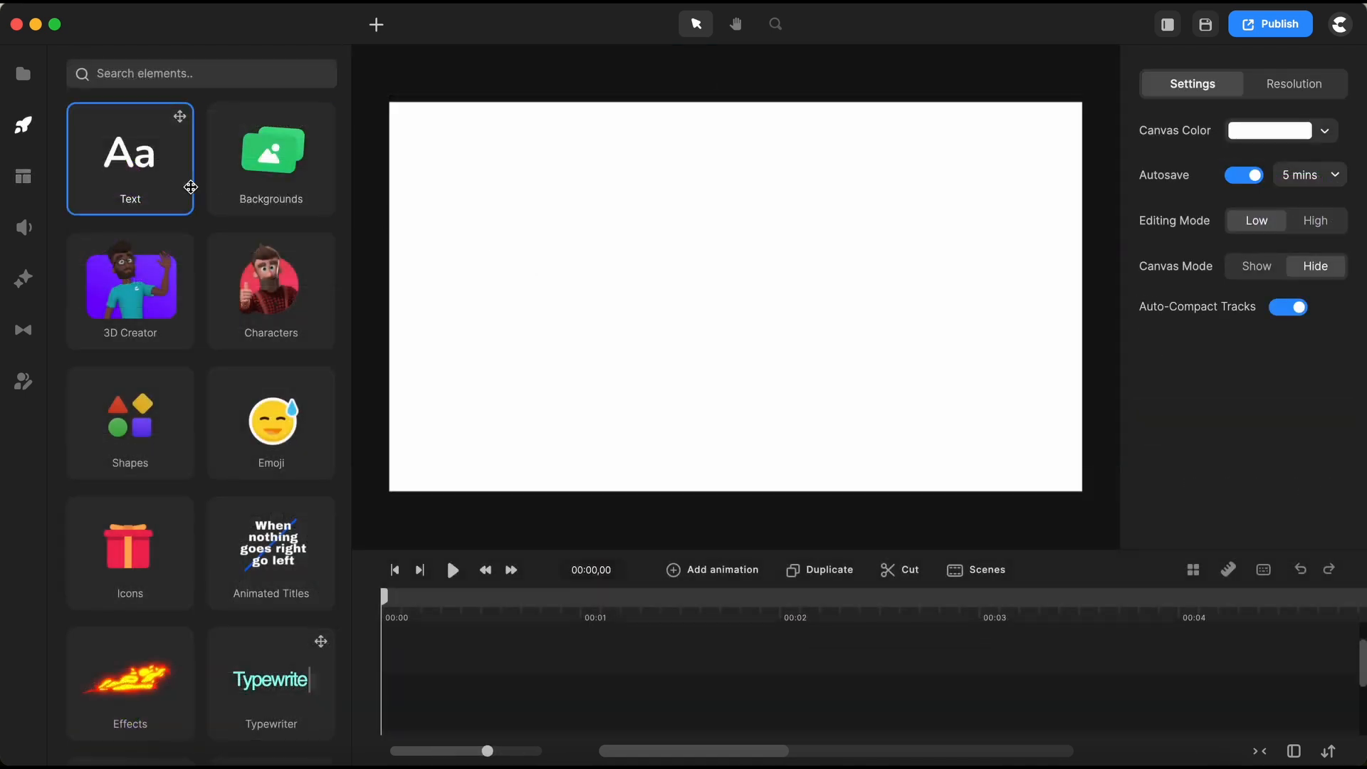
Step: Place the Modern Creative C Letter Free Logo image from the project media onto the canvas
click(25, 83)
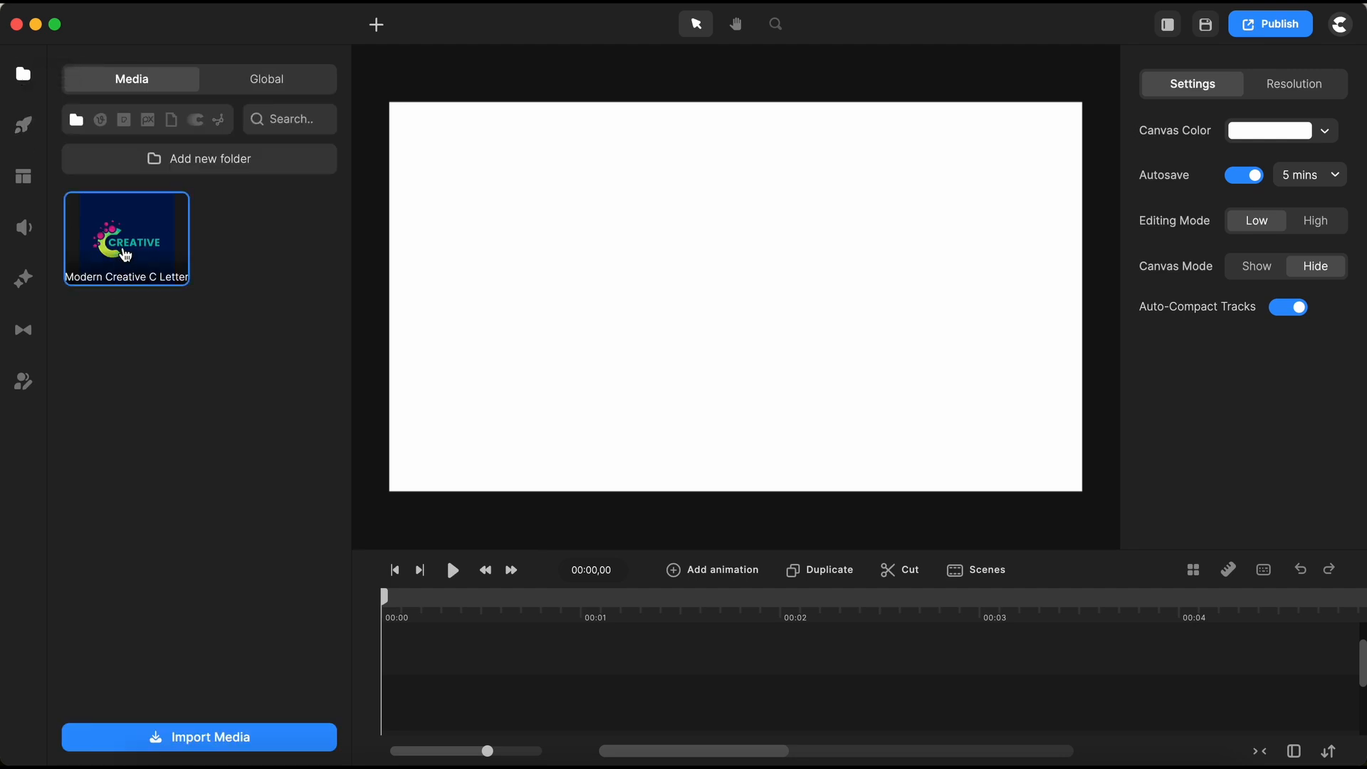
drag(125, 255, 620, 308)
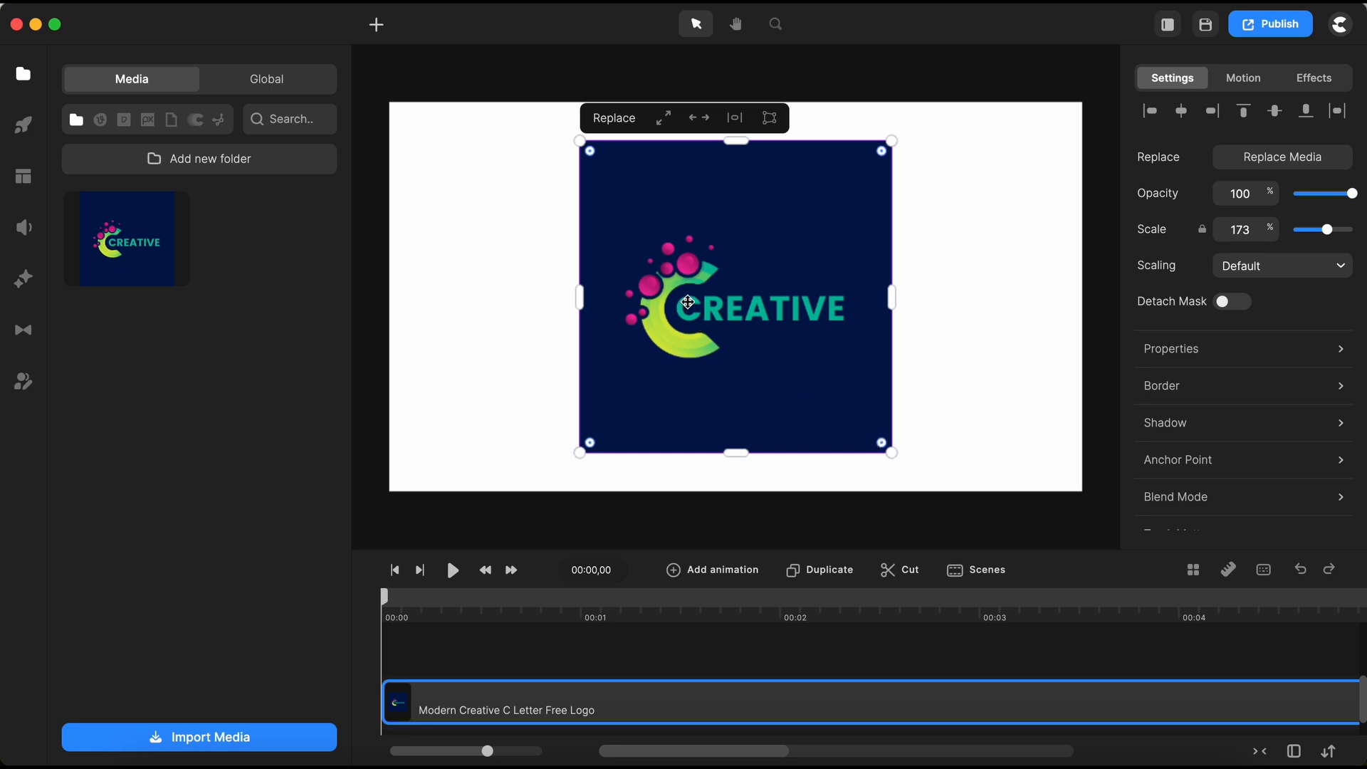
scroll(685, 299, up, 10)
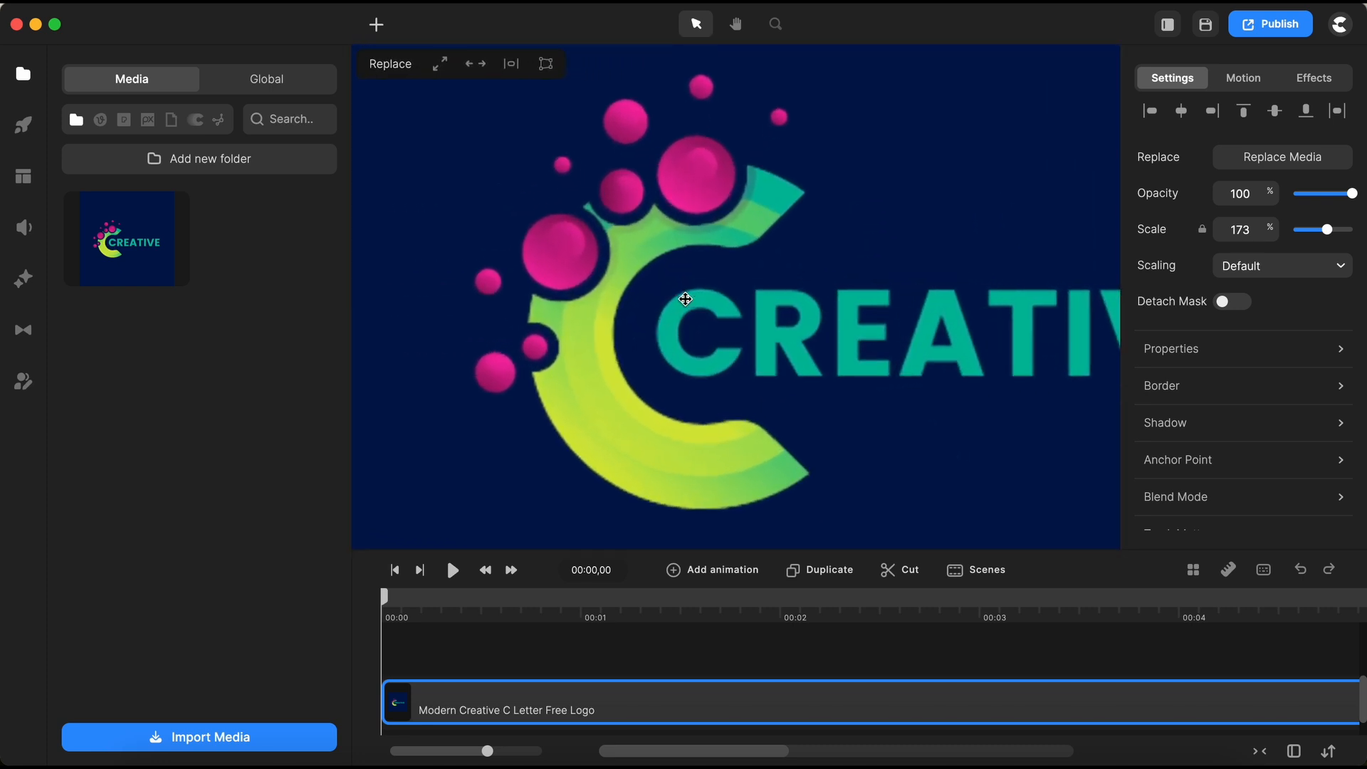
scroll(685, 299, up, 5)
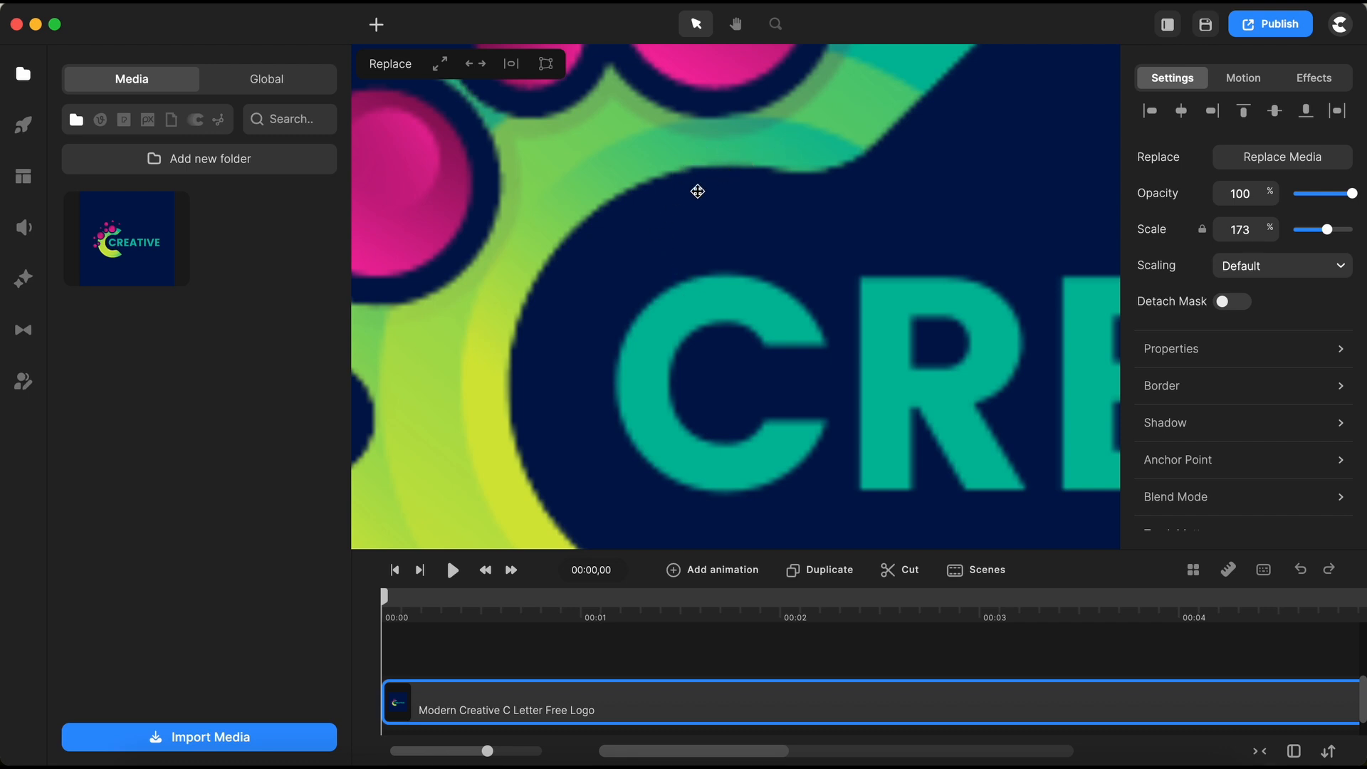
scroll(639, 298, down, 10)
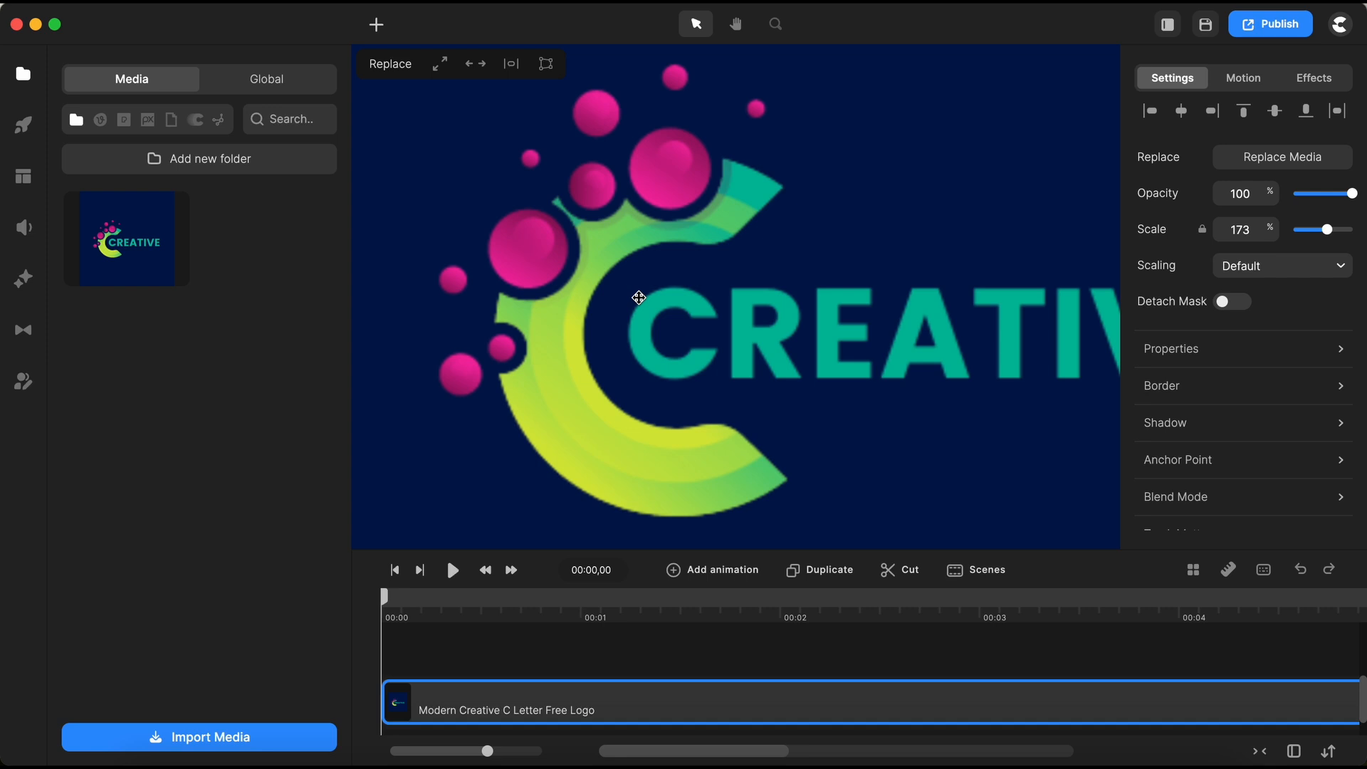
scroll(639, 298, down, 10)
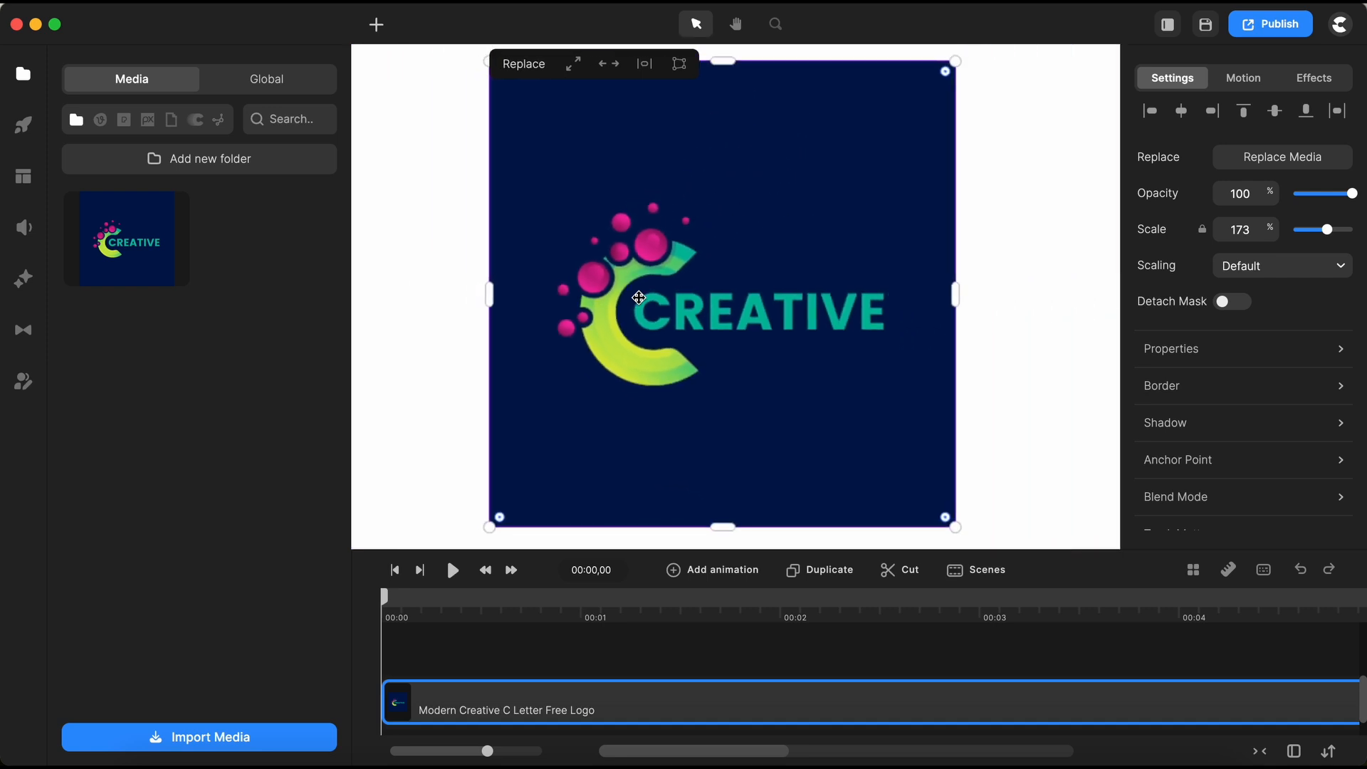
click(747, 661)
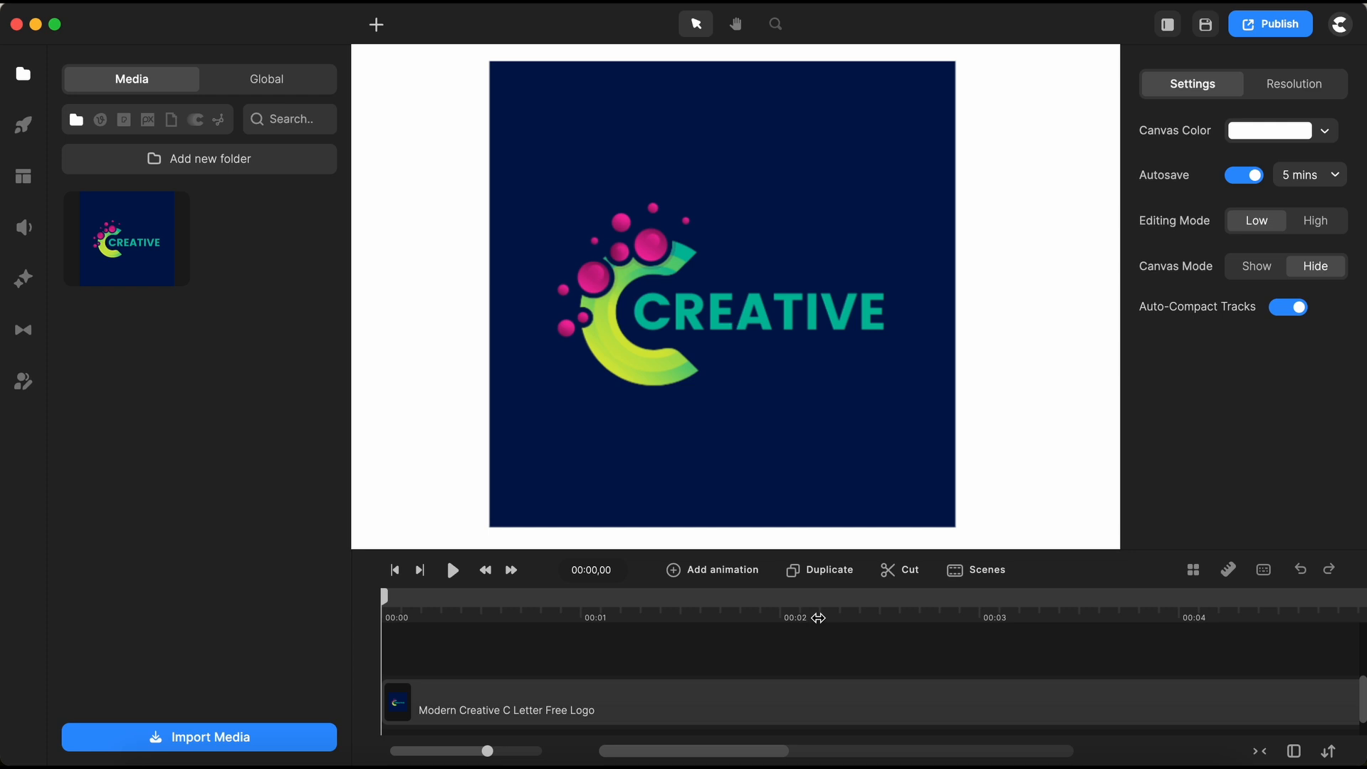
drag(818, 618, 744, 619)
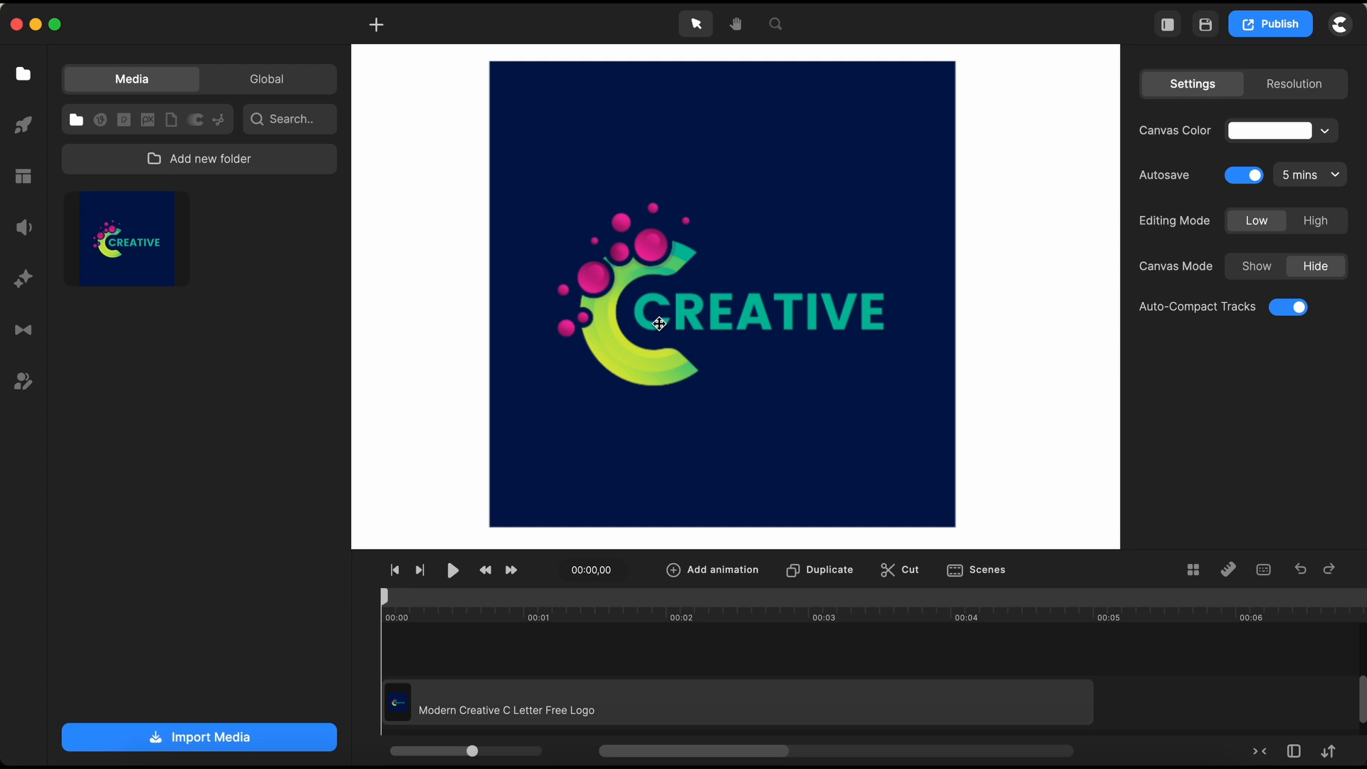
Step: Start the Pen tool for tracing the C symbol from its upper tip
click(377, 27)
click(405, 105)
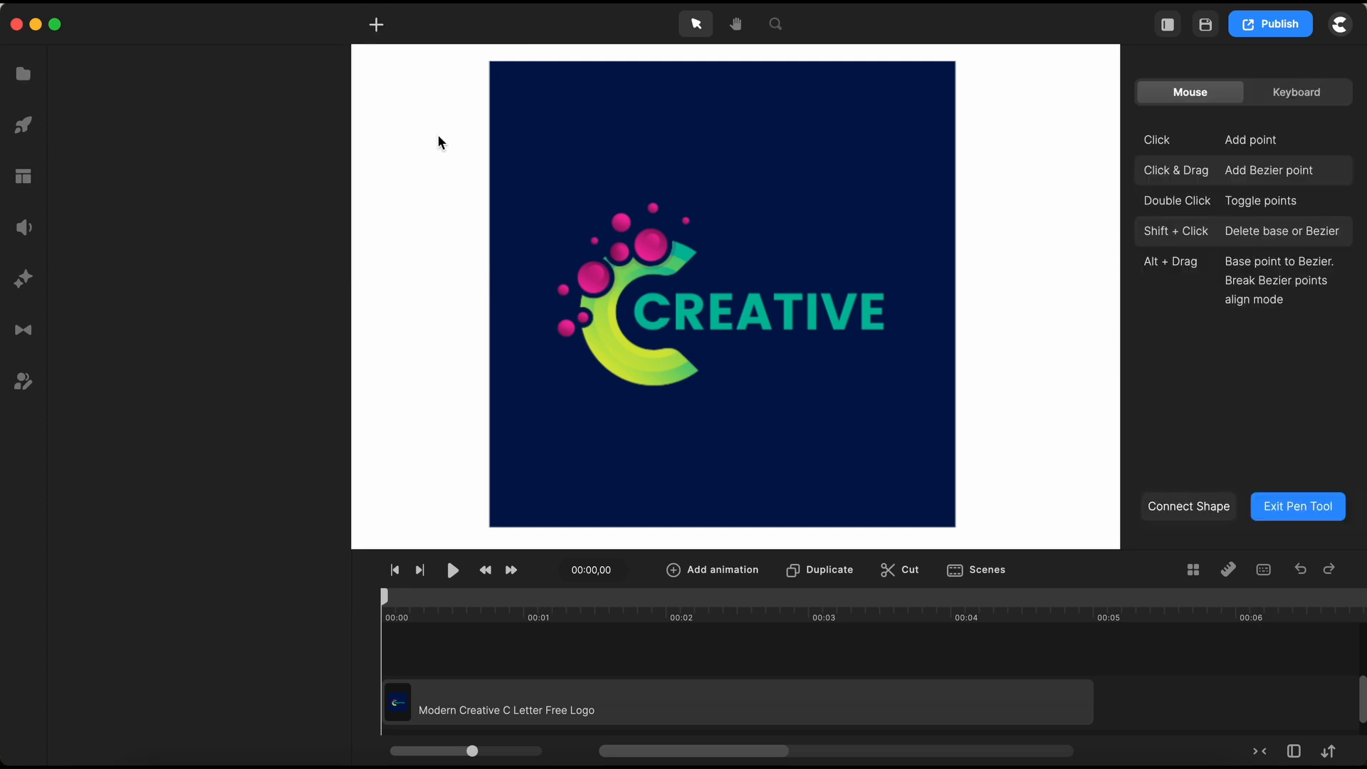
scroll(687, 283, up, 5)
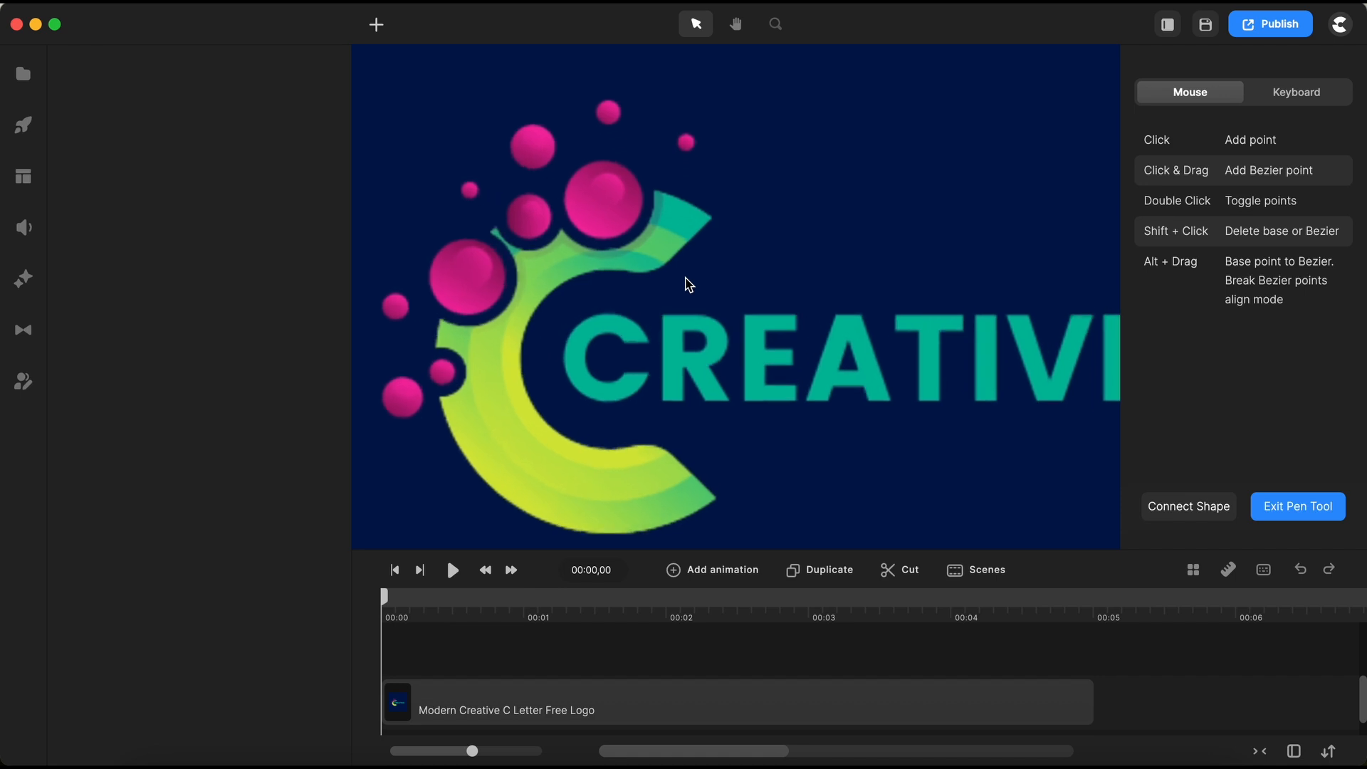
scroll(712, 230, up, 5)
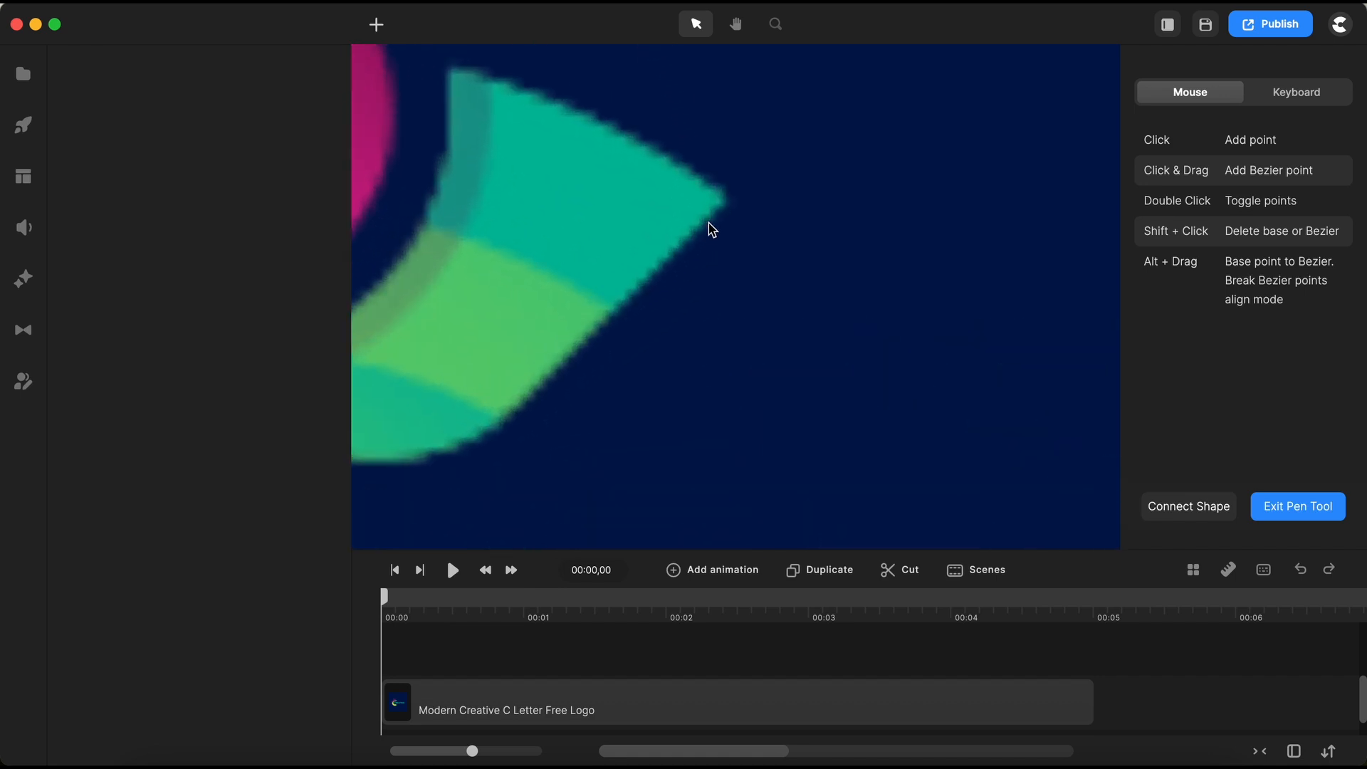
click(818, 284)
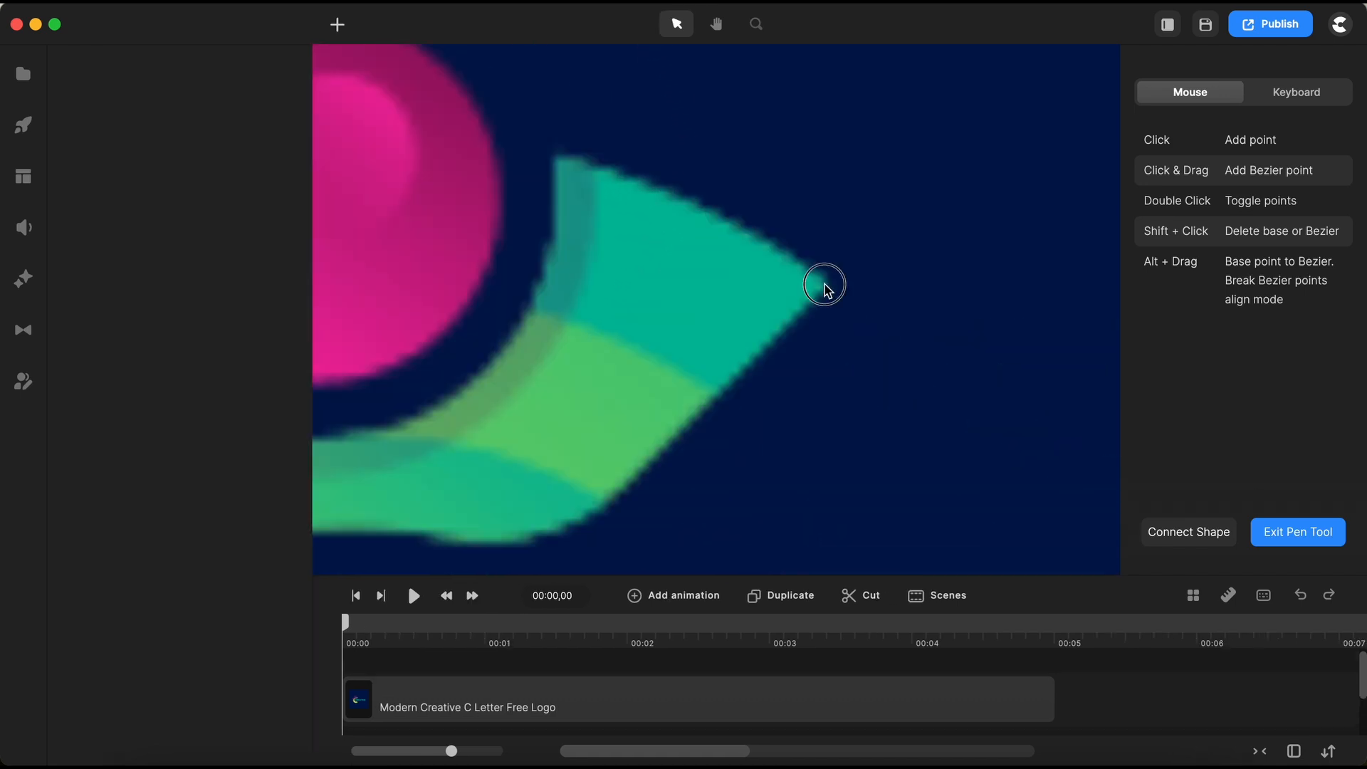
scroll(861, 316, down, 4)
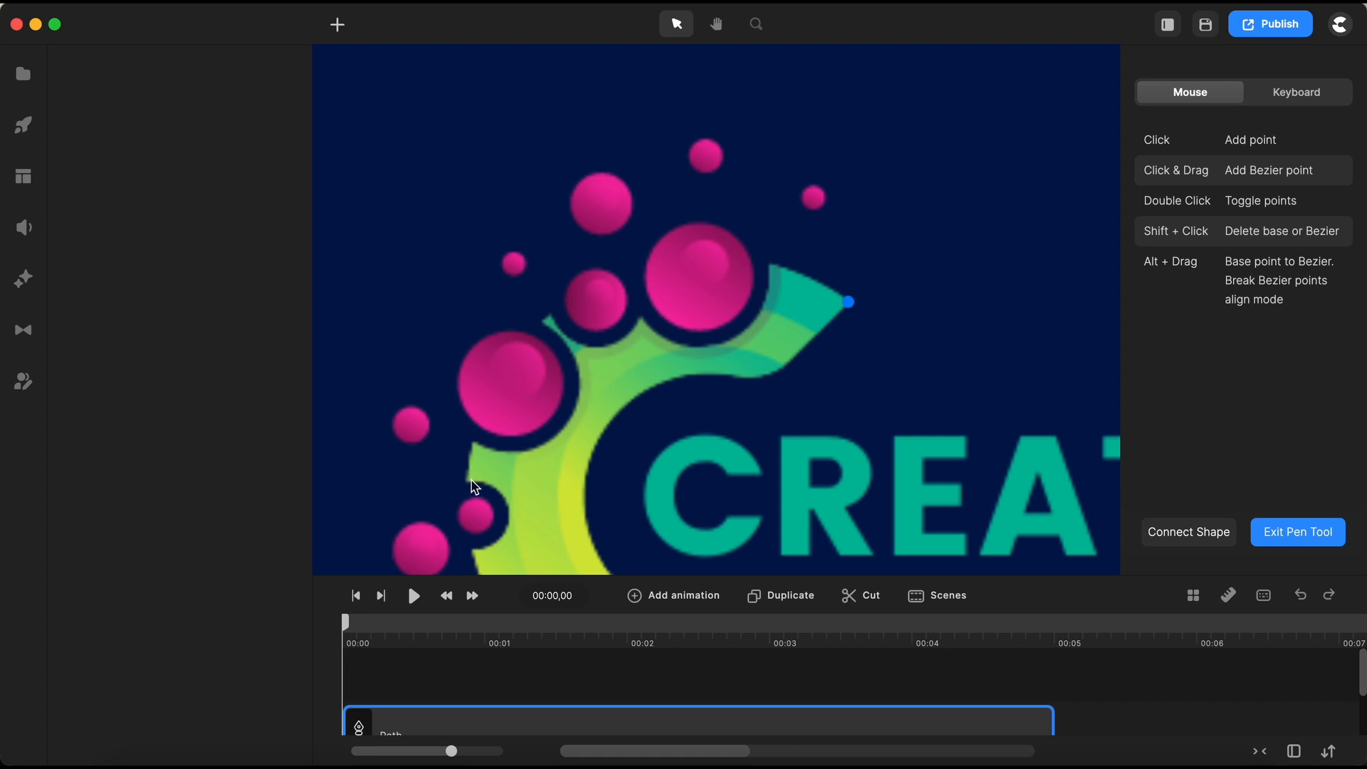
scroll(761, 274, up, 2)
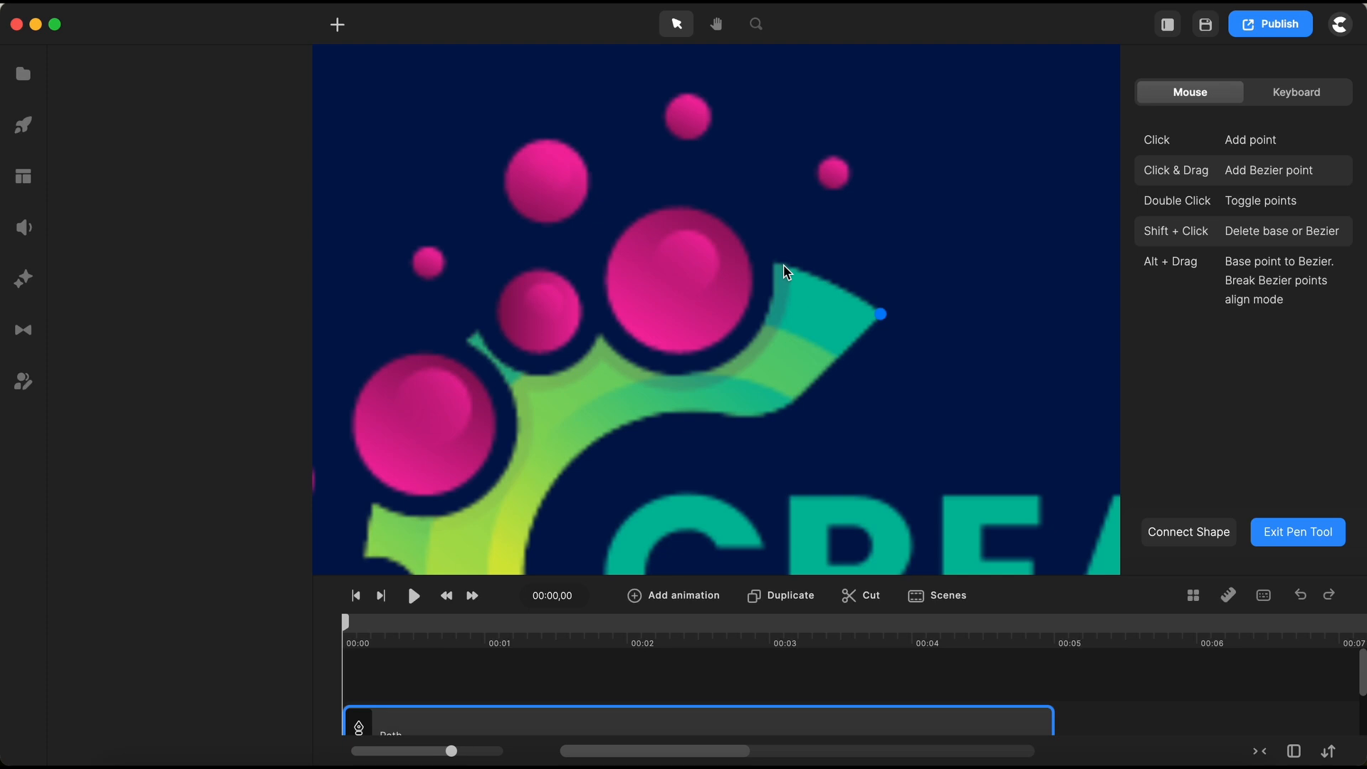
drag(783, 266, 723, 257)
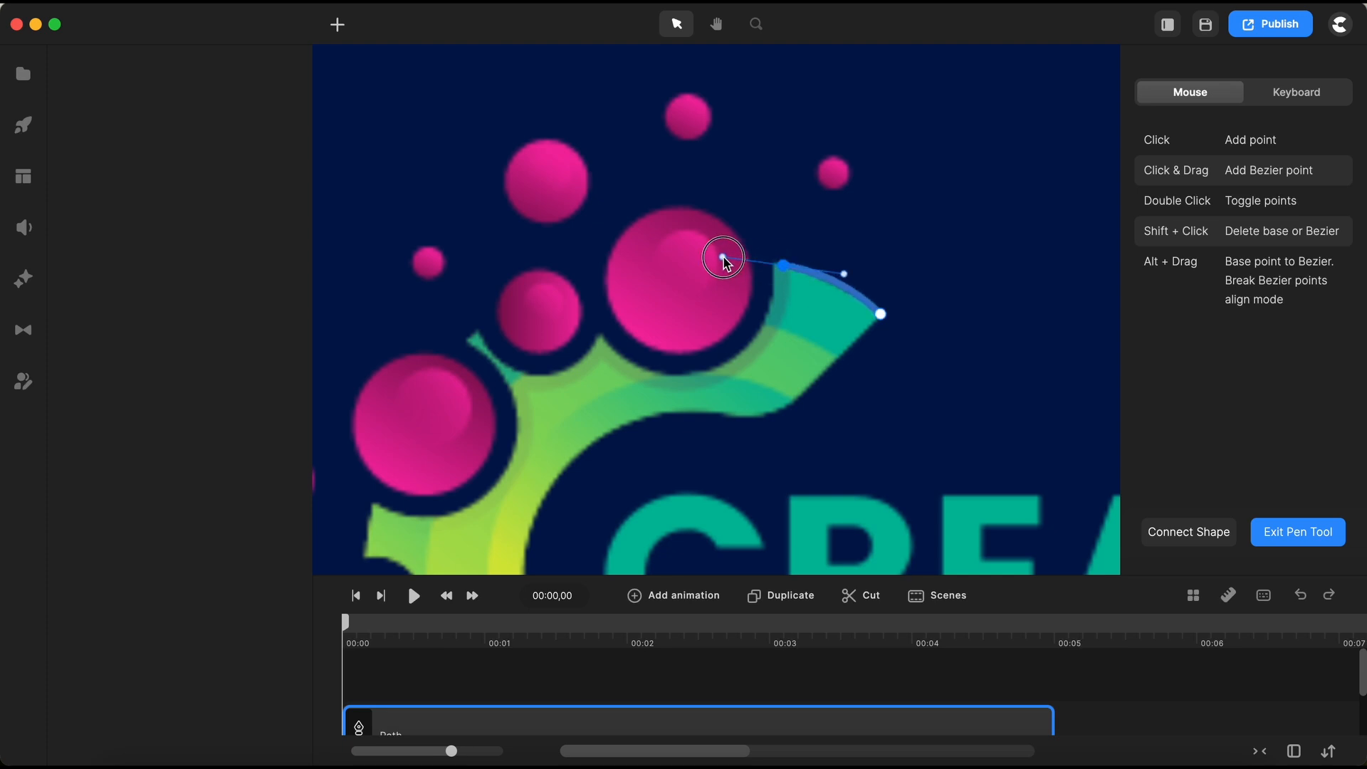
drag(483, 324, 387, 413)
scroll(541, 330, down, 3)
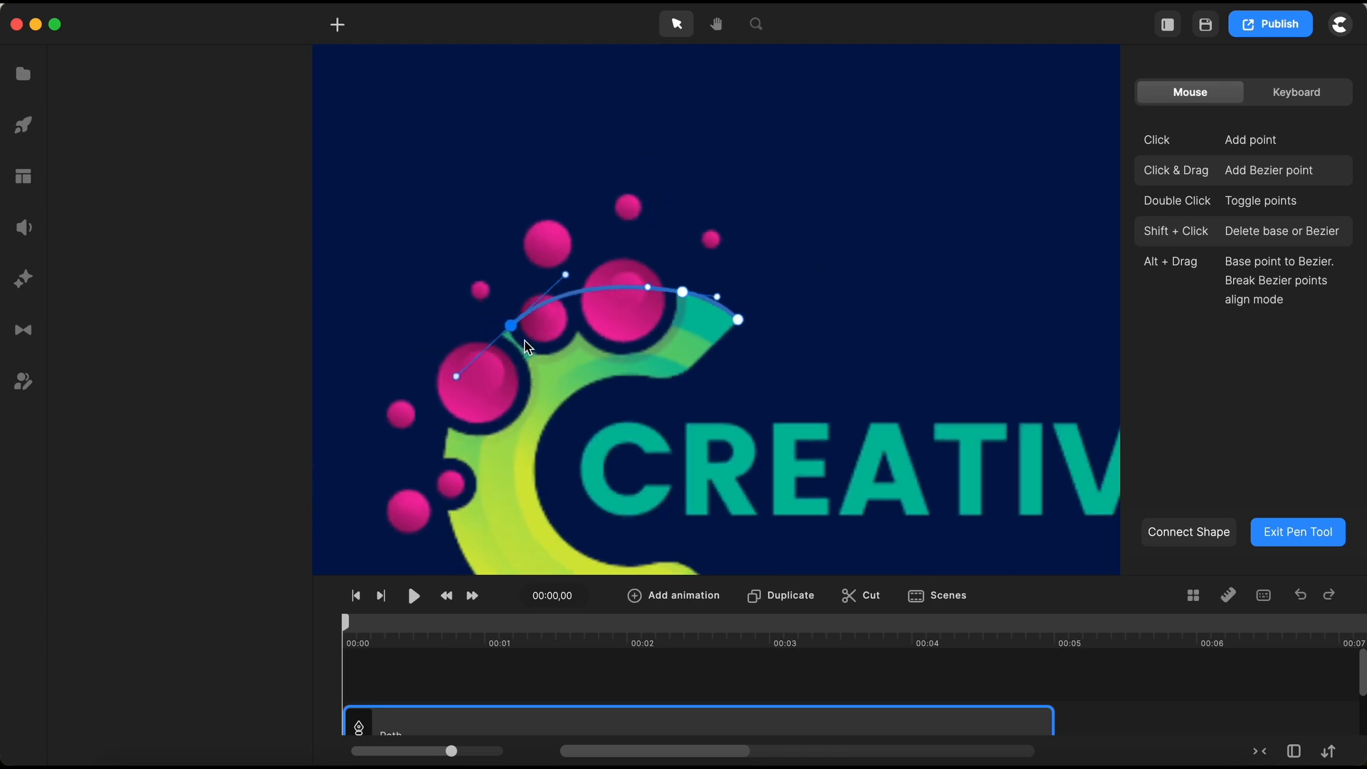
scroll(447, 437, up, 5)
click(448, 437)
scroll(619, 265, down, 3)
scroll(576, 463, up, 3)
drag(572, 453, 618, 518)
scroll(686, 285, down, 3)
scroll(712, 223, up, 10)
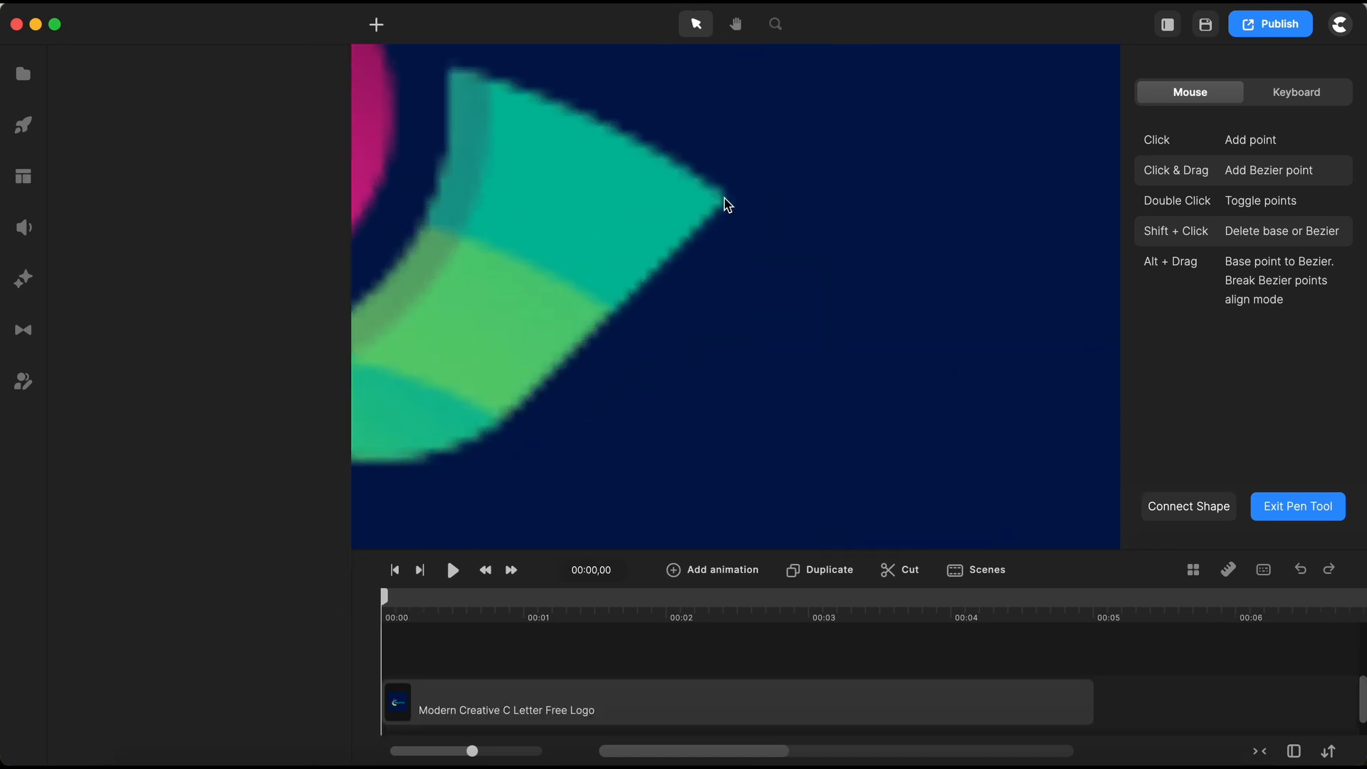
Step: Place straight path points at the C's upper tip, the middle of its outer left edge and its lower tip
click(726, 197)
scroll(760, 223, down, 5)
scroll(761, 225, up, 2)
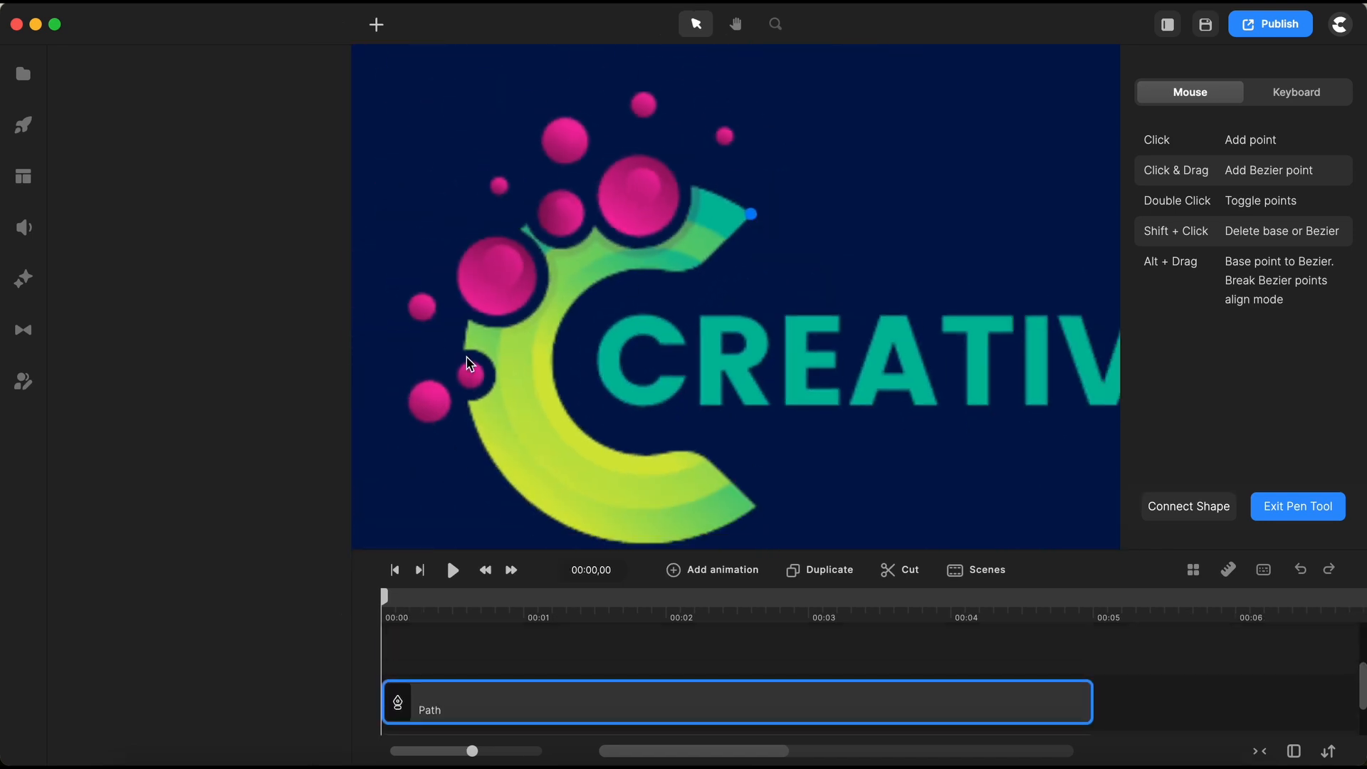
scroll(468, 363, up, 5)
click(454, 329)
scroll(491, 335, down, 5)
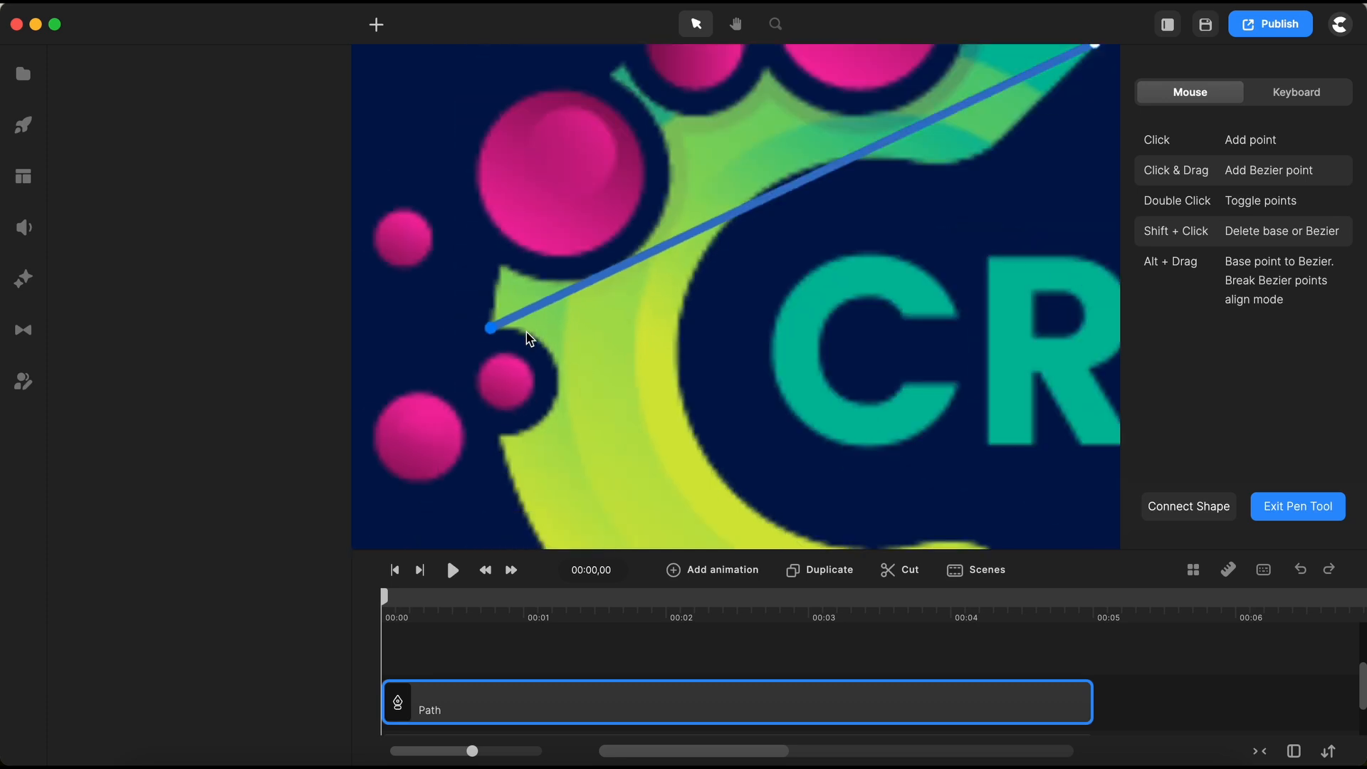
scroll(591, 462, up, 5)
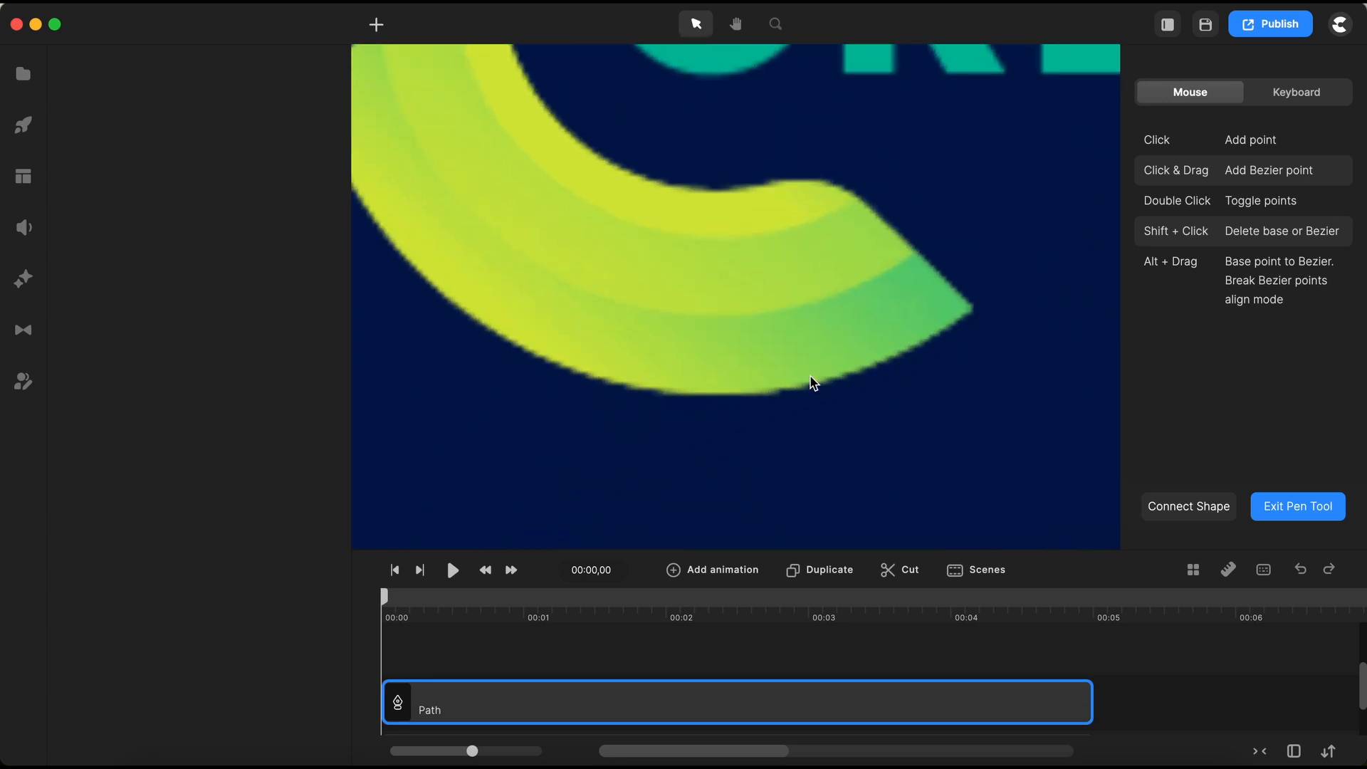
click(975, 314)
scroll(977, 317, down, 5)
Step: Add points at the C's lower inner bend, inner left edge and upper inner bend, and close the path at the upper tip
scroll(921, 253, up, 5)
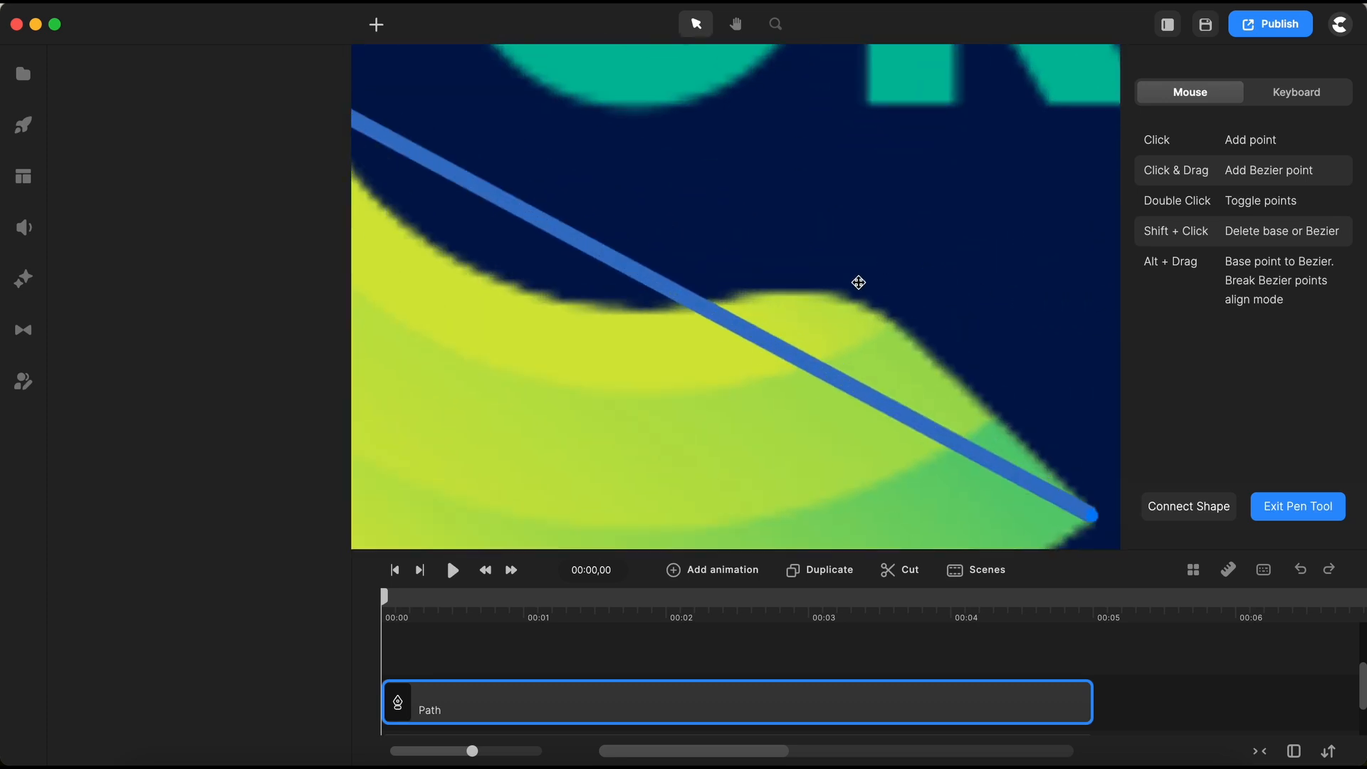
click(805, 292)
scroll(805, 292, down, 5)
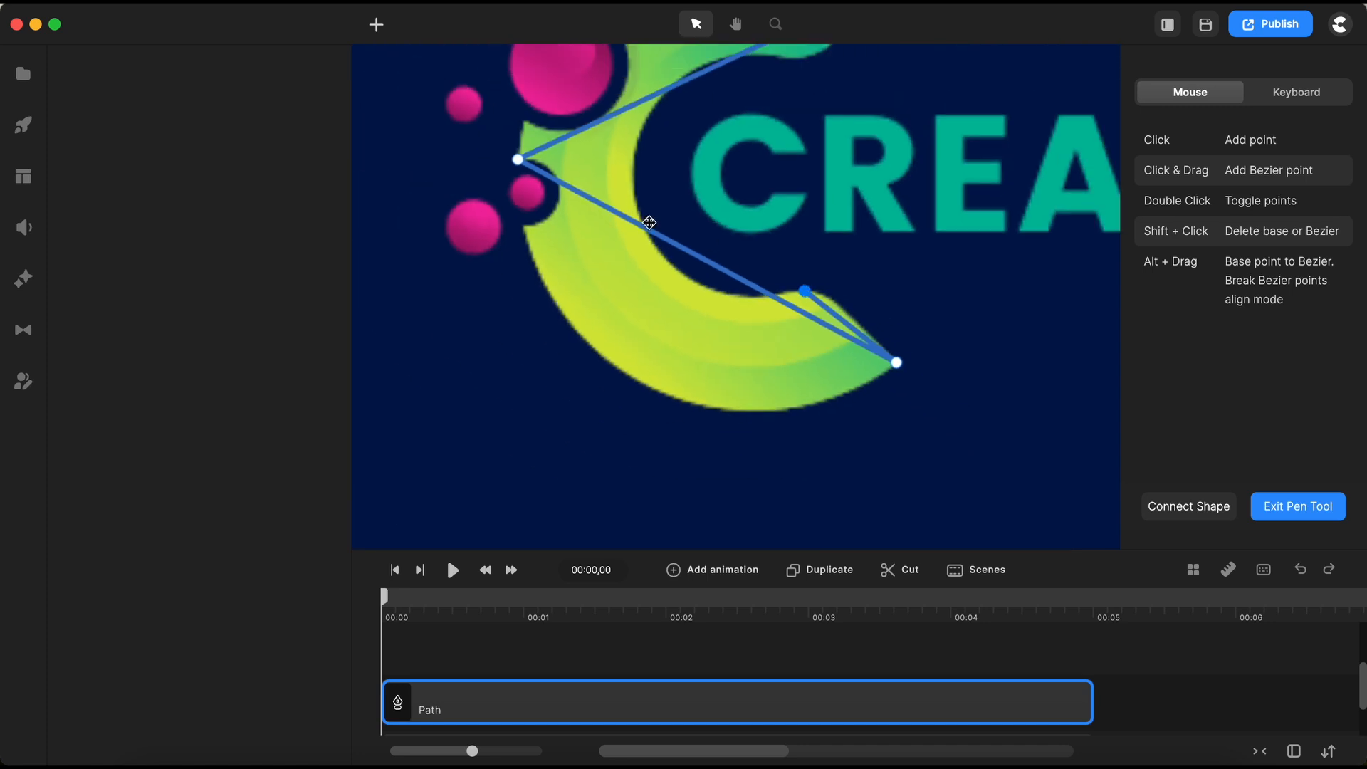
scroll(647, 223, up, 5)
scroll(633, 137, down, 5)
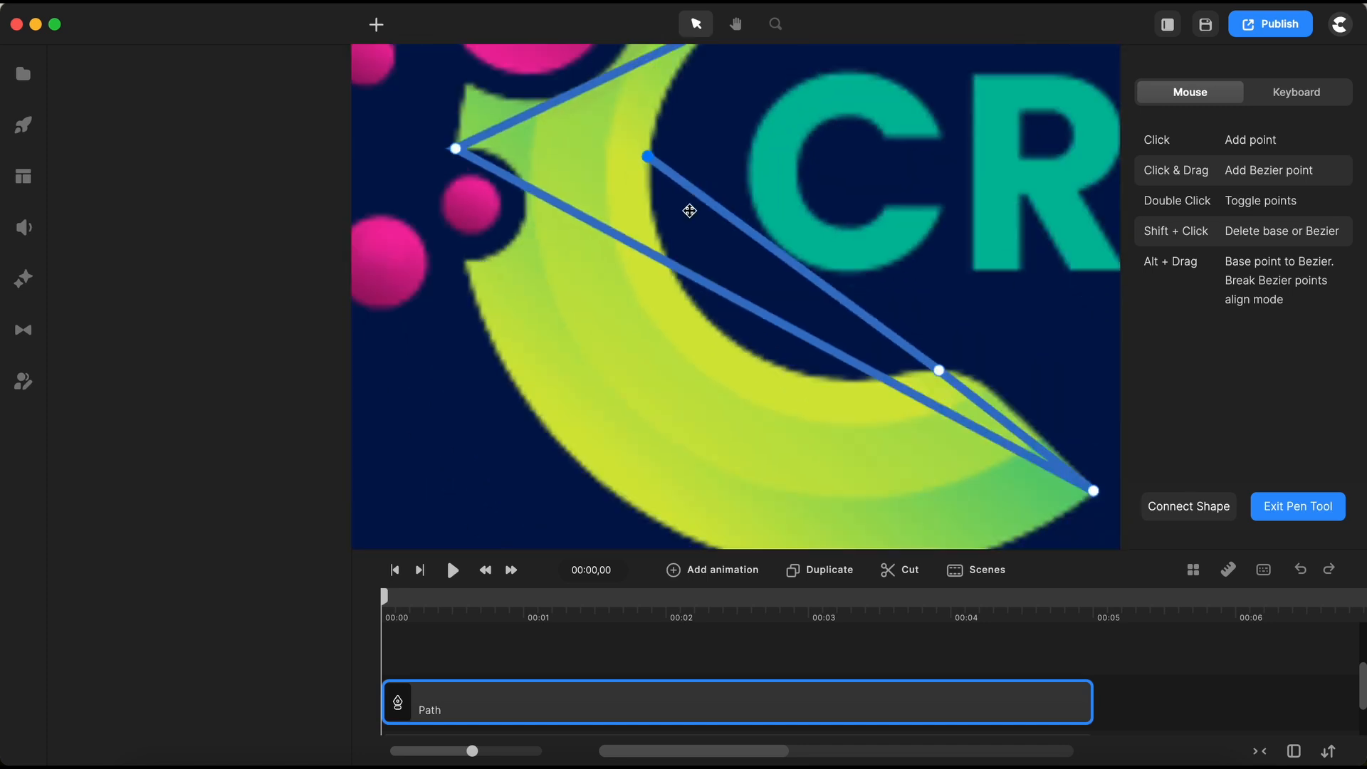
scroll(800, 122, up, 5)
scroll(746, 115, down, 5)
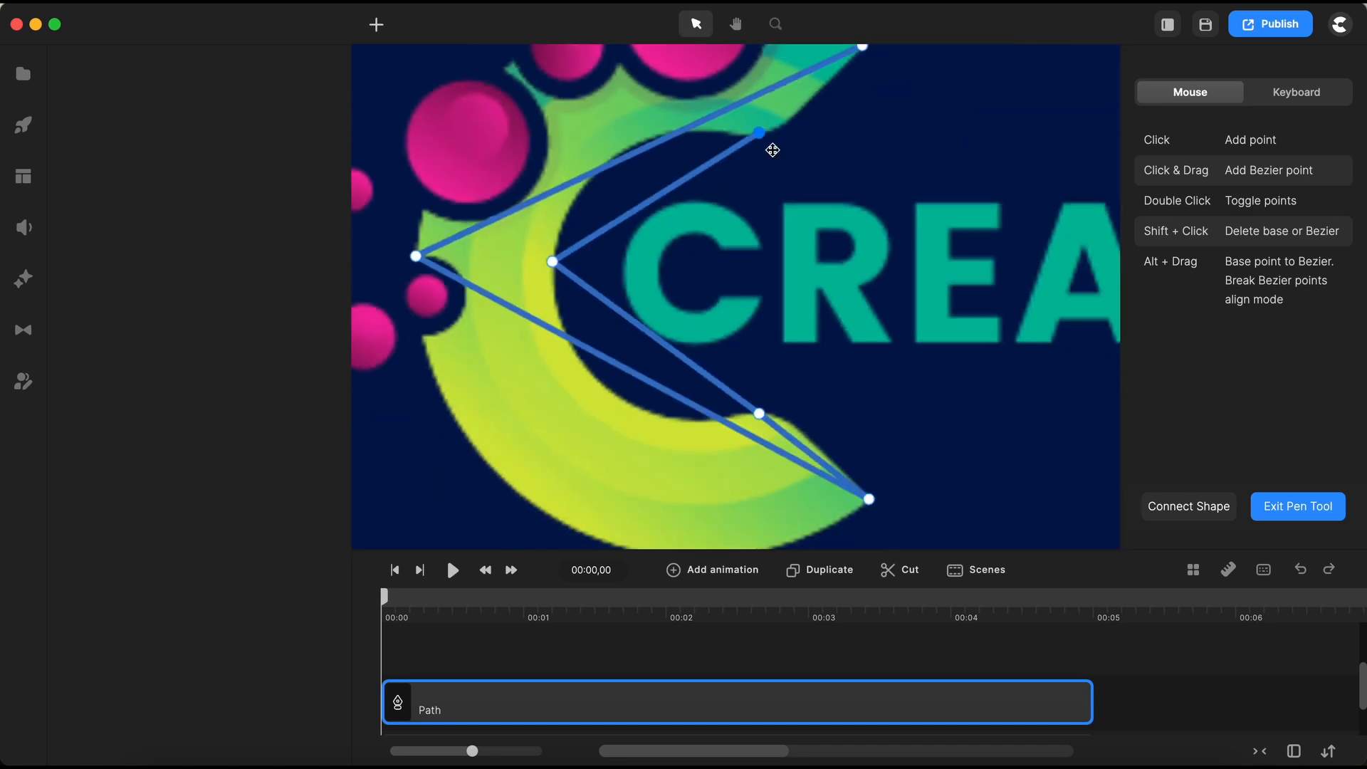
scroll(772, 147, up, 5)
click(837, 63)
scroll(842, 175, down, 3)
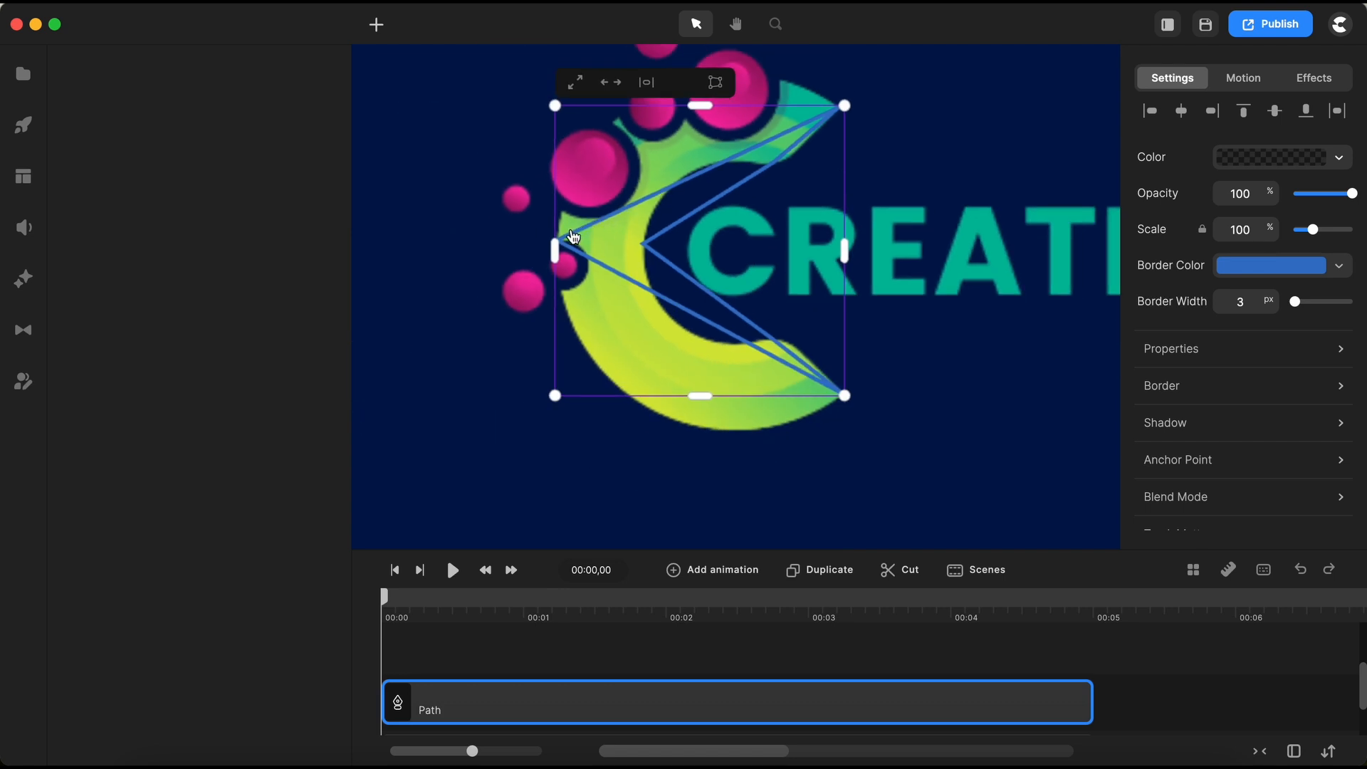
Step: Convert the path's outer left point to a Bezier point and extend both handles vertically to curve the outer edge around the C
scroll(573, 236, up, 5)
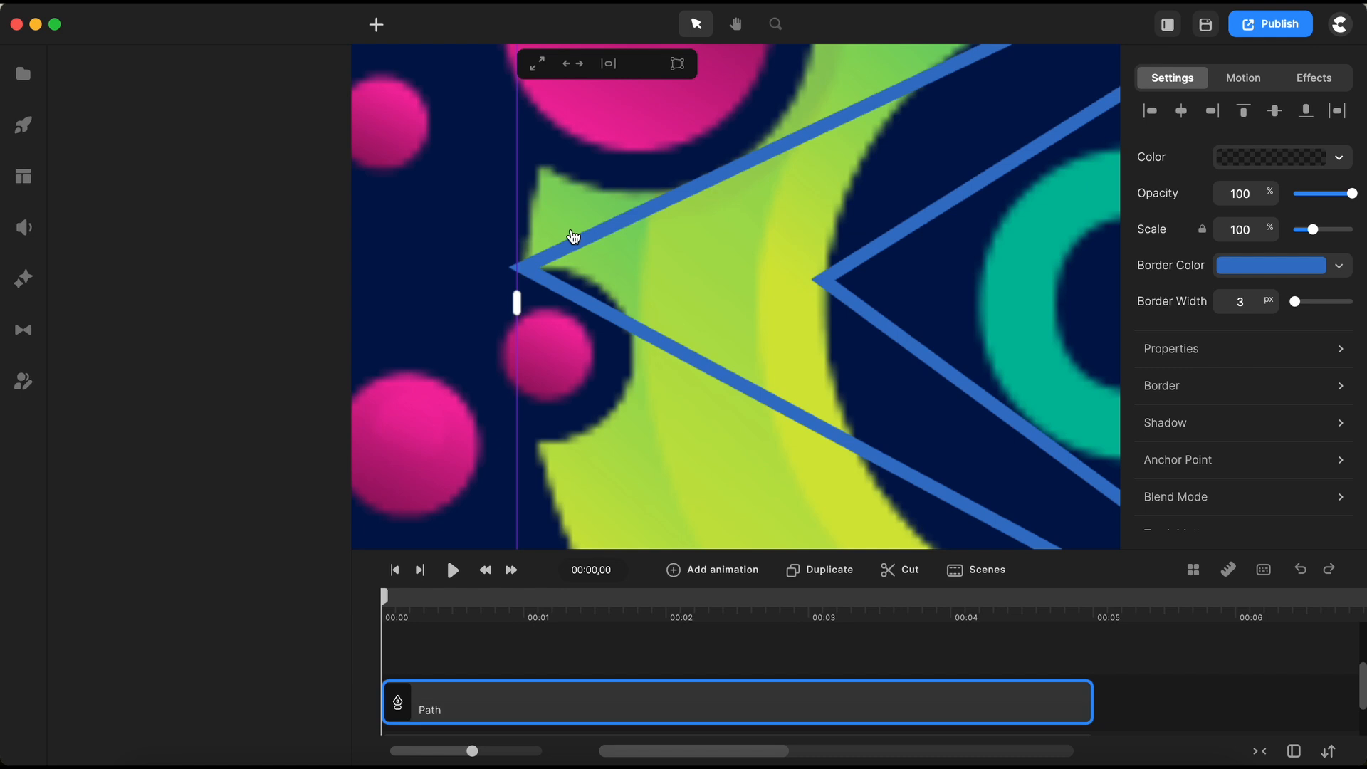
double_click(536, 269)
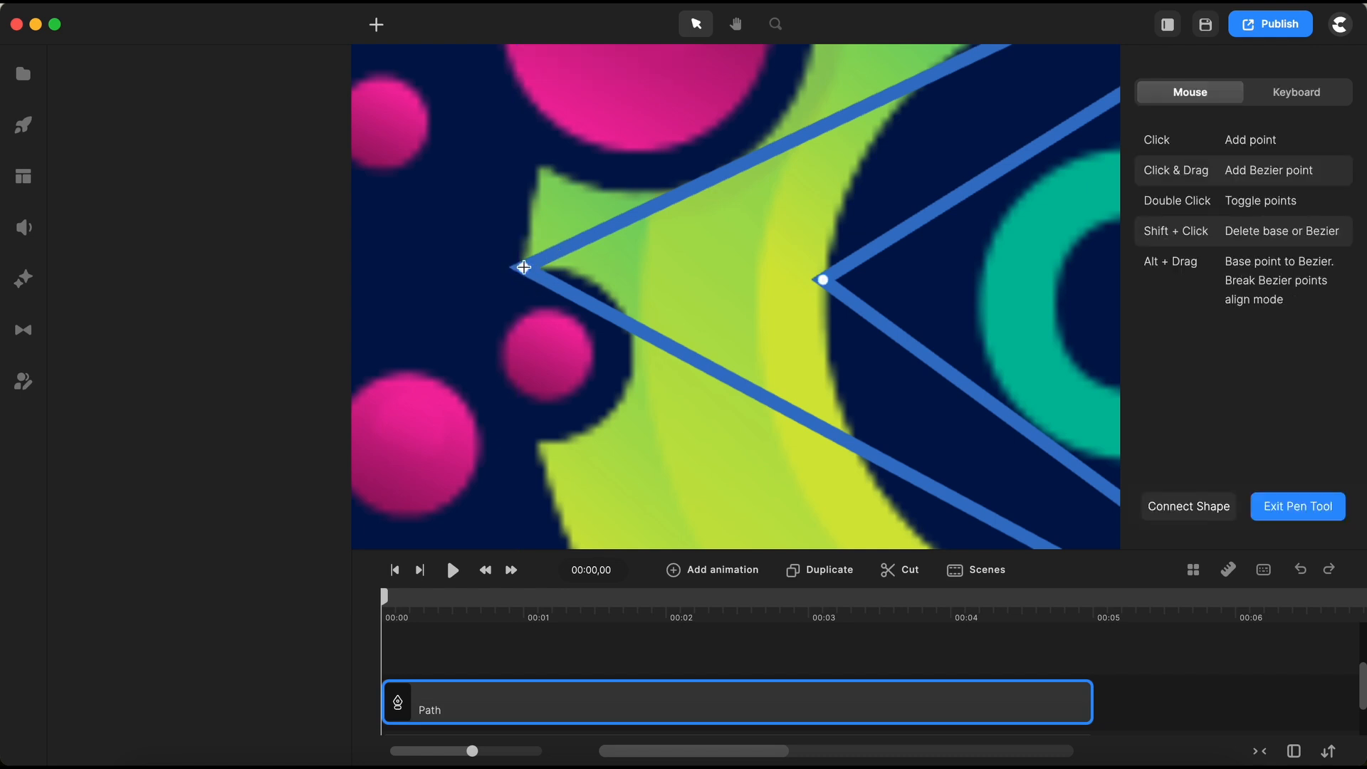
drag(524, 267, 517, 409)
scroll(645, 276, down, 5)
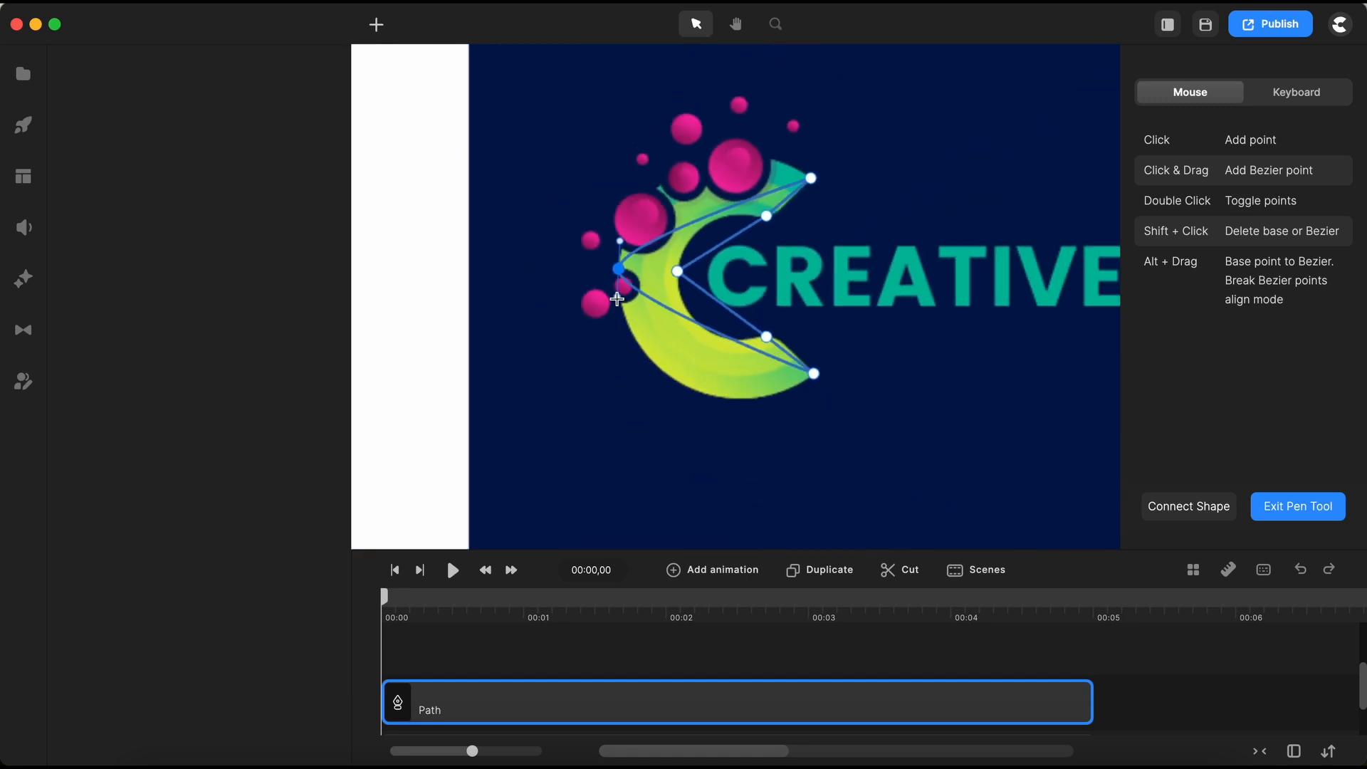
drag(618, 299, 627, 437)
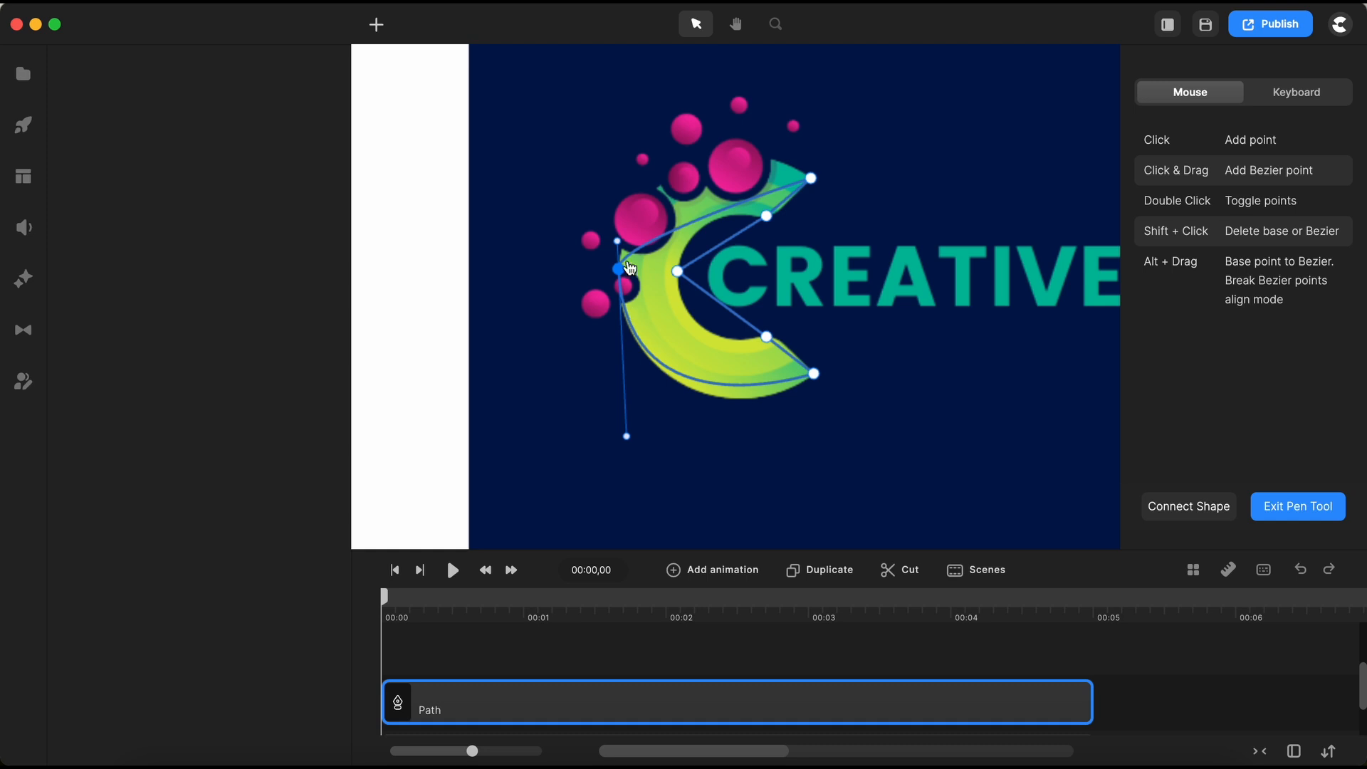
drag(618, 241, 624, 104)
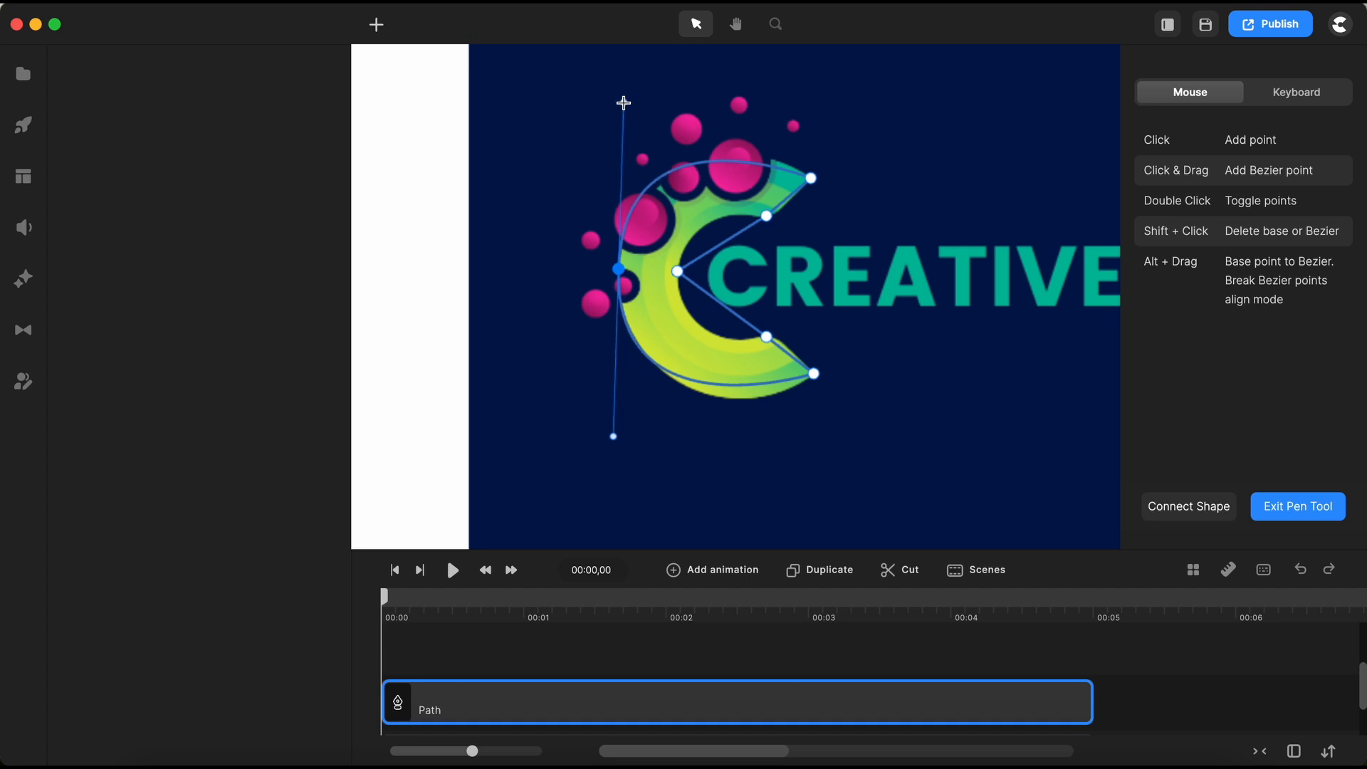
Step: Convert the upper tip point to Bezier and adjust its two handles separately so the tip stays sharp and follows the C's edges
scroll(873, 165, up, 5)
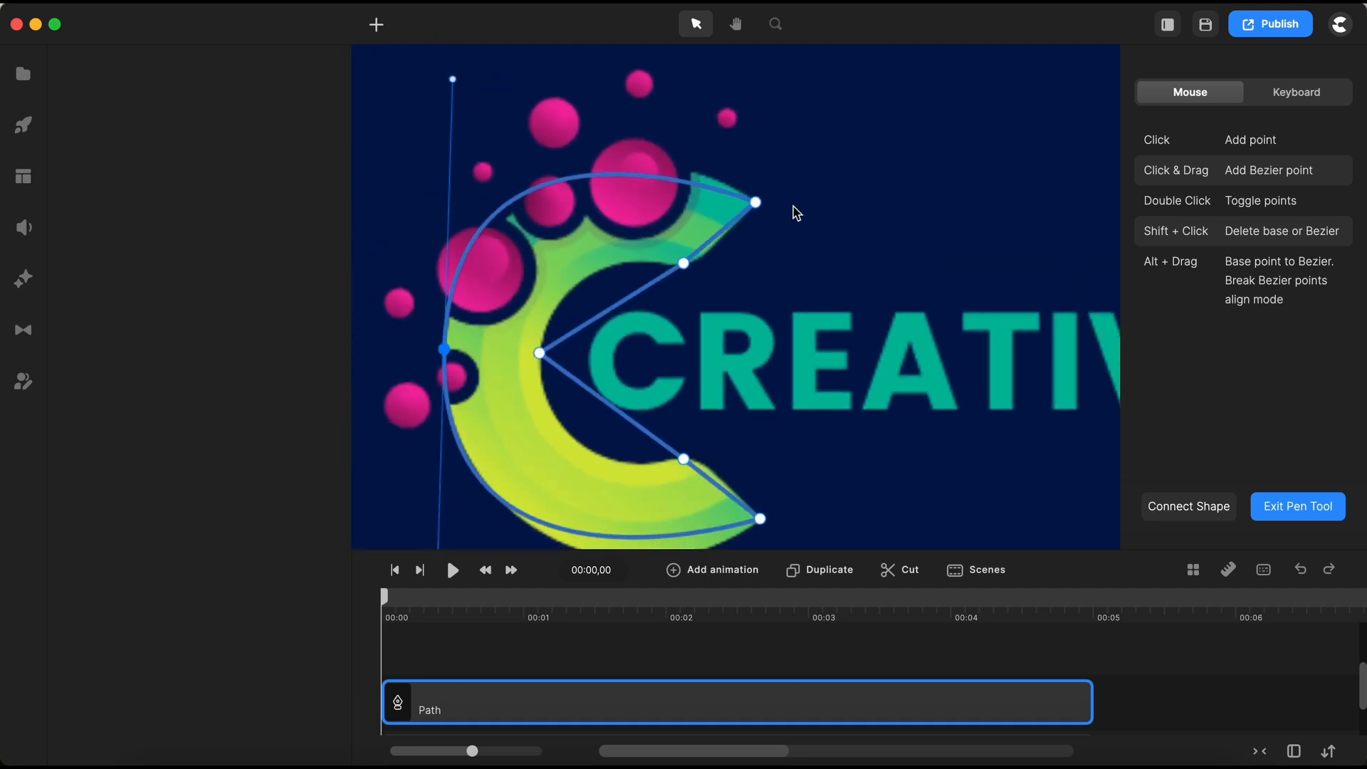
click(757, 203)
drag(757, 203, 736, 175)
scroll(779, 233, up, 5)
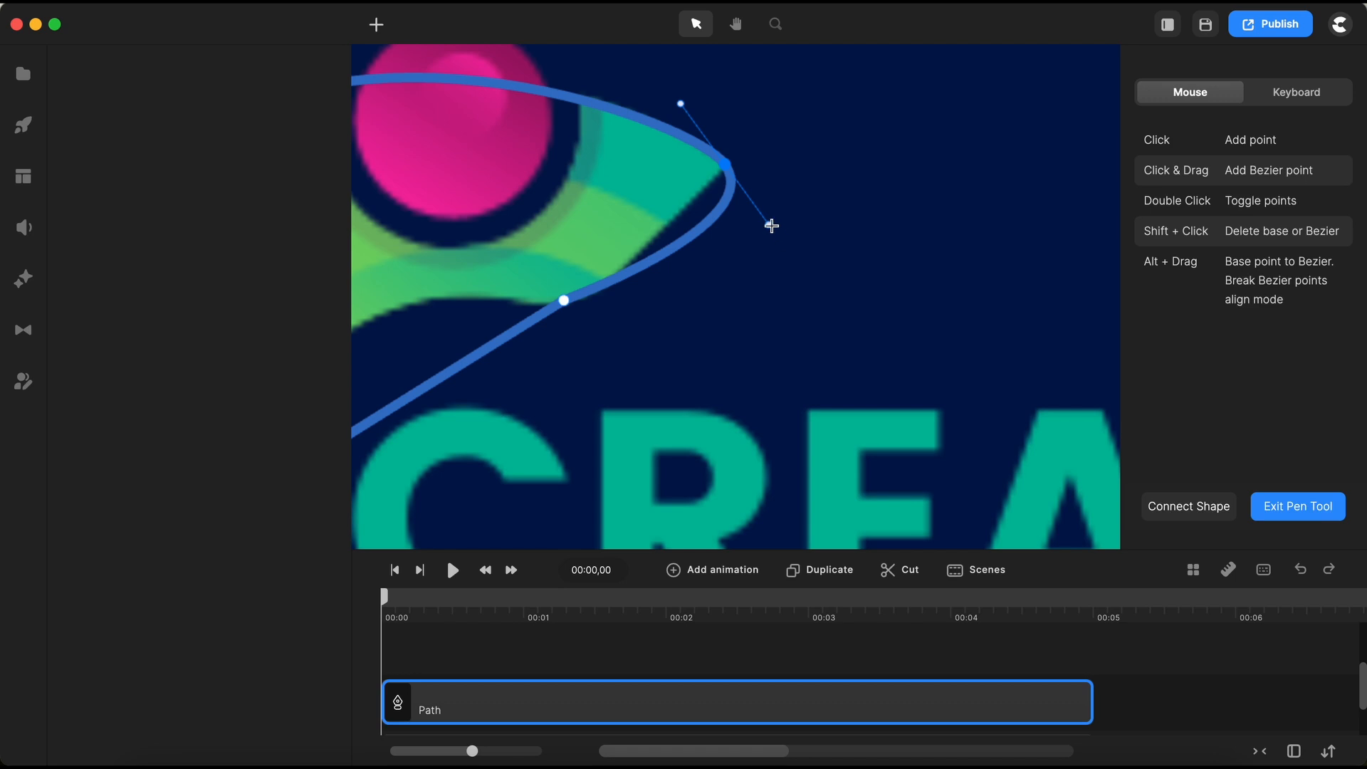
drag(772, 226, 708, 185)
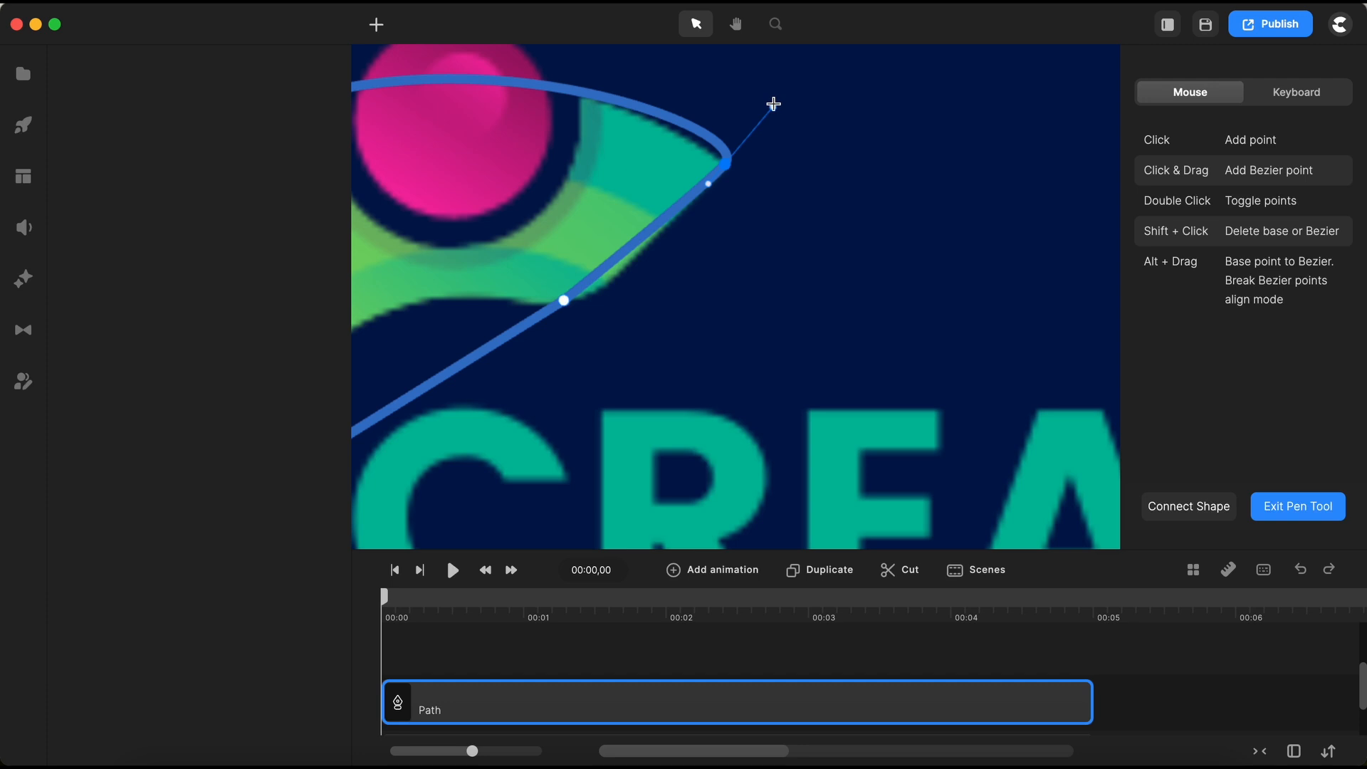
drag(774, 104, 676, 106)
click(635, 97)
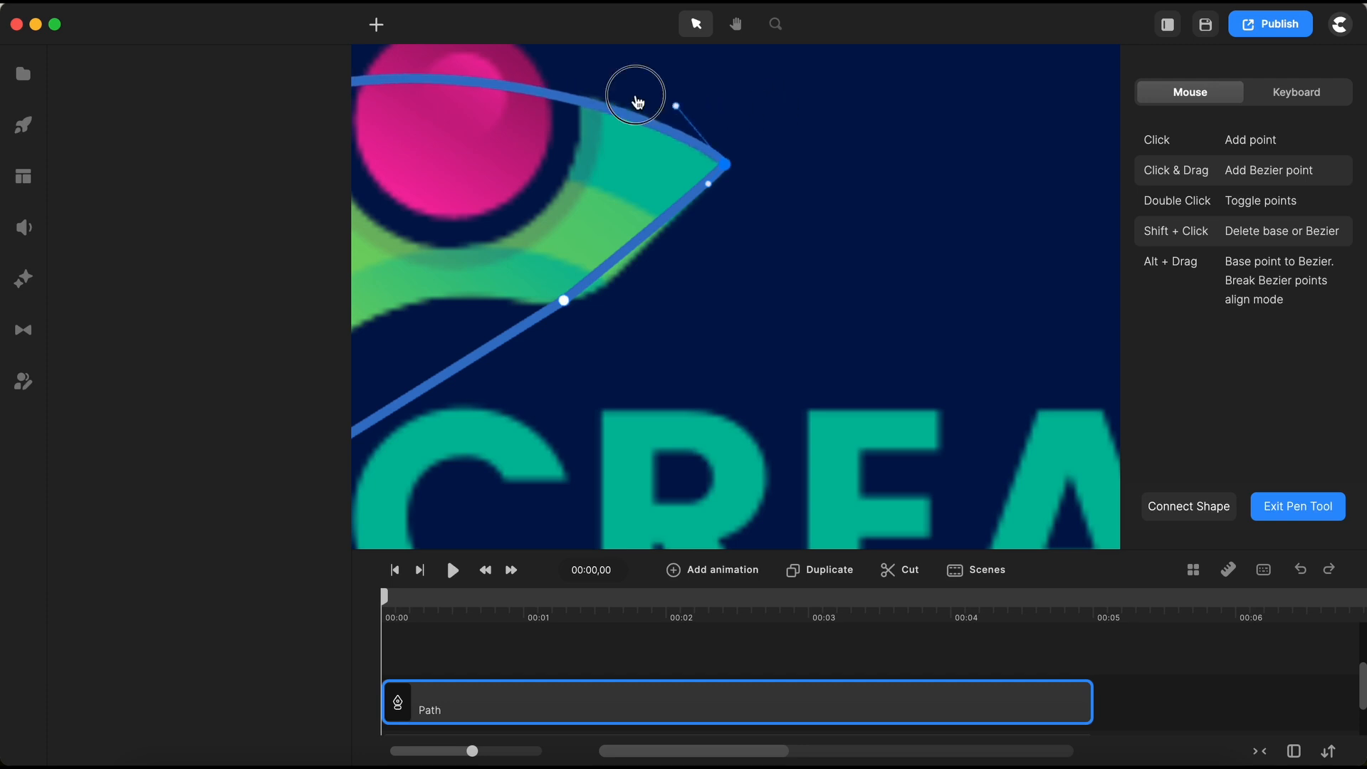
drag(677, 106, 638, 87)
scroll(857, 190, down, 5)
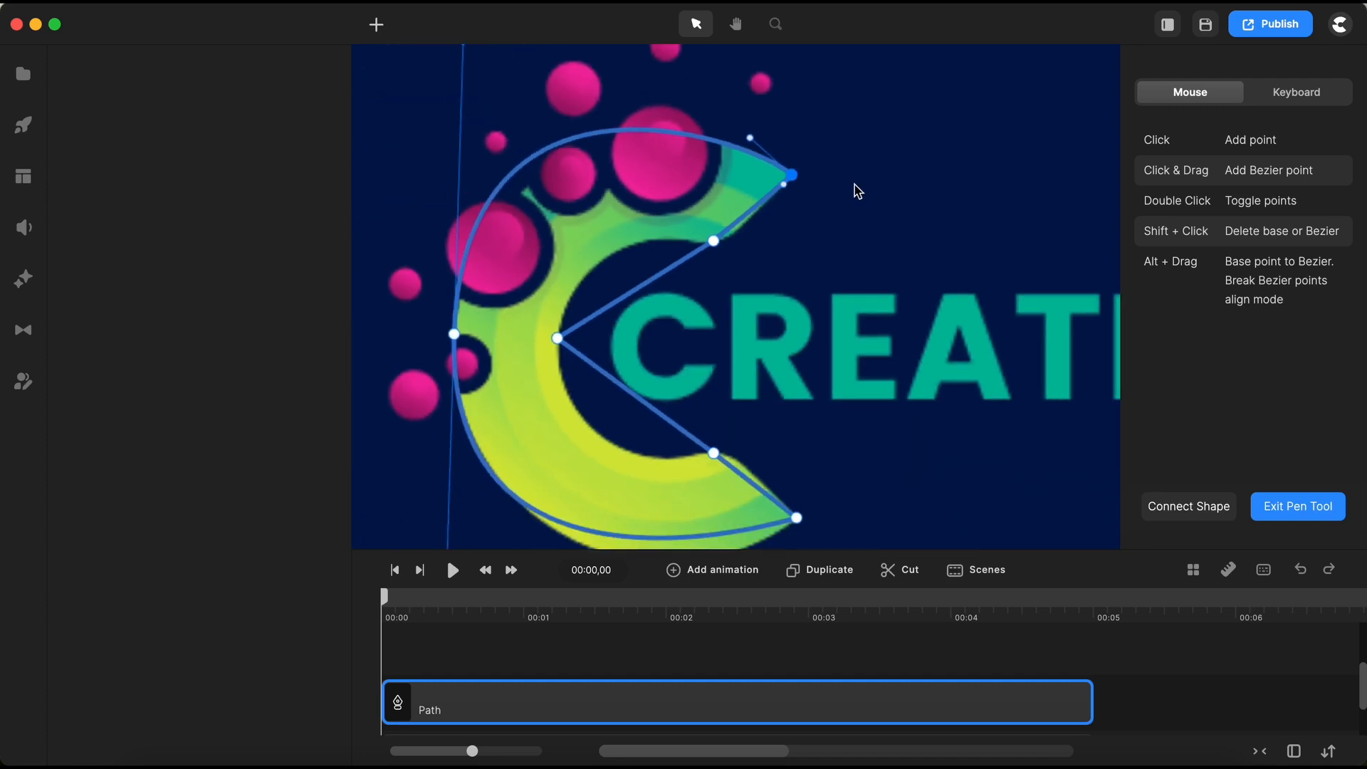
Step: Shorten the outer left point's upper handle and reposition the upper tip's outer handle so the curve fits the C's upper outer edge
scroll(570, 96, up, 5)
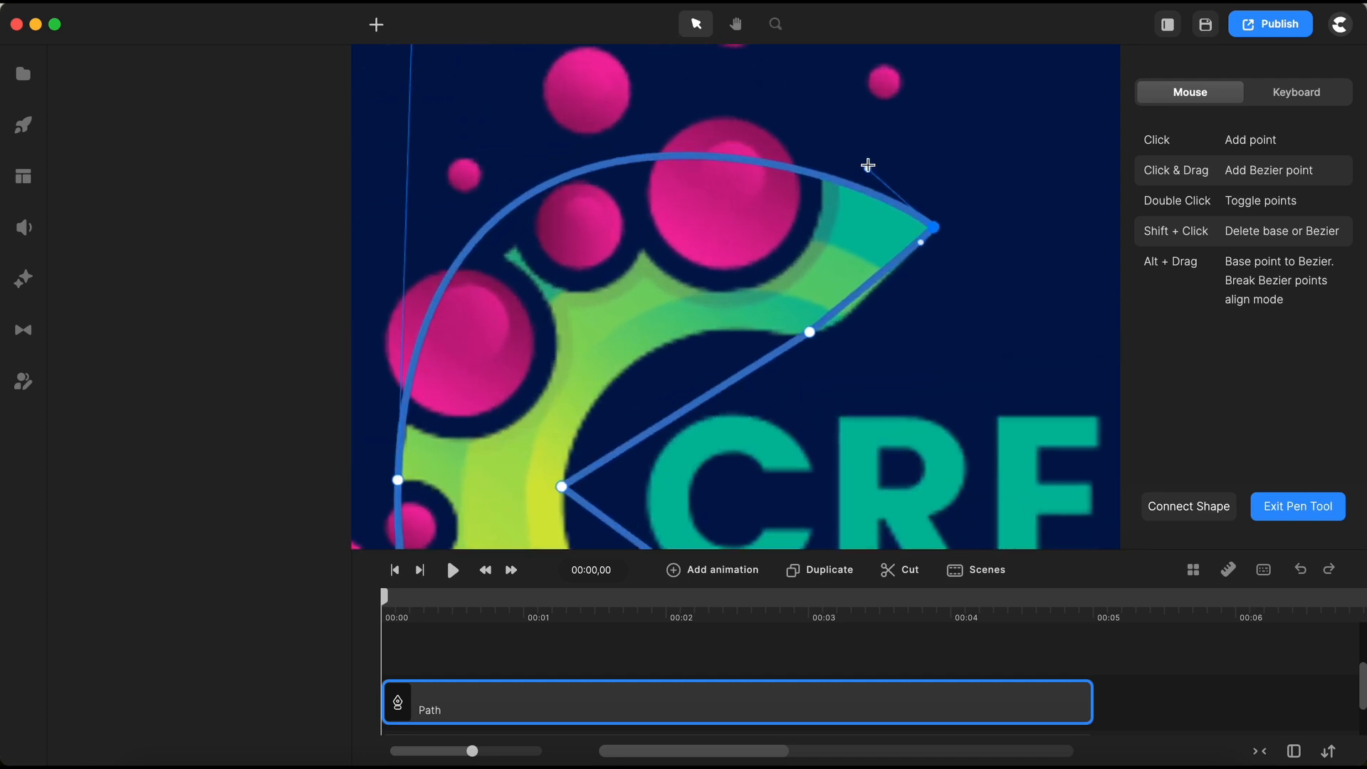
scroll(497, 163, down, 3)
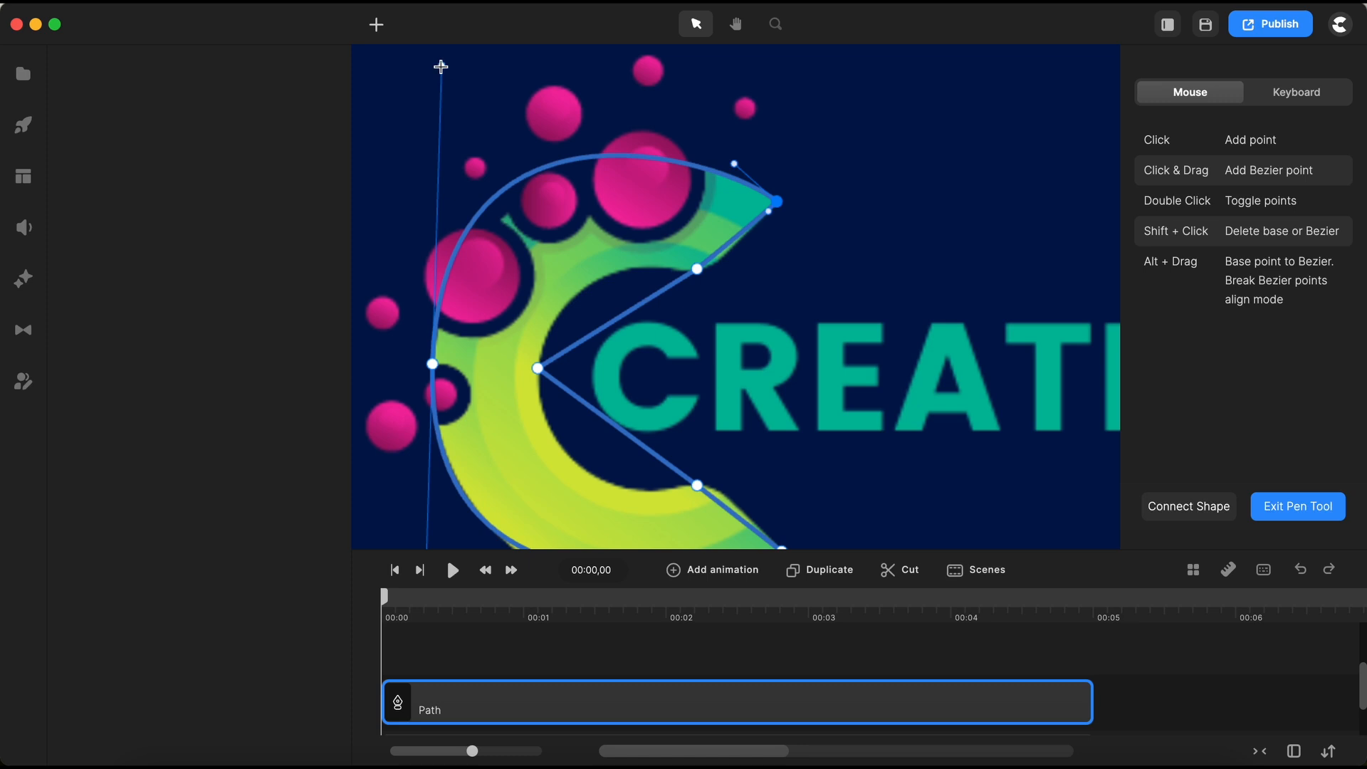
scroll(499, 213, up, 5)
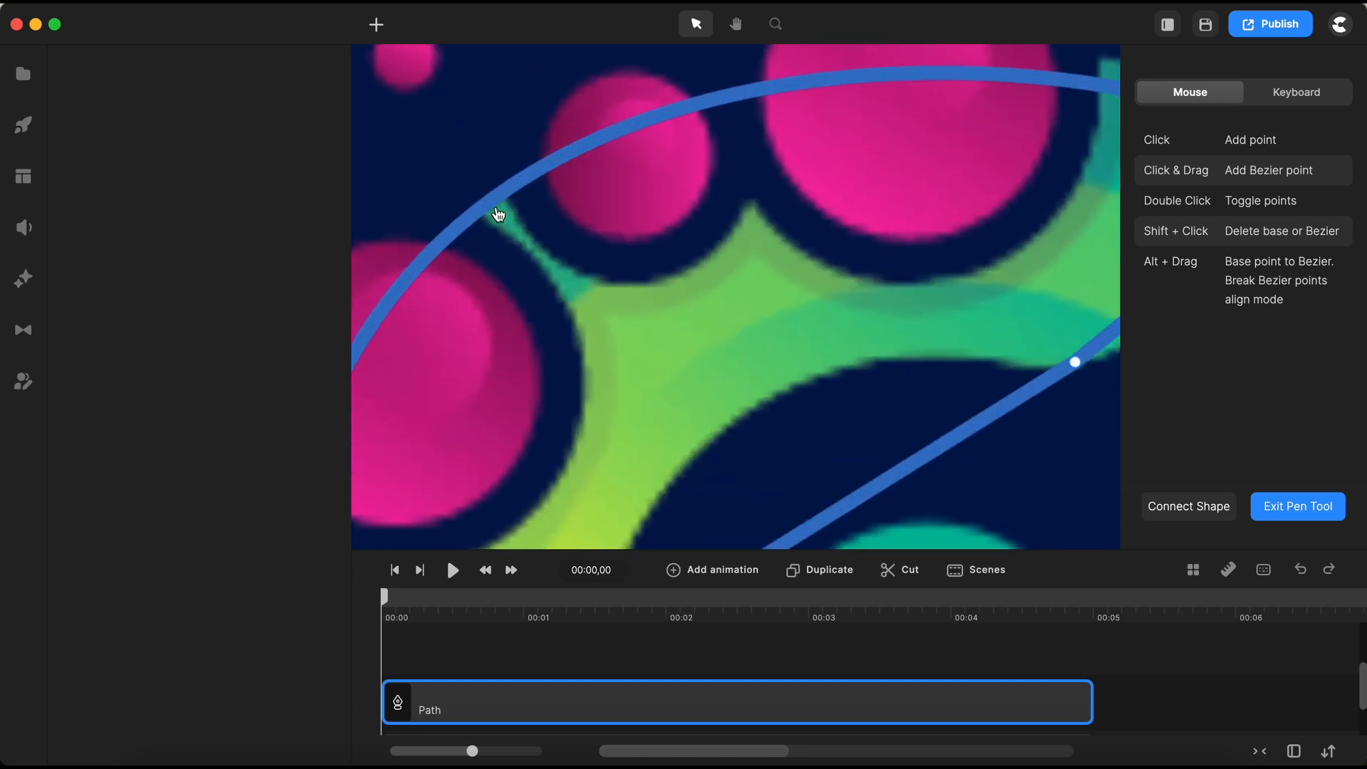
scroll(499, 213, down, 3)
drag(832, 128, 768, 90)
drag(400, 69, 393, 110)
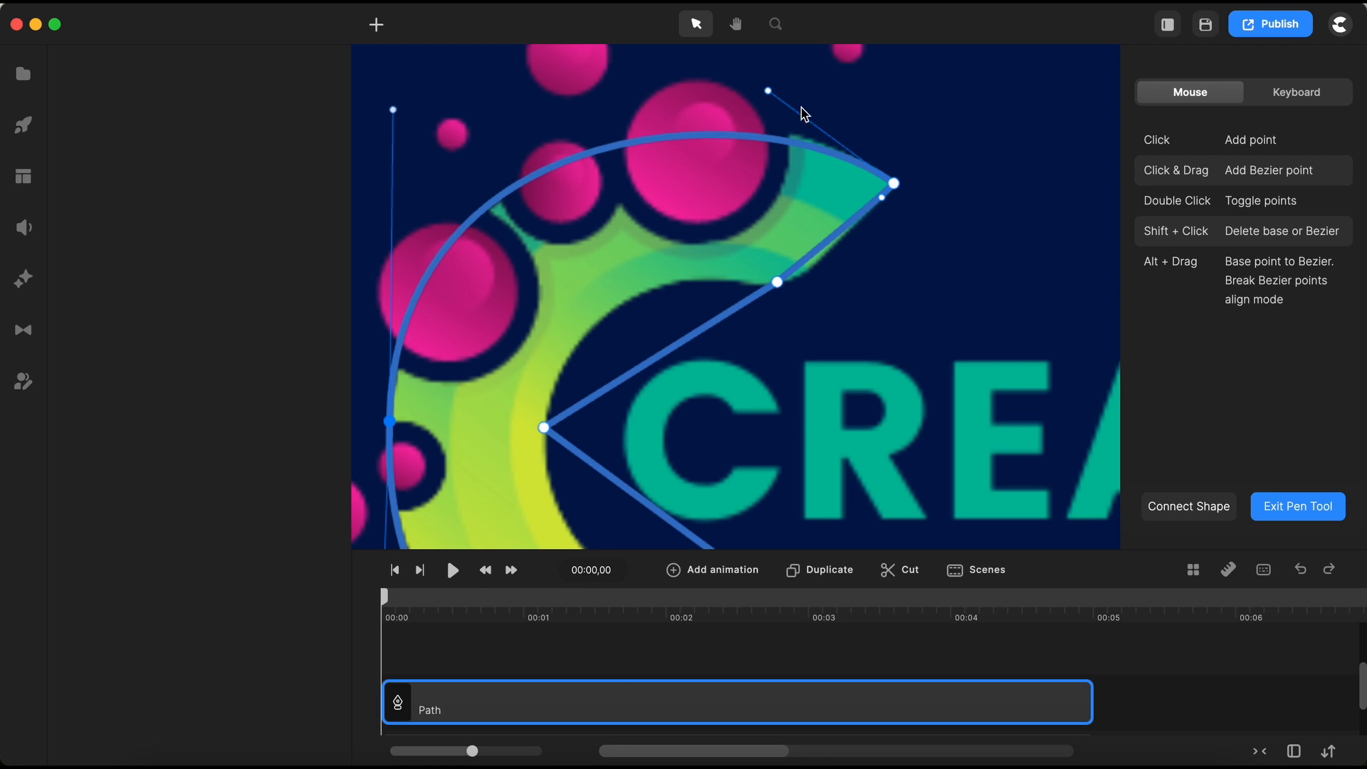
mouse_move(768, 90)
mouse_down()
mouse_move(743, 69)
mouse_move(786, 82)
mouse_up()
Step: Convert the path's lower tip point to Bezier and swing its outer handle down and inward to round the lower outer edge
scroll(742, 164, down, 5)
scroll(705, 280, up, 3)
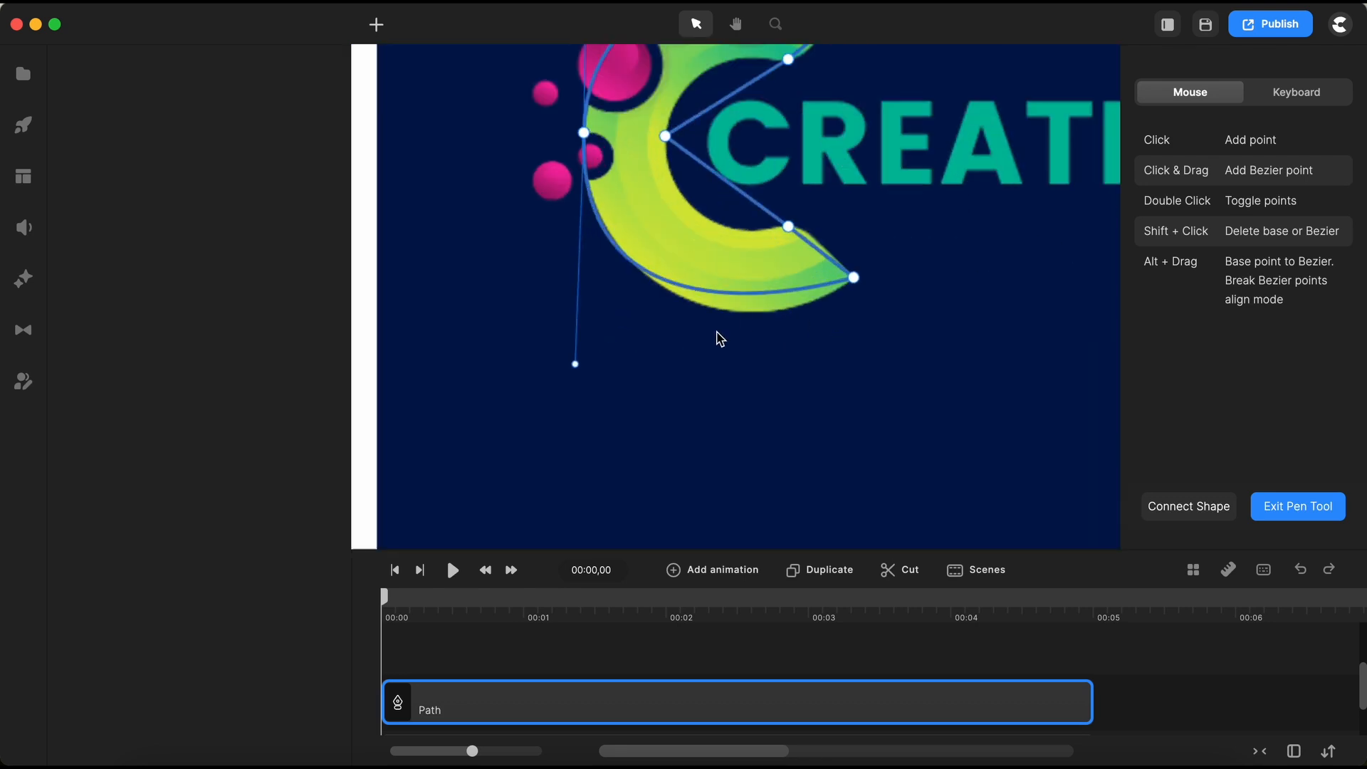
scroll(748, 328, up, 3)
drag(997, 212, 967, 172)
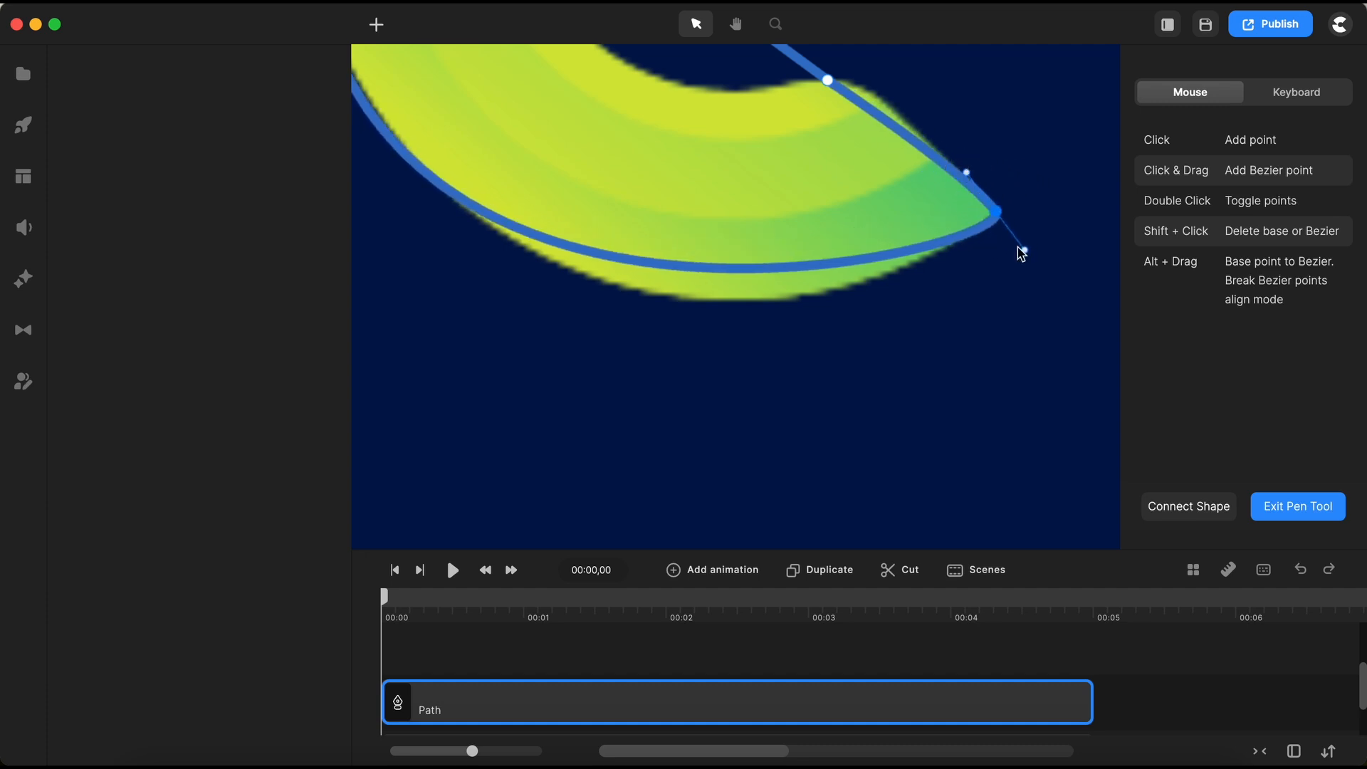
drag(1026, 253, 868, 332)
scroll(992, 306, down, 4)
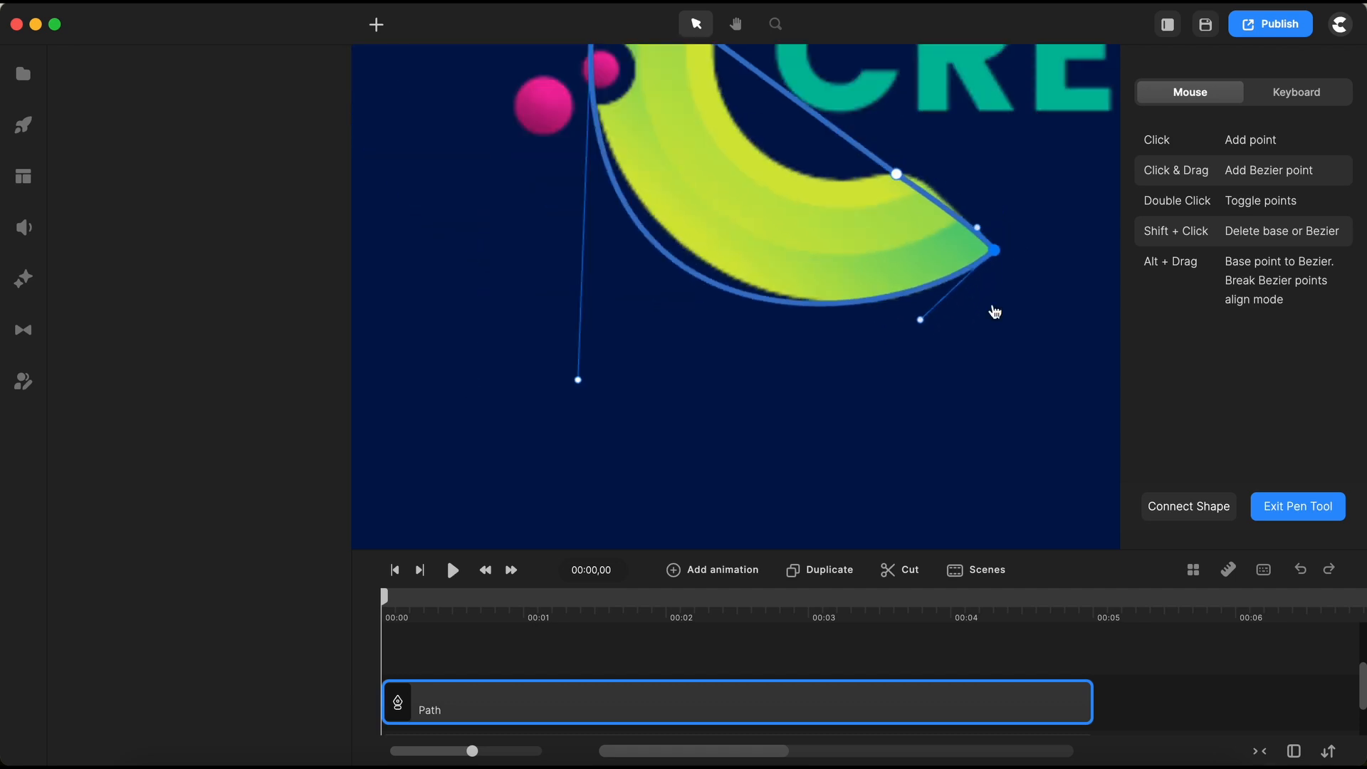
Step: Refine the outer left point's lower handle and the lower tip's outer handle to match the C's lower outer edge
drag(577, 379, 586, 328)
drag(921, 320, 895, 338)
drag(586, 327, 590, 315)
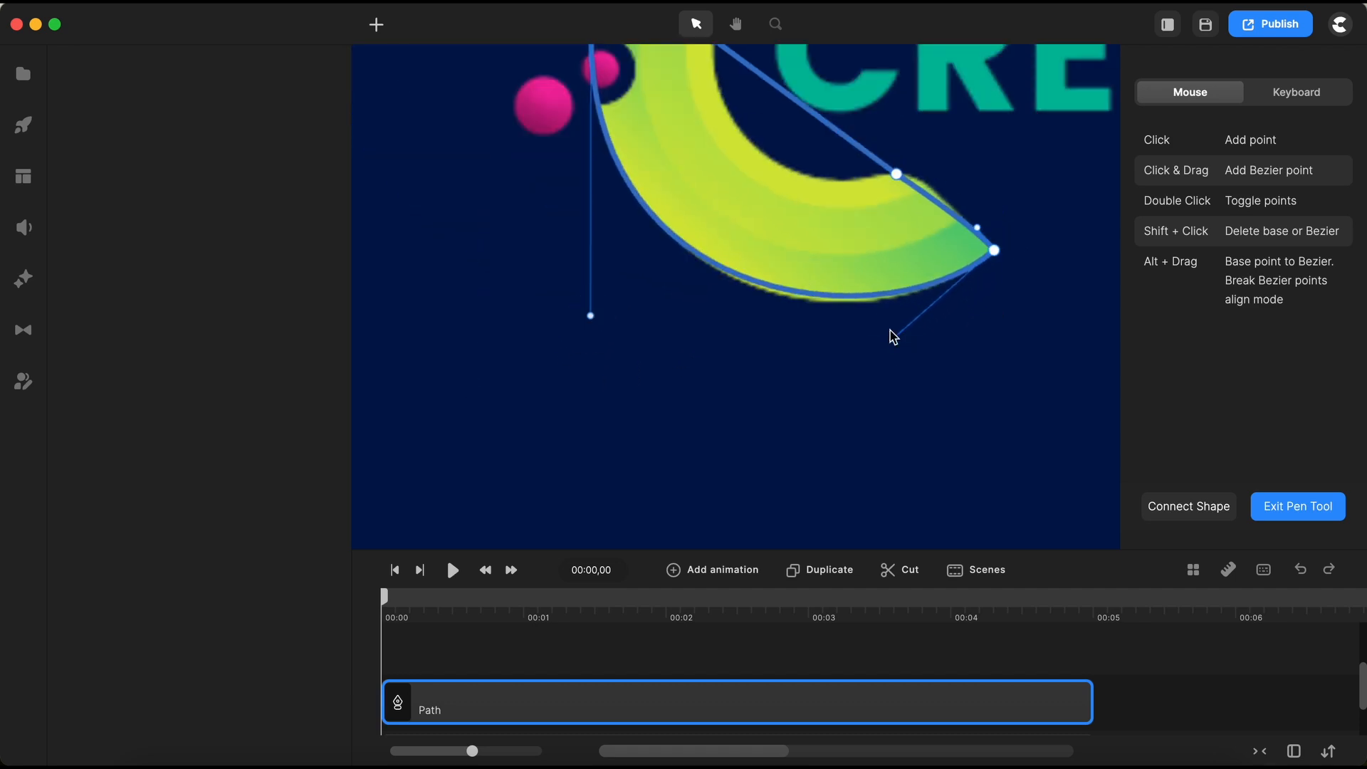
drag(894, 338, 891, 351)
scroll(891, 353, up, 2)
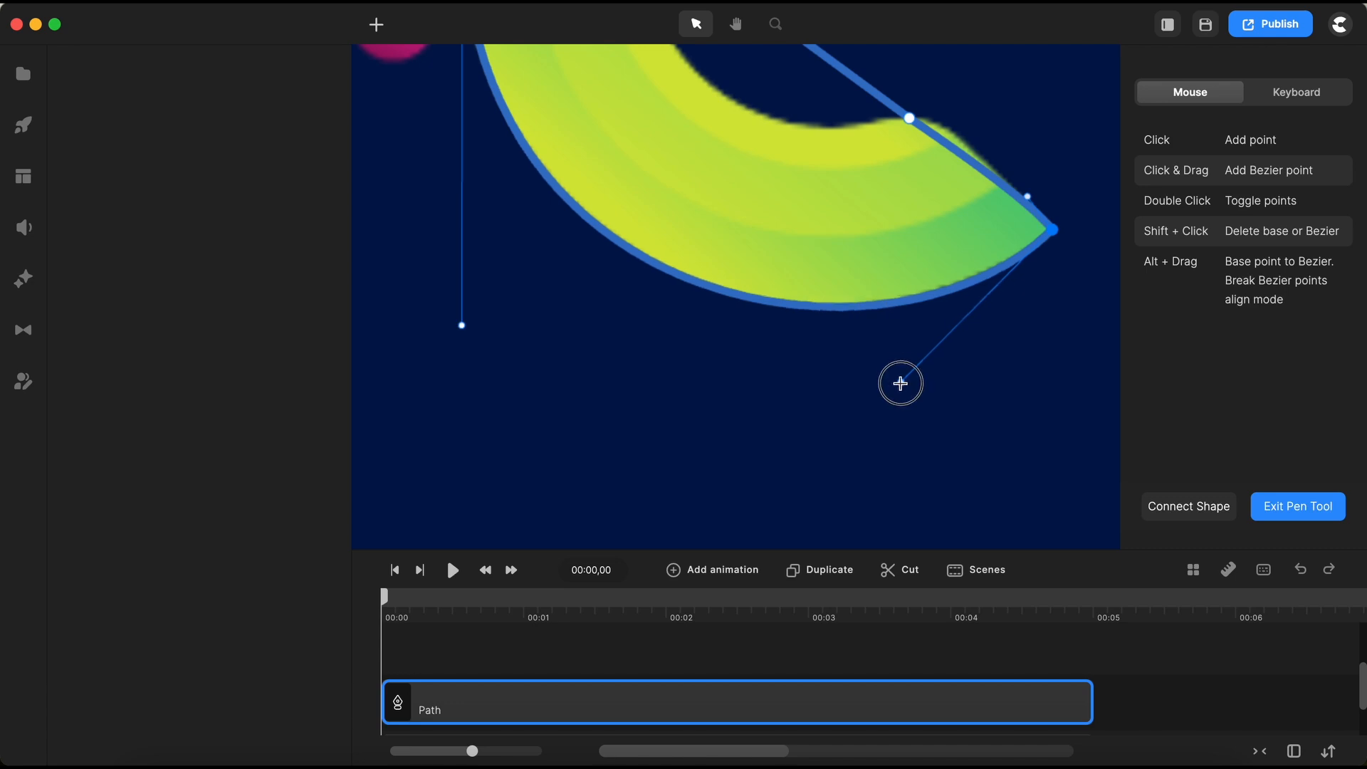
Step: Convert the path's inner left point to Bezier and extend both handles nearly vertically to curve the C's inner edge
scroll(894, 377, down, 5)
scroll(819, 361, up, 3)
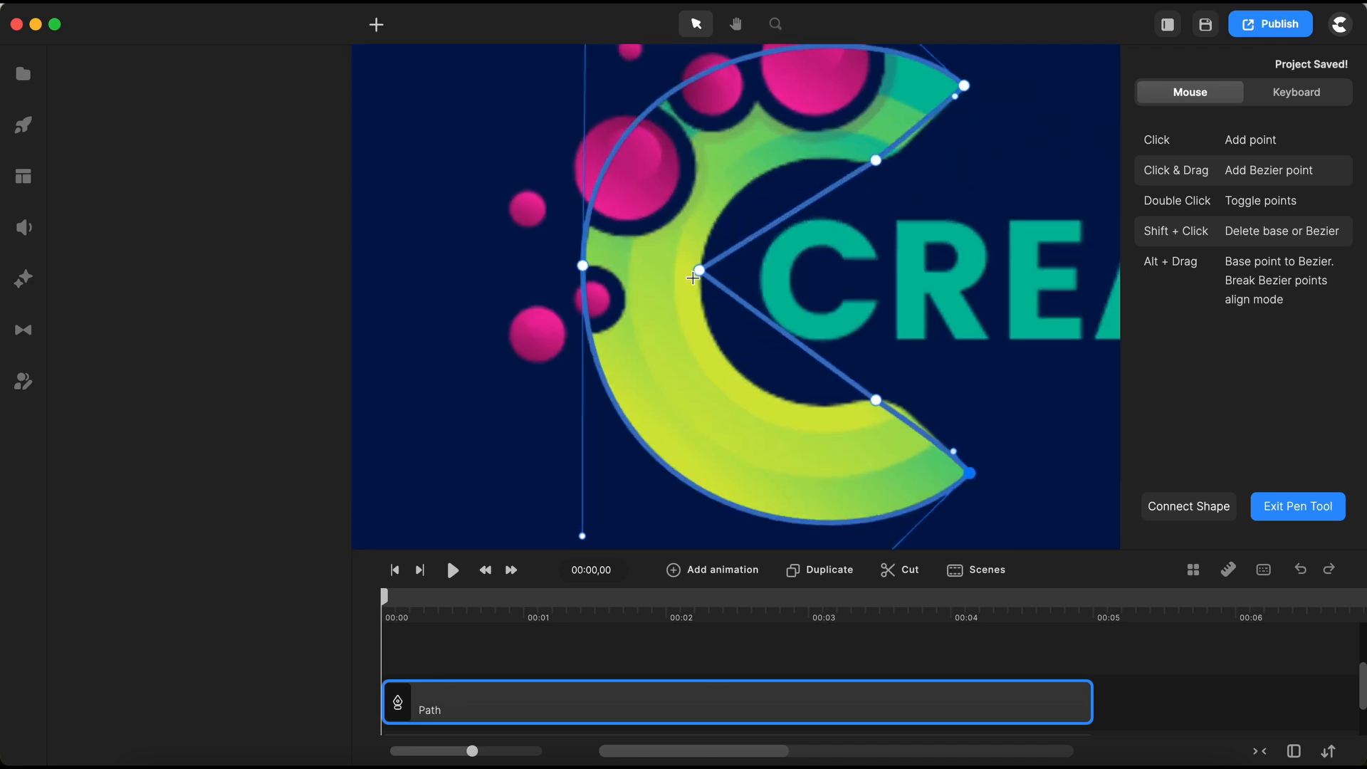
drag(701, 273, 708, 140)
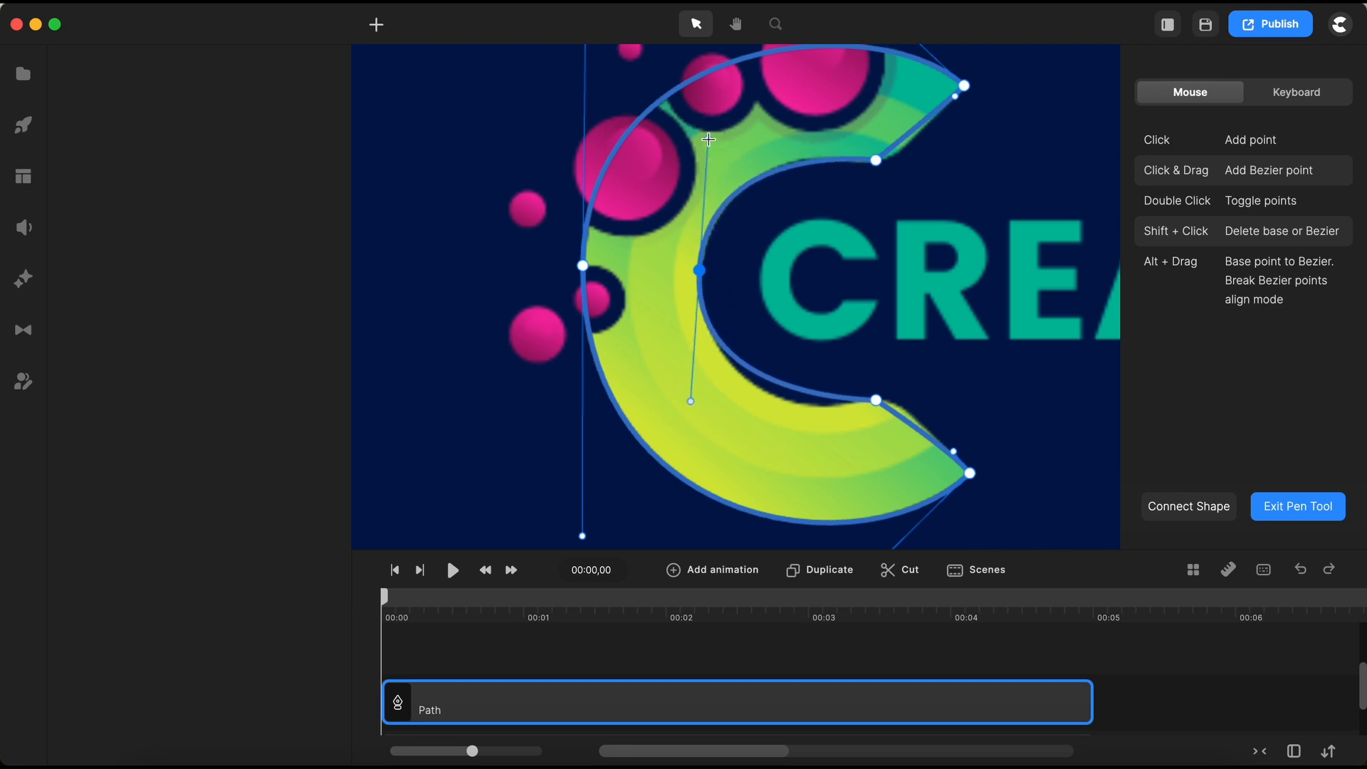
drag(692, 402, 690, 409)
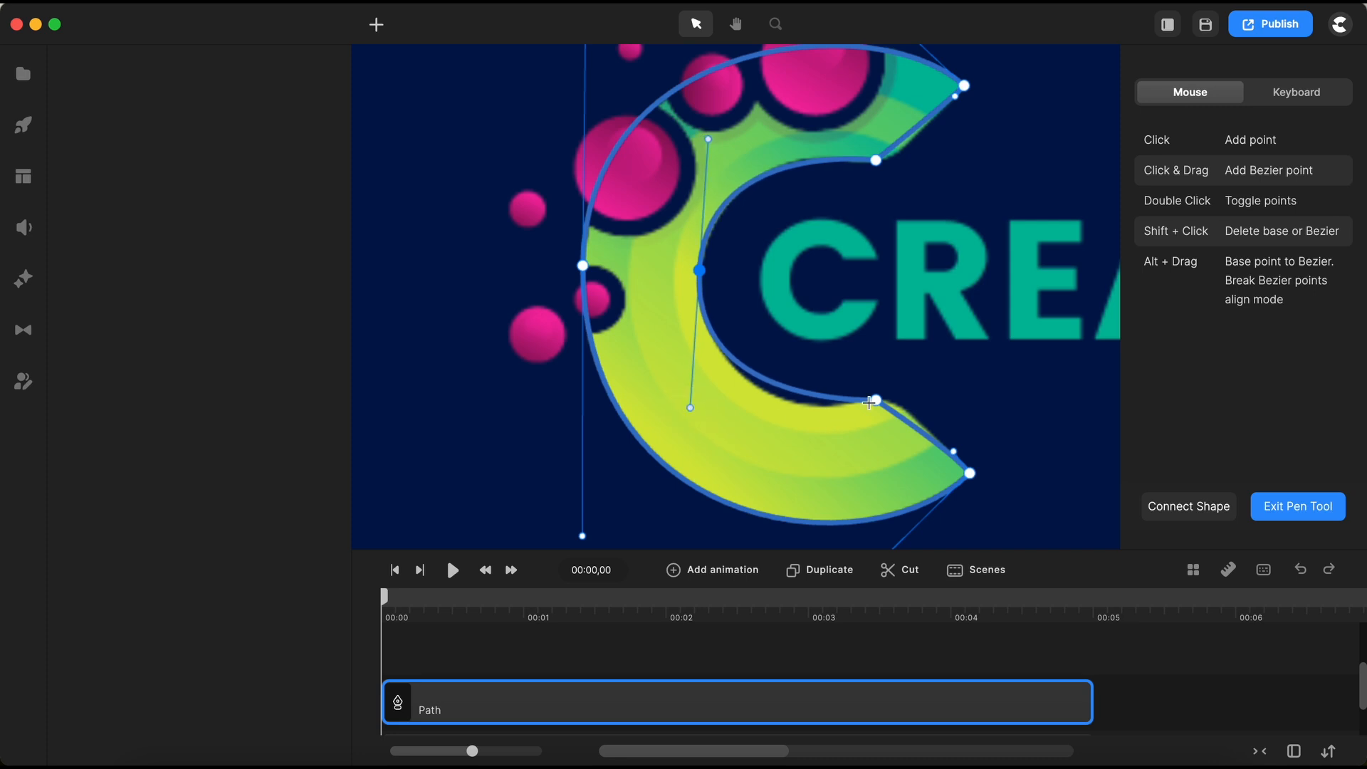
Step: Convert the lower inner bend point to Bezier and adjust its two handles separately to follow the C's edges
scroll(868, 402, up, 3)
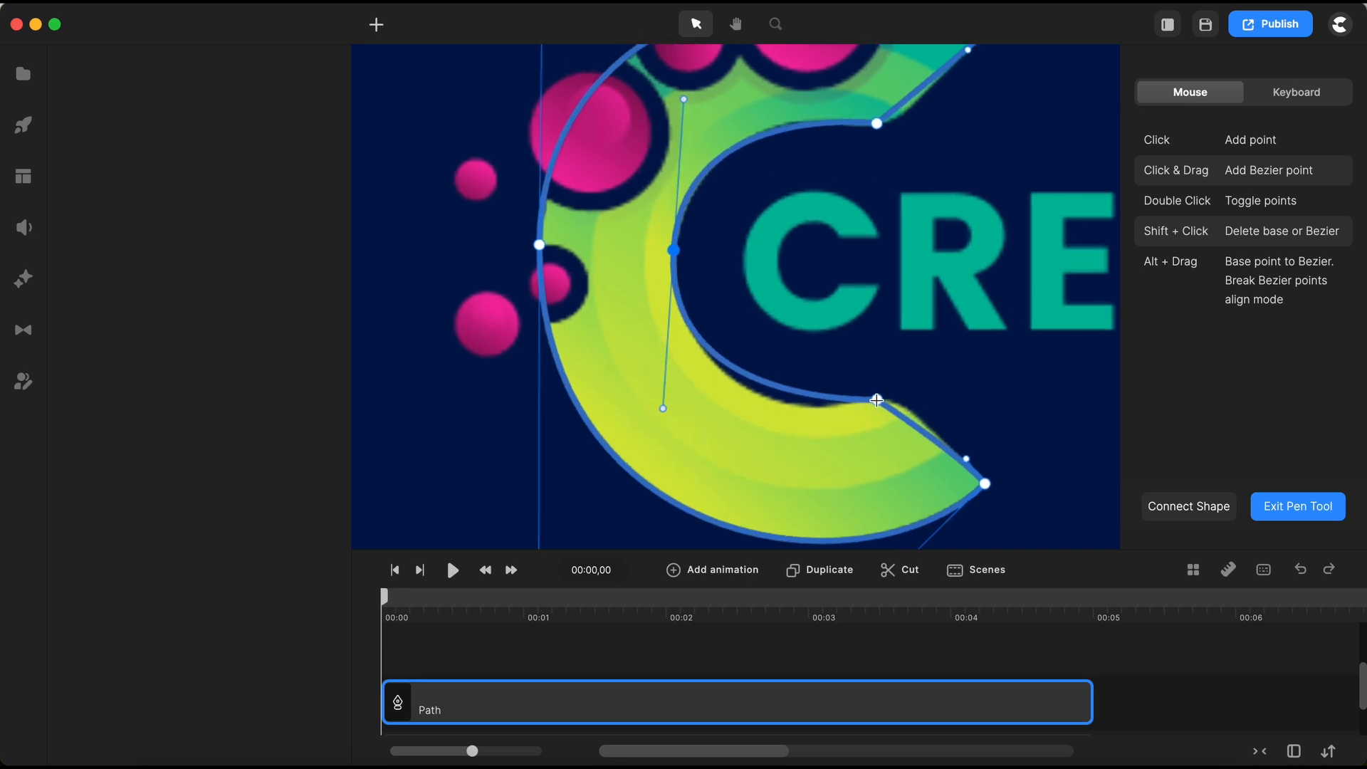
drag(876, 400, 819, 415)
scroll(891, 415, up, 3)
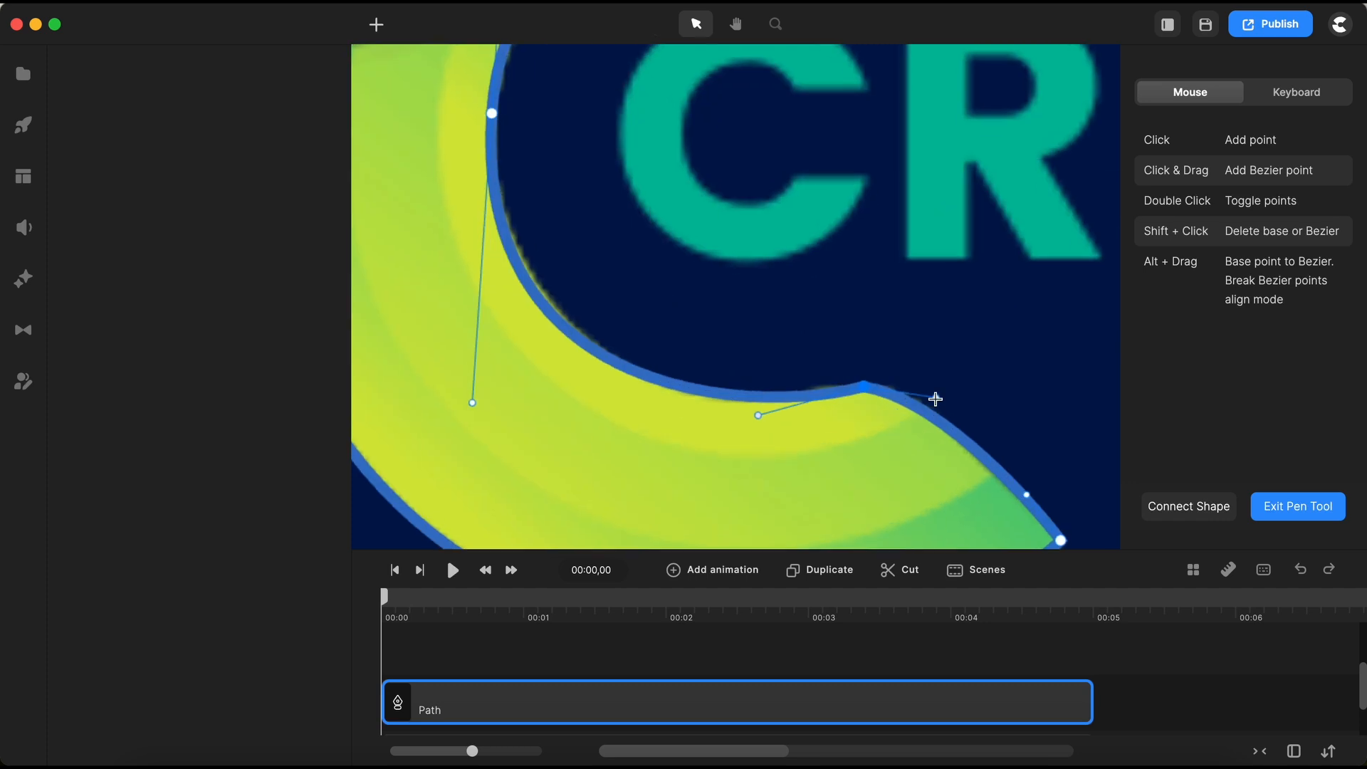
drag(936, 397, 920, 390)
Step: Fine-tune the inner left point's lower handle and the lower bend's inner handle to fit the C's lower inner curve
scroll(740, 341, down, 3)
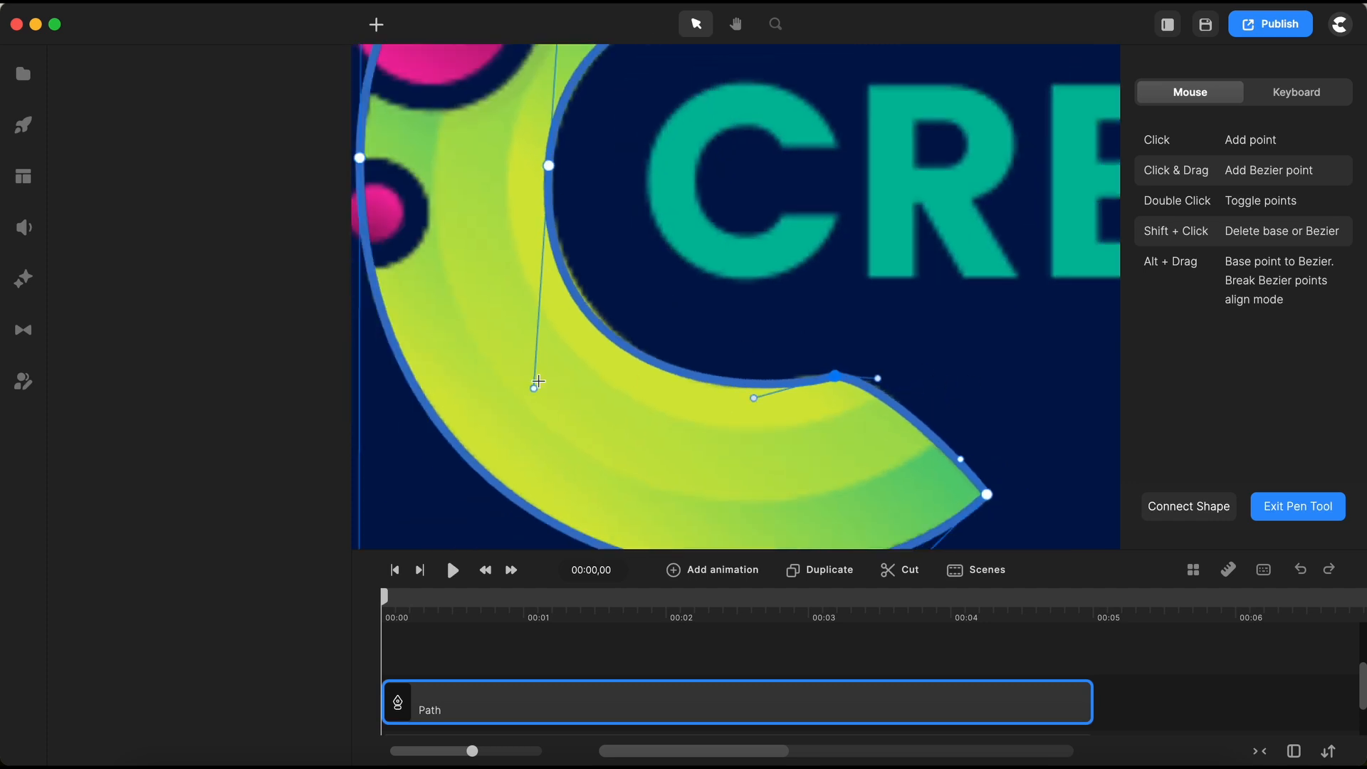
mouse_move(535, 388)
mouse_down()
mouse_move(537, 369)
mouse_move(544, 385)
mouse_up()
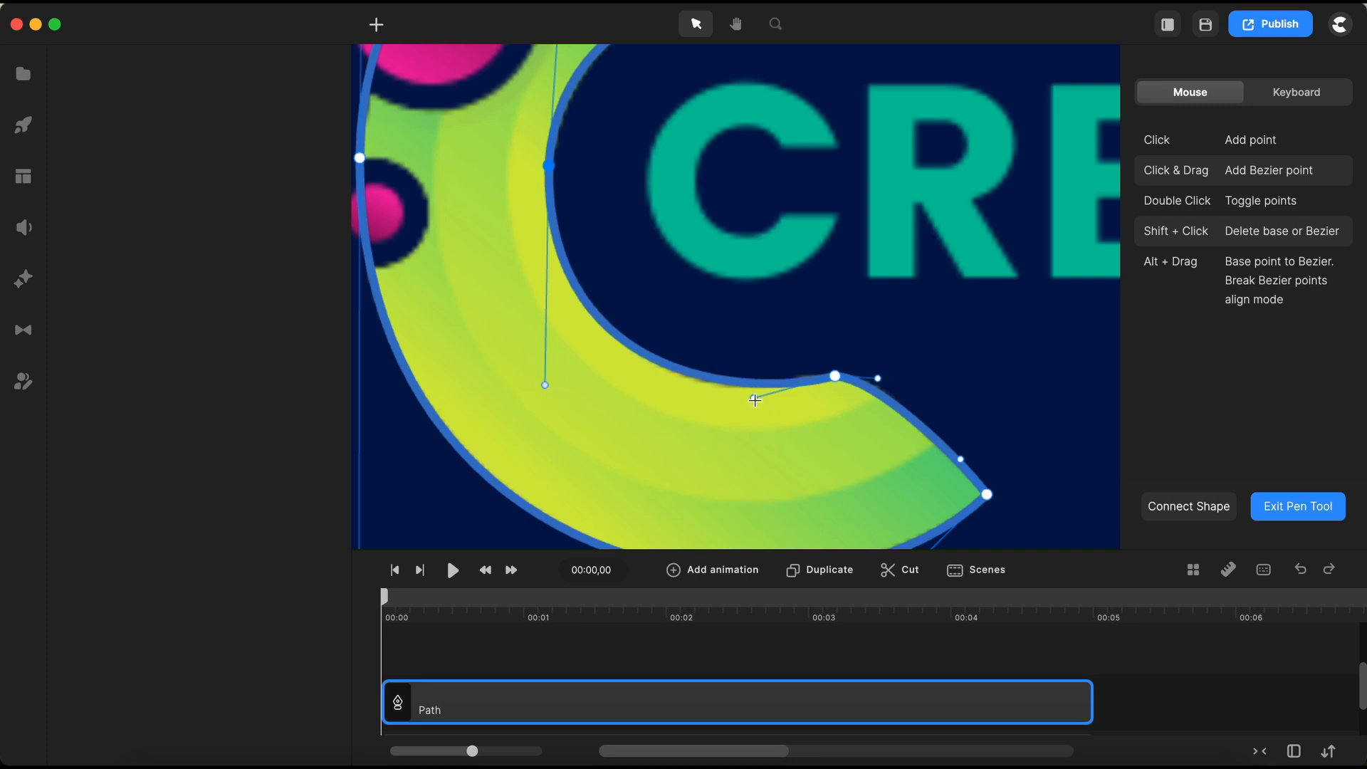
drag(755, 401, 746, 403)
scroll(834, 375, up, 5)
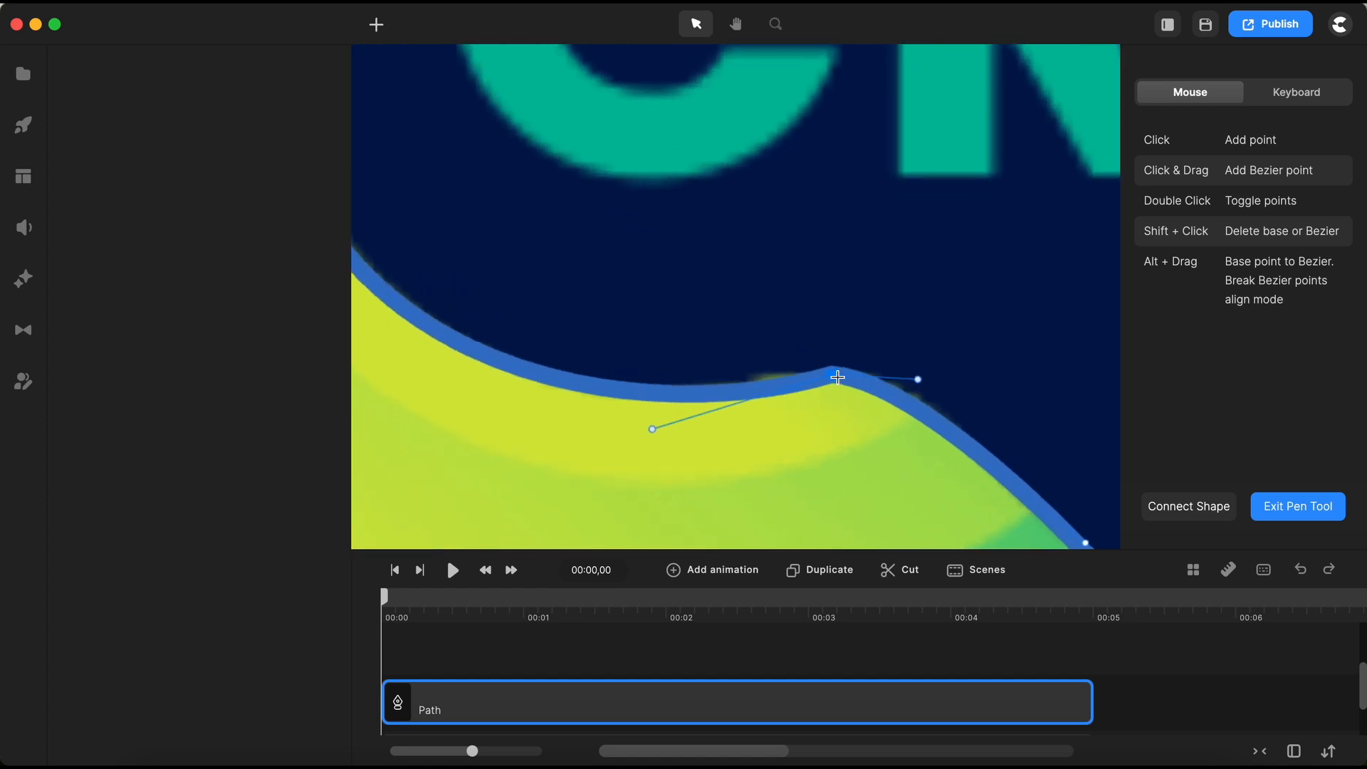
scroll(834, 374, down, 2)
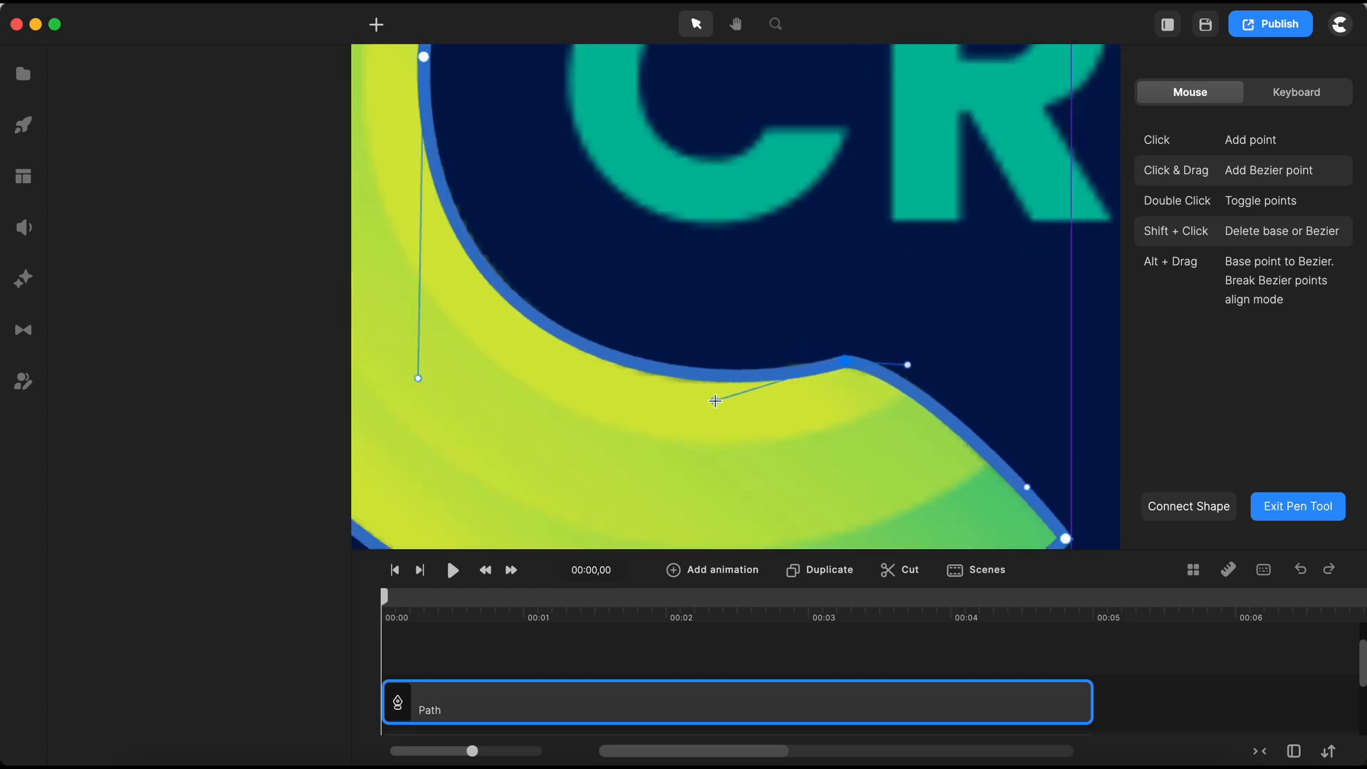
Step: Convert the upper inner bend point to Bezier and balance its handle with the inner left point's upper handle along the inner curve
scroll(420, 369, down, 4)
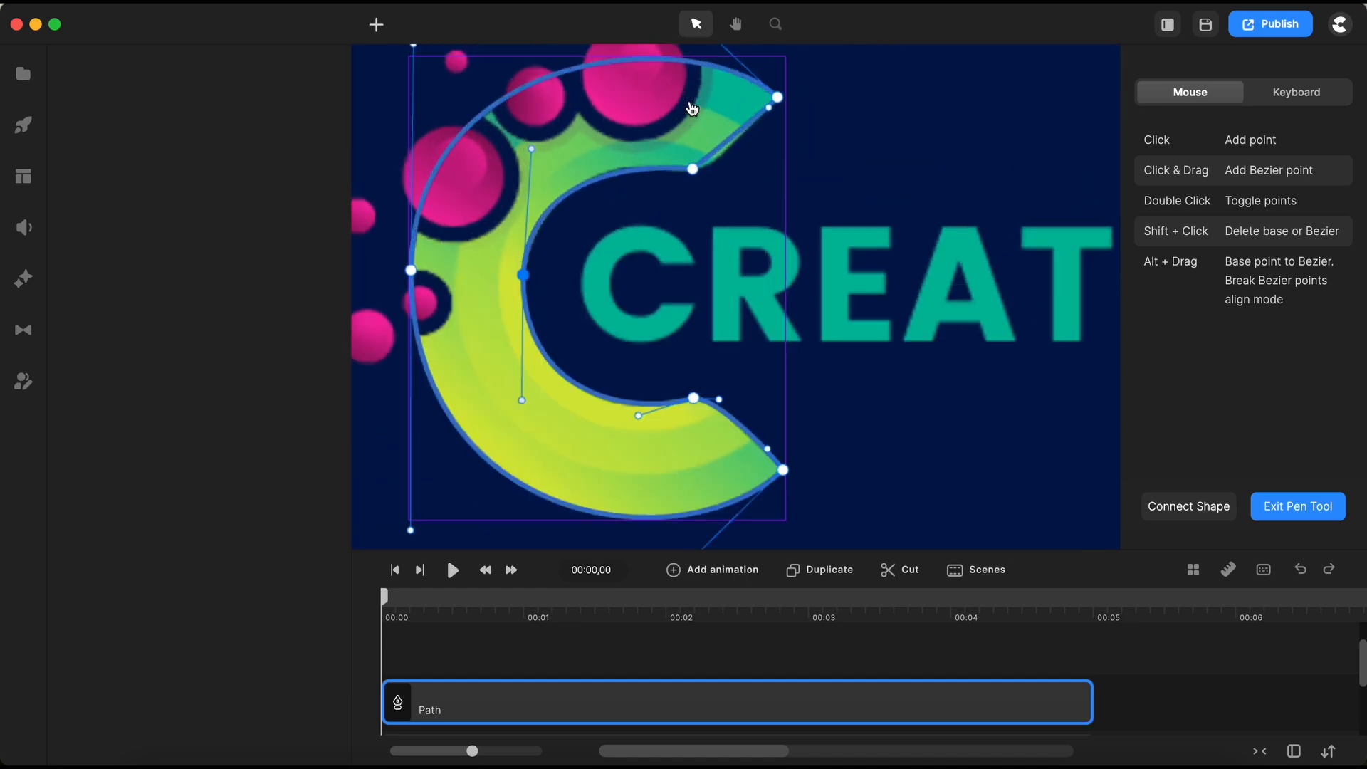
scroll(735, 223, up, 4)
drag(658, 227, 649, 224)
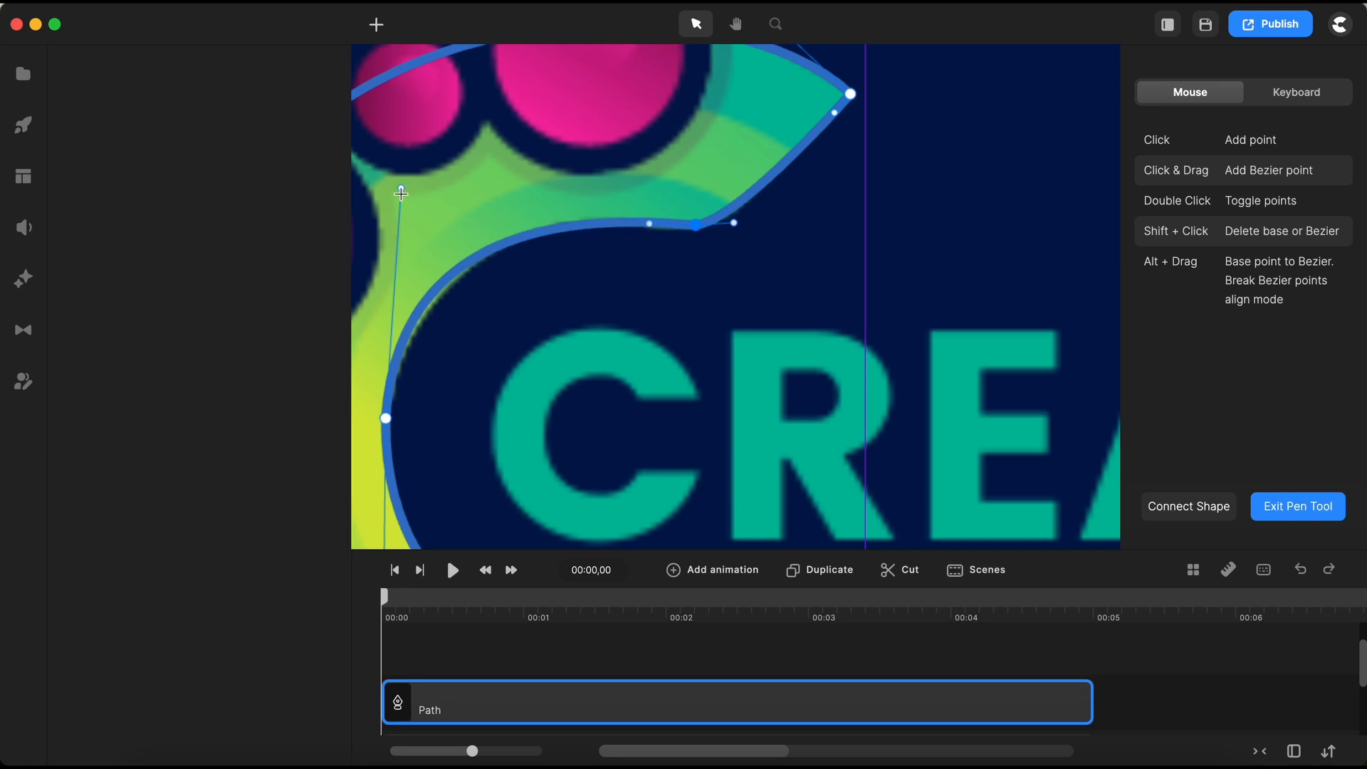
drag(401, 189, 401, 206)
drag(650, 223, 613, 213)
drag(401, 206, 403, 216)
drag(613, 214, 591, 210)
drag(403, 216, 400, 232)
Step: Nudge the upper inner bend point slightly down onto the C's inner edge
scroll(693, 280, up, 4)
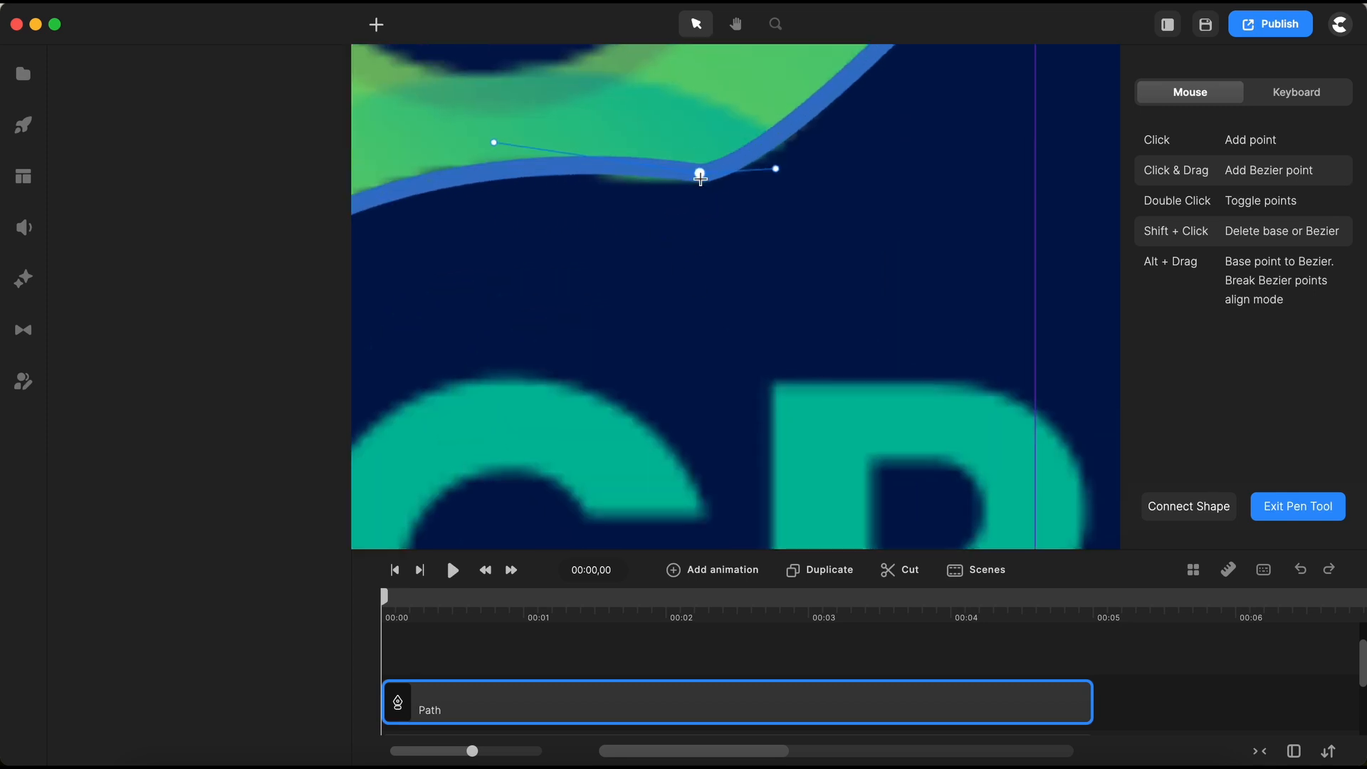
drag(698, 174, 697, 183)
scroll(630, 156, down, 5)
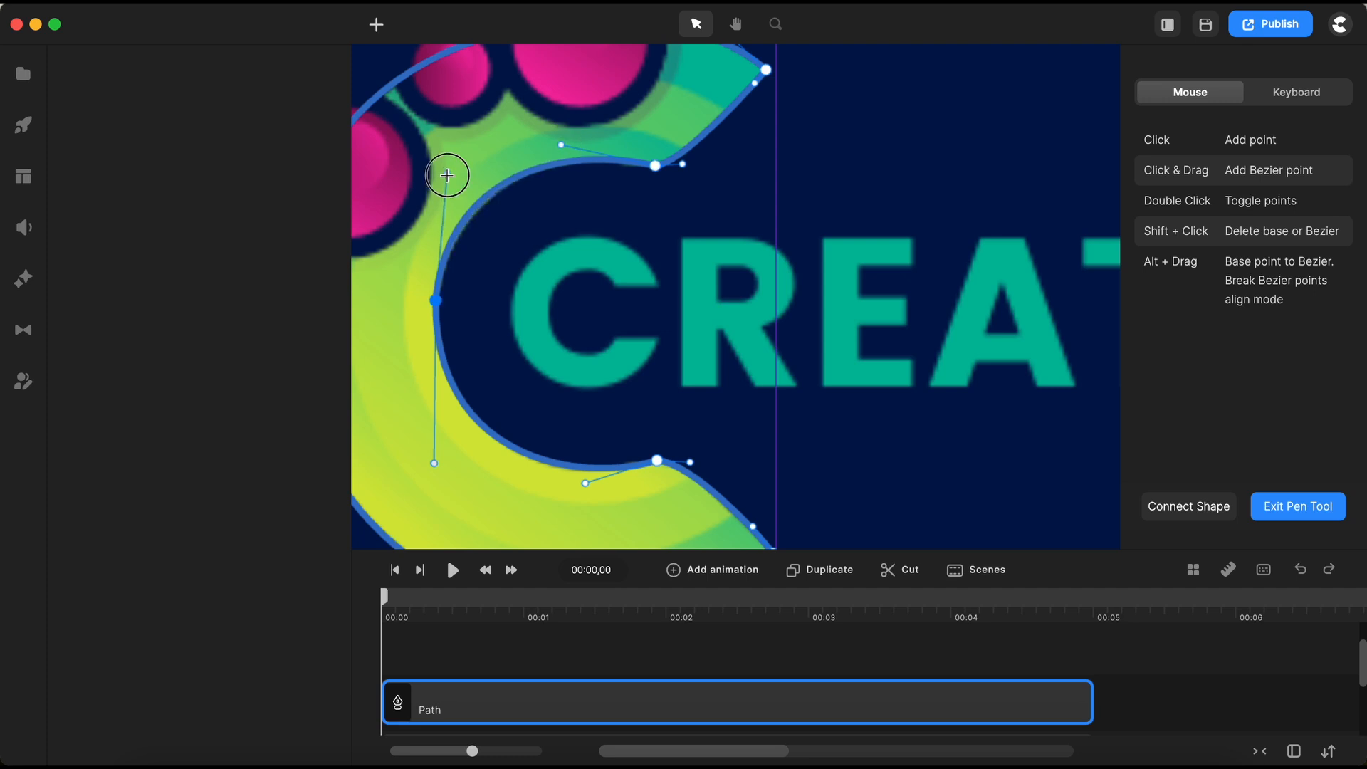
scroll(662, 205, up, 5)
scroll(661, 205, down, 5)
scroll(665, 312, up, 2)
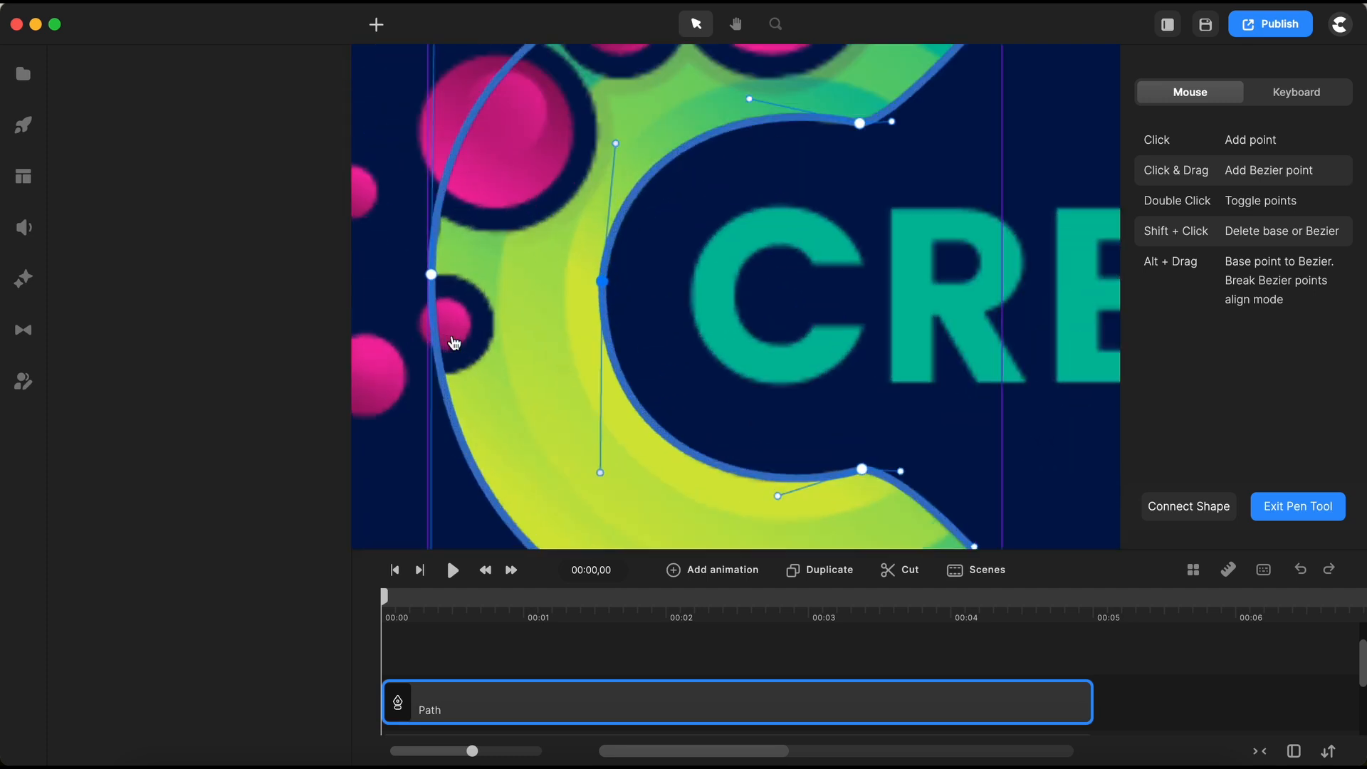
Step: Exit the Pen tool and set the C path's border width to 0 px
scroll(665, 312, down, 2)
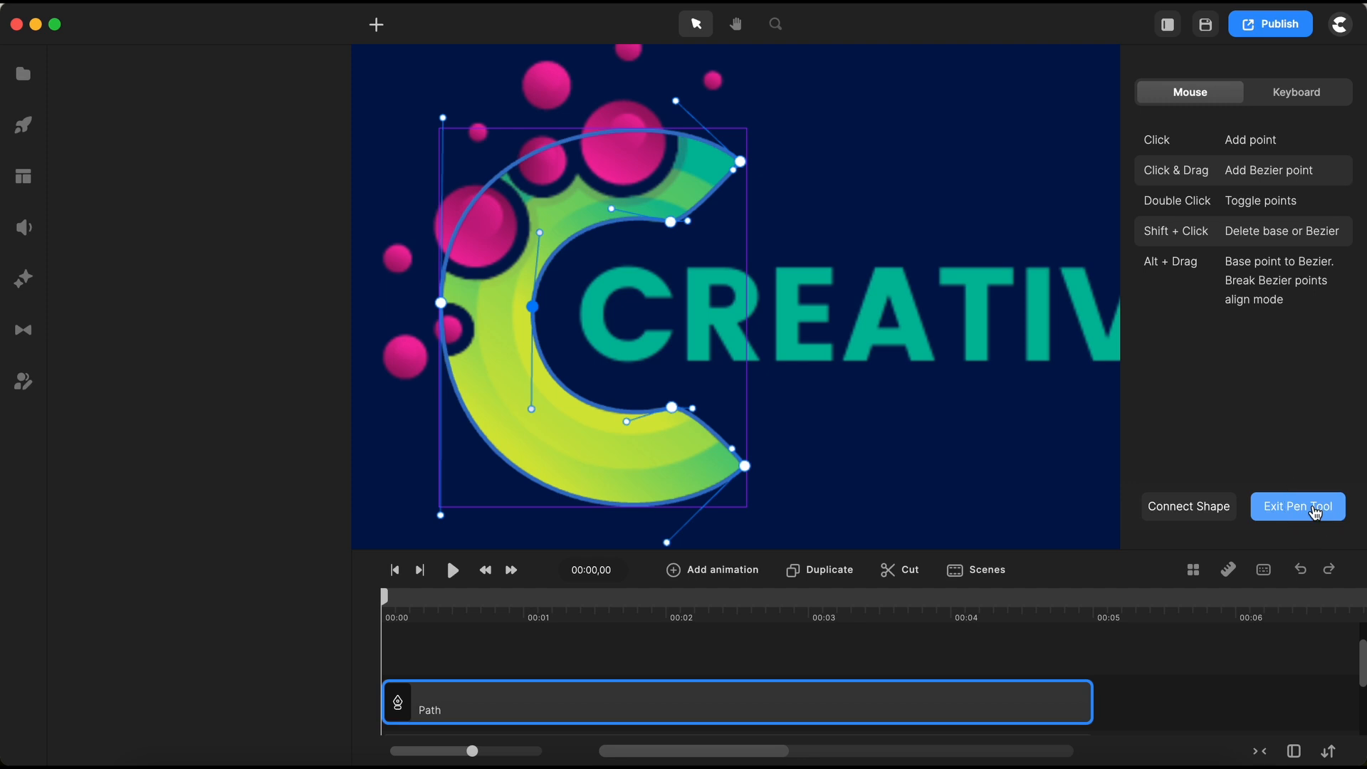
click(1316, 508)
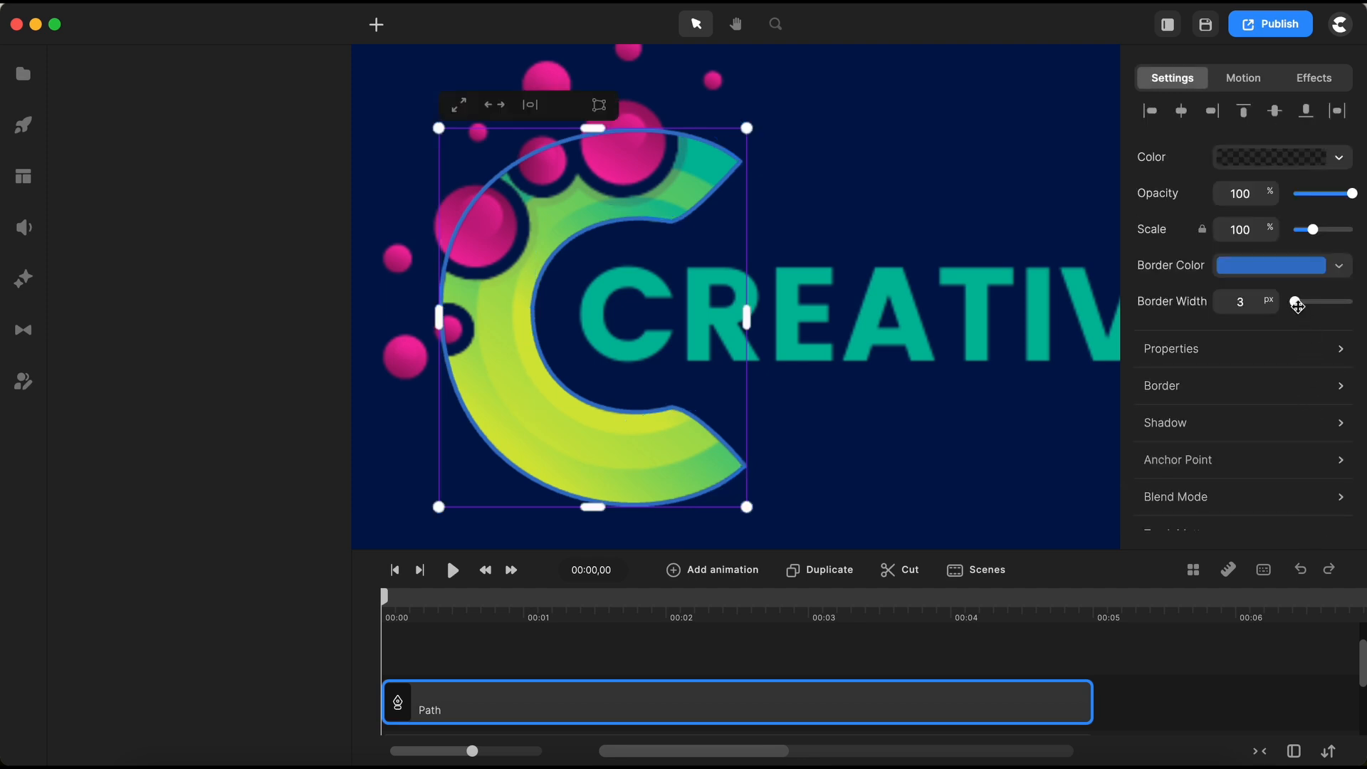
drag(1298, 302, 1271, 302)
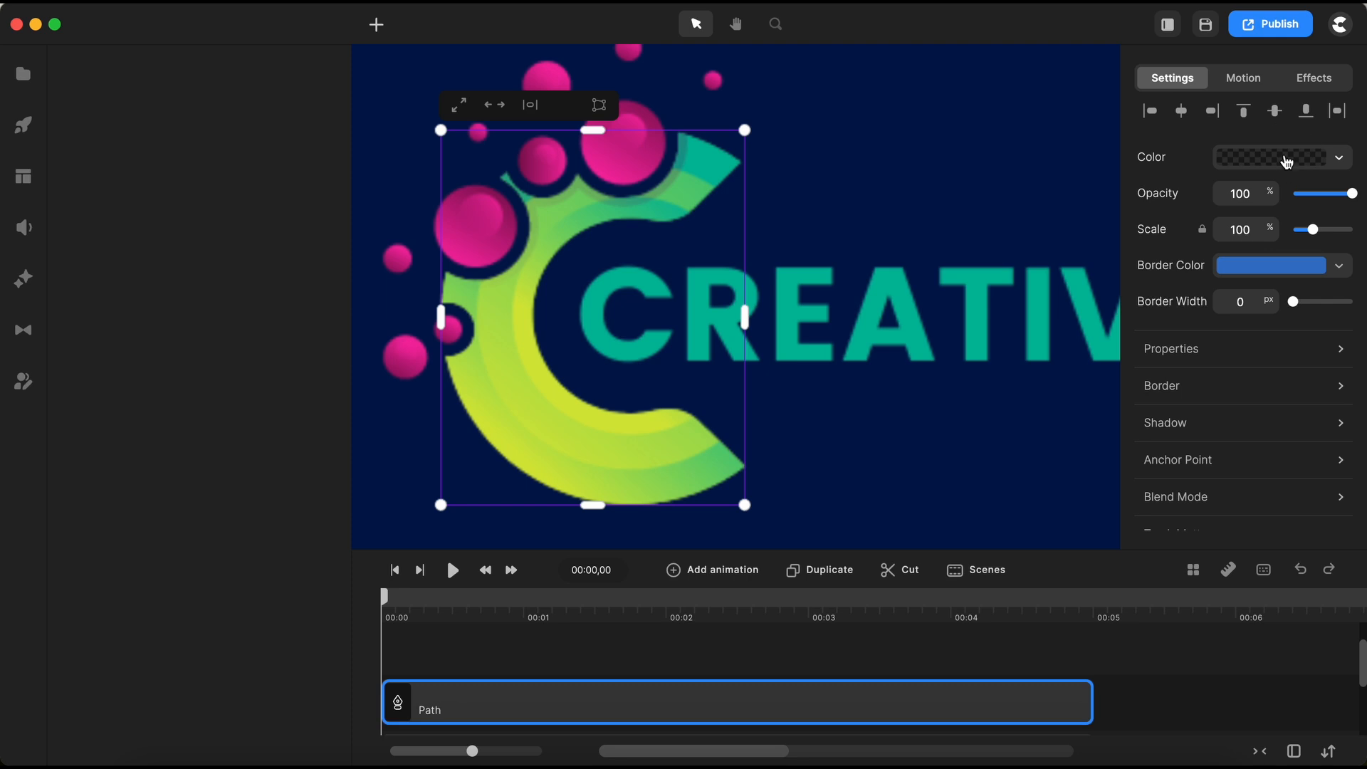
Step: Fill the C path with fully opaque white (ffffff) and move it to the right of the original C symbol
click(1287, 163)
drag(1097, 308, 1282, 304)
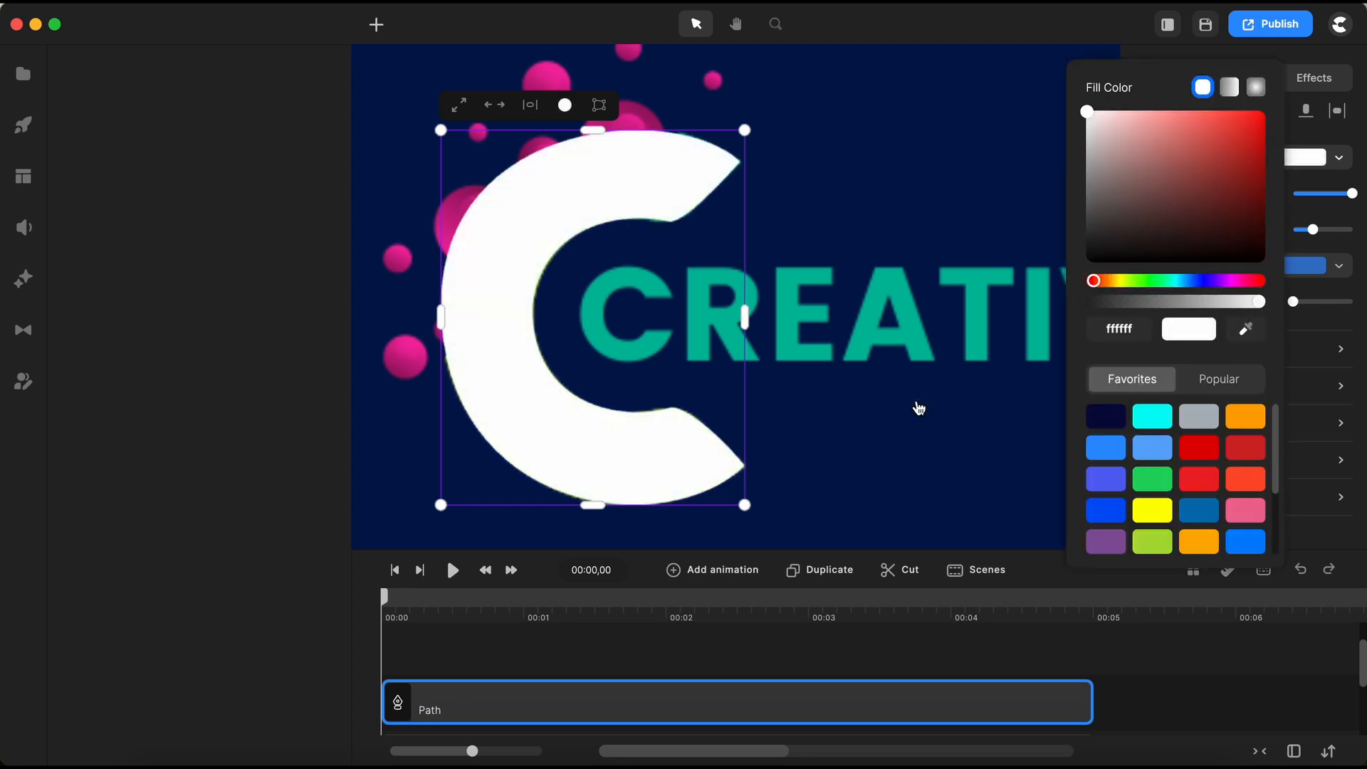
scroll(802, 458, down, 3)
drag(579, 399, 799, 401)
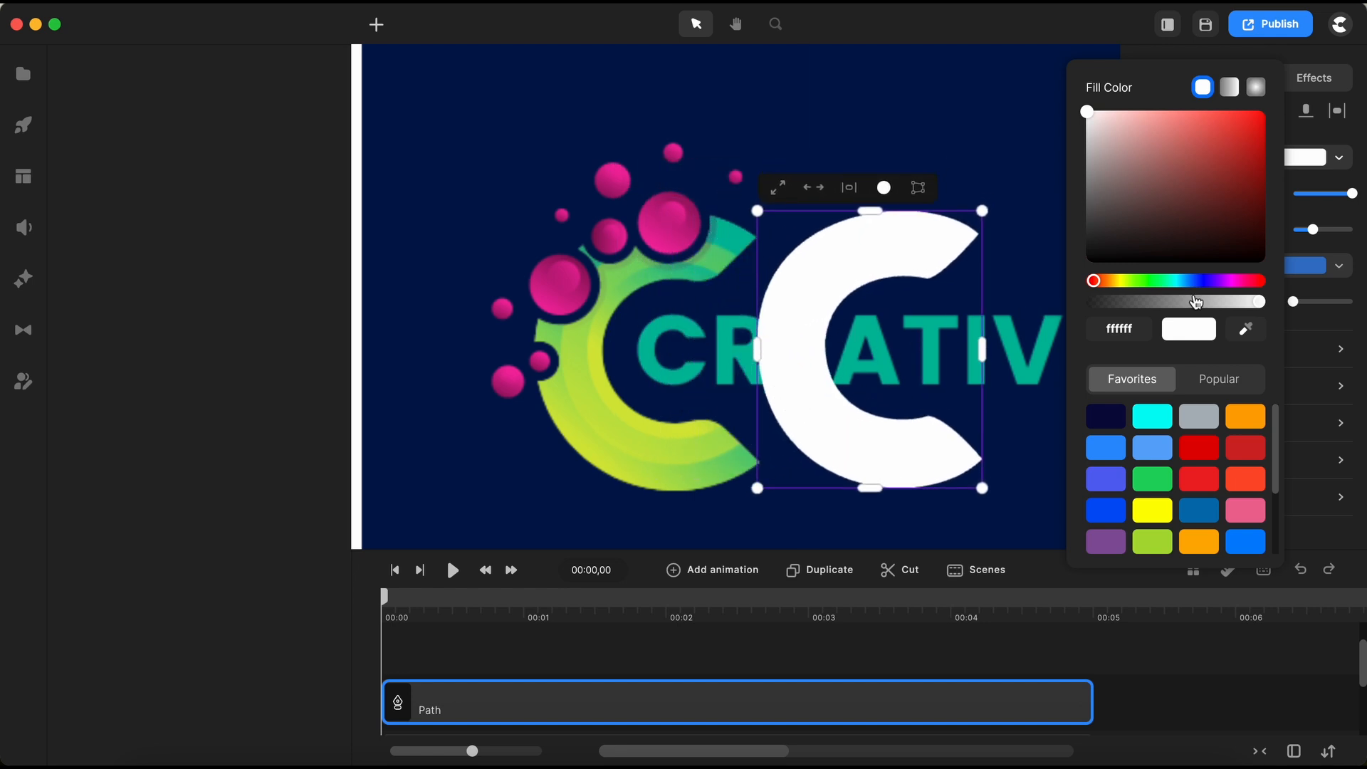
Step: Sample the green 72d269 from the original C's lower tip as the fill, and switch the fill to a linear gradient
click(1245, 329)
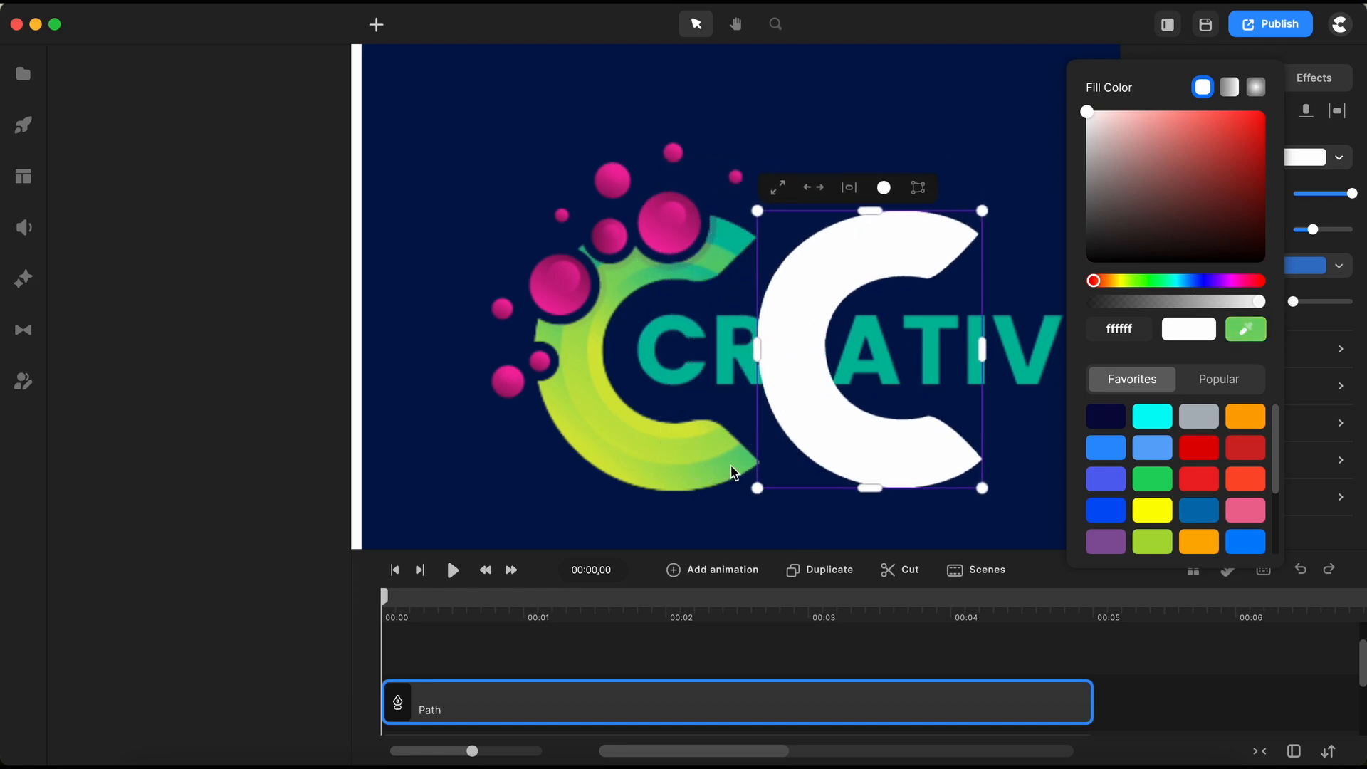
click(730, 472)
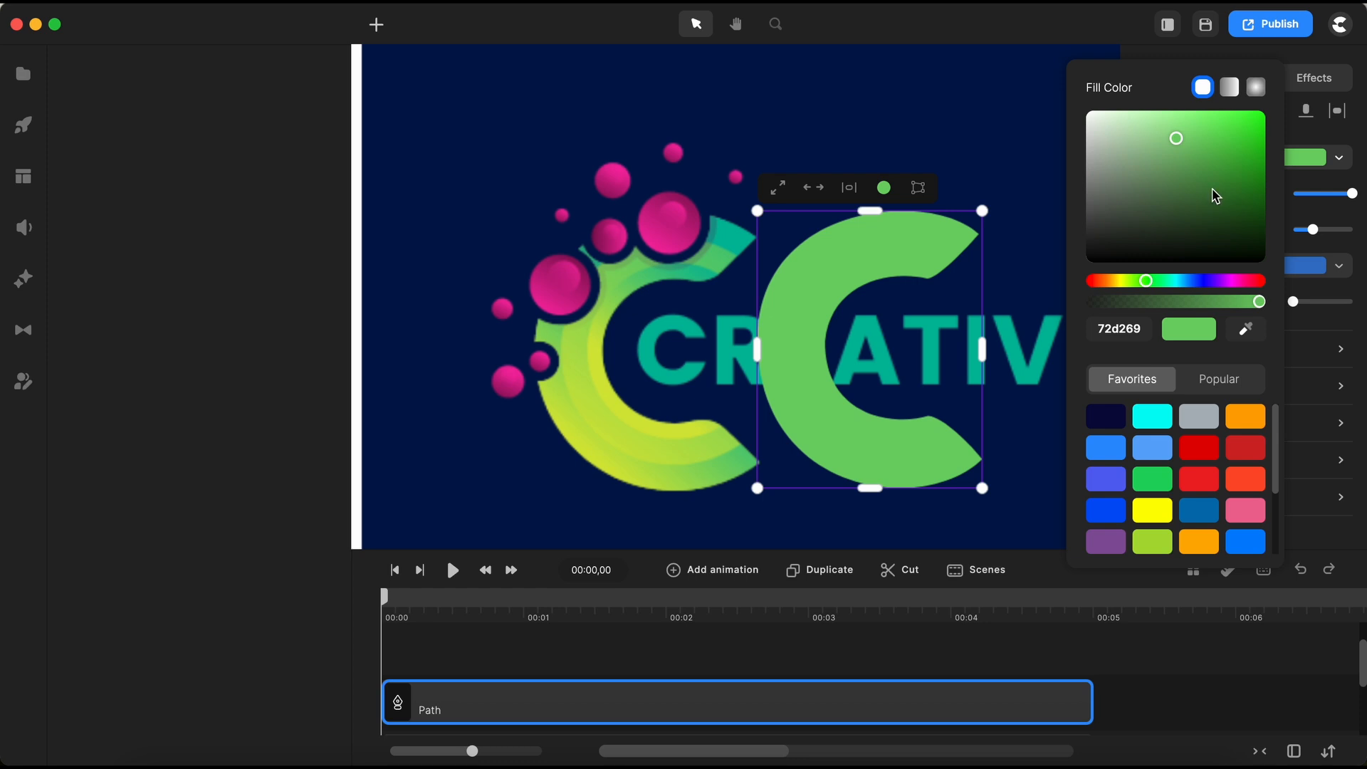
click(1230, 87)
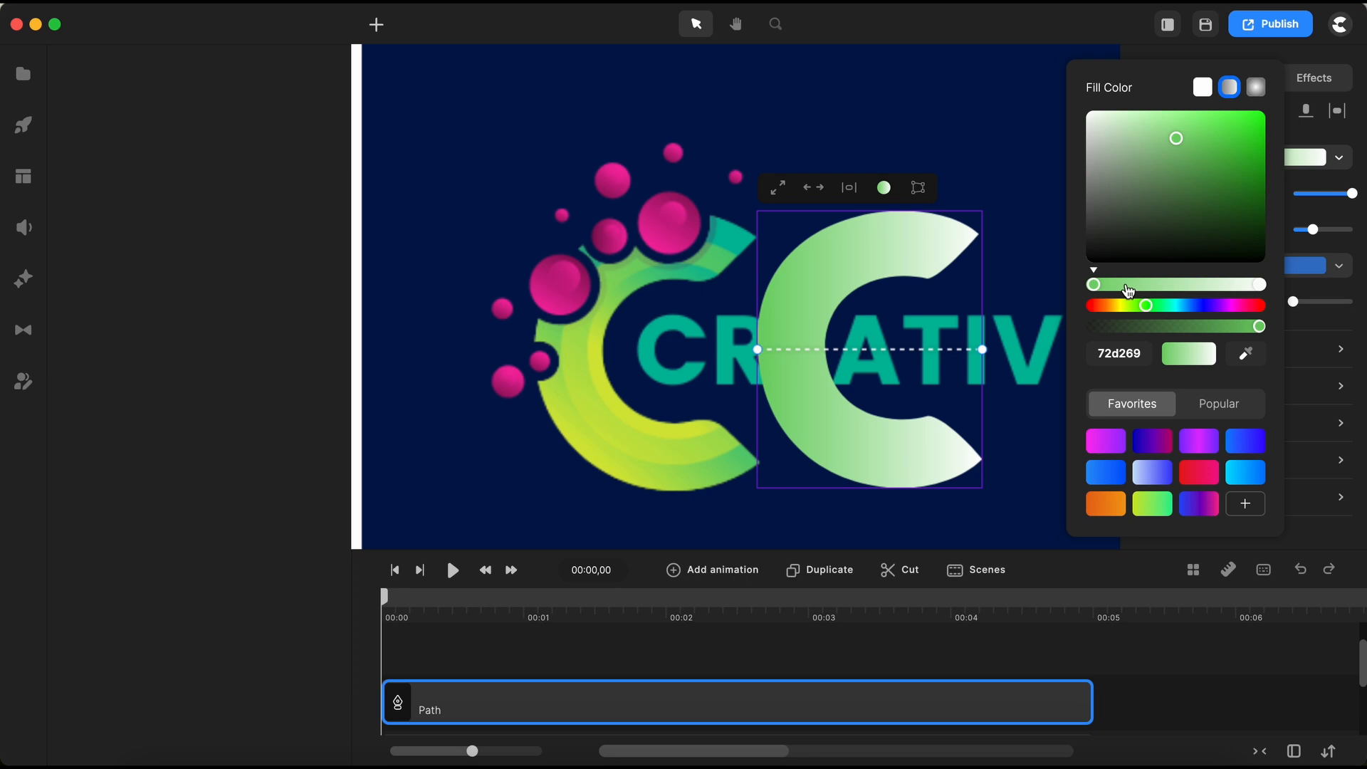
Step: Add two stops to the gradient and sample their yellow-greens, bfe246 and b4e04a, from the original C's lower left area
click(1126, 285)
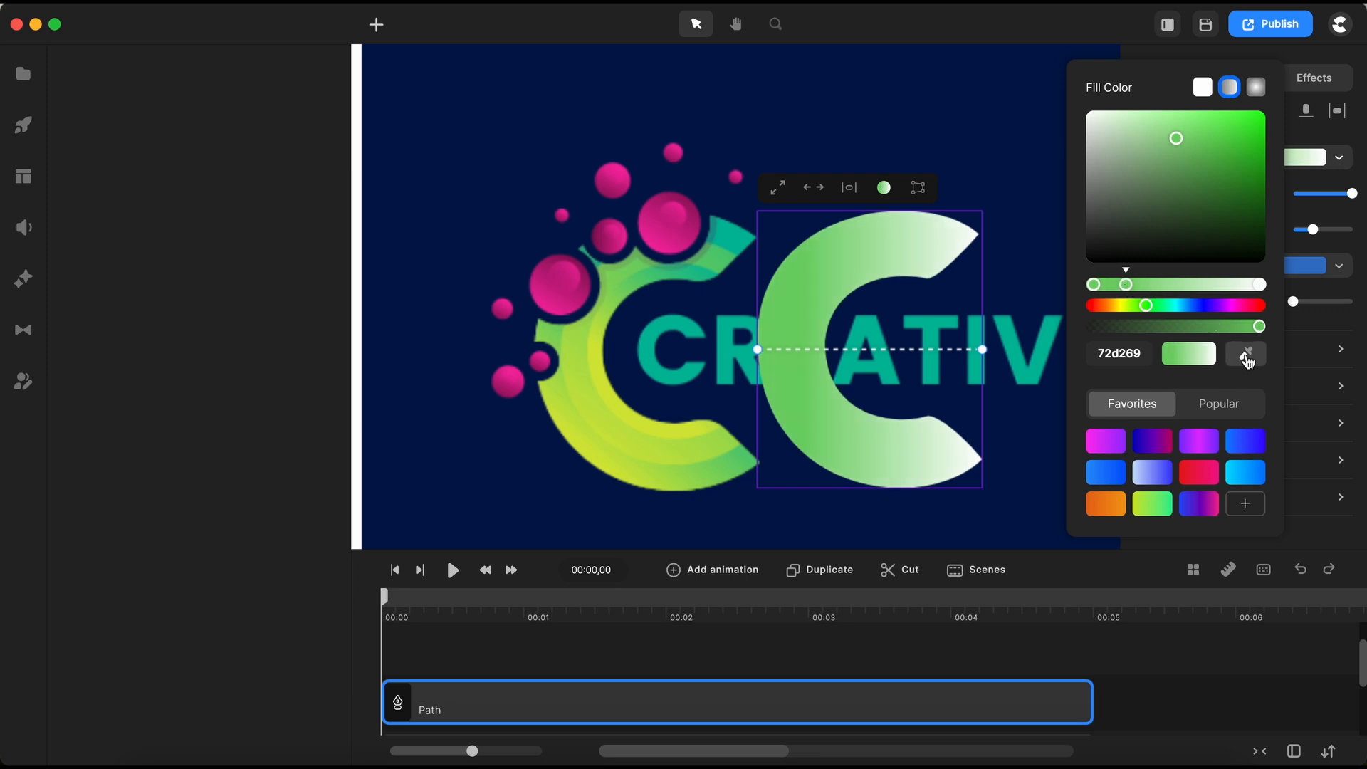
click(1247, 356)
click(566, 388)
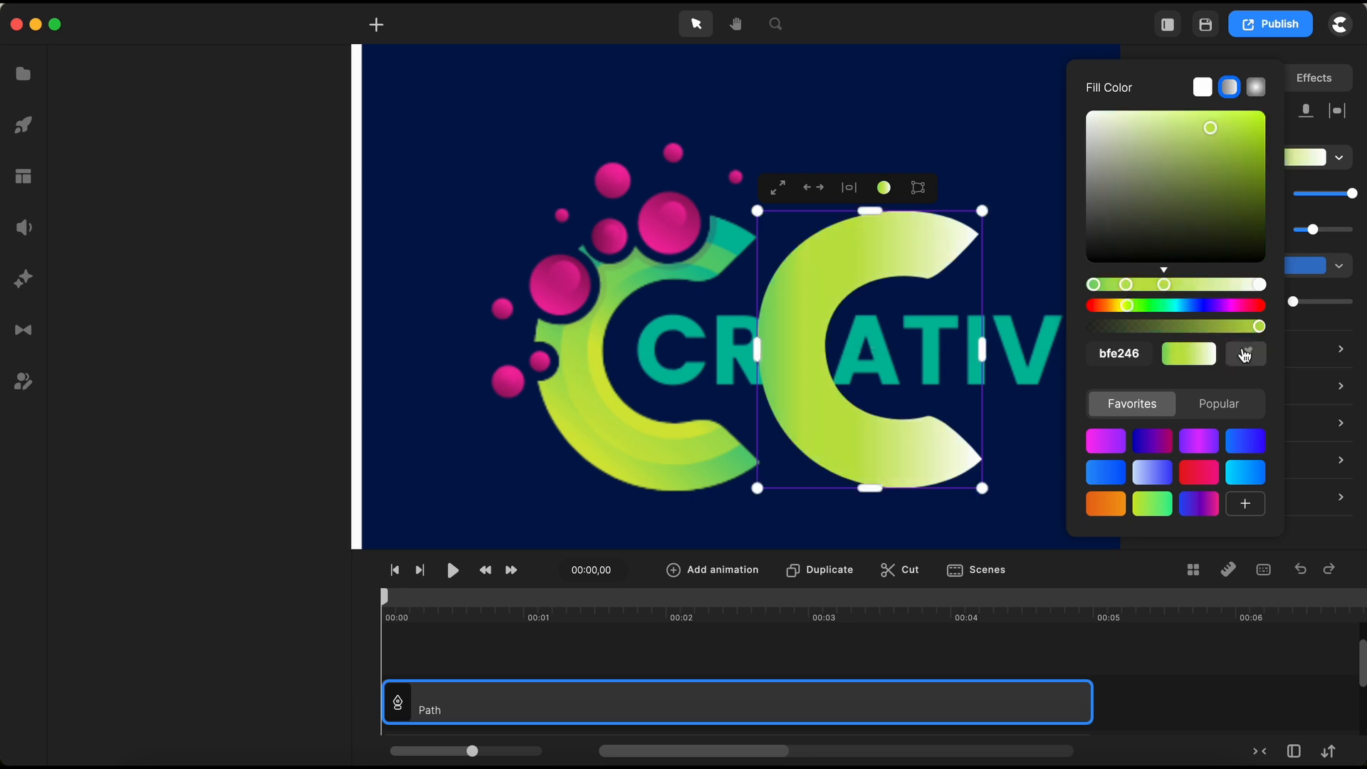
click(1245, 355)
click(578, 366)
Step: Add a fourth stop before the gradient's white end and sample its green, 4fcb77, from the original C's upper part
click(1207, 284)
click(1246, 355)
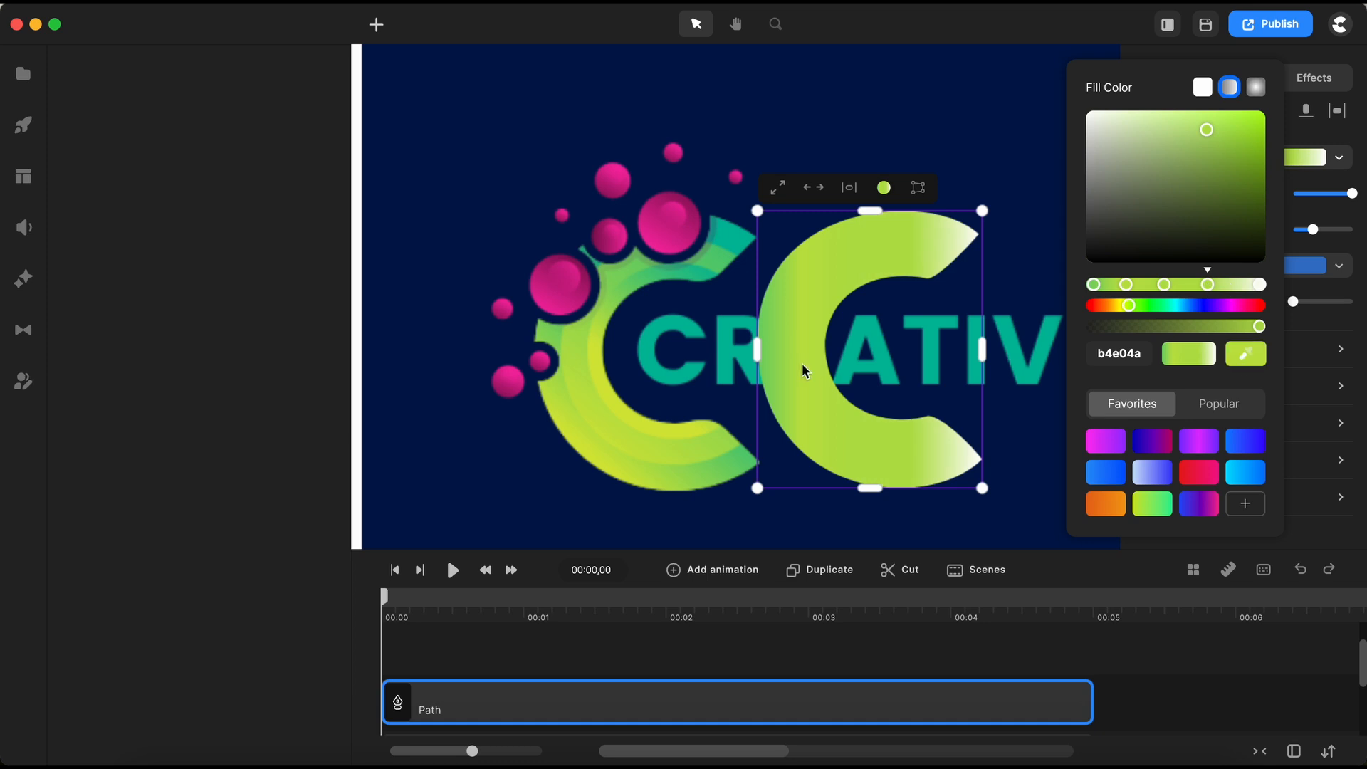
click(651, 285)
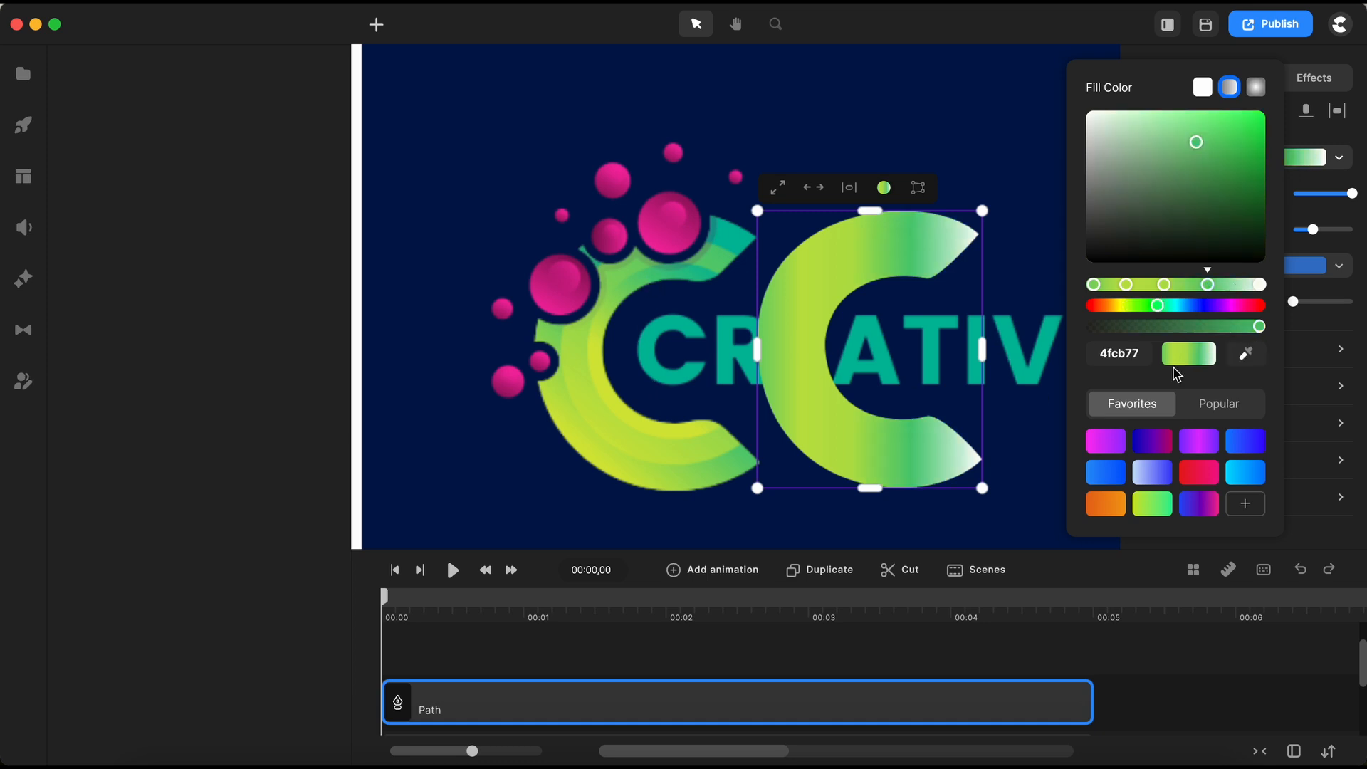
Step: Change the gradient's white end stop to teal and run the gradient diagonally from the new C's left side to its lower tip
drag(971, 346, 966, 415)
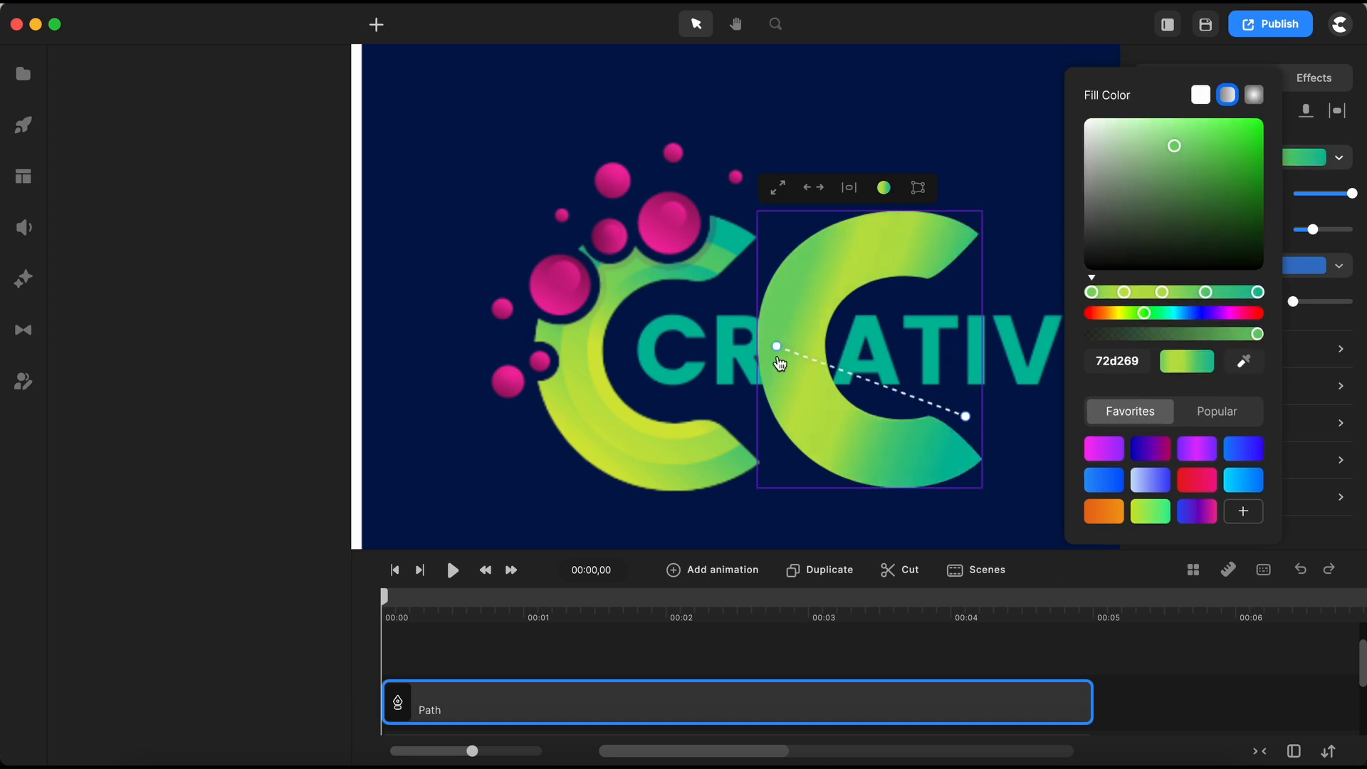
drag(776, 346, 795, 329)
mouse_move(966, 416)
mouse_down()
mouse_move(951, 450)
mouse_move(965, 398)
mouse_up()
click(1138, 670)
Step: Add a circle matching the original's largest bubble, at 8% scale, and place it on the new C's upper left edge
click(376, 25)
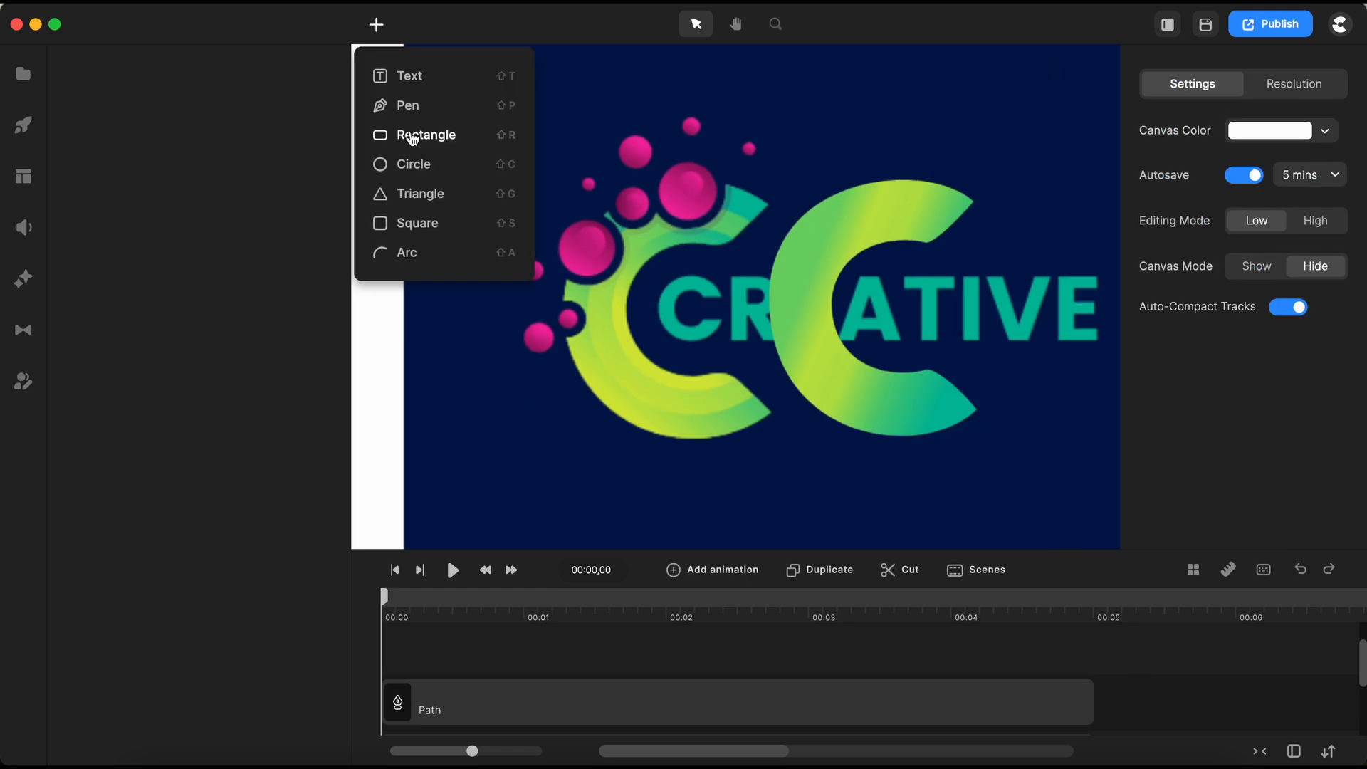
click(413, 165)
drag(1016, 55, 617, 458)
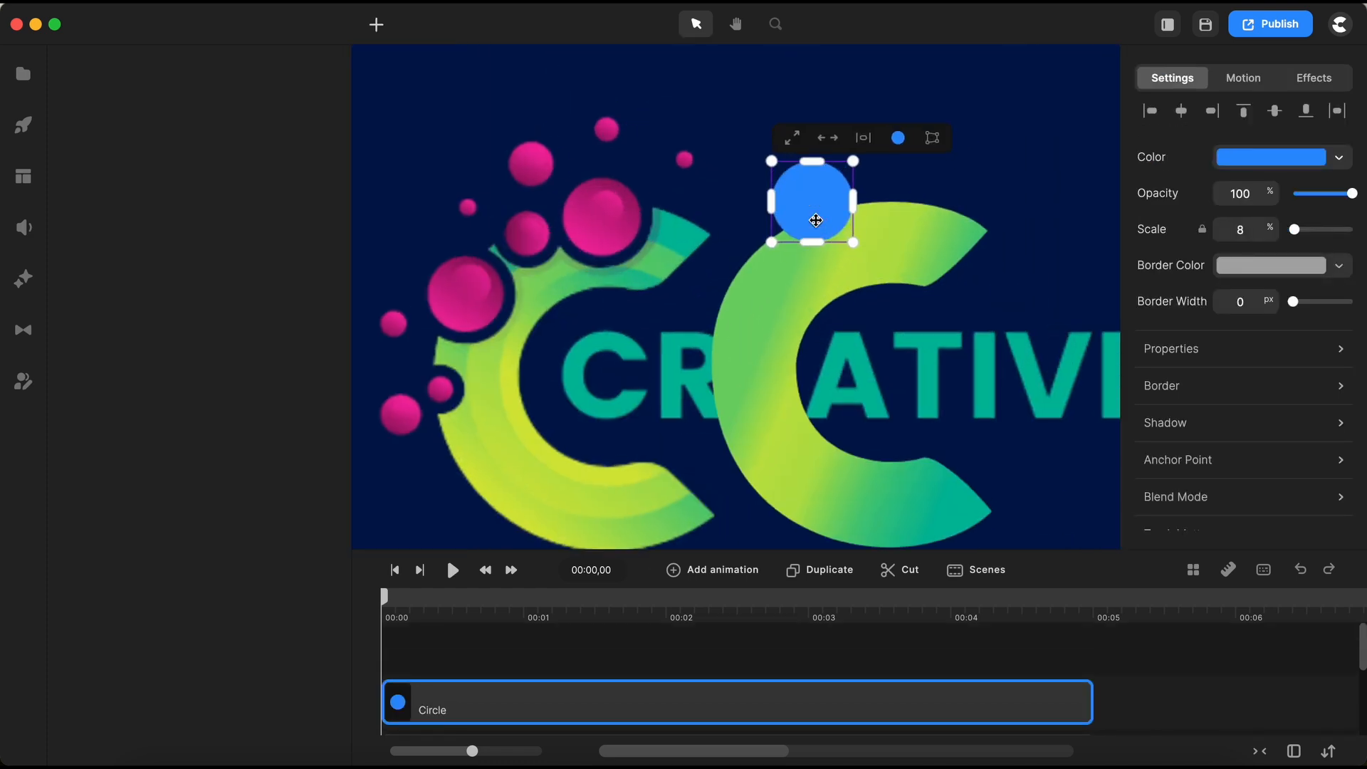
drag(853, 163, 653, 174)
drag(611, 216, 833, 206)
Step: Sample the pink e32396 from the original's largest bubble as the circle's fill
click(1271, 158)
click(1246, 329)
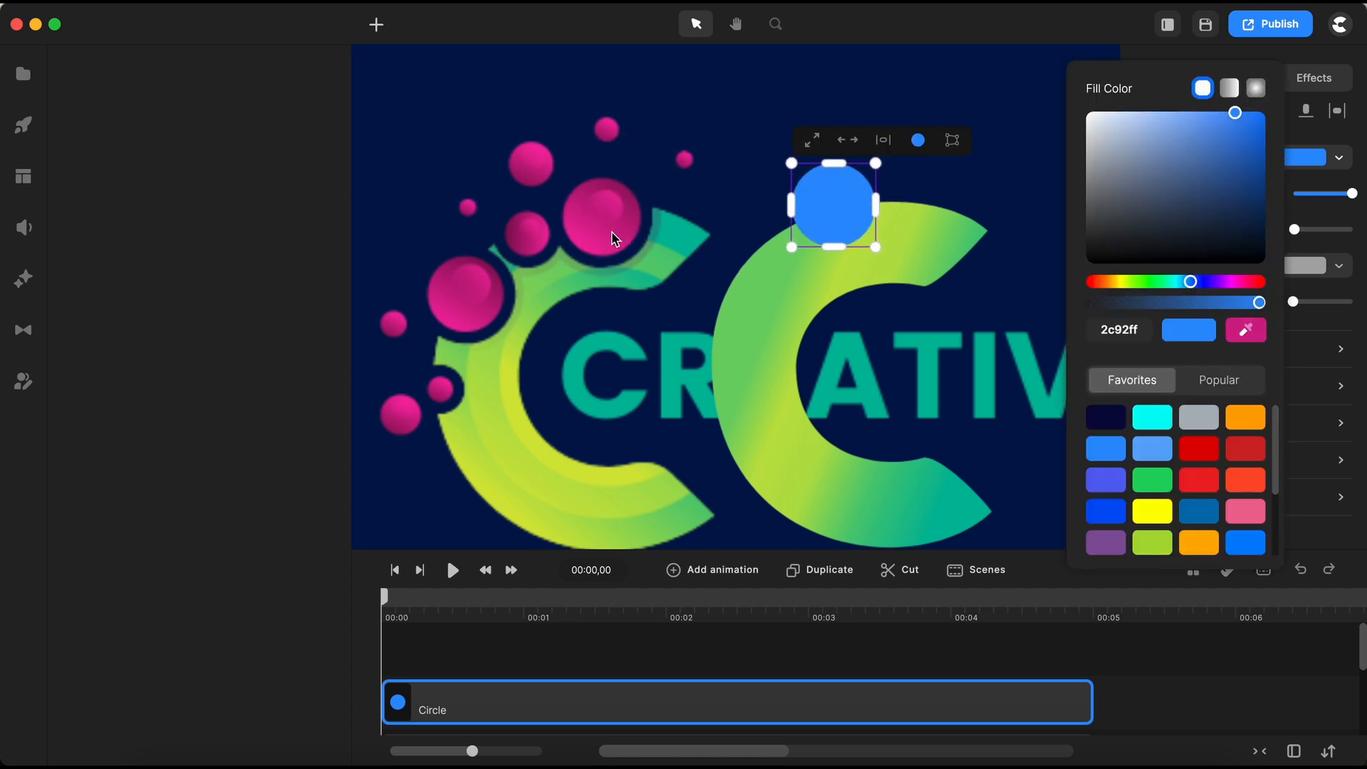
click(596, 244)
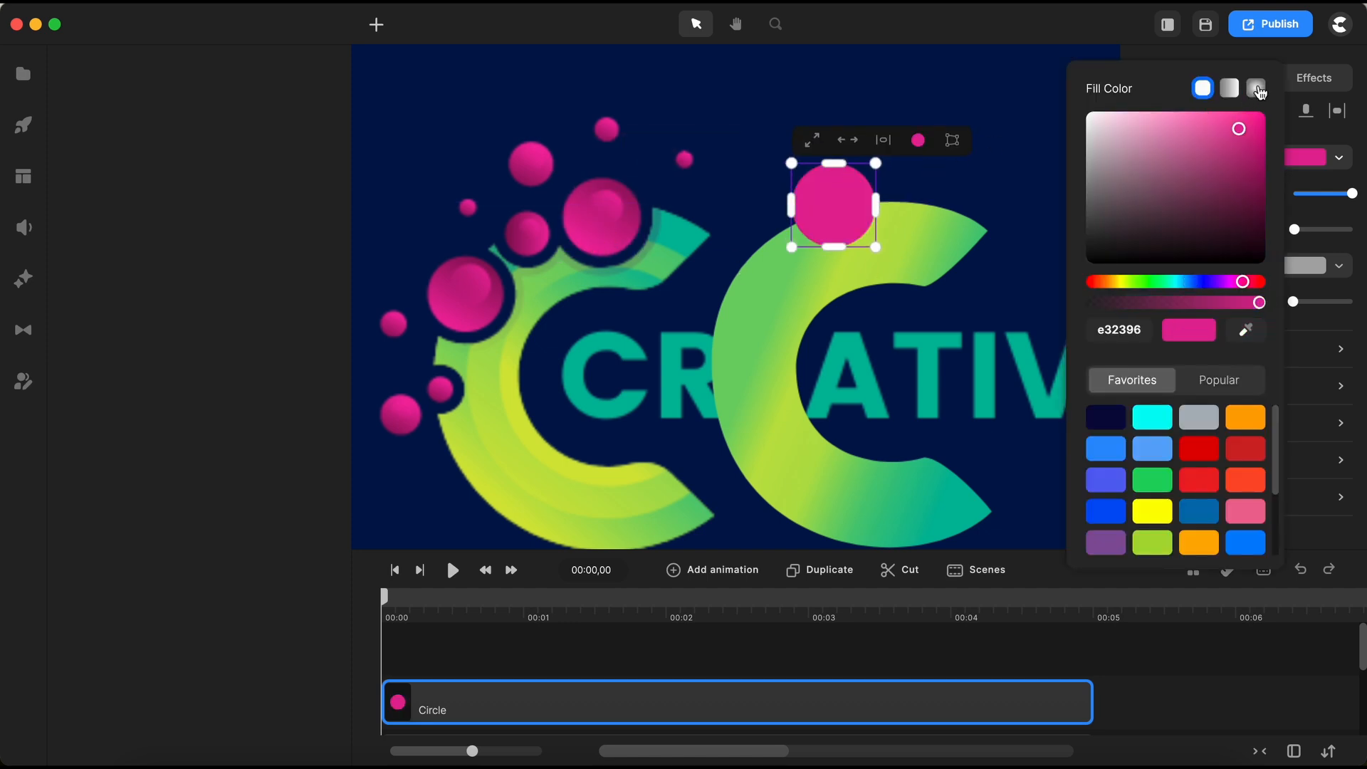
Step: Switch the circle's fill to a radial gradient and sample the darker pink a01468 from the original bubble for its outer stop
click(1256, 89)
click(1260, 286)
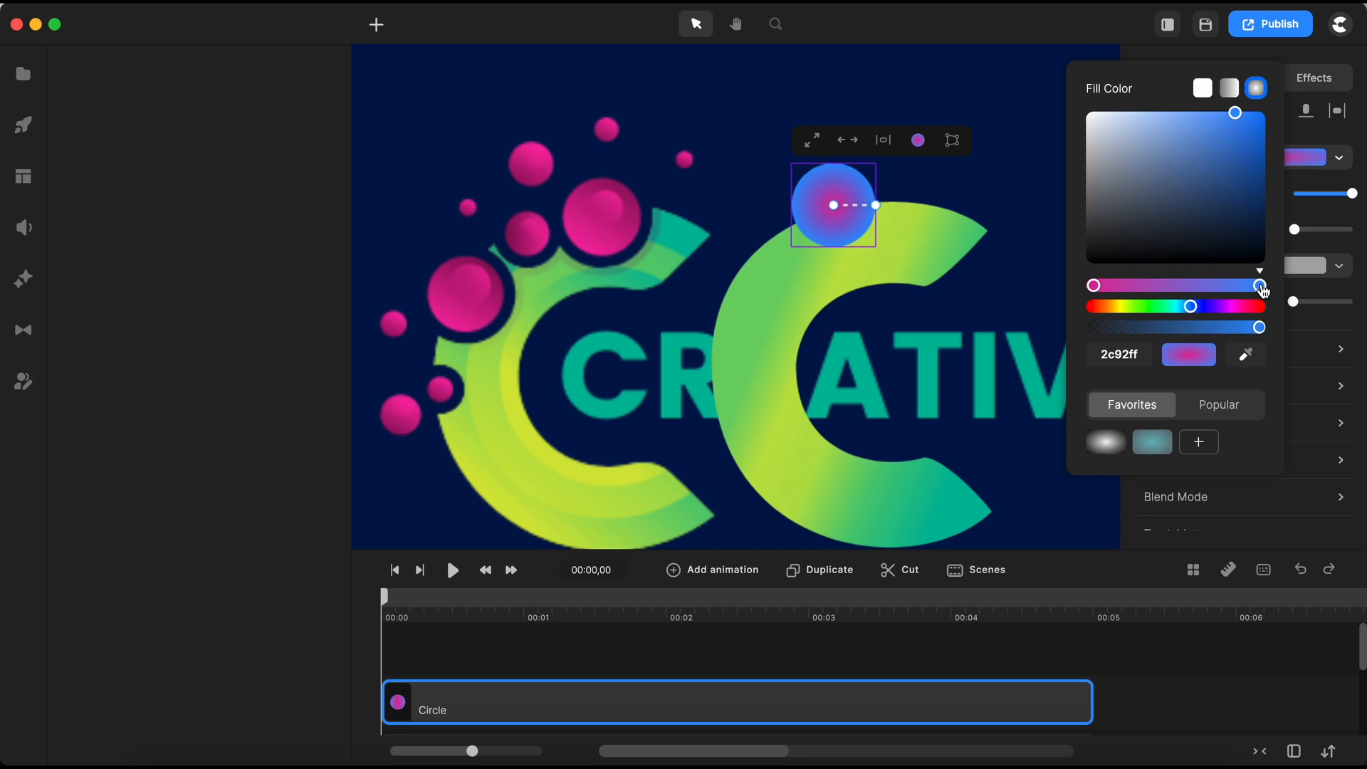
click(1249, 360)
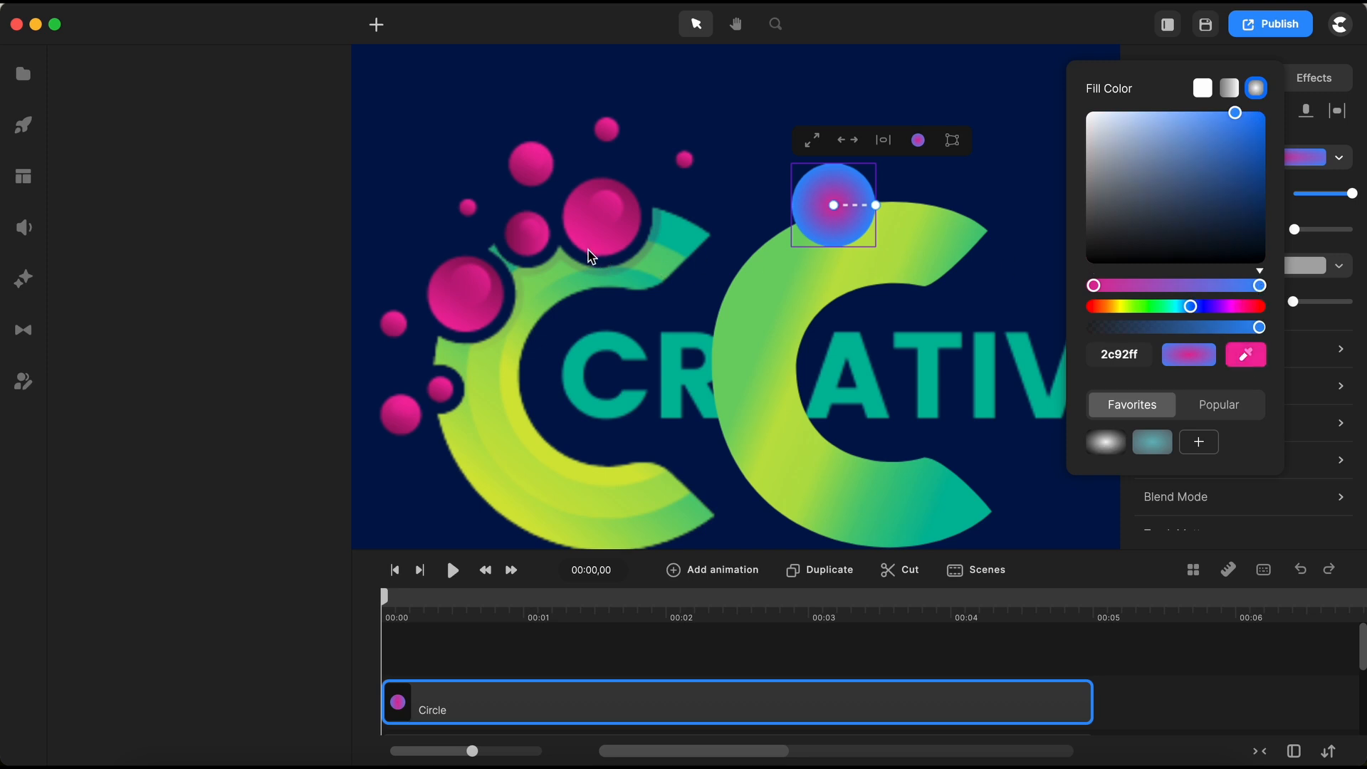
click(624, 198)
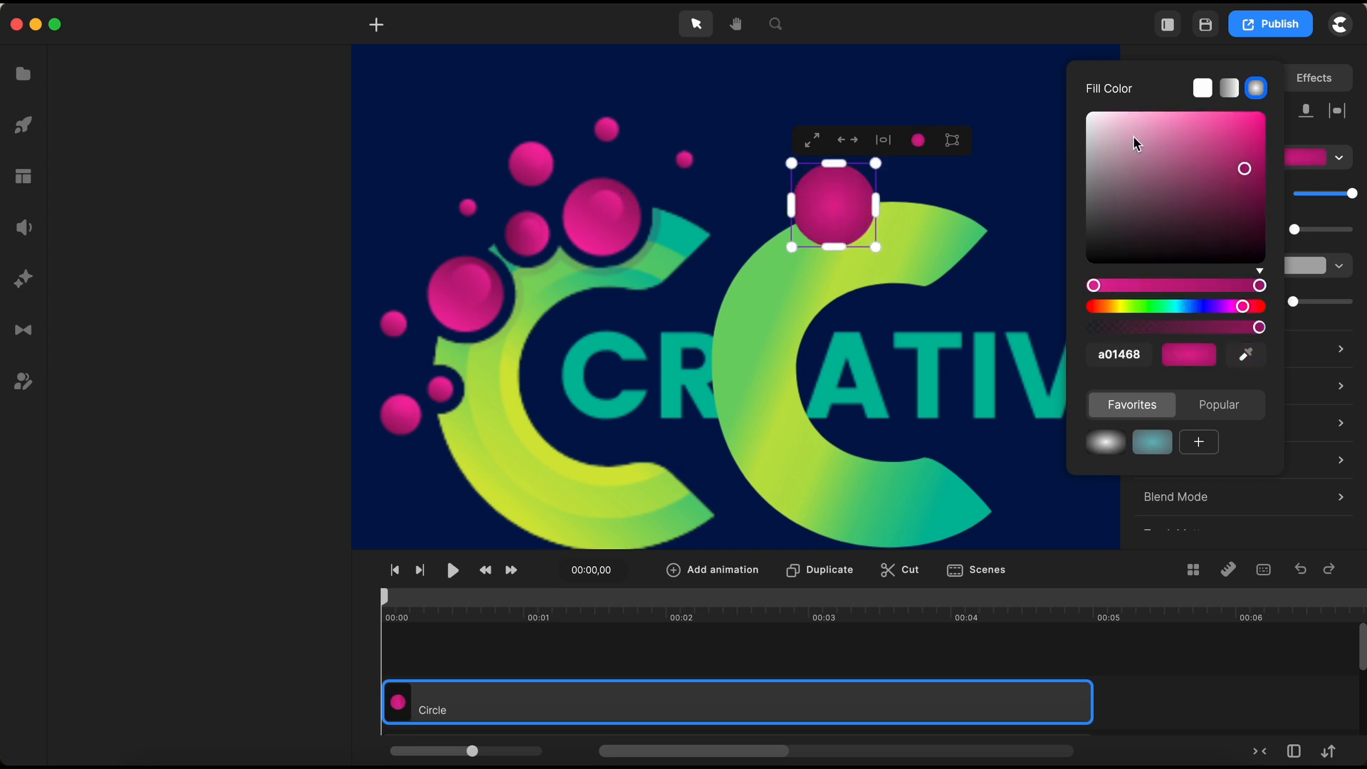
Step: Run the circle's radial gradient diagonally from its lower left to its upper right and save the gradient to the favorites
click(1236, 128)
mouse_move(833, 205)
mouse_down()
mouse_move(818, 231)
mouse_move(851, 189)
mouse_up()
scroll(852, 187, up, 5)
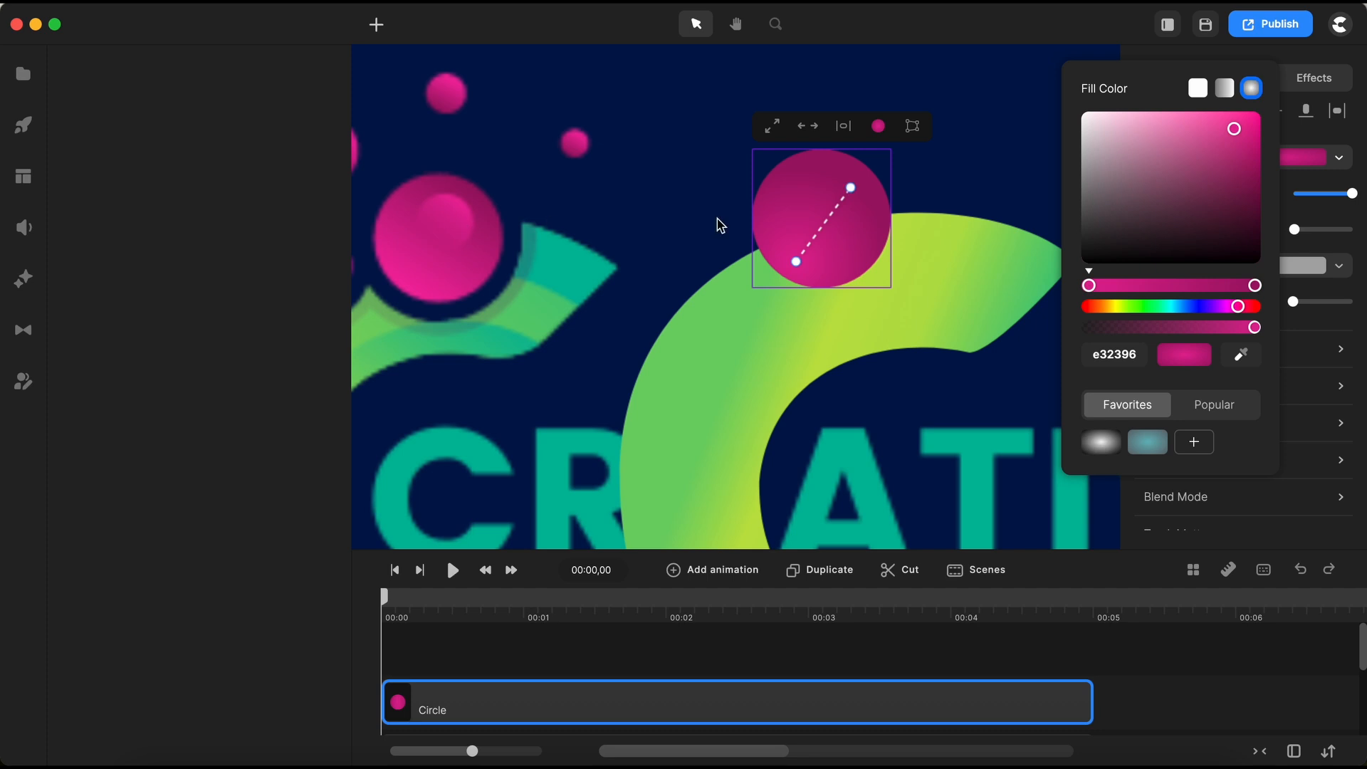
scroll(932, 195, down, 5)
click(1118, 568)
click(883, 217)
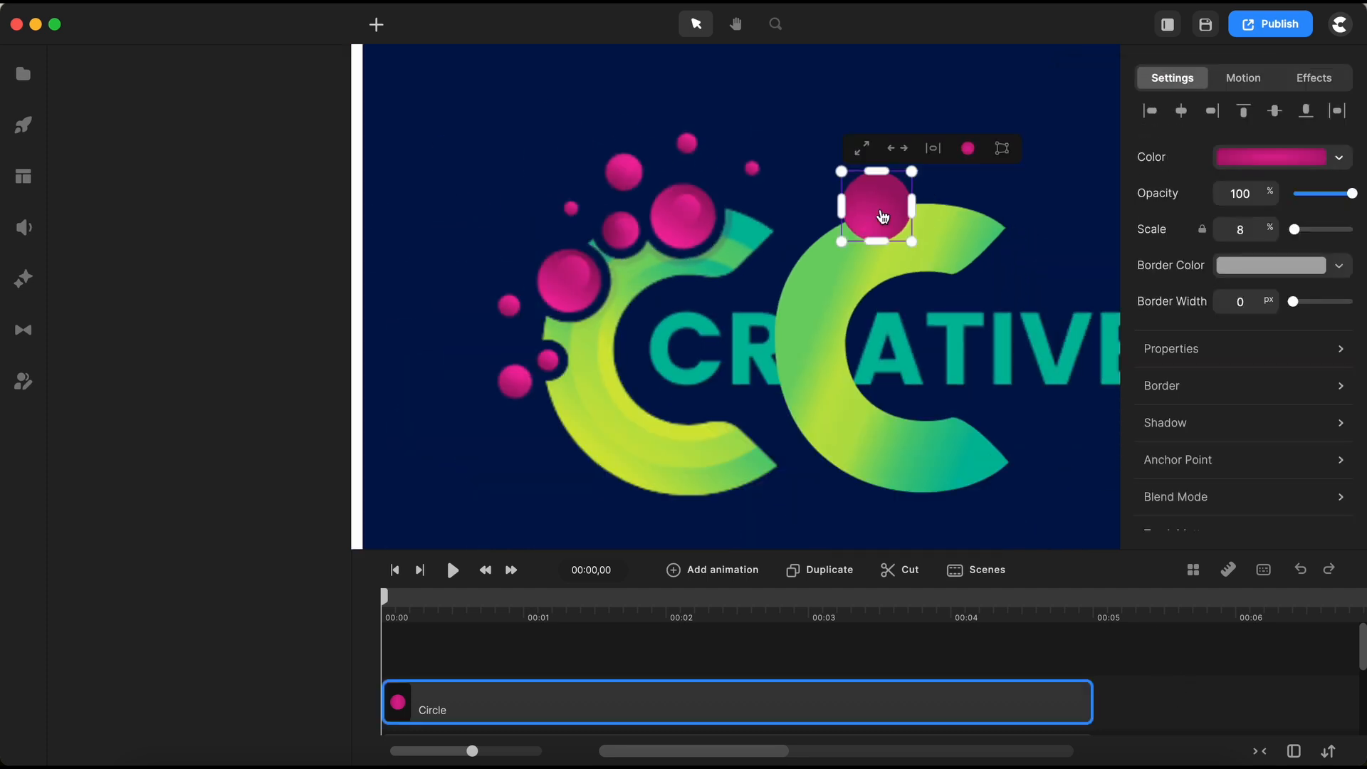
click(1260, 160)
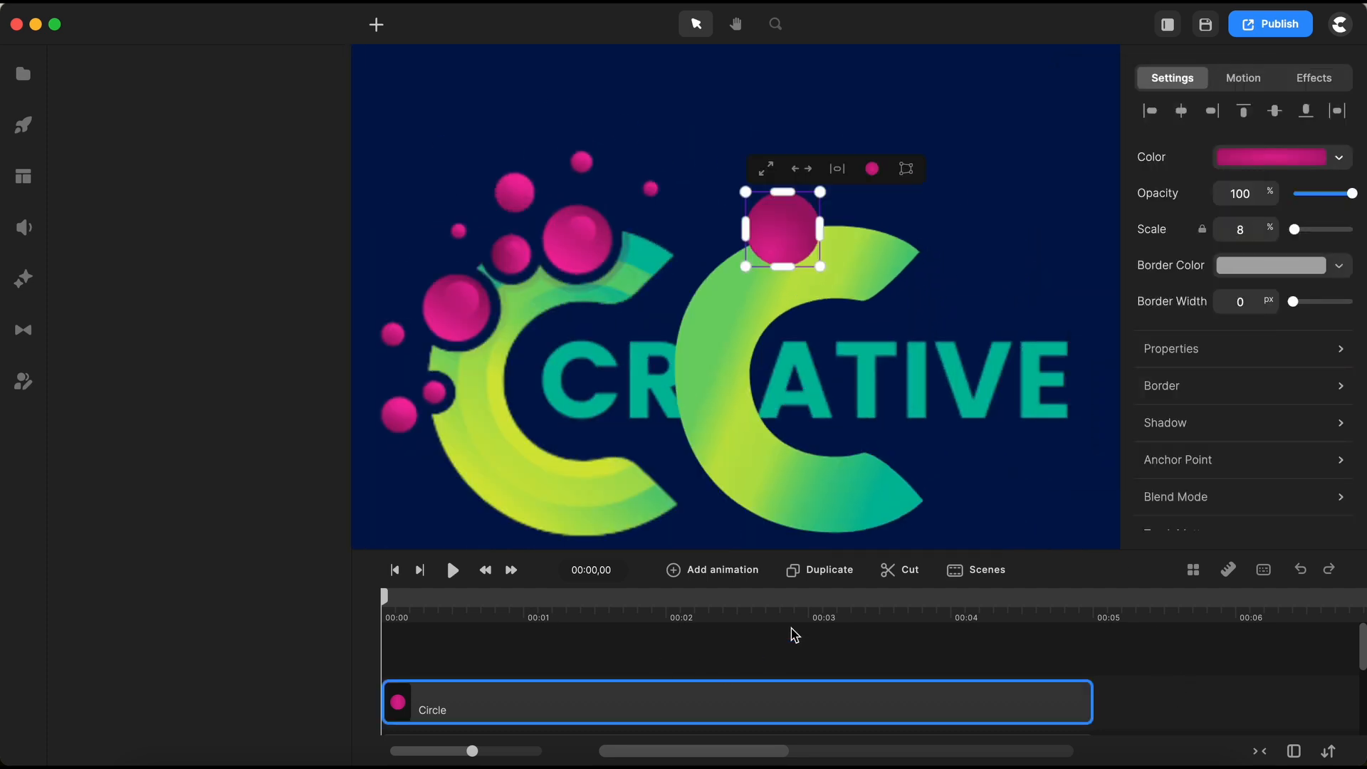
Step: Duplicate the pink circle and enlarge the timeline area to reach both circle layers
click(823, 572)
drag(795, 232, 697, 324)
drag(653, 552, 660, 497)
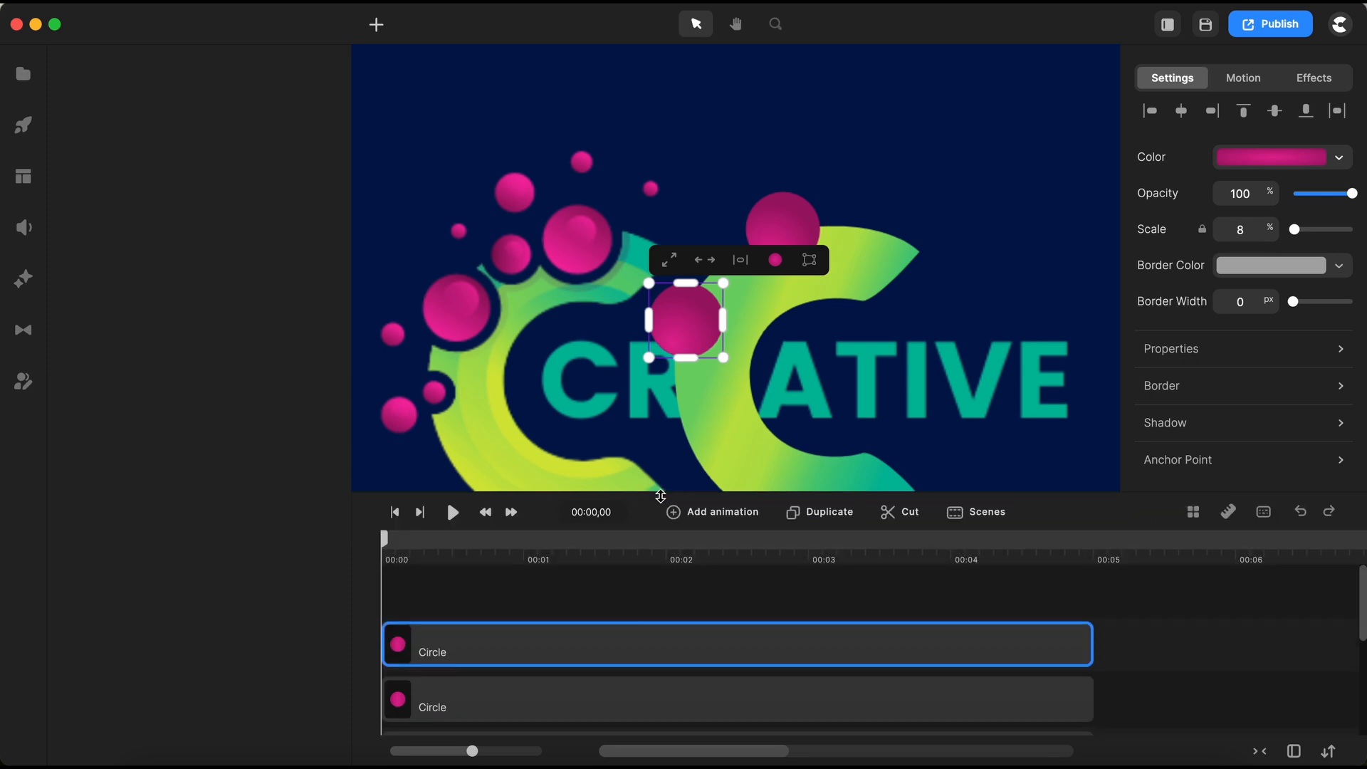
scroll(619, 676, down, 2)
Step: Scale the lower circle layer to 10% and fill it with solid white (ffffff) as a ring around the pink circle
click(613, 672)
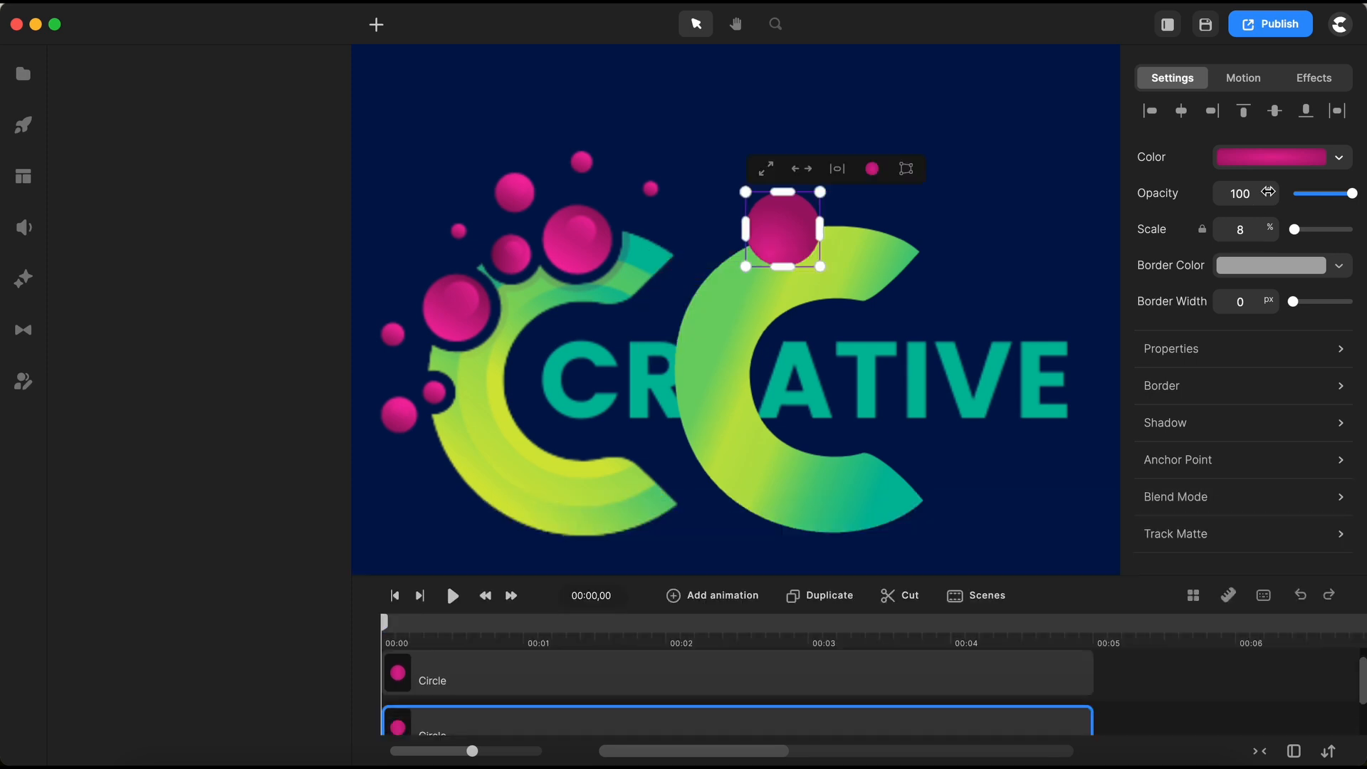
click(1261, 159)
click(1120, 154)
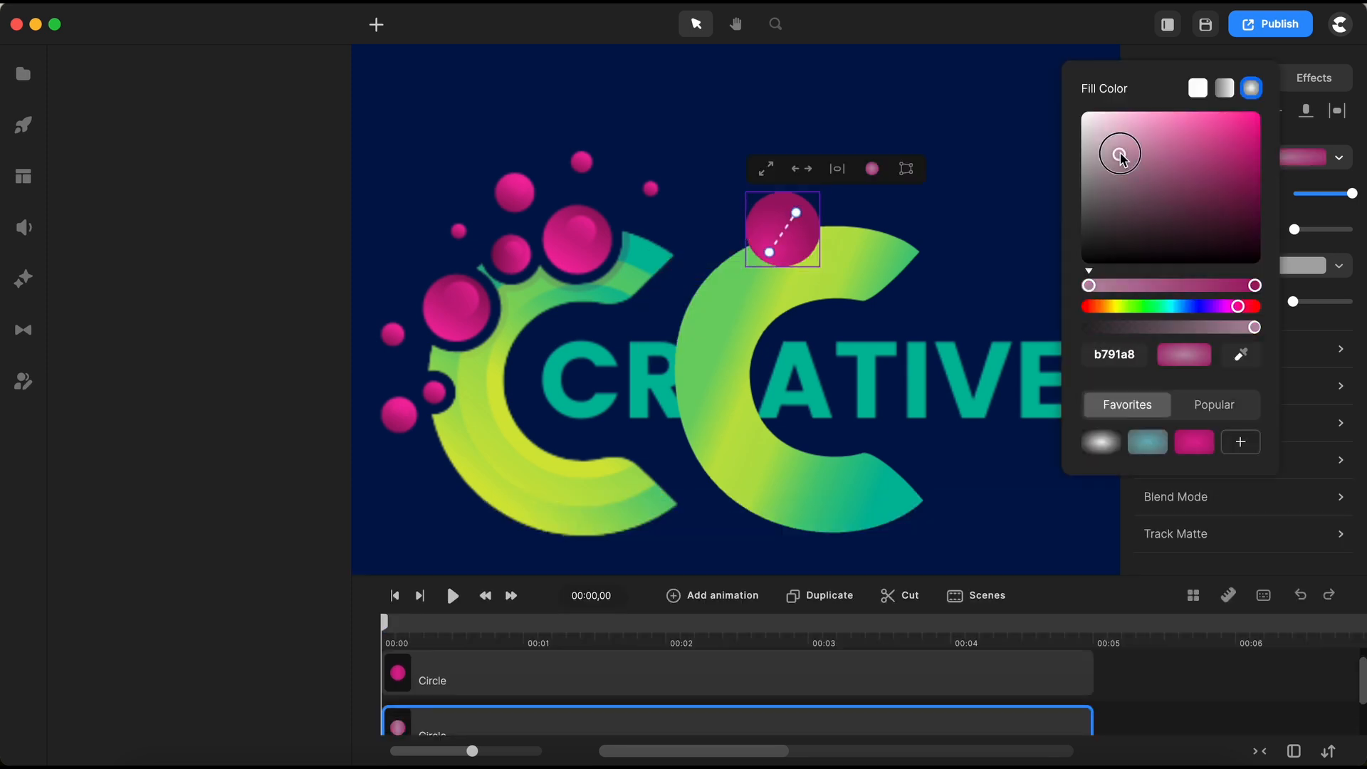
click(1023, 725)
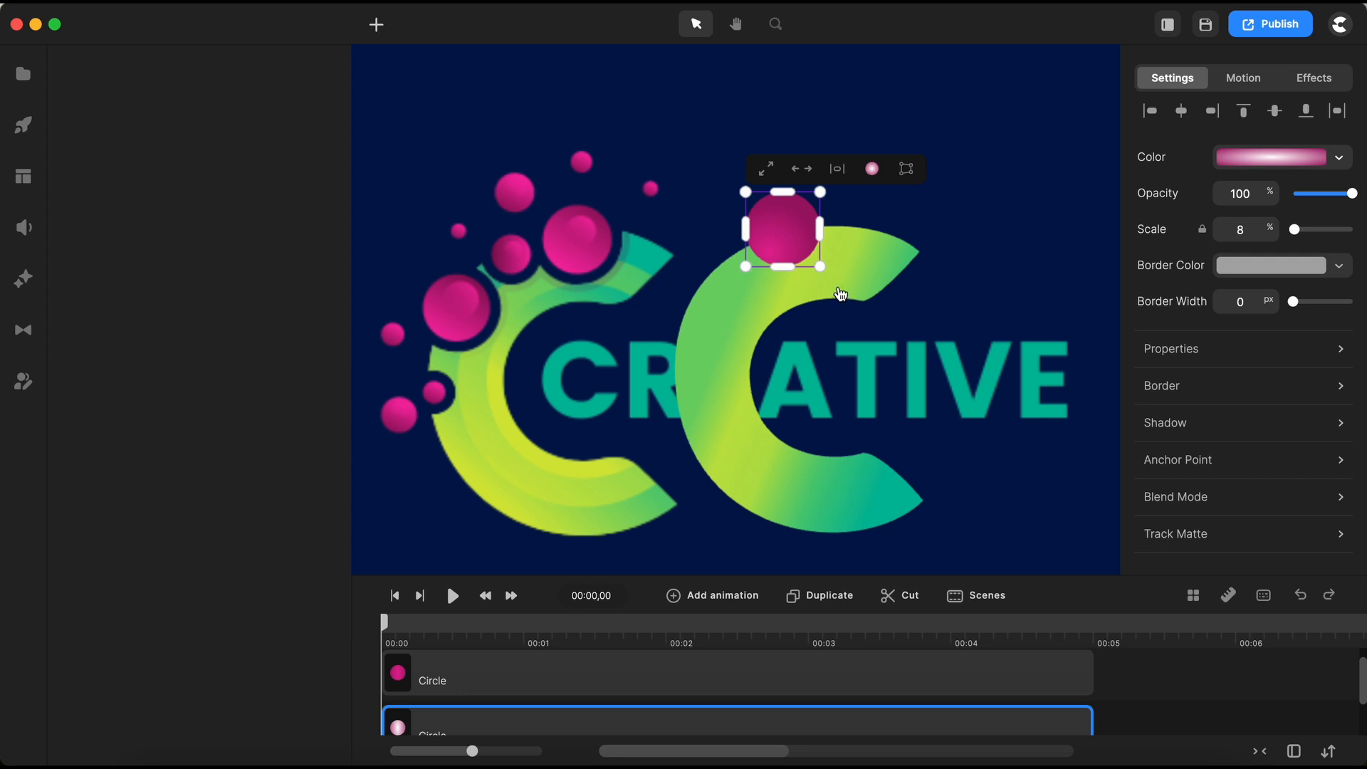
drag(822, 268, 833, 276)
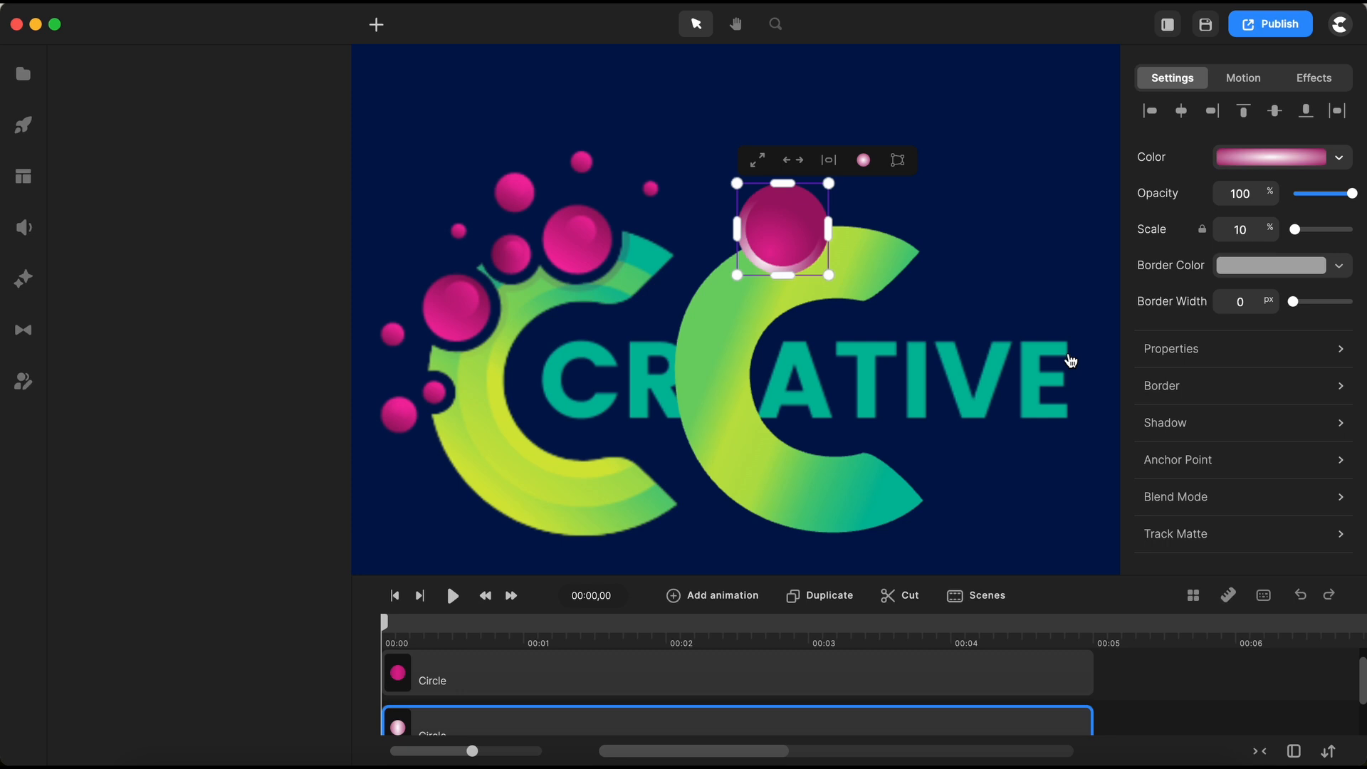
click(1286, 155)
click(1206, 79)
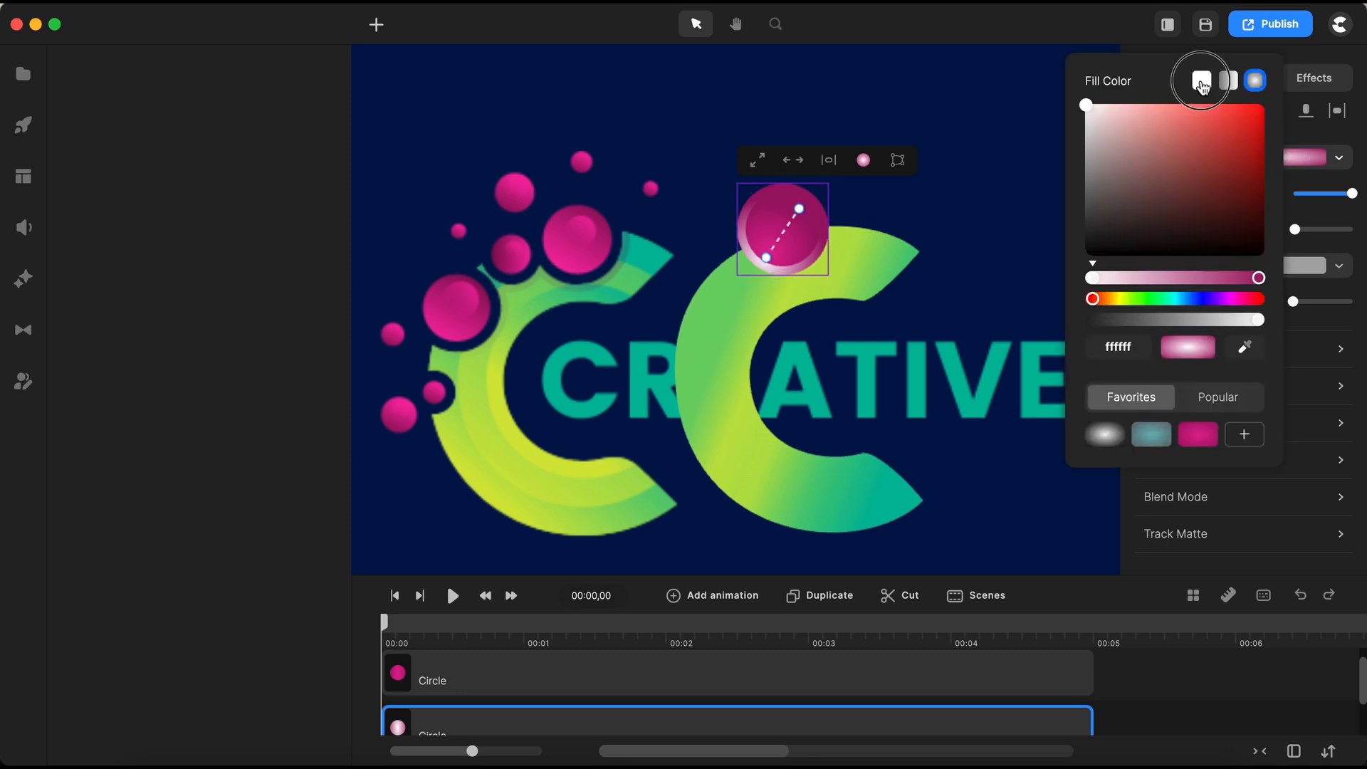
click(1185, 682)
Step: Rename the white circle layer as Track Matte Mask
right_click(673, 678)
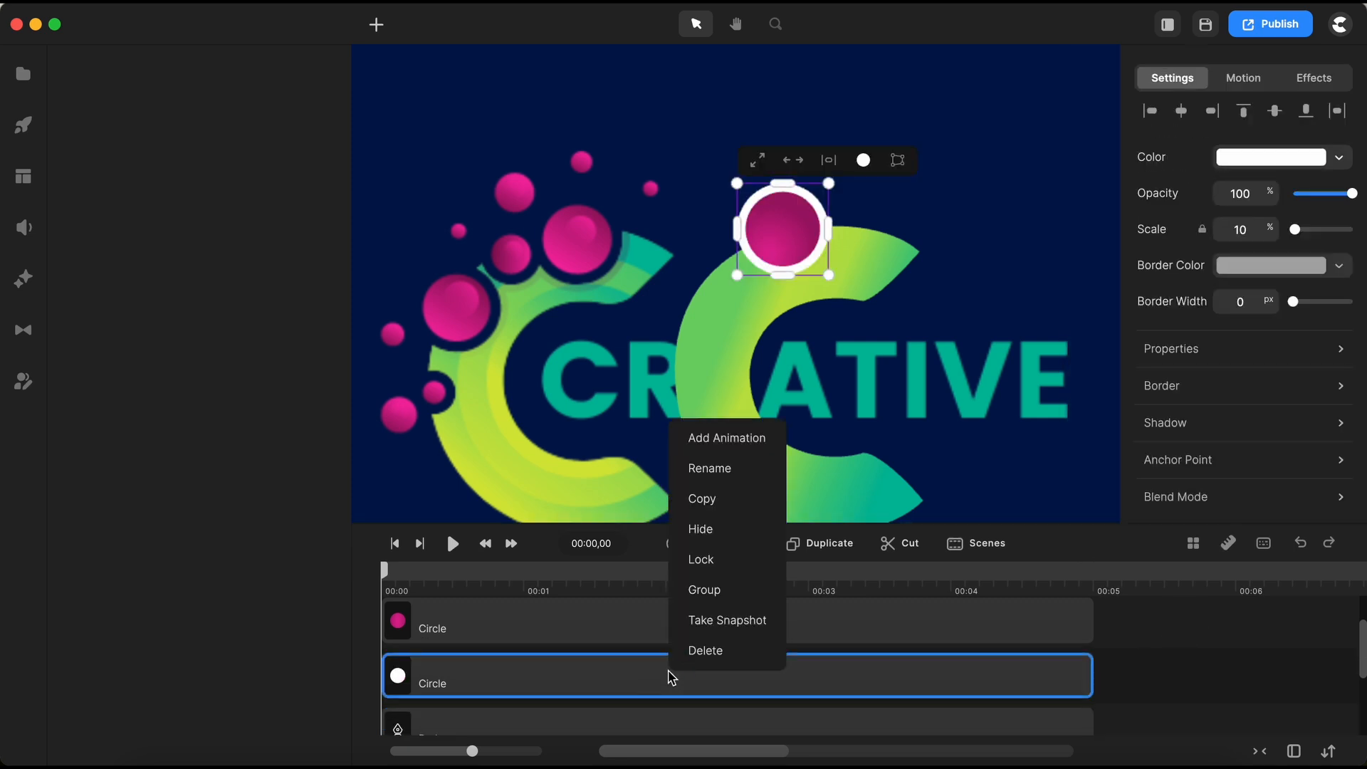
click(720, 479)
text(Track Matte Mask)
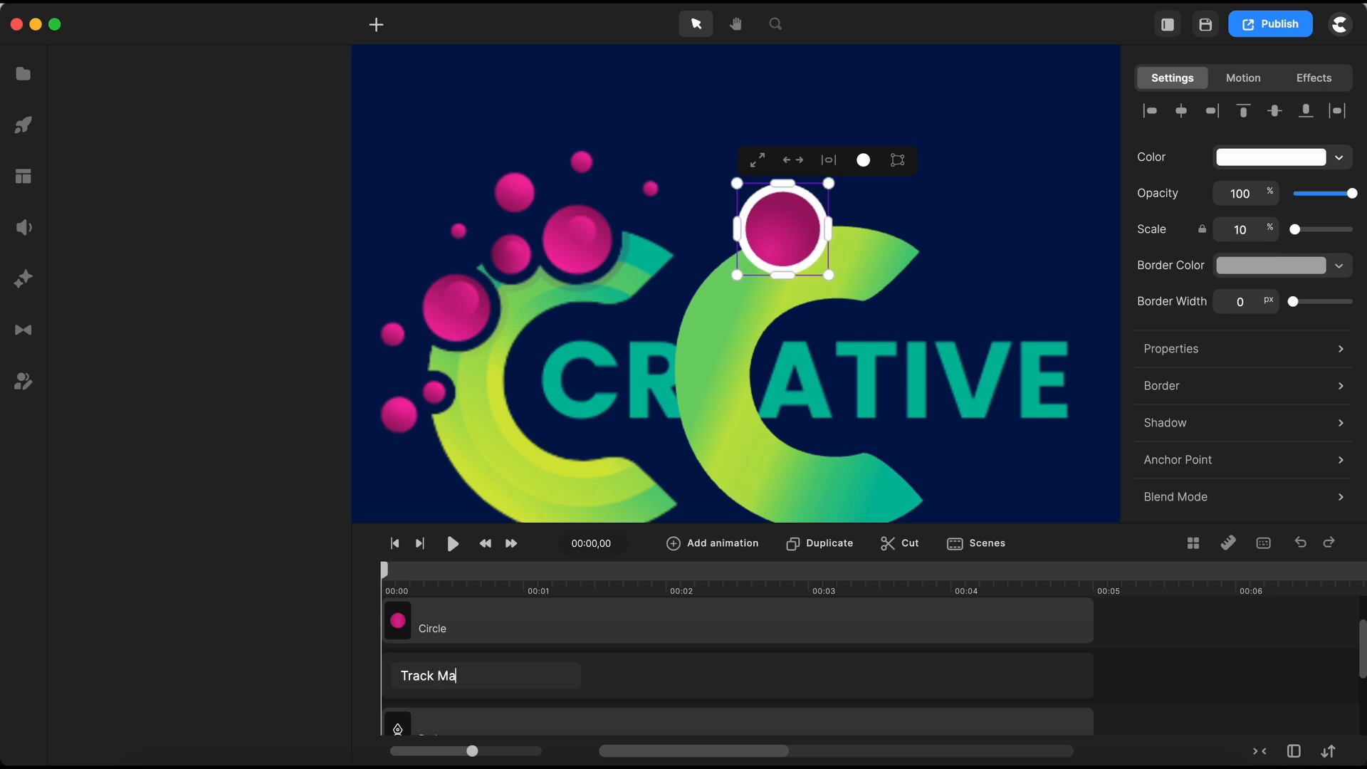
click(1184, 677)
Step: Group the Track Matte Mask layer with the pink circle layer
click(827, 690)
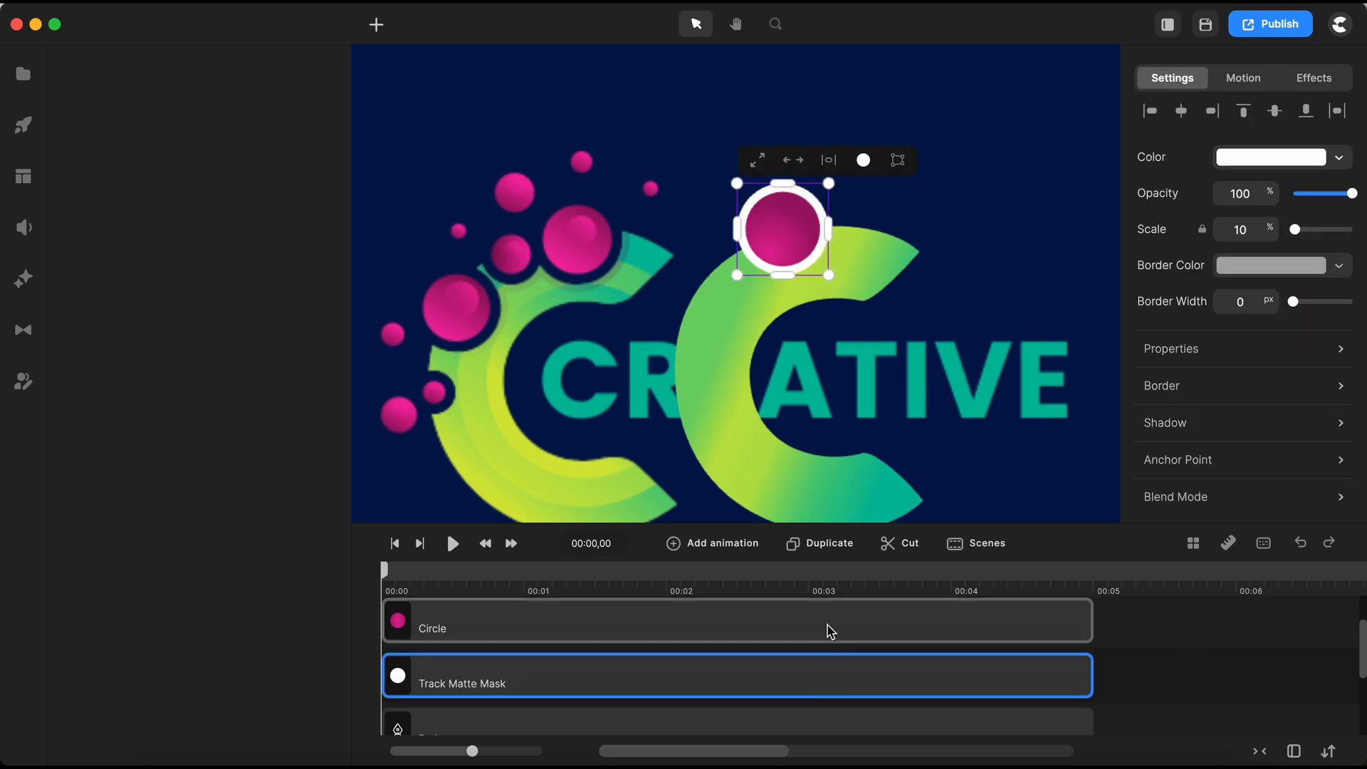
shift+click(827, 629)
right_click(826, 629)
click(876, 543)
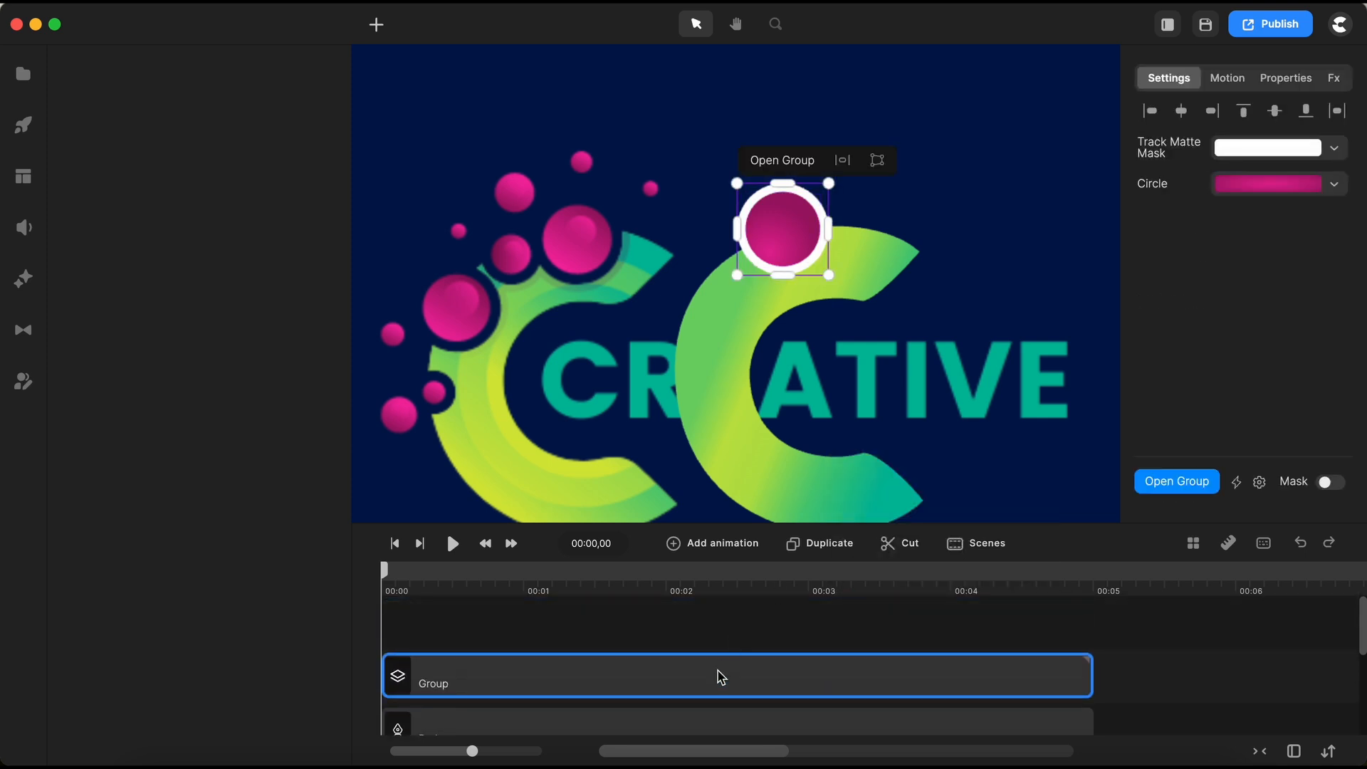
Step: Duplicate the ringed bubble group, move the copy to the new C's left edge and shrink it slightly
click(828, 545)
drag(797, 247, 695, 351)
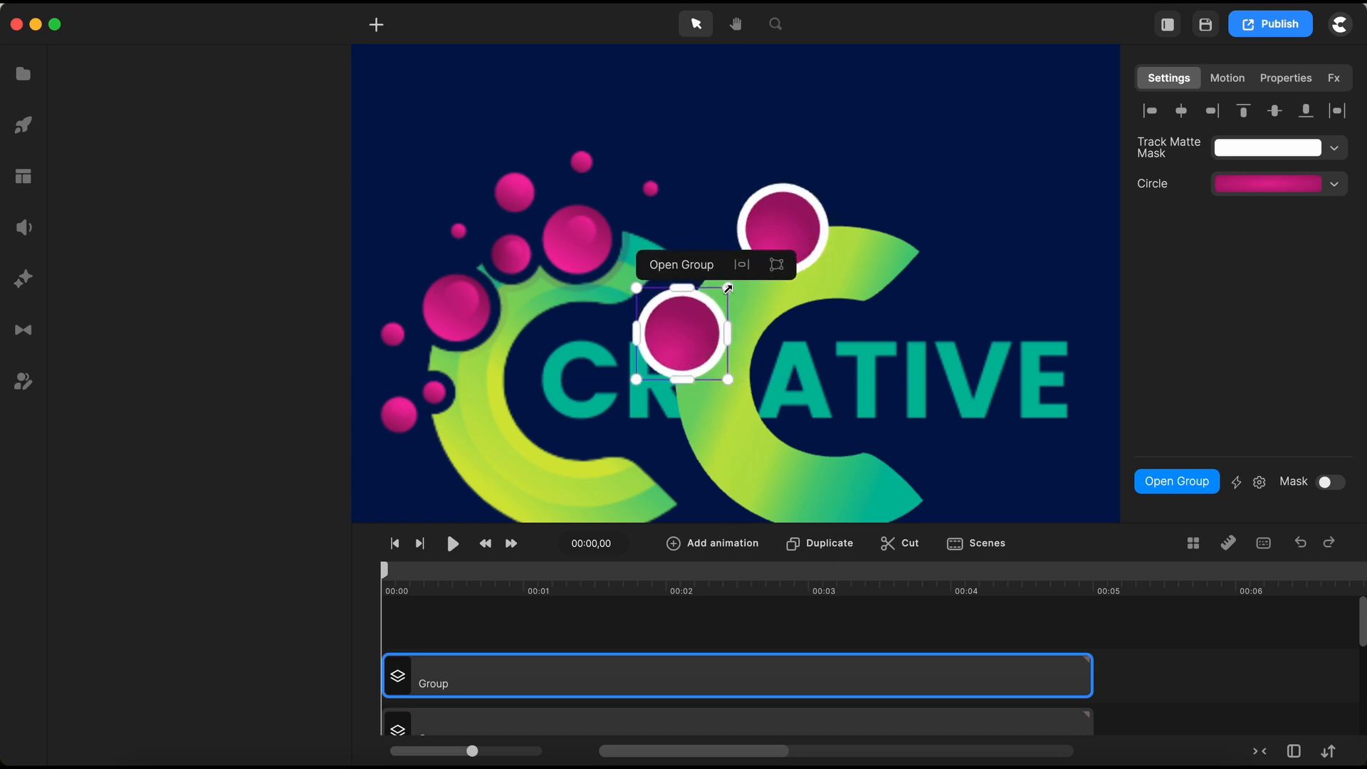
drag(728, 288, 722, 286)
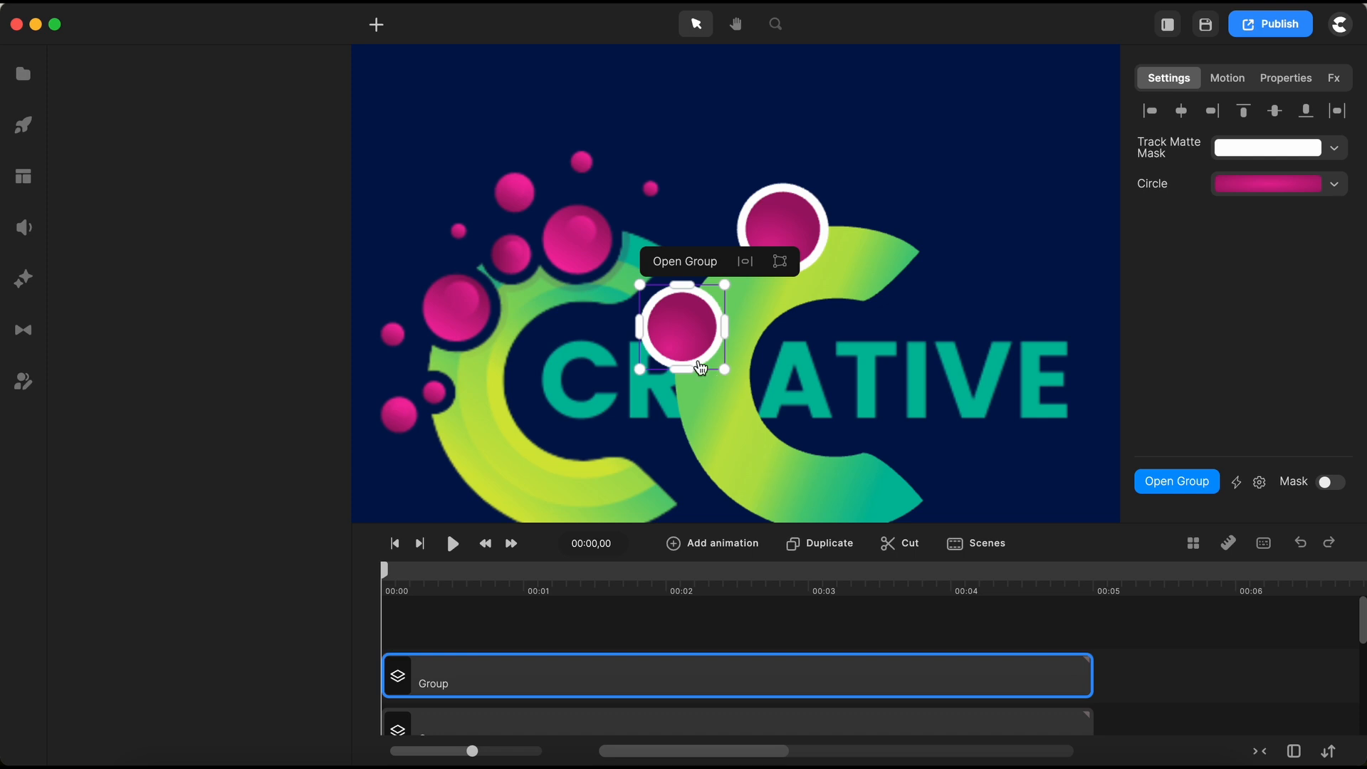
Step: Place two smaller copies of the ringed bubble, one between the large bubbles and one below them on the C's left edge
drag(726, 286, 682, 422)
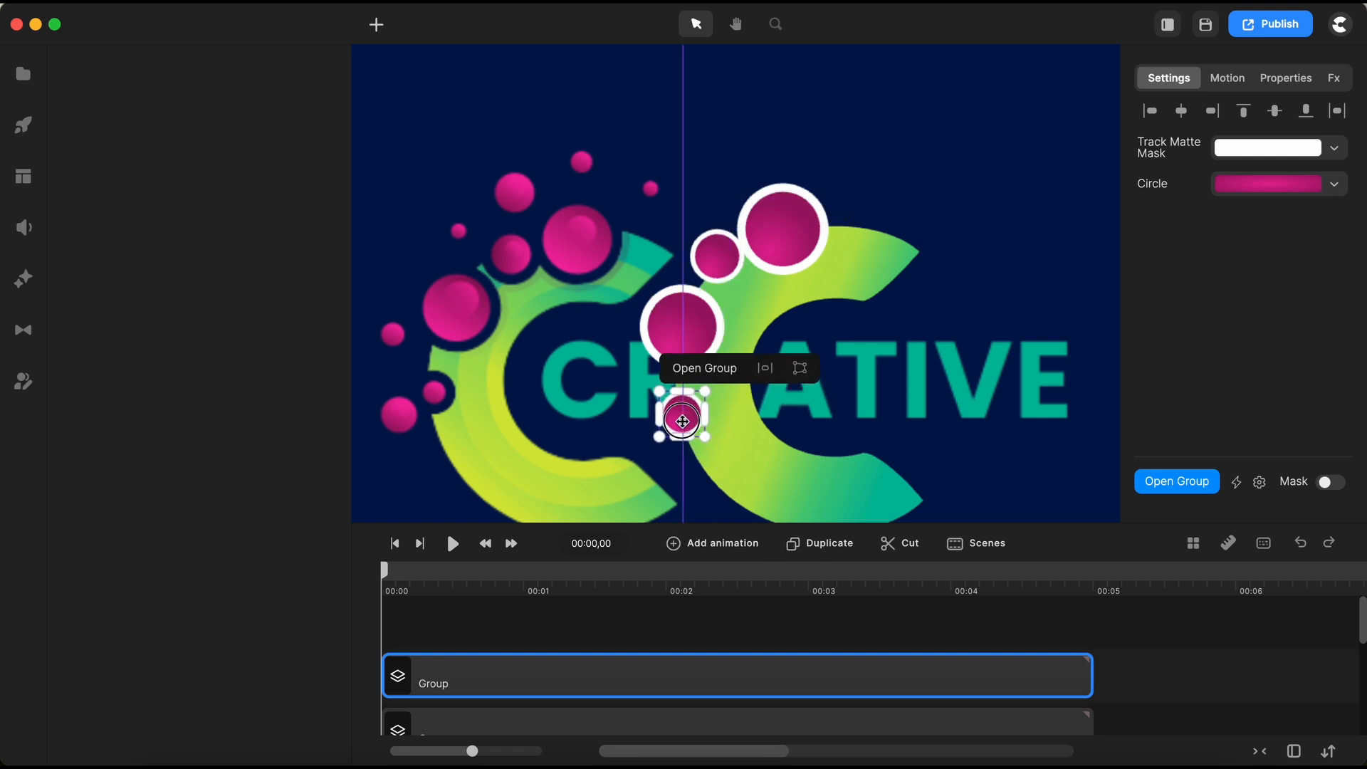
scroll(708, 395, up, 3)
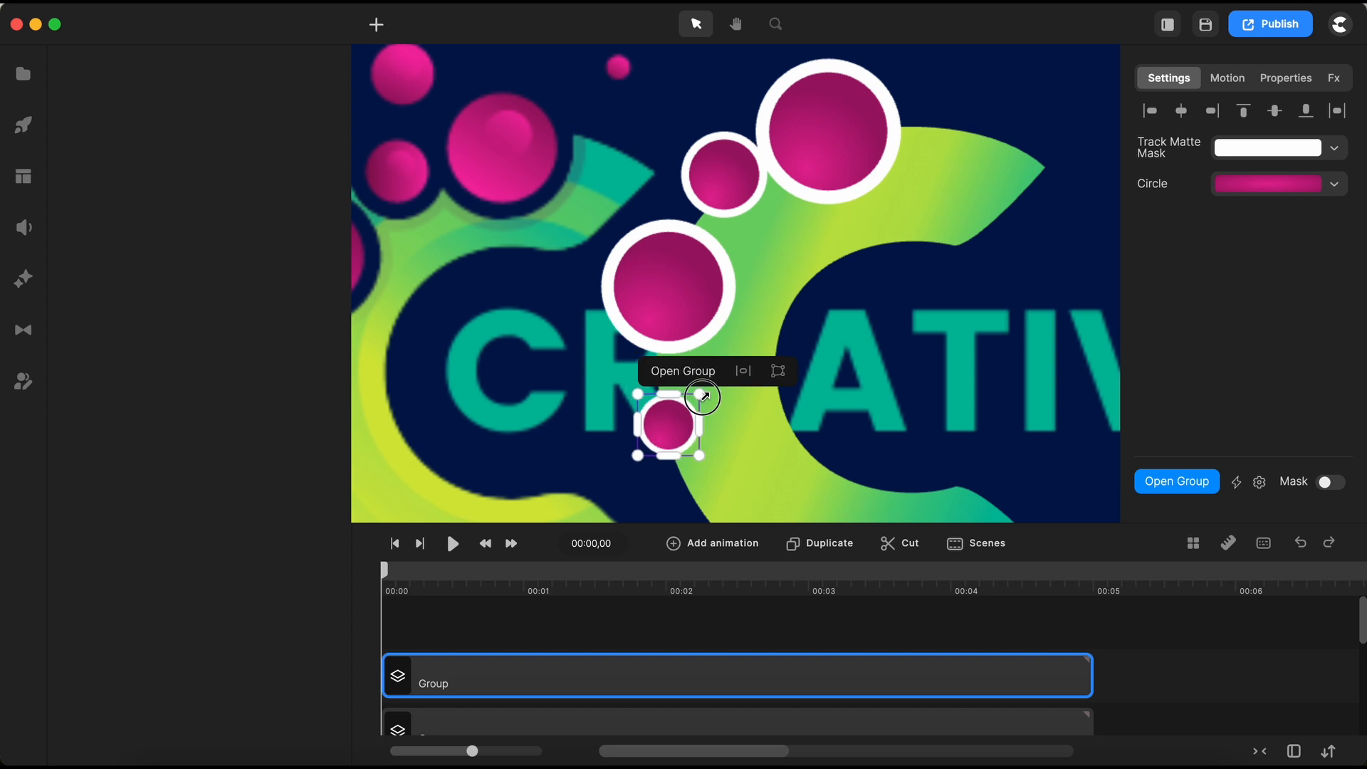
scroll(707, 393, down, 3)
click(798, 626)
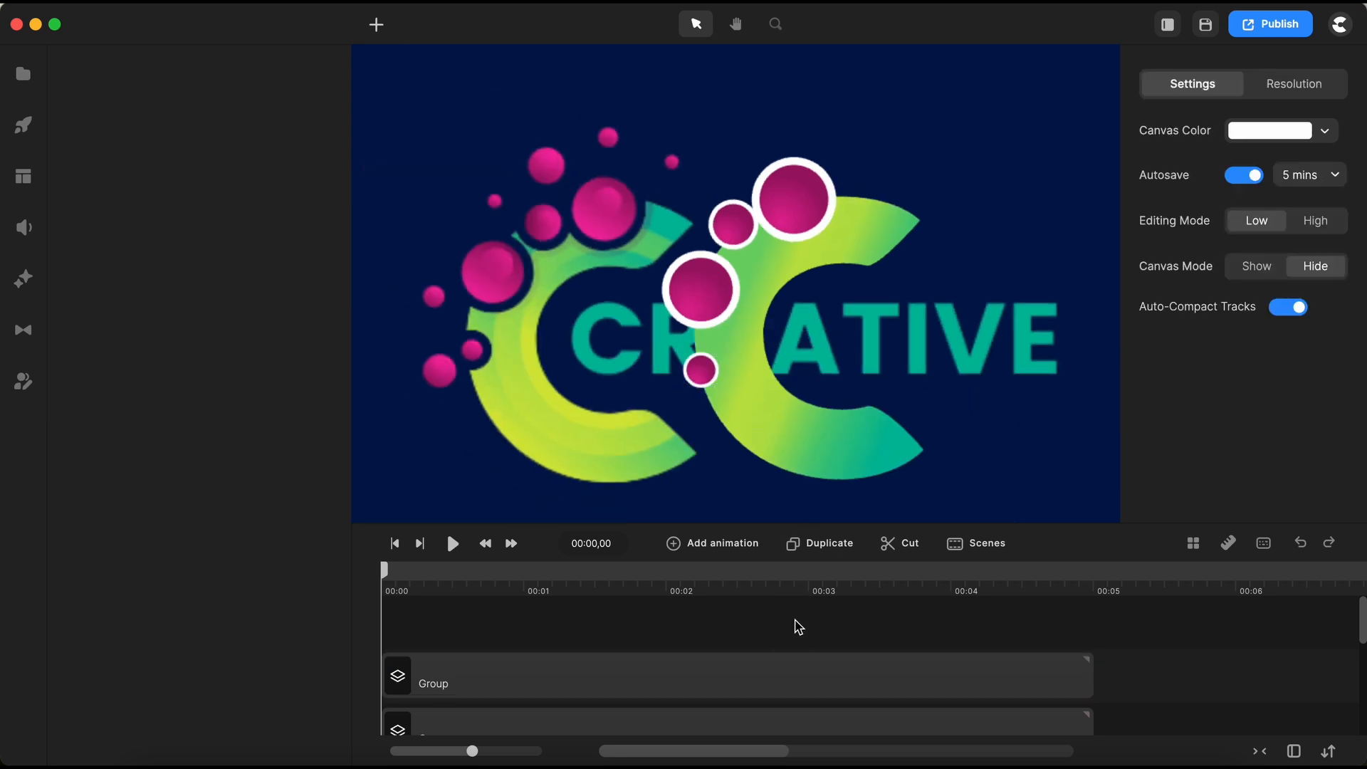
Step: Ungroup the lowest ringed bubble and reapply the pink radial gradient to its circle
scroll(723, 366, down, 1)
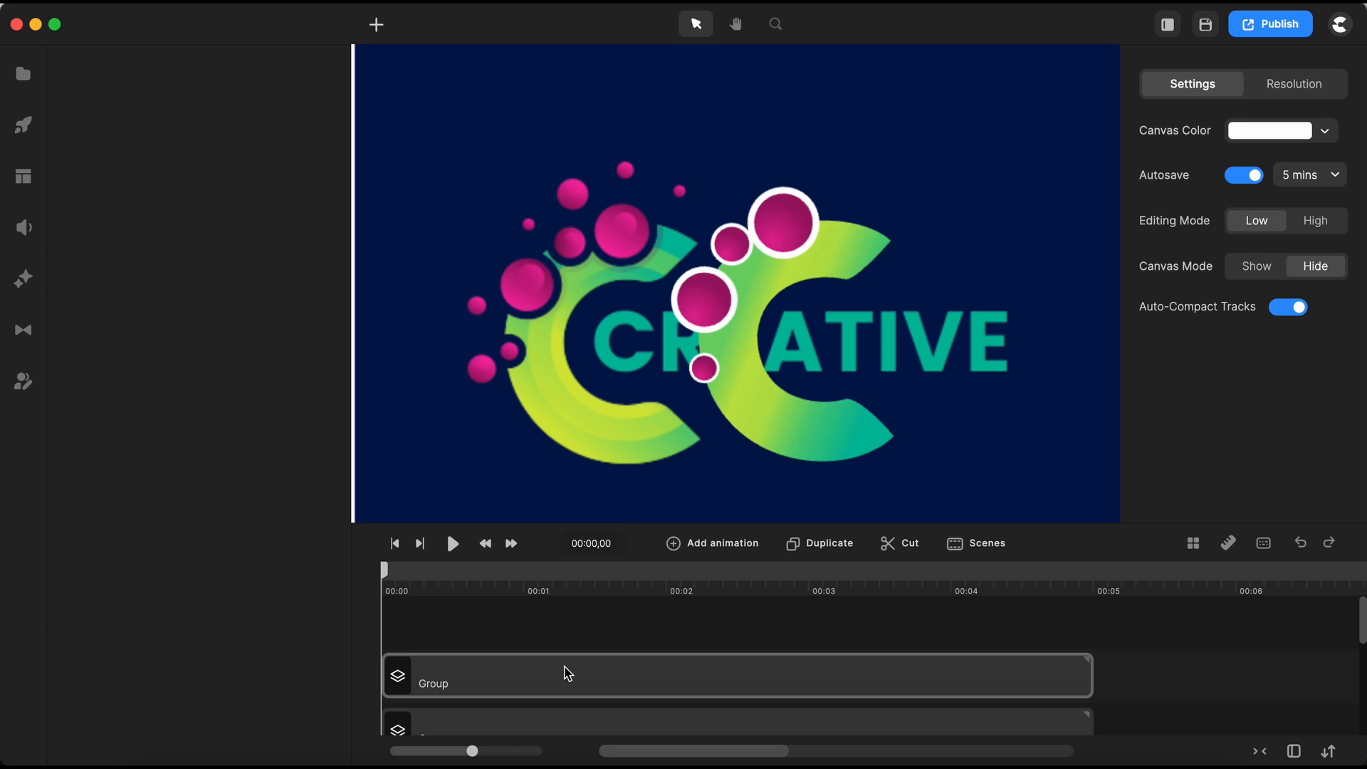
right_click(568, 673)
click(619, 563)
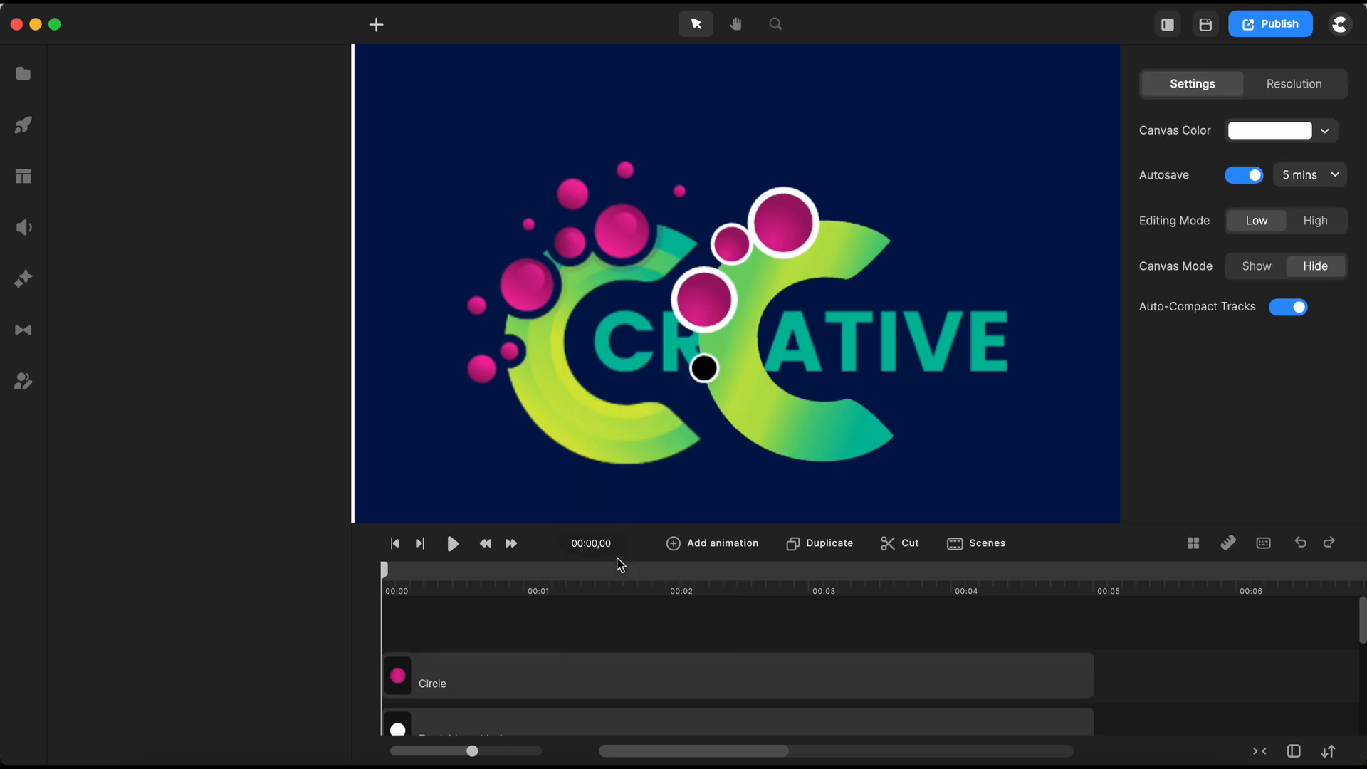
click(527, 693)
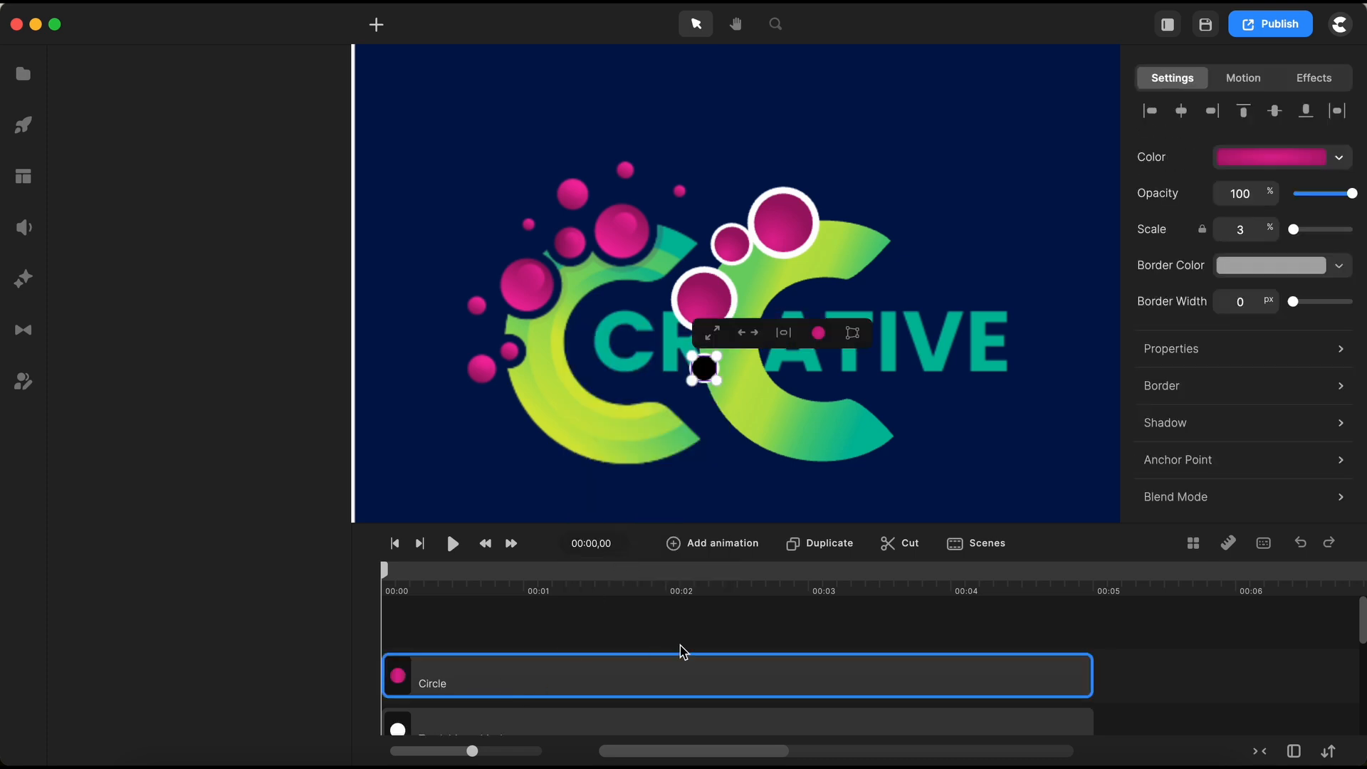
click(1289, 159)
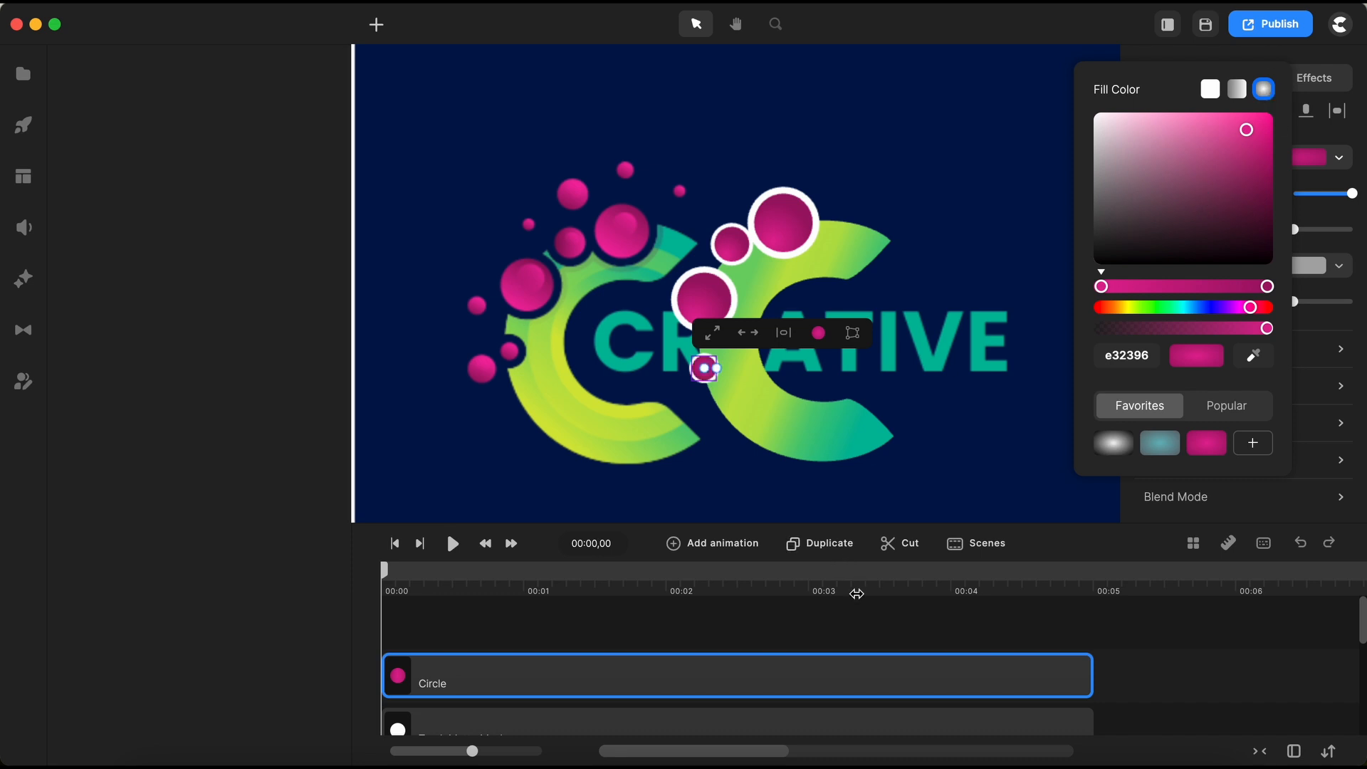
click(858, 624)
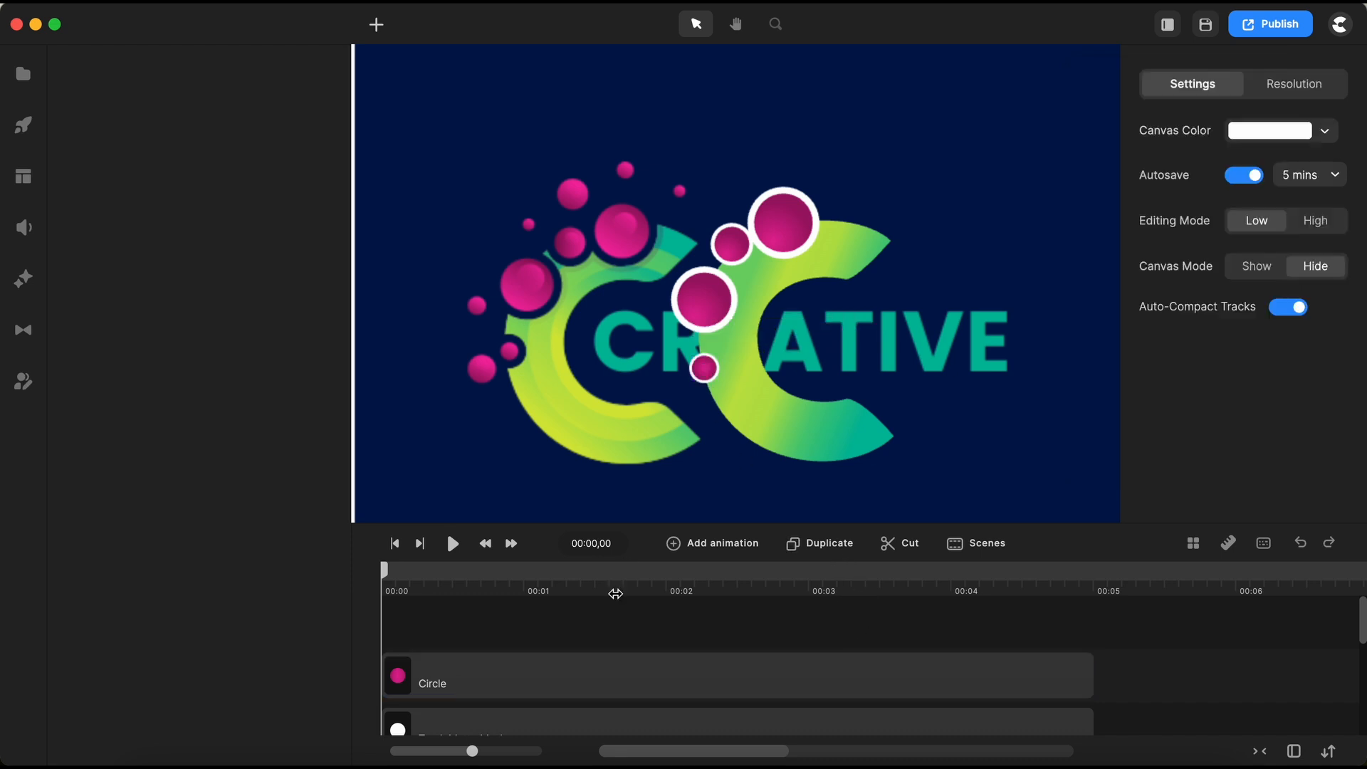
Step: Duplicate the ungrouped pink circle into ringless bubbles left of the new C and a 2% scale one above its upper edge
click(598, 676)
click(828, 547)
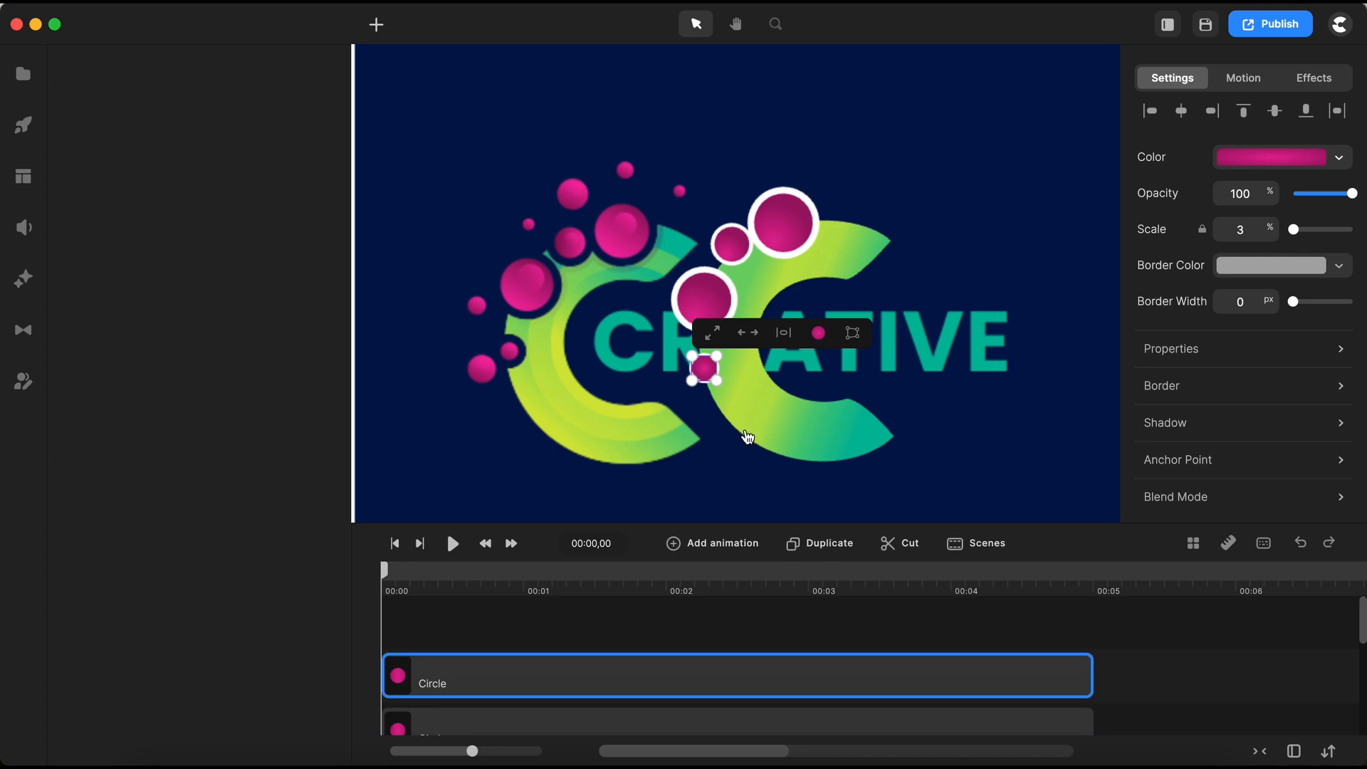
drag(707, 379, 1032, 124)
scroll(641, 268, up, 2)
right_click(651, 277)
click(651, 277)
scroll(642, 276, up, 3)
key(super+d)
scroll(916, 263, down, 1)
scroll(915, 263, up, 2)
scroll(934, 225, down, 3)
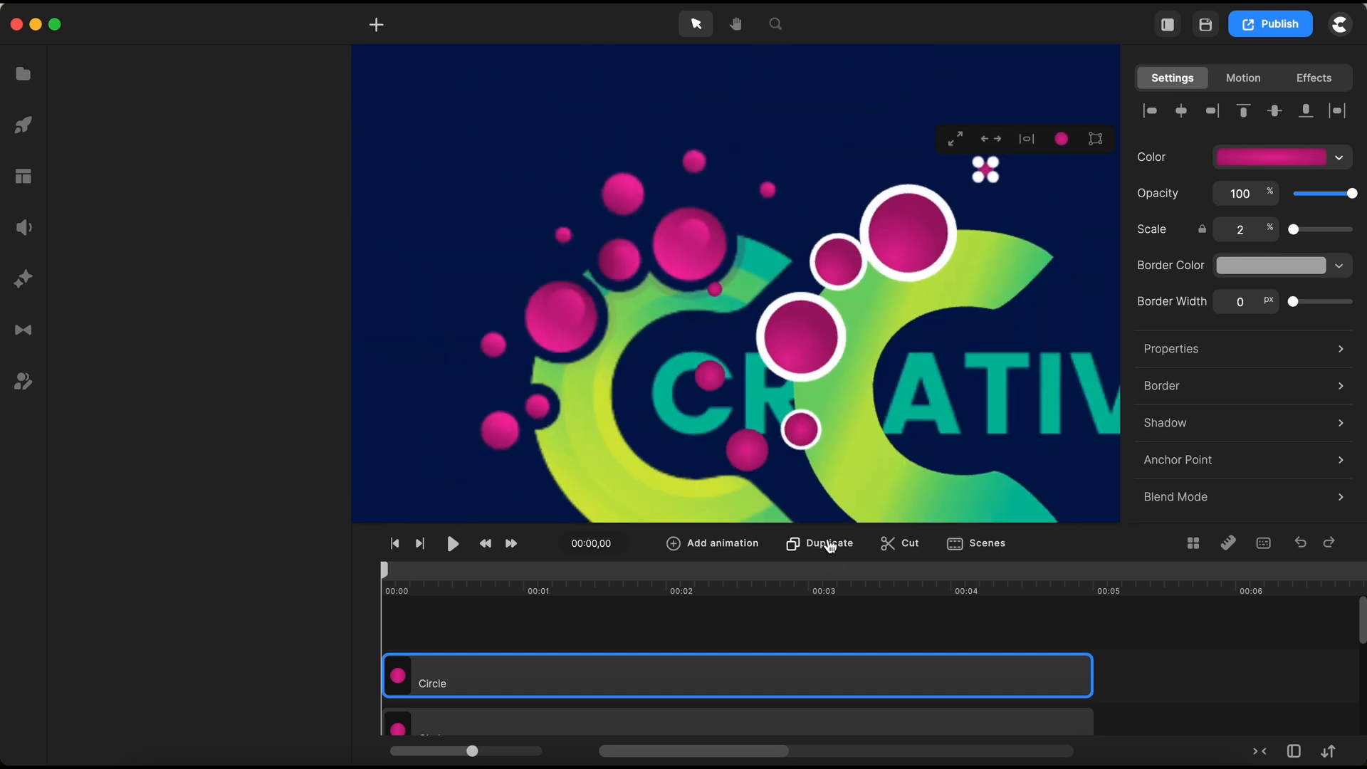
Step: Duplicate the tiny circle into two larger bubbles above the new C's upper left, the leftmost at 5% scale
click(830, 546)
scroll(993, 166, up, 2)
drag(984, 169, 852, 104)
drag(864, 116, 787, 163)
scroll(895, 211, down, 2)
click(819, 546)
scroll(890, 277, down, 3)
scroll(855, 378, up, 2)
scroll(855, 378, down, 2)
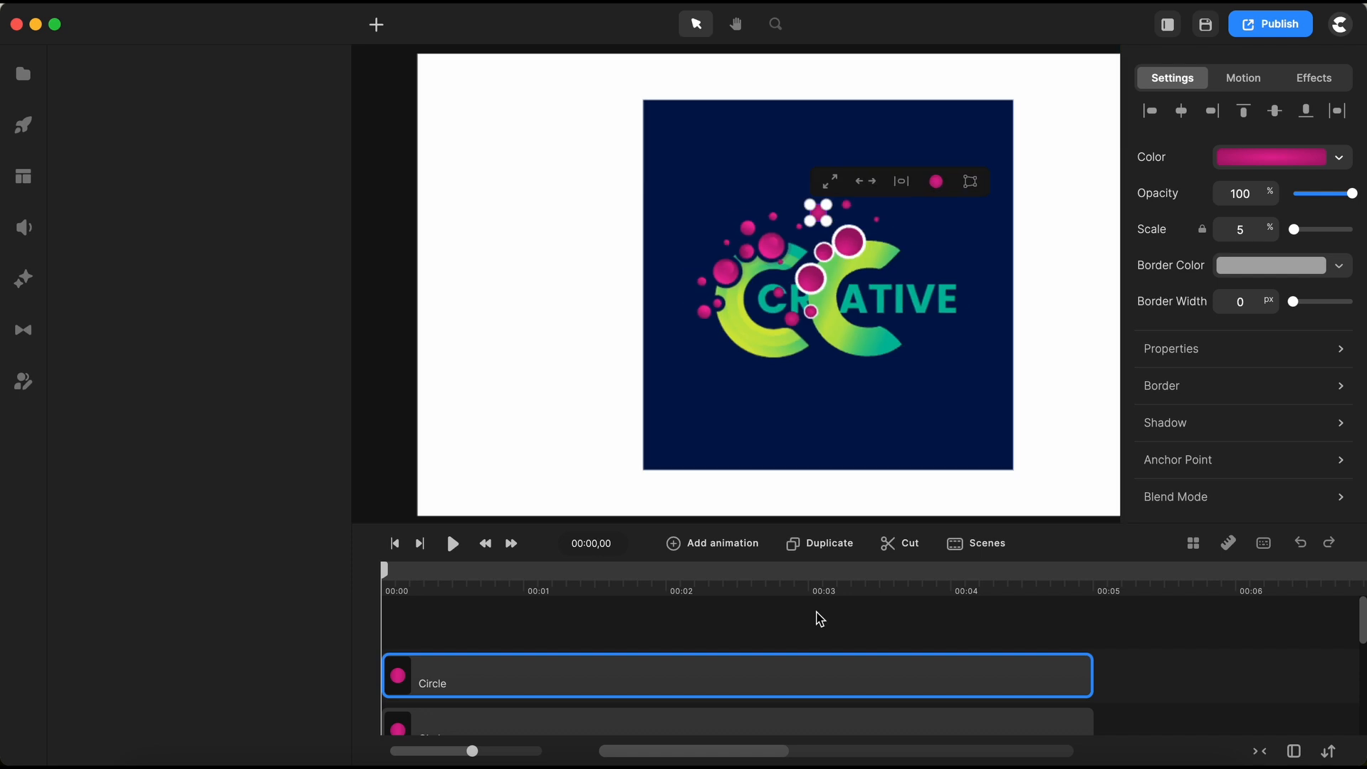
Step: Hide the reference logo image layer and set the canvas color to dark blue 08376d
scroll(817, 618, down, 3)
click(686, 663)
right_click(685, 666)
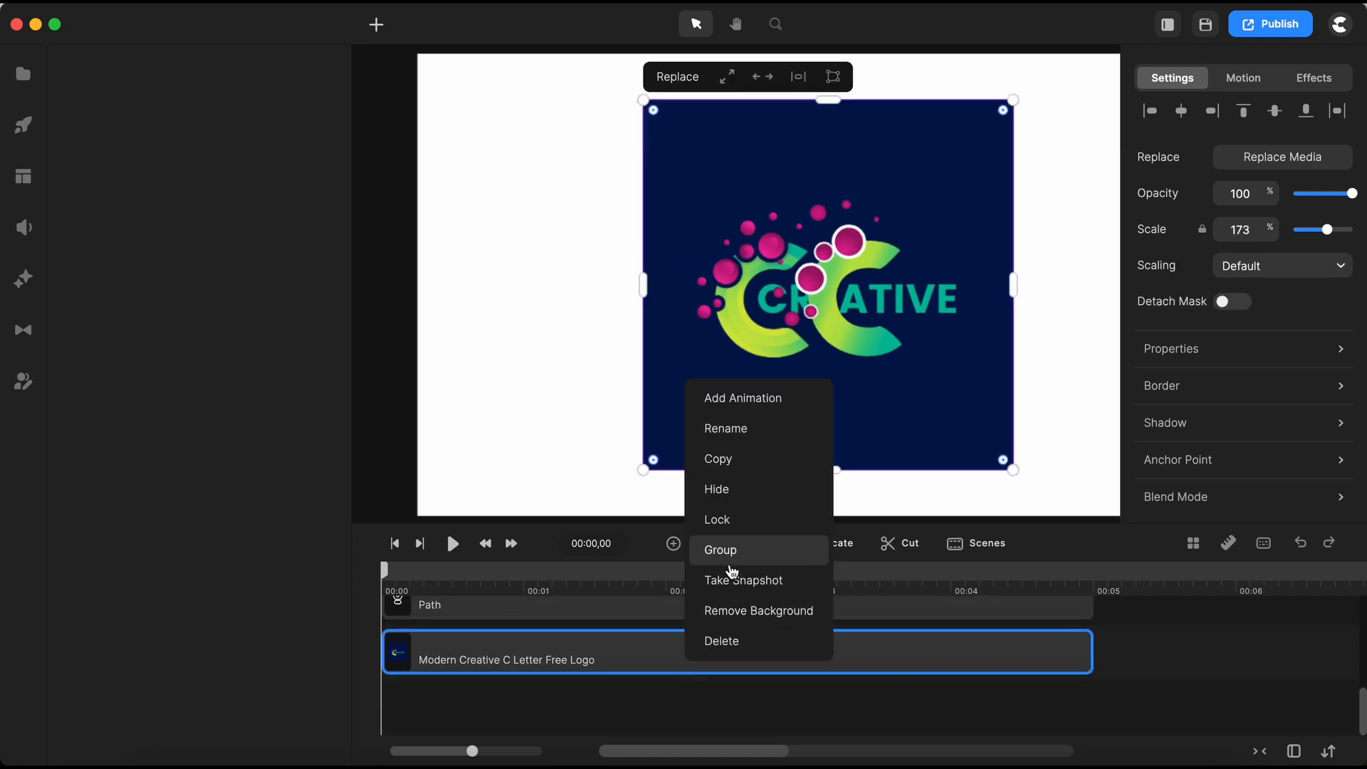
click(727, 490)
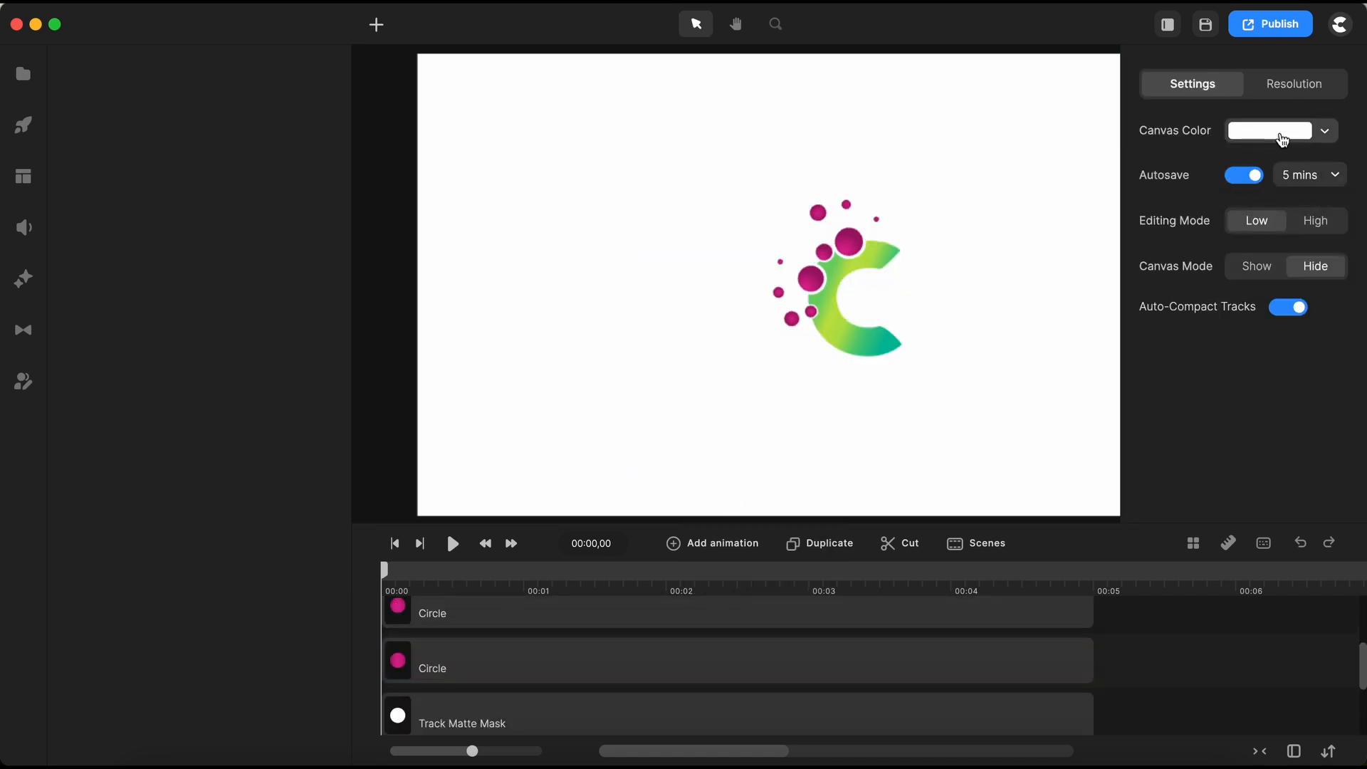
click(1274, 130)
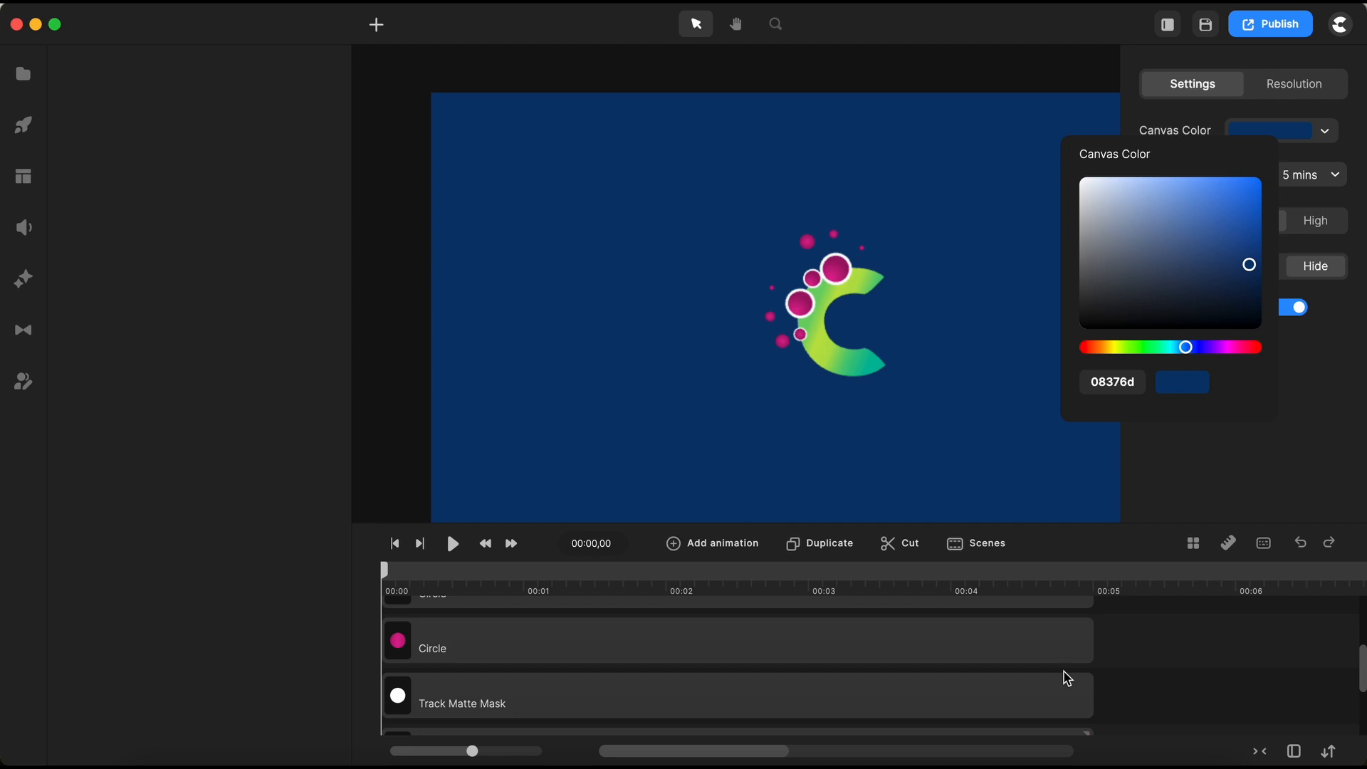
click(1153, 690)
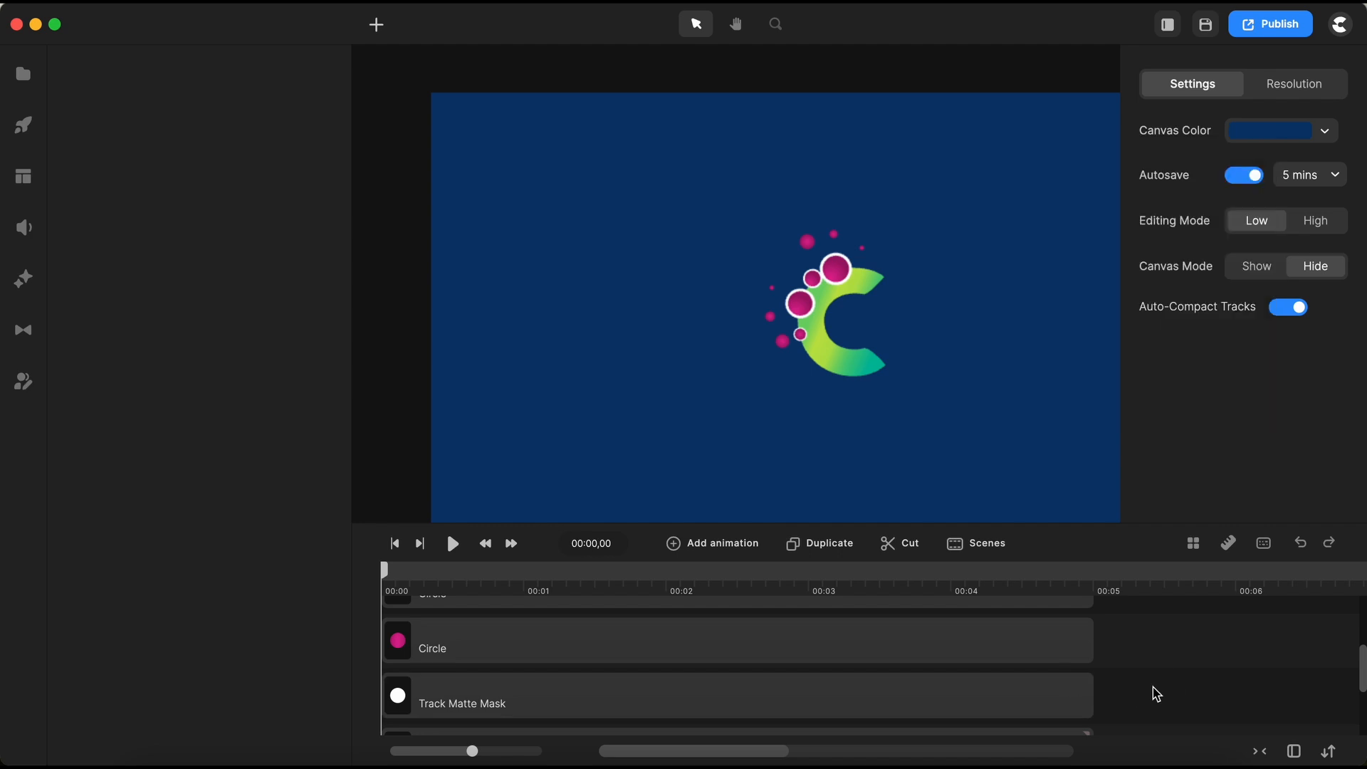
Step: Rename the already ungrouped white circle layer as Track Matte Mask 1
drag(692, 523, 692, 313)
right_click(576, 541)
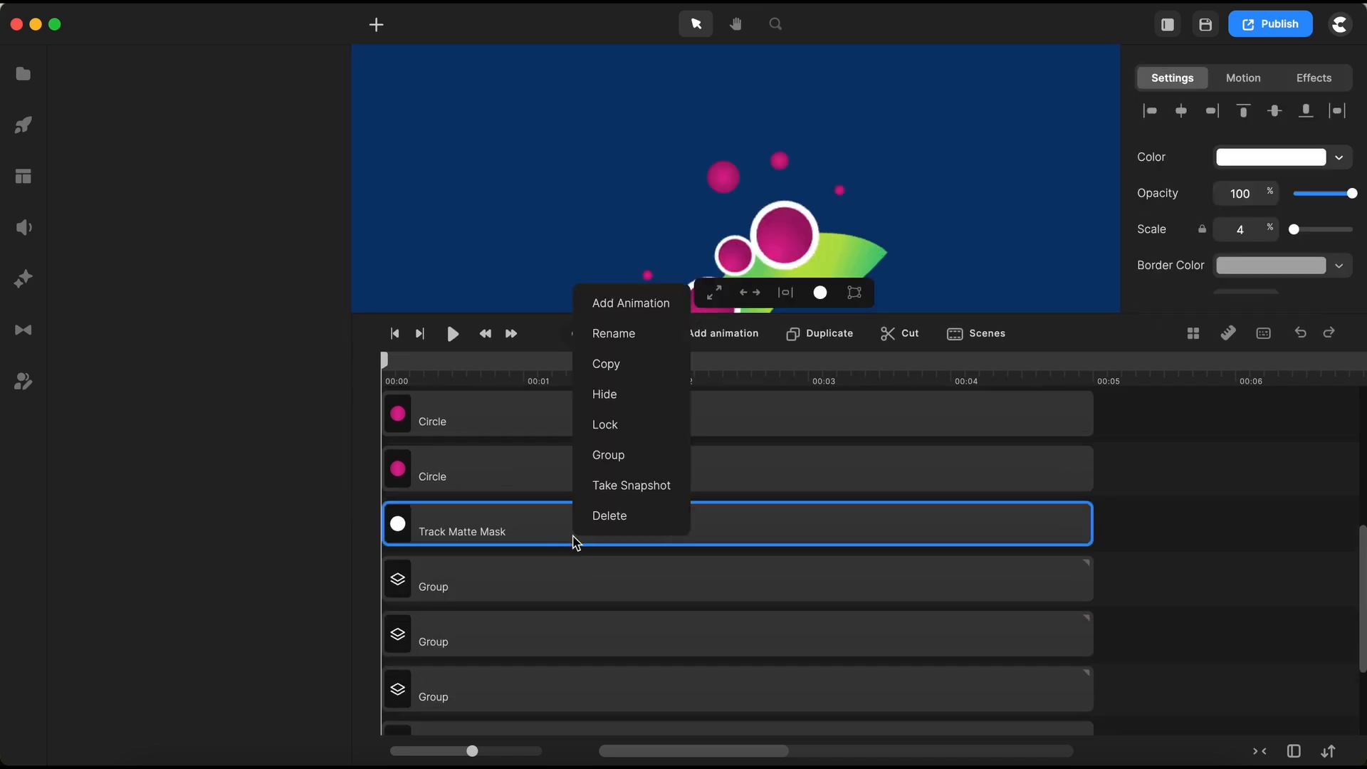
click(621, 335)
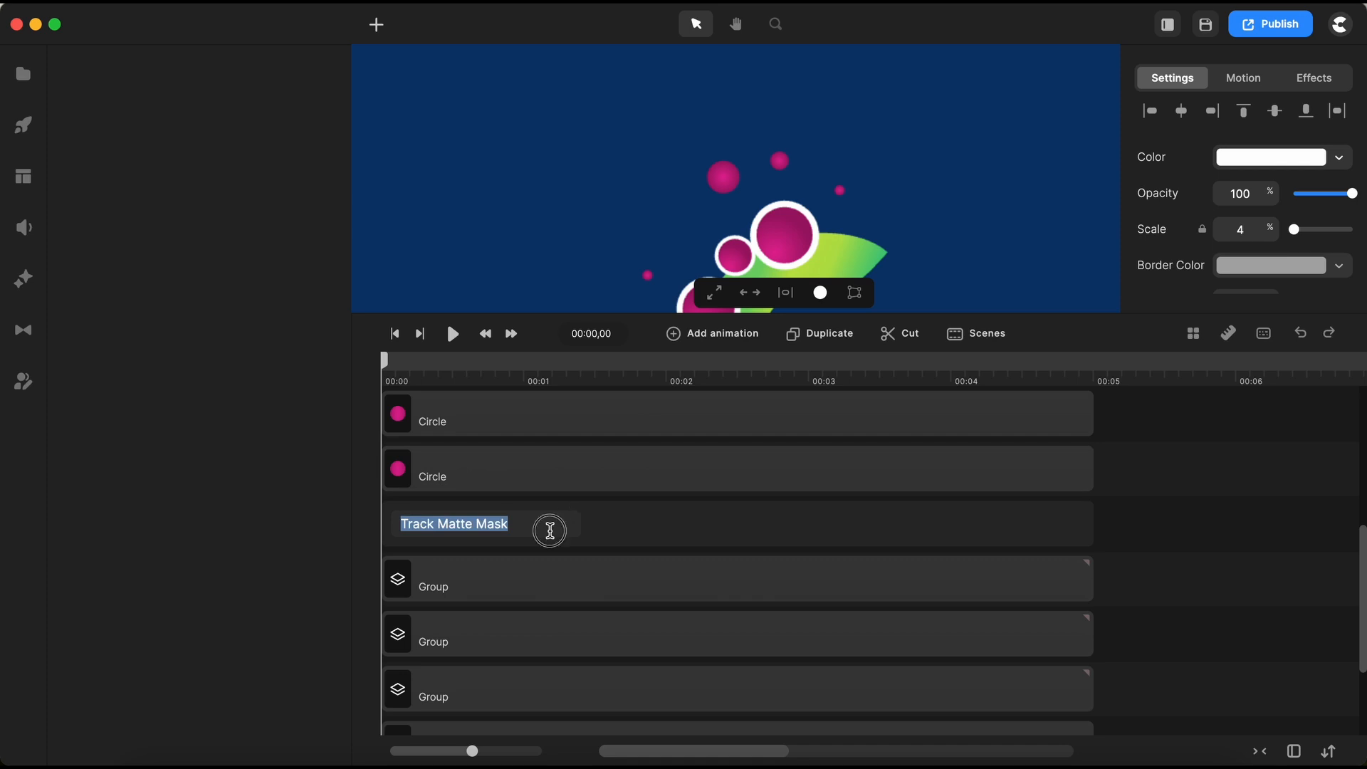
click(549, 527)
text(1)
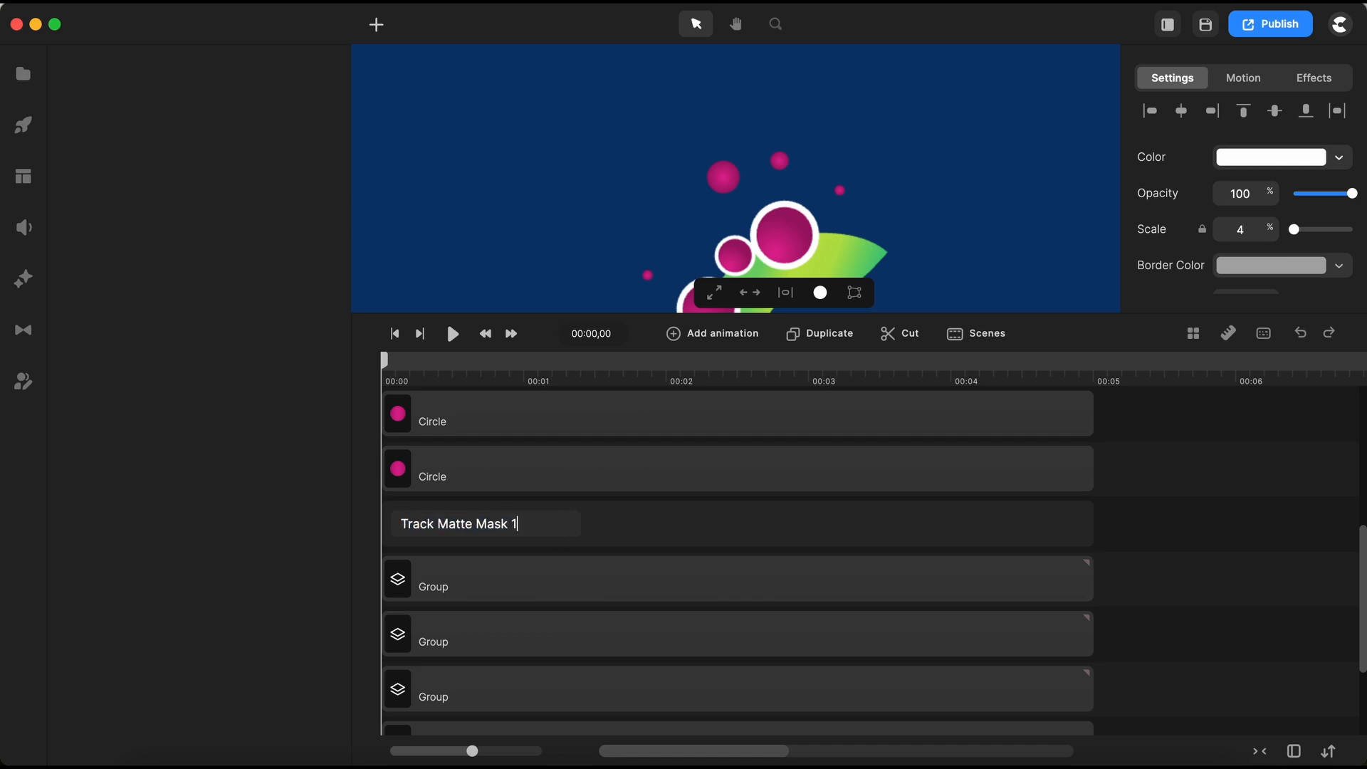
click(1107, 519)
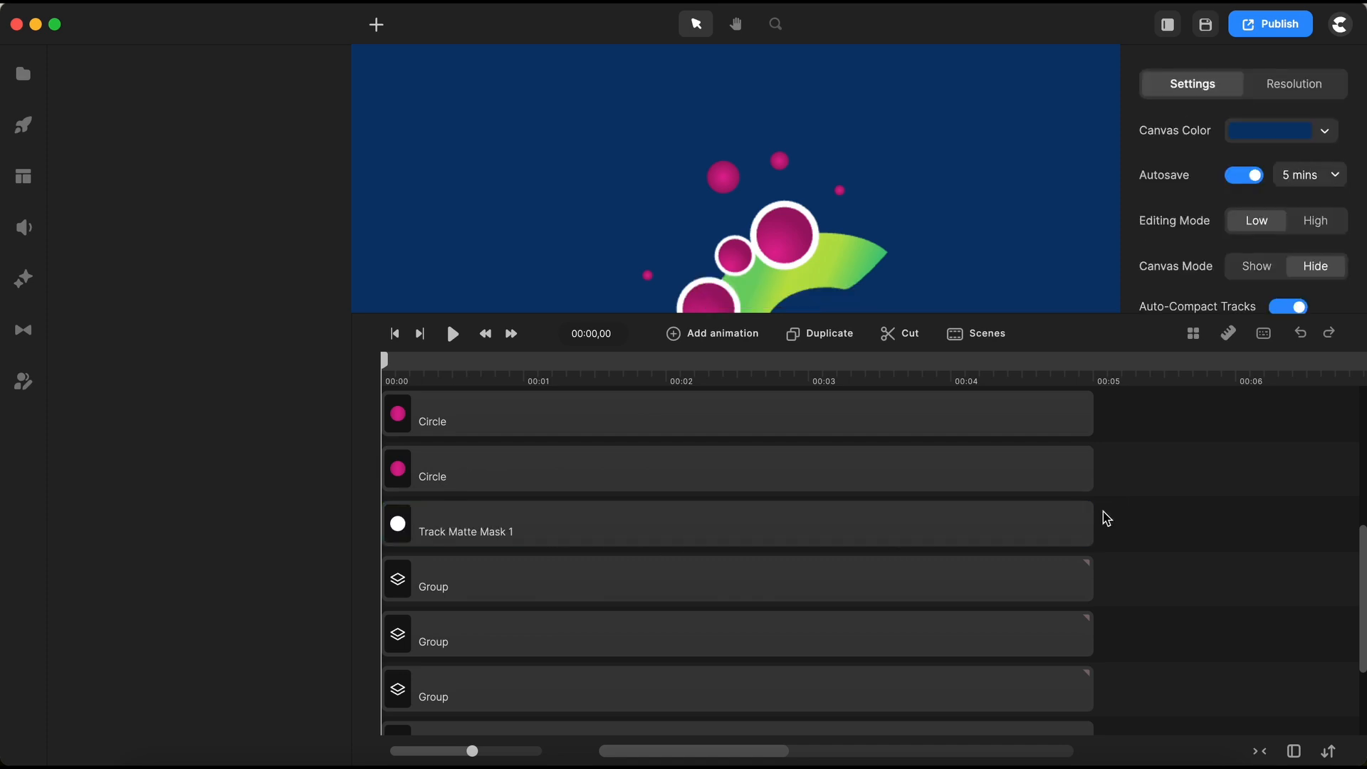
Step: Ungroup the bubble group directly below Track Matte Mask 1 and rename its white circle as Track Matte Mask 2
click(781, 592)
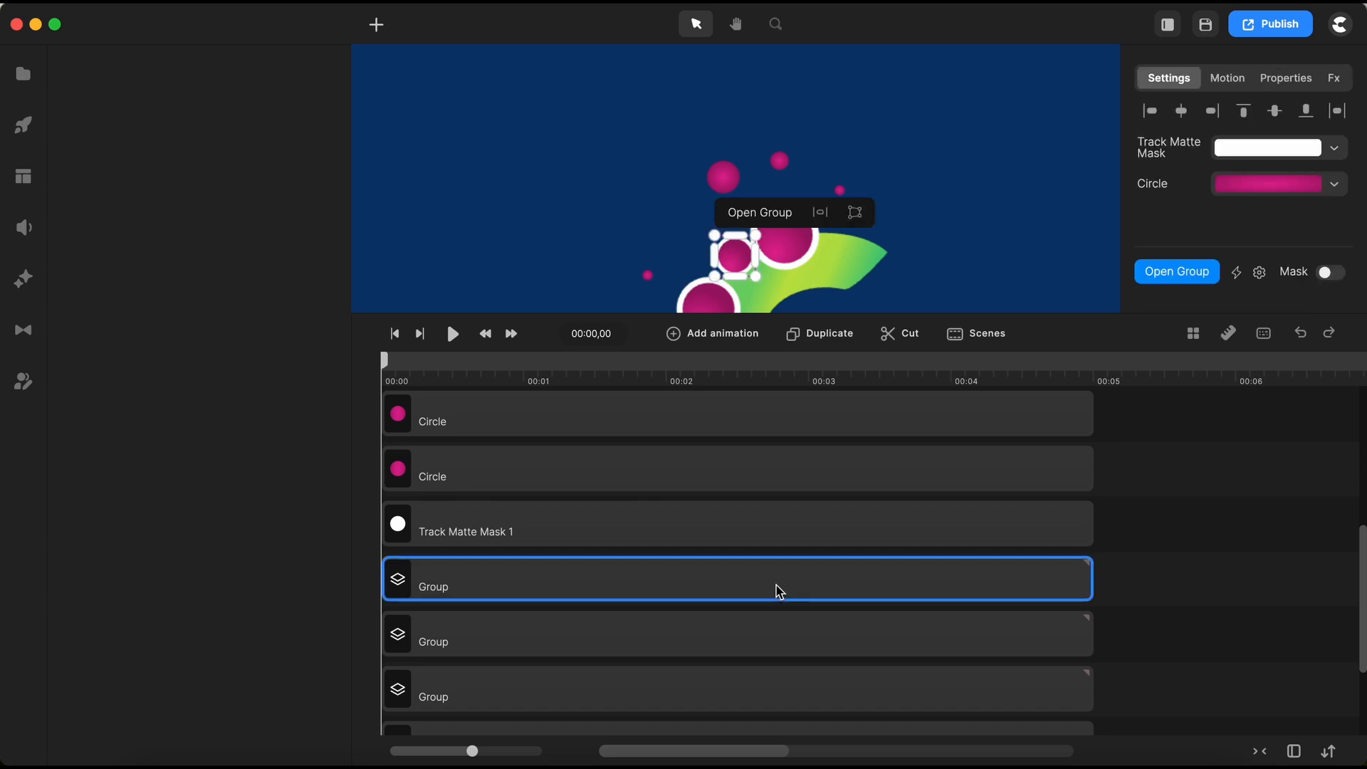
key(shift+super+g)
right_click(554, 650)
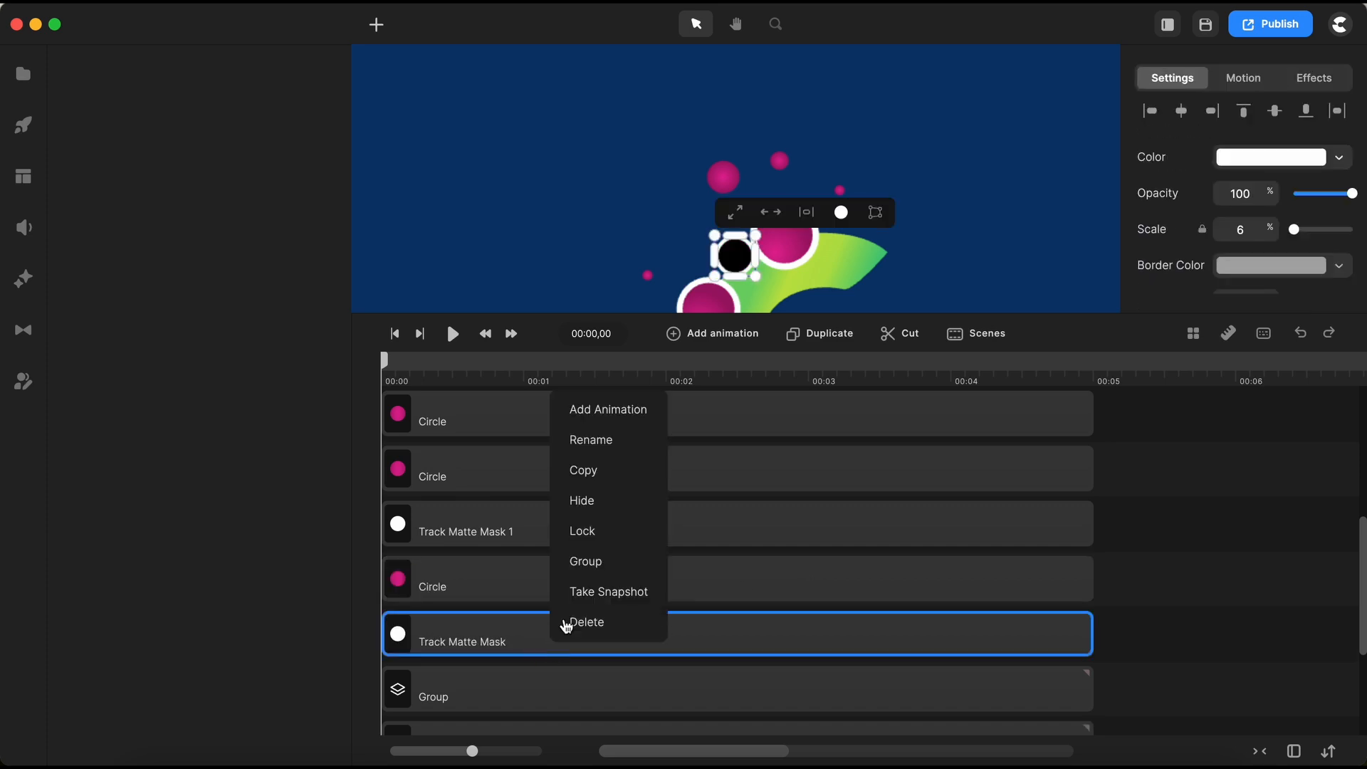
click(611, 445)
click(558, 633)
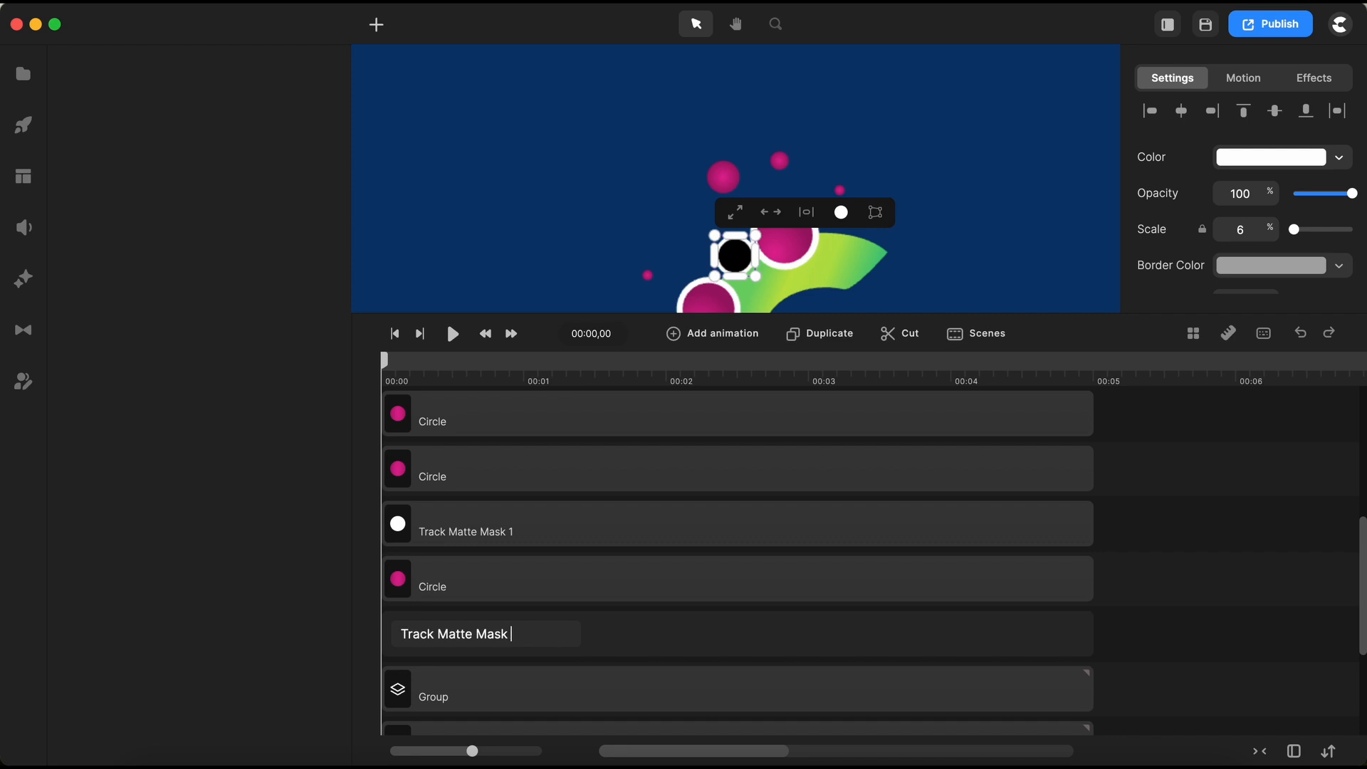
text(2)
click(1141, 624)
Step: Ungroup the bubble group below Track Matte Mask 2 and rename its white circle as Track Matte Mask 3
scroll(879, 601, down, 2)
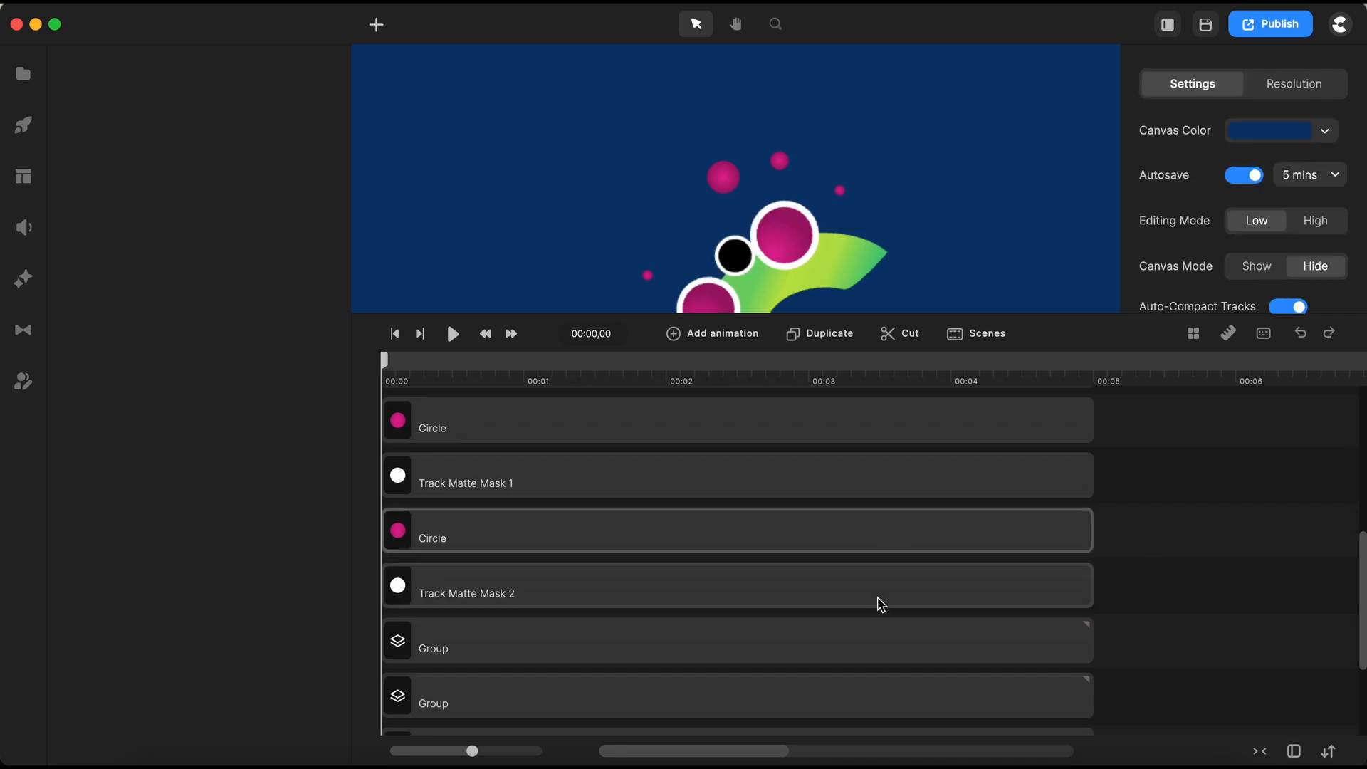
click(754, 590)
right_click(752, 588)
click(794, 445)
right_click(572, 631)
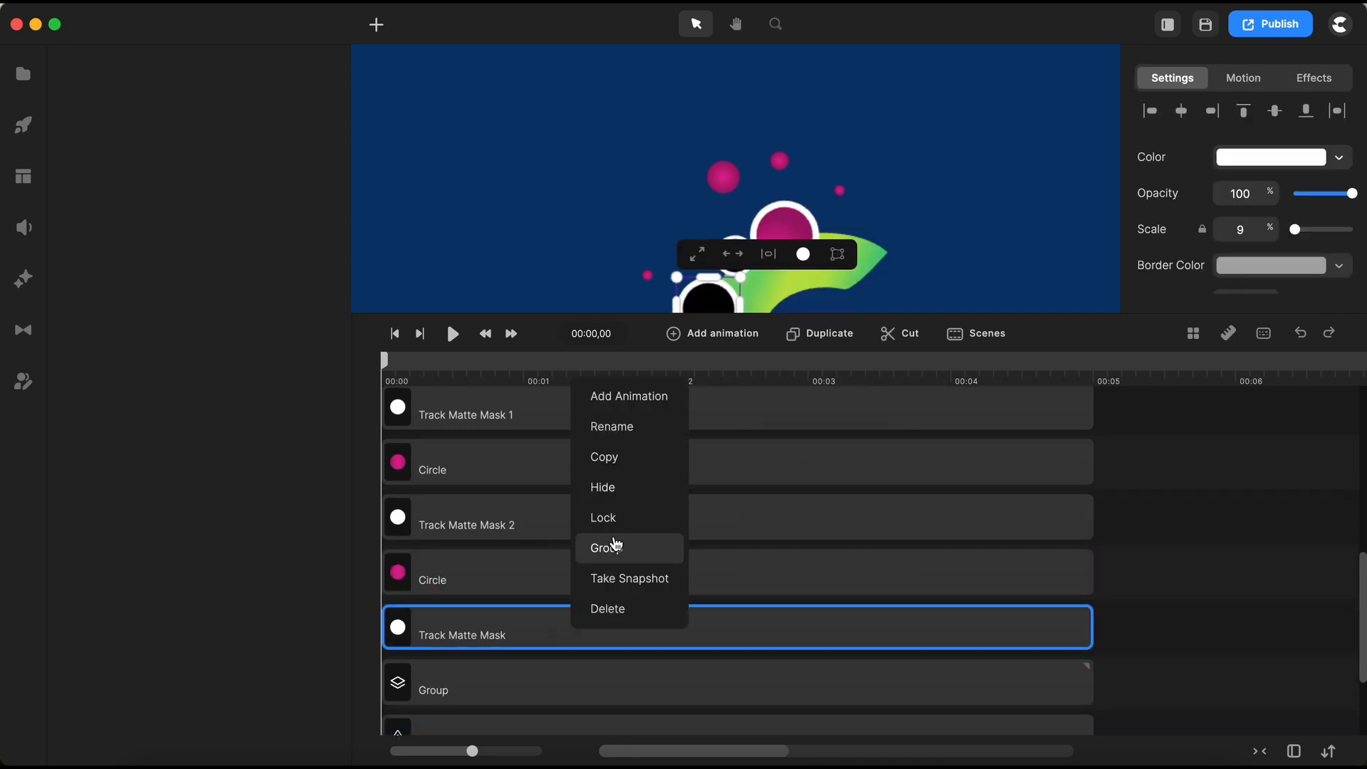
click(613, 427)
click(545, 628)
text(3)
key(Return)
Step: Ungroup the last bubble group above the C path and rename its white circle as Track Matte Mask 4
scroll(649, 663, down, 1)
scroll(646, 664, down, 2)
click(543, 567)
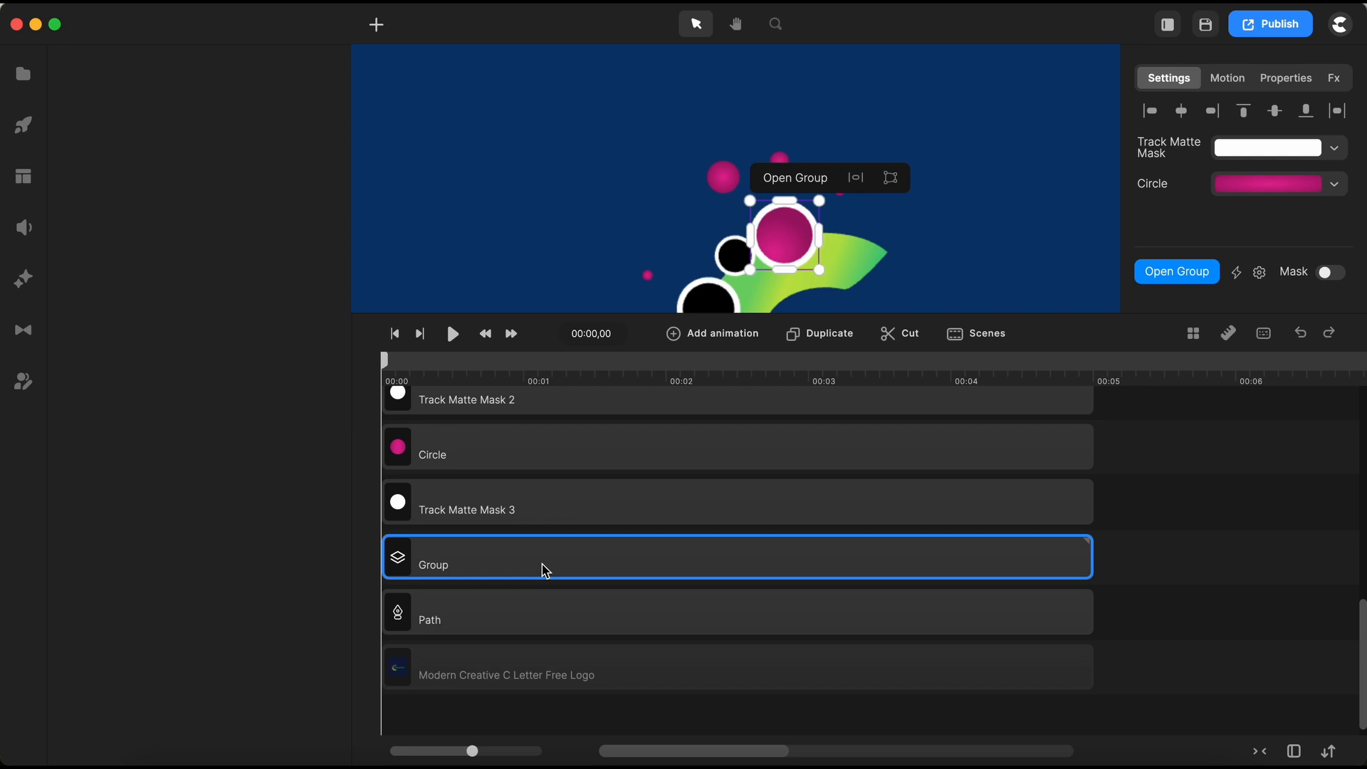
right_click(543, 567)
click(586, 425)
right_click(533, 620)
click(574, 419)
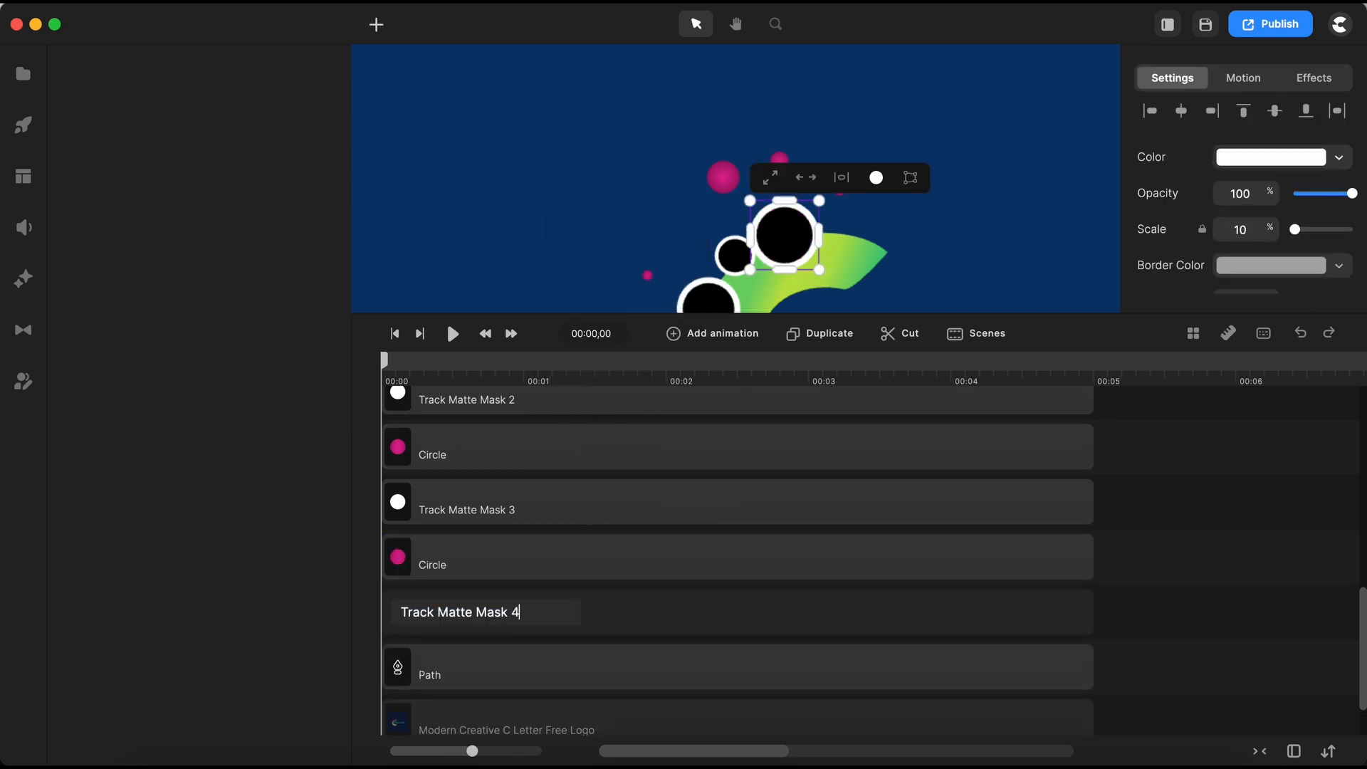
key(Return)
Step: Reapply the pink radial gradient to the blackened circles of the three newly ungrouped bubbles
scroll(653, 617, up, 2)
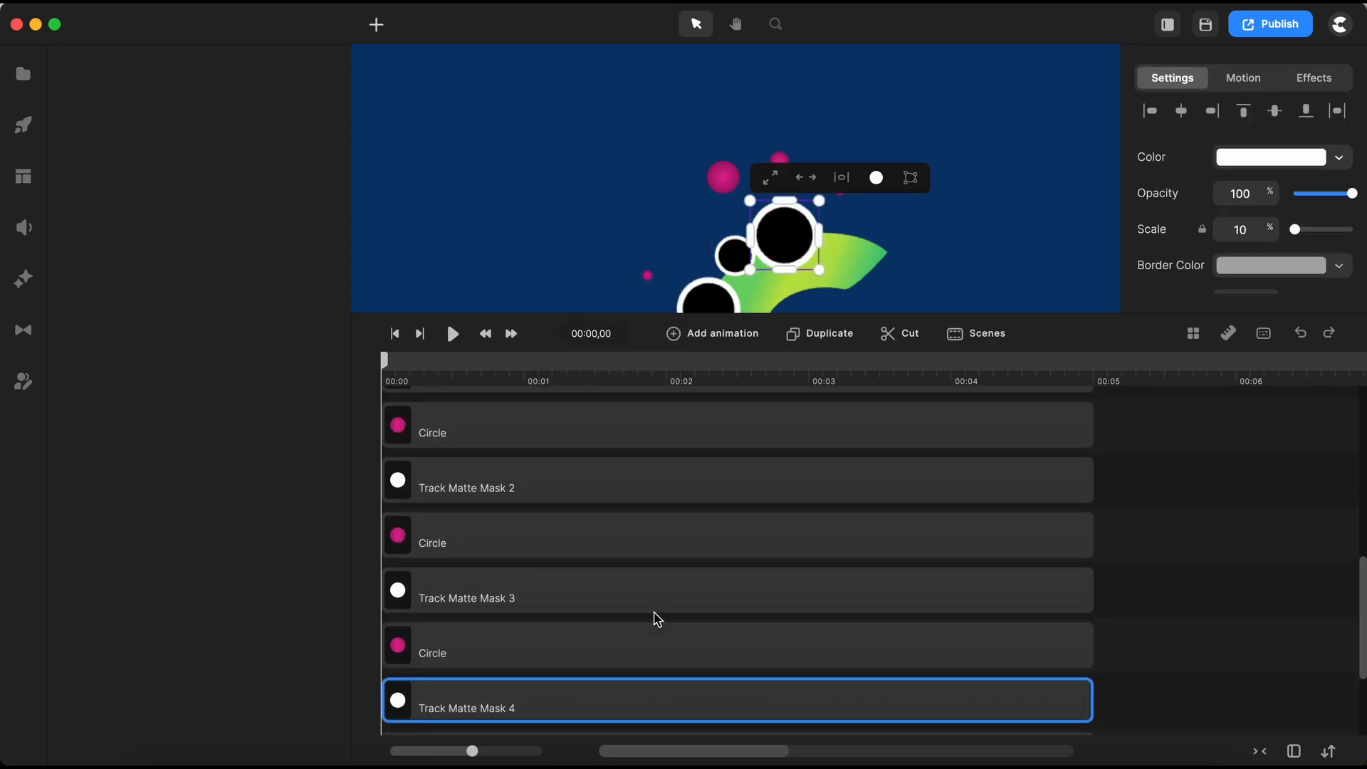
click(589, 647)
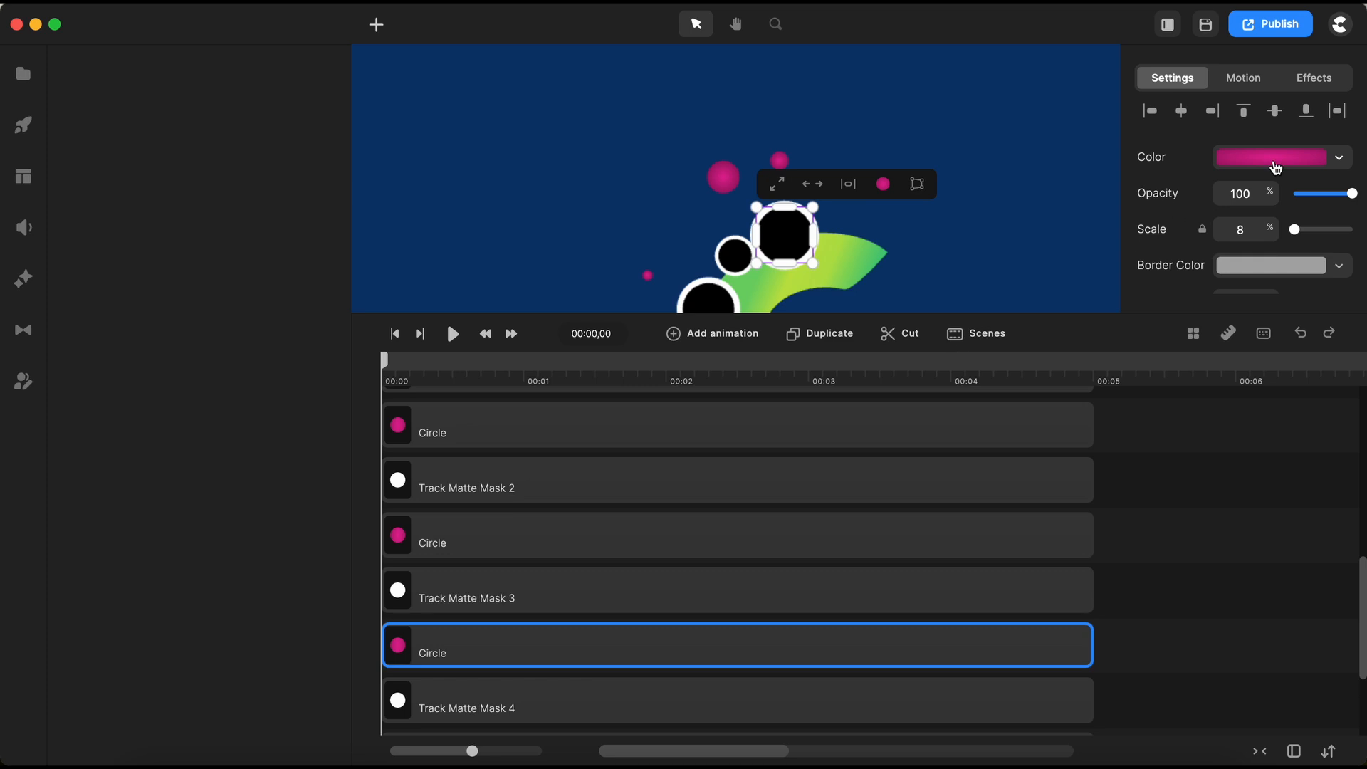
click(1277, 167)
click(1248, 96)
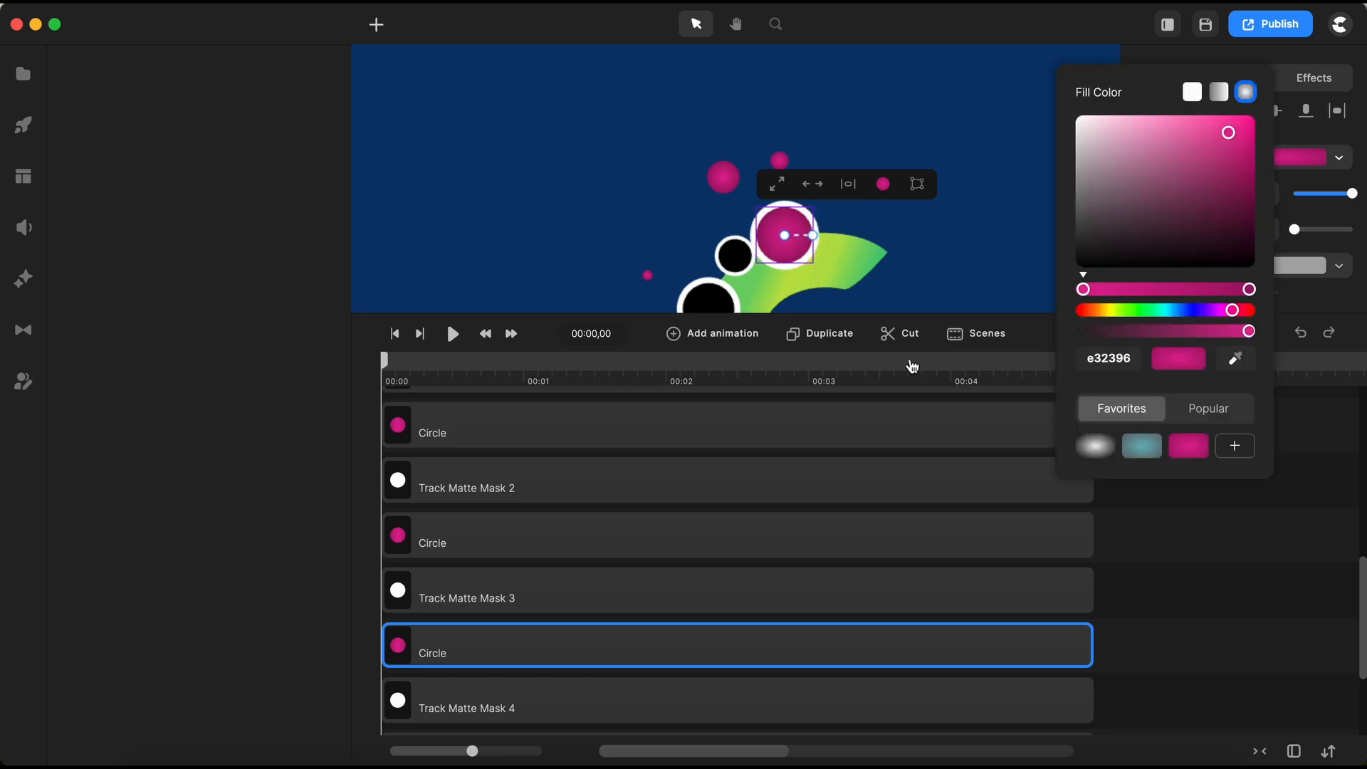
click(604, 546)
drag(795, 314, 795, 471)
click(646, 581)
click(864, 384)
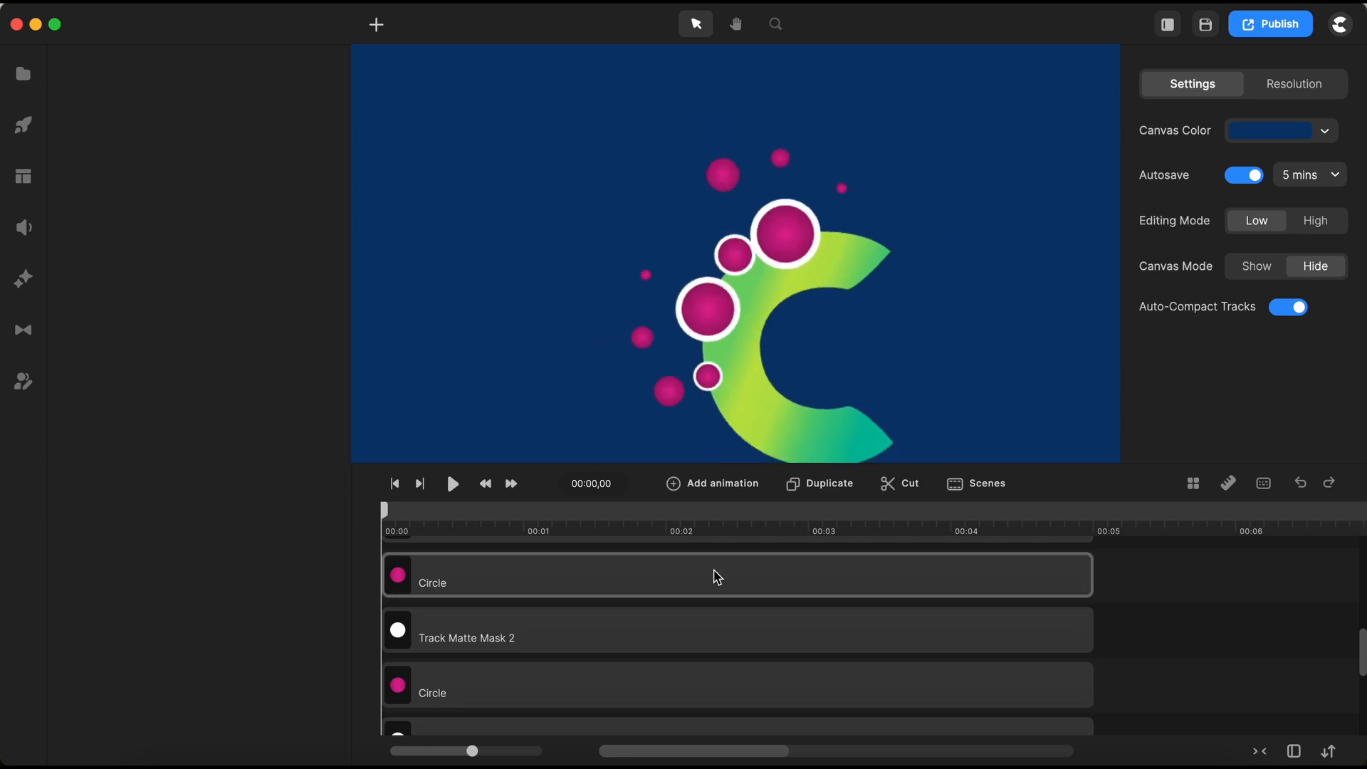
Step: Group the four white circle layers Track Matte Mask 1 through Track Matte Mask 4
drag(678, 464, 641, 191)
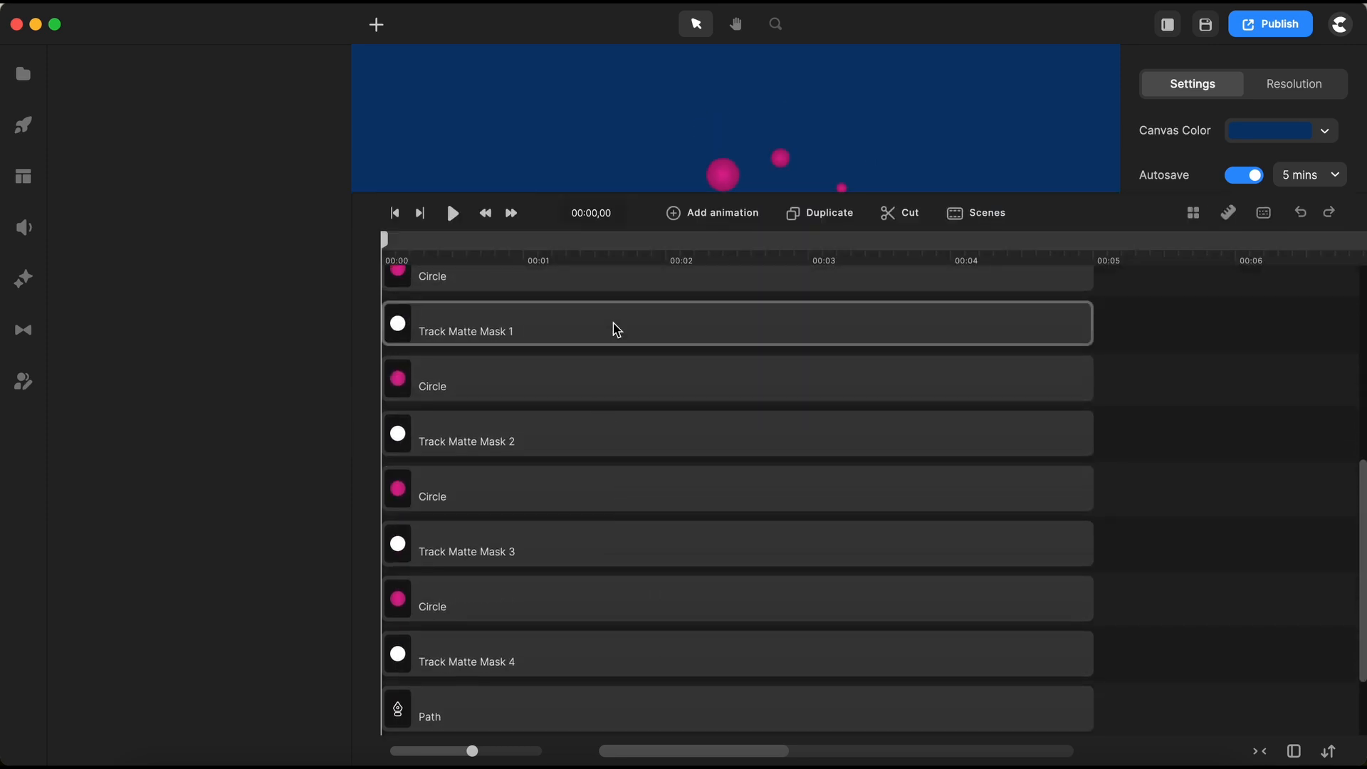
click(617, 329)
super+click(595, 442)
super+click(563, 559)
super+click(553, 661)
right_click(554, 660)
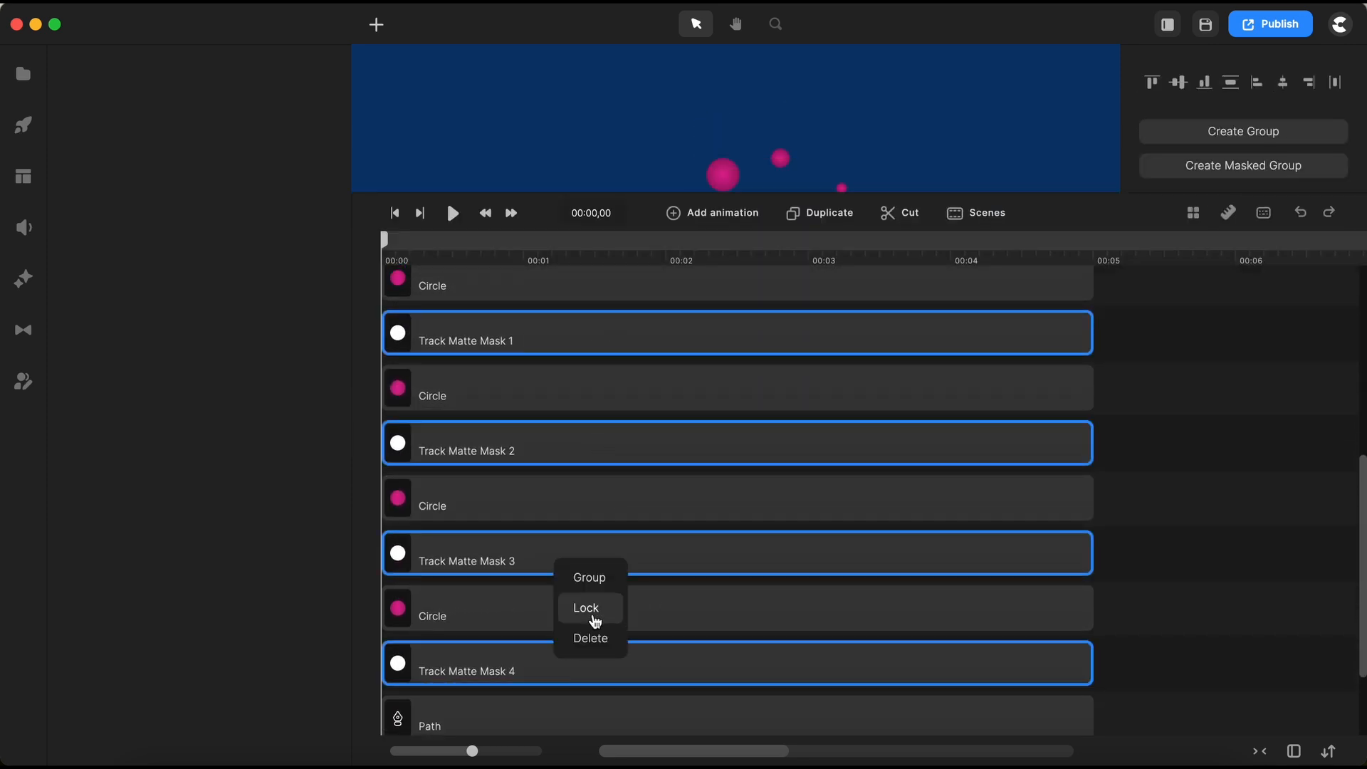
click(593, 578)
Step: Rename the new group of white circles as Track Matte Group
right_click(519, 375)
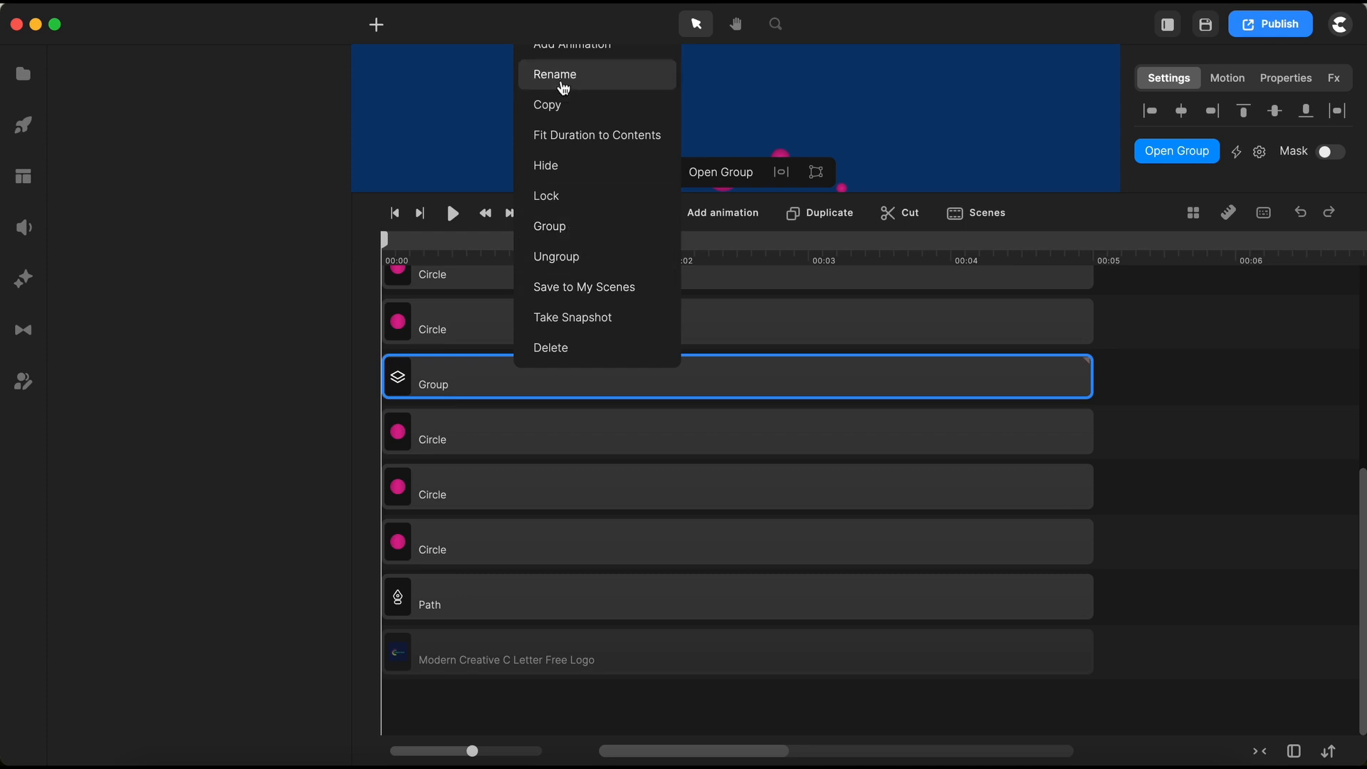
click(564, 86)
key(Left)
text(Track Ma)
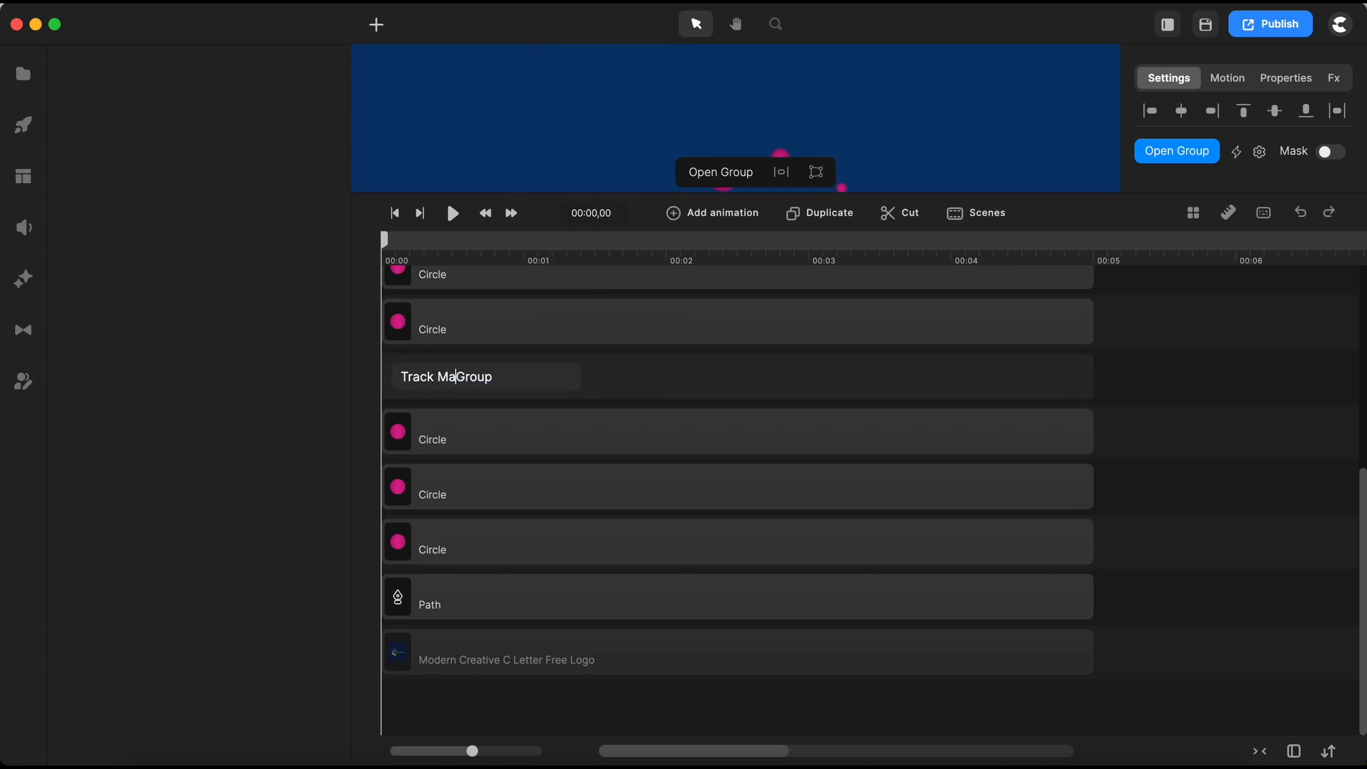
text(tte)
key(Return)
Step: Move Track Matte Group to the top of the layer stack and place the C's Path layer directly beneath it
drag(849, 194, 849, 406)
drag(696, 653, 624, 499)
drag(702, 378, 702, 330)
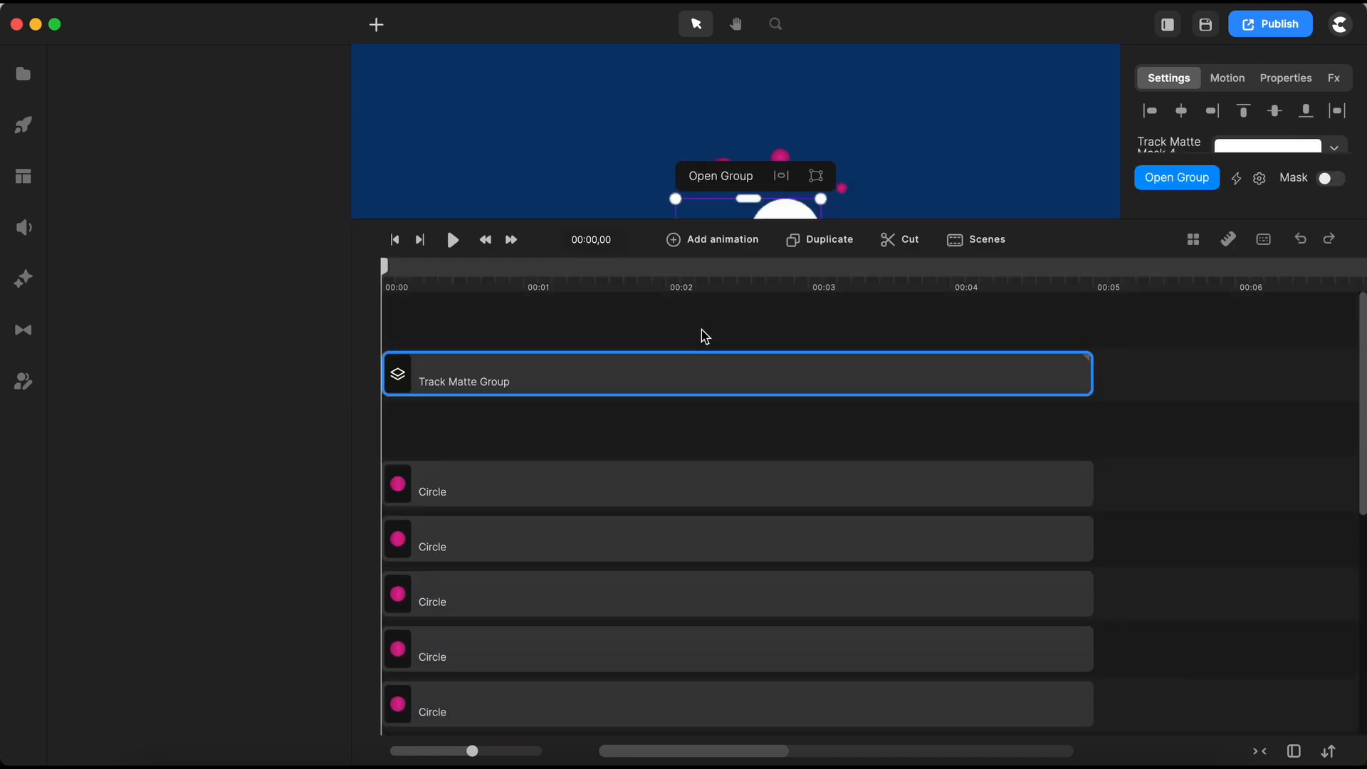
scroll(672, 472, down, 5)
click(645, 646)
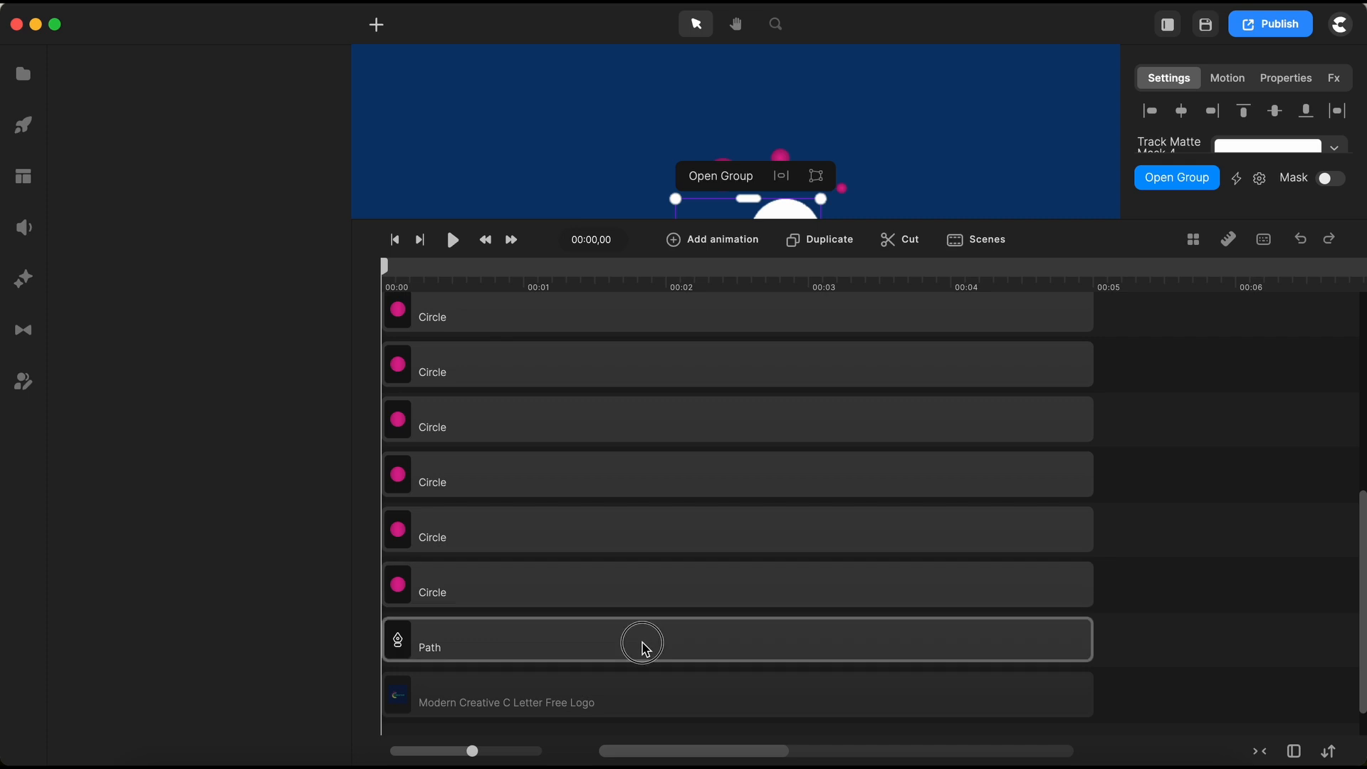
drag(645, 648, 641, 398)
drag(895, 220, 869, 483)
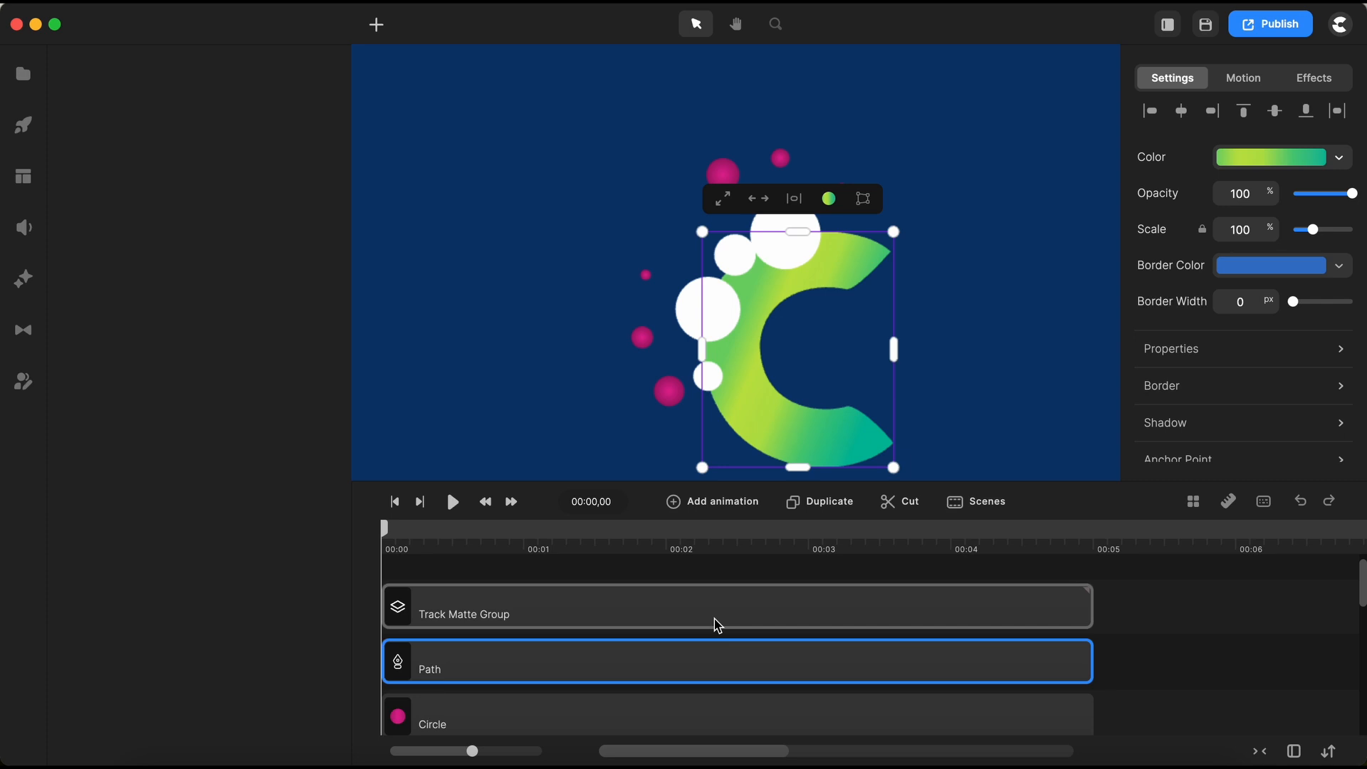
Step: Apply an inverted Alpha track matte to the C path, using Track Matte Group as the mask
scroll(1184, 447, down, 5)
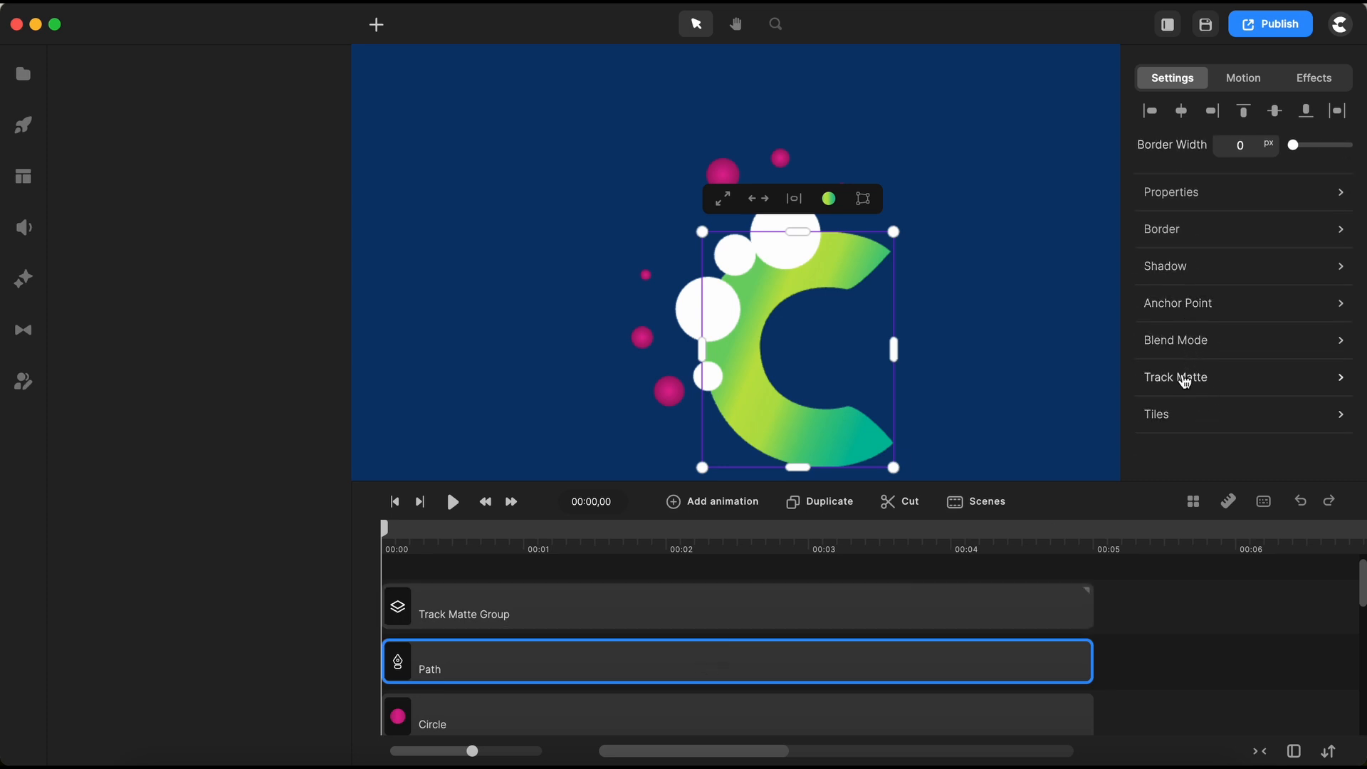
click(1185, 380)
click(1060, 432)
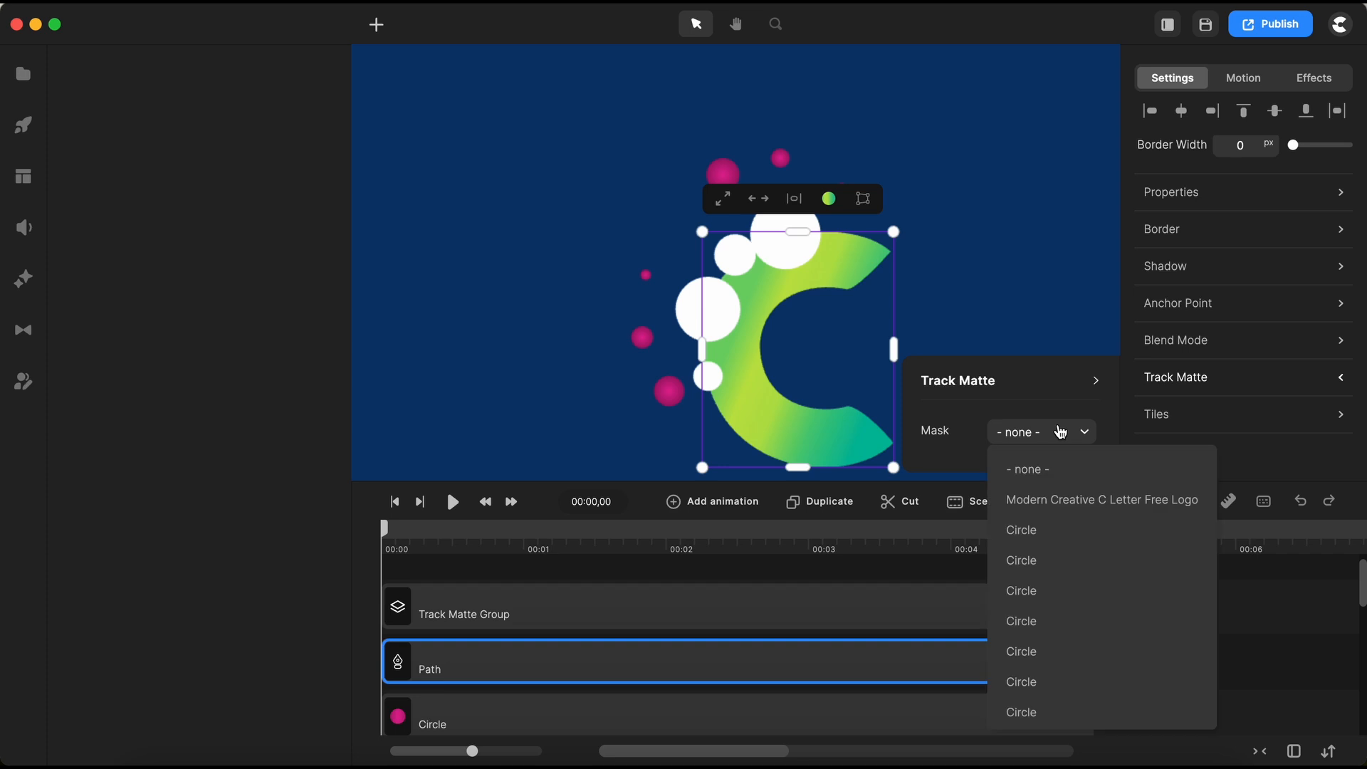
scroll(1076, 606, down, 2)
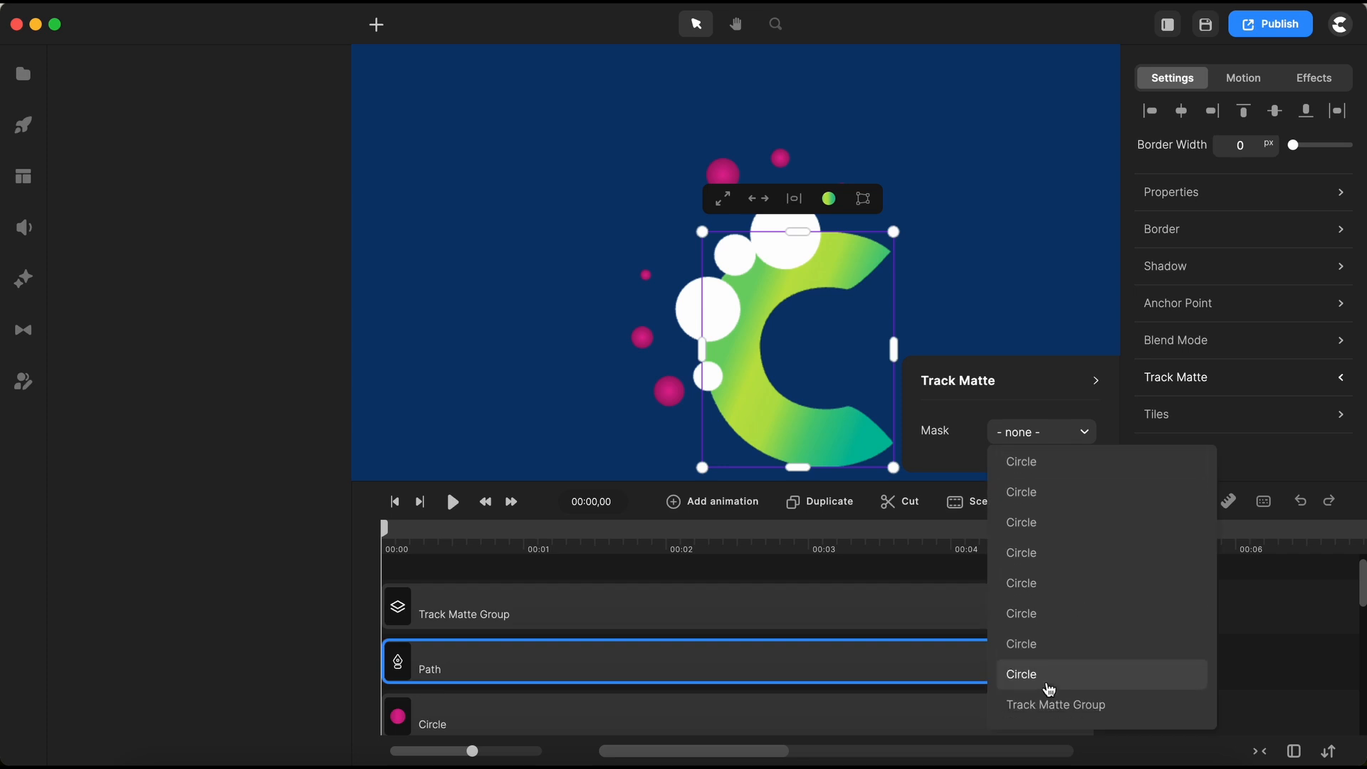
click(1074, 703)
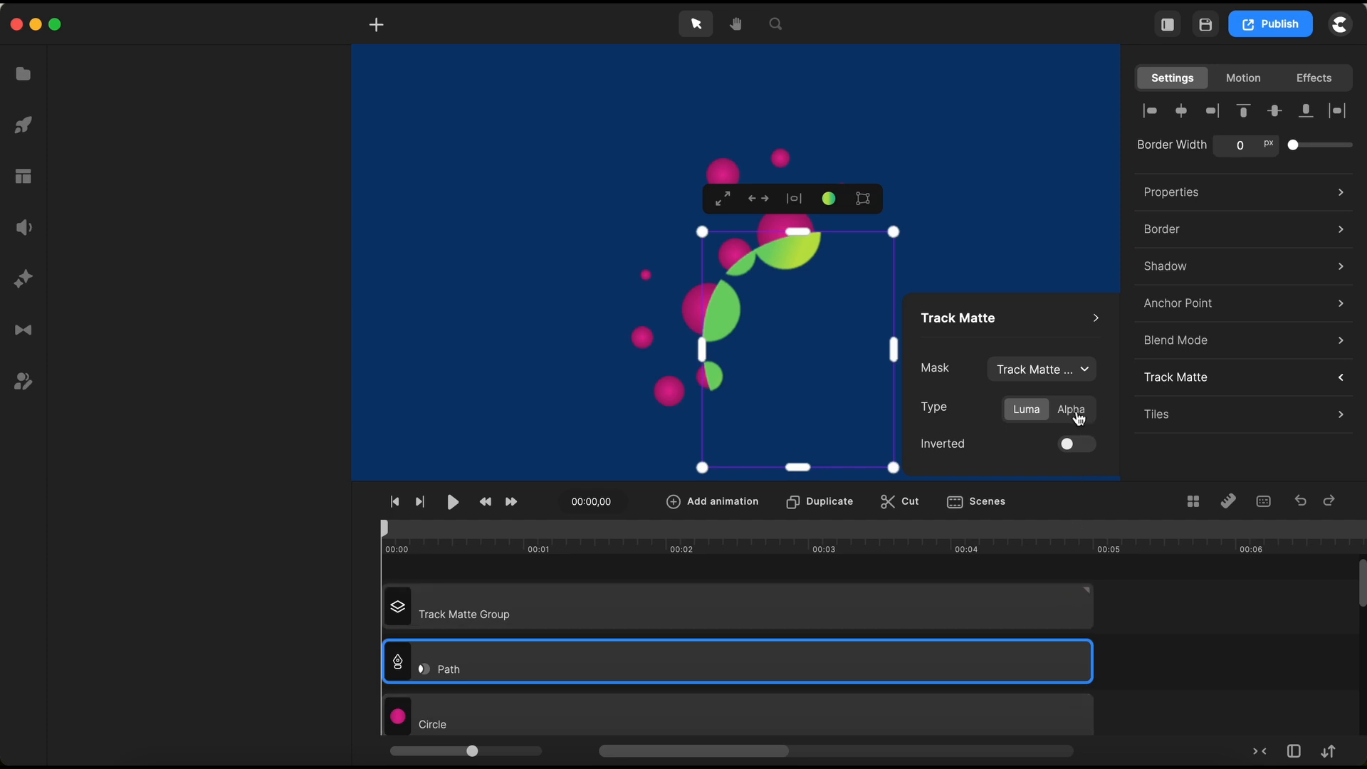
click(1079, 418)
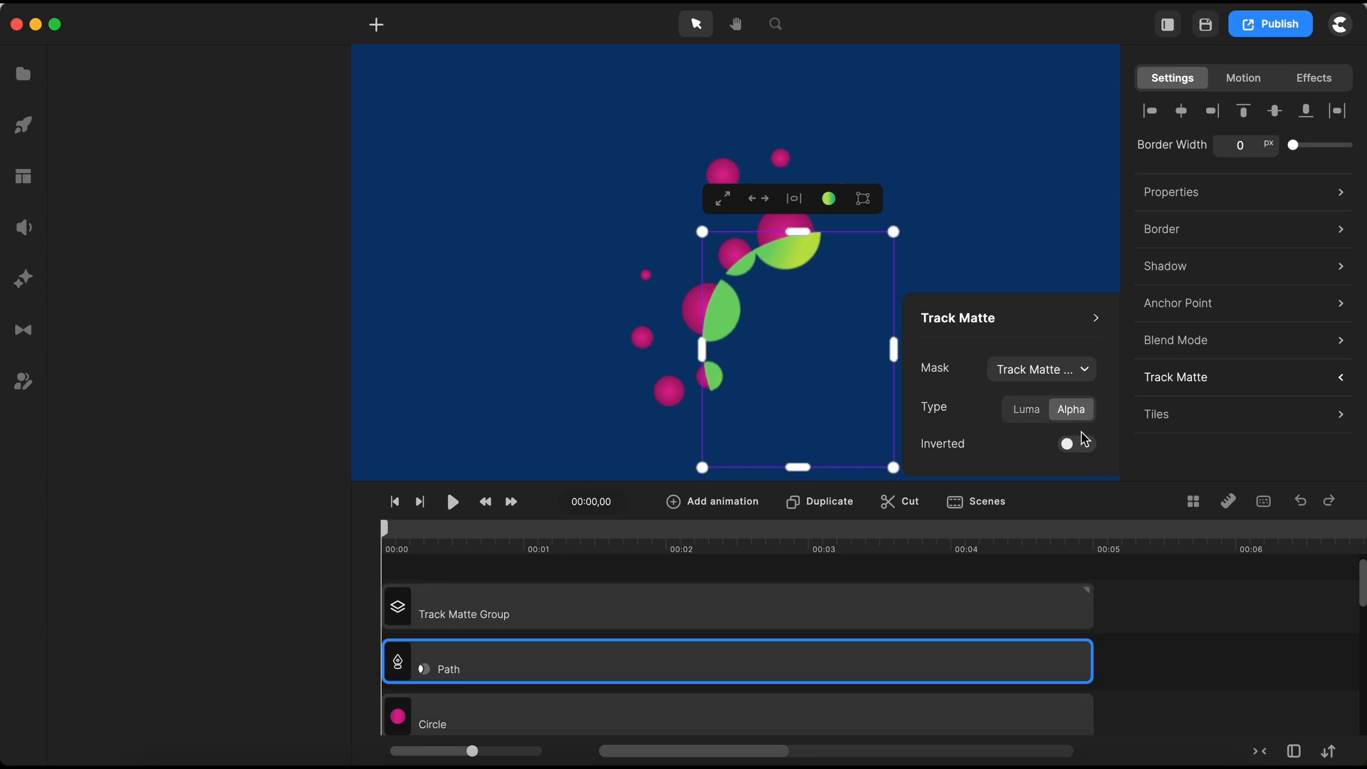
click(1084, 445)
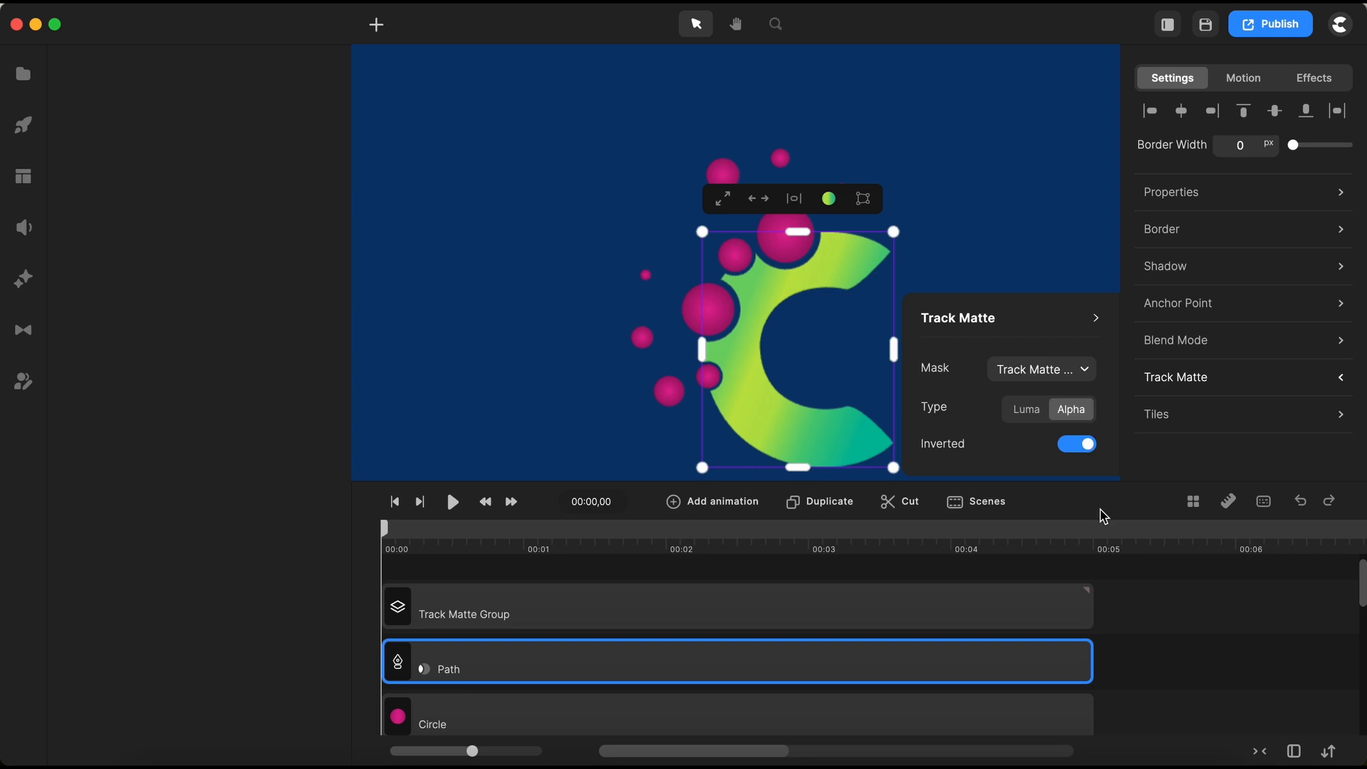
click(1129, 586)
scroll(793, 283, up, 5)
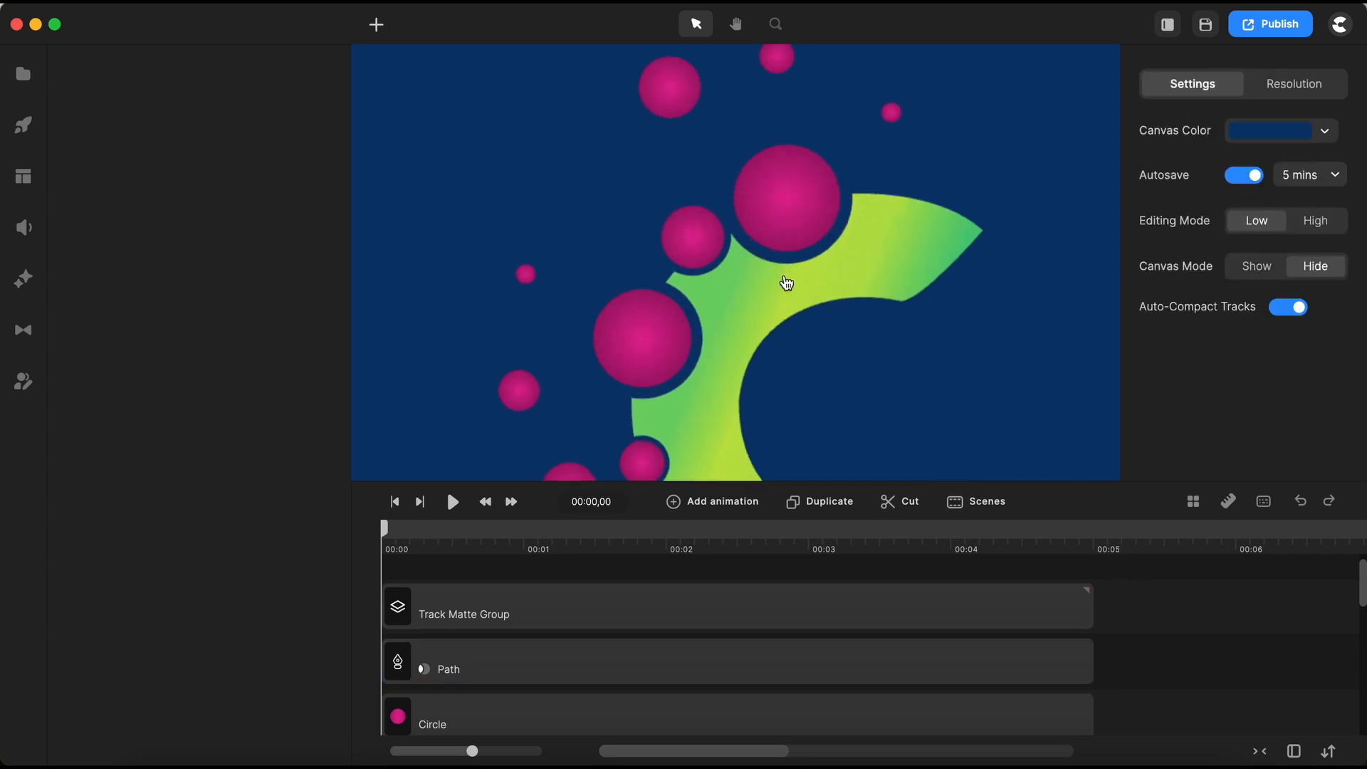
scroll(753, 310, down, 5)
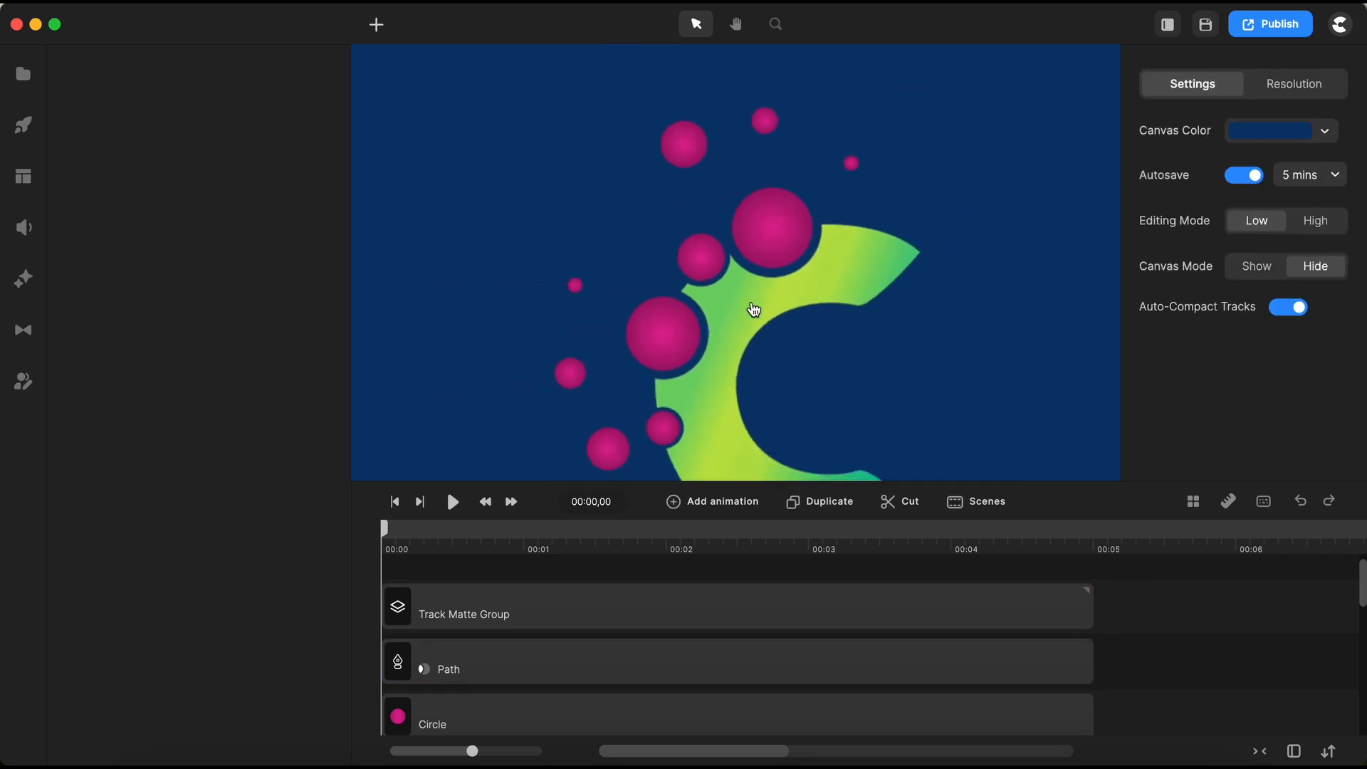
scroll(754, 310, down, 1)
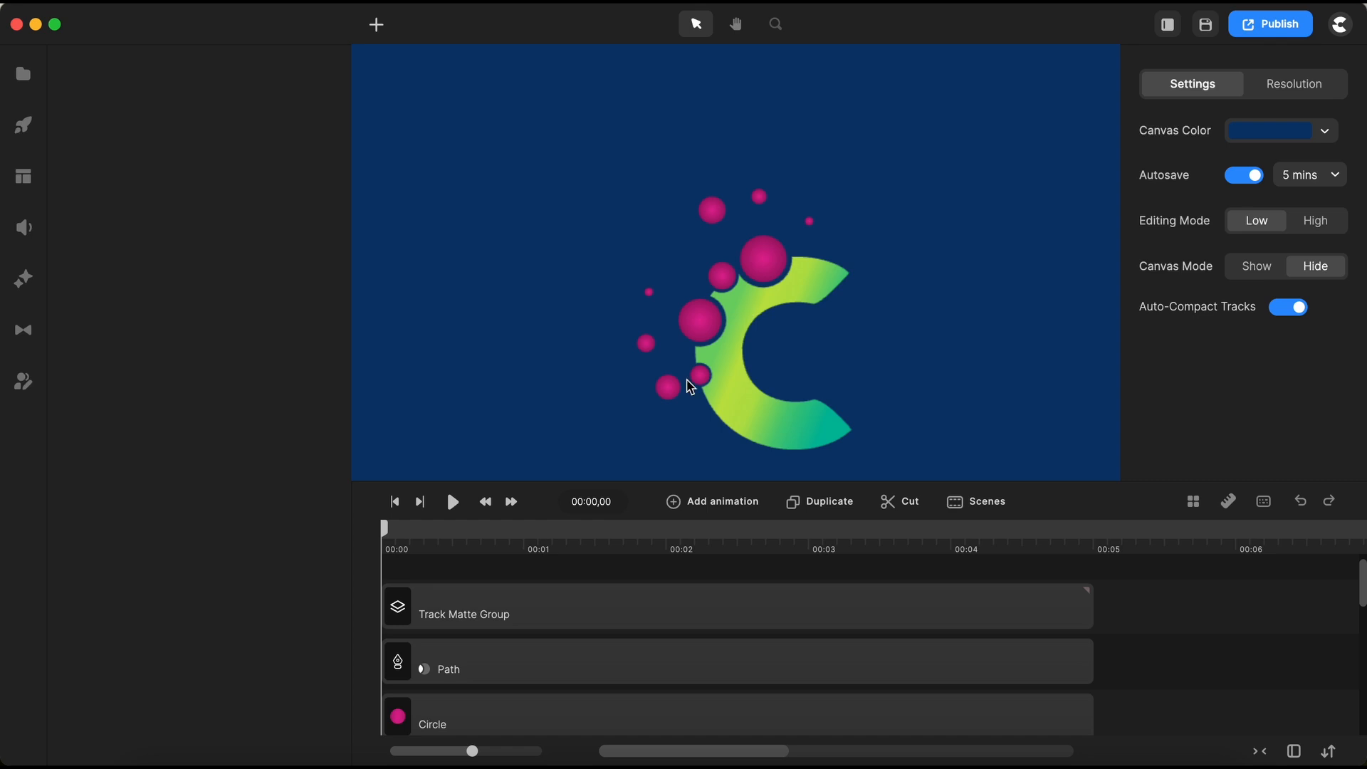
click(527, 627)
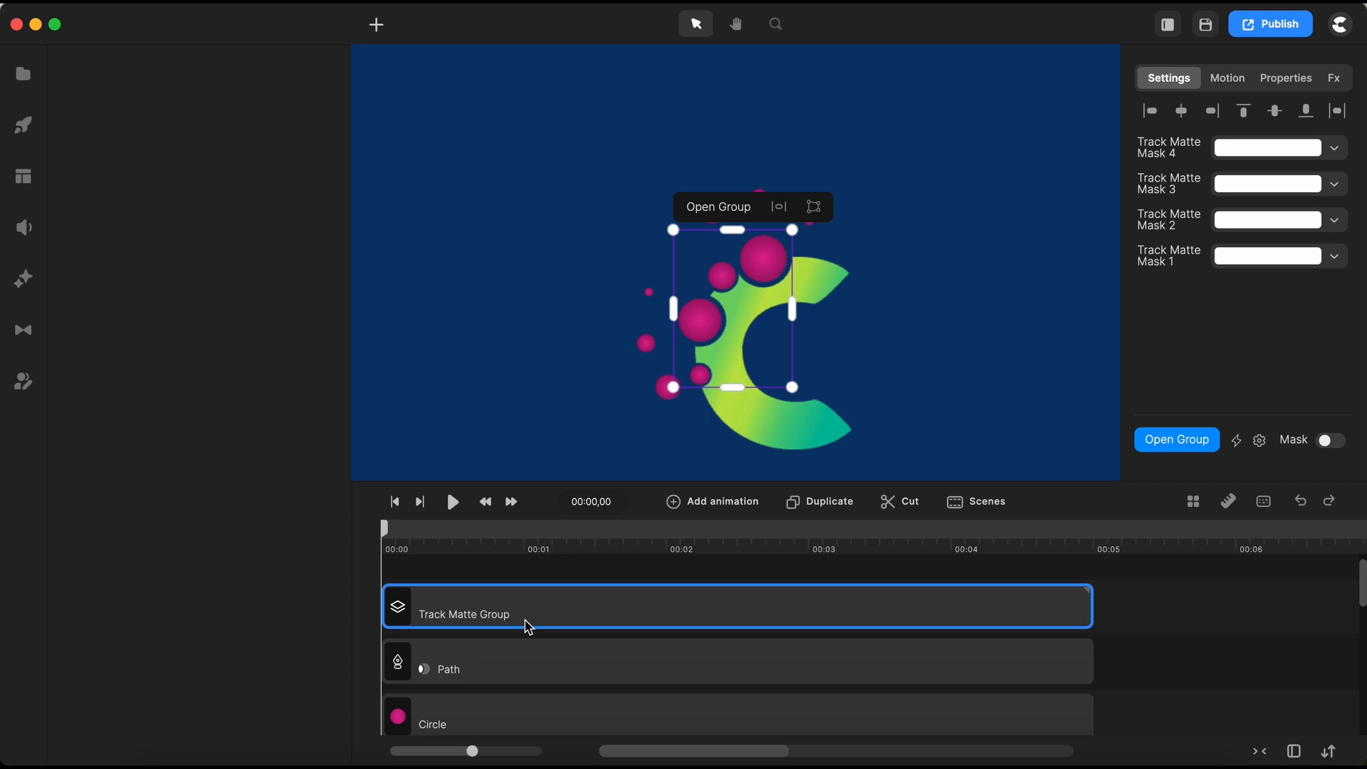
drag(656, 486, 659, 435)
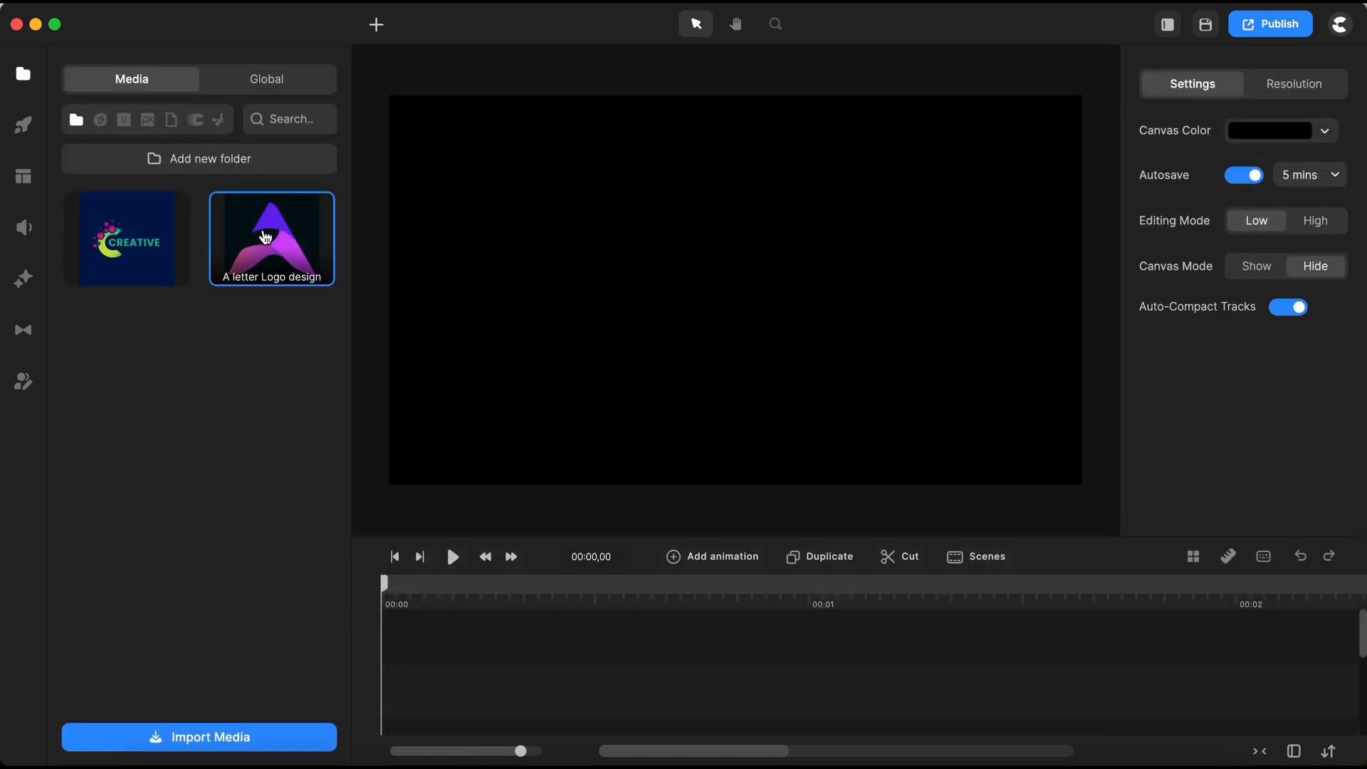
Step: Place the A letter Logo design image from the media library on the canvas
drag(252, 262, 581, 298)
click(398, 46)
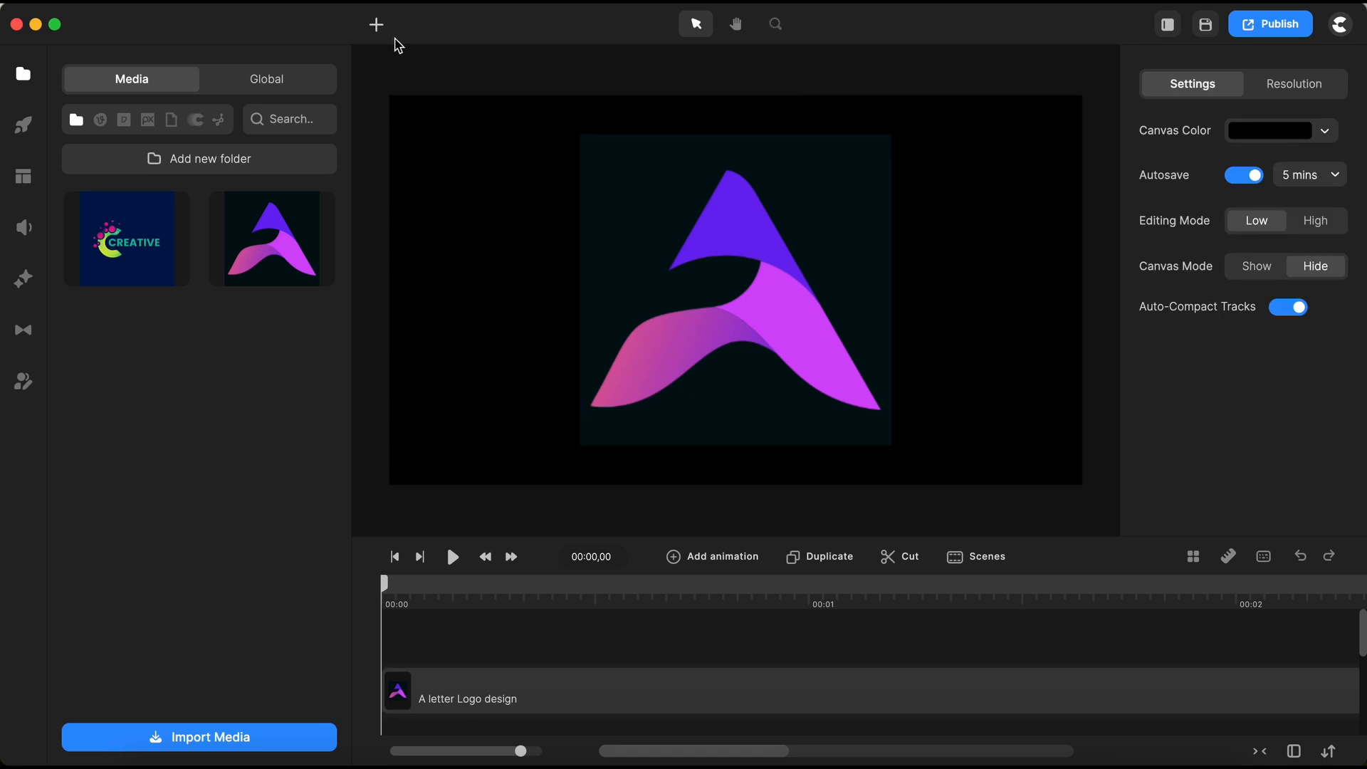
Step: Start a Pen path around the purple top shape, placing points at its left tip, its peak and the end of the peak's curve
click(377, 27)
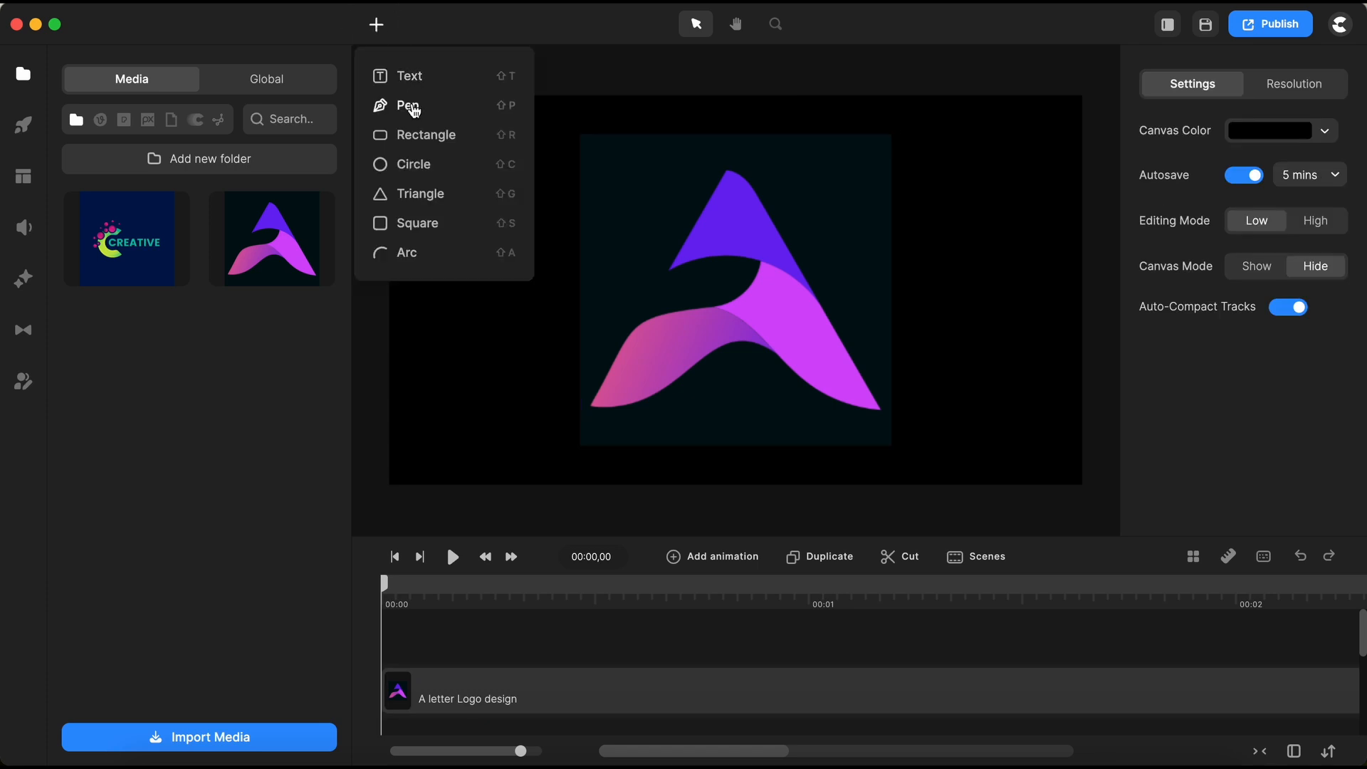
click(408, 107)
scroll(714, 244, up, 8)
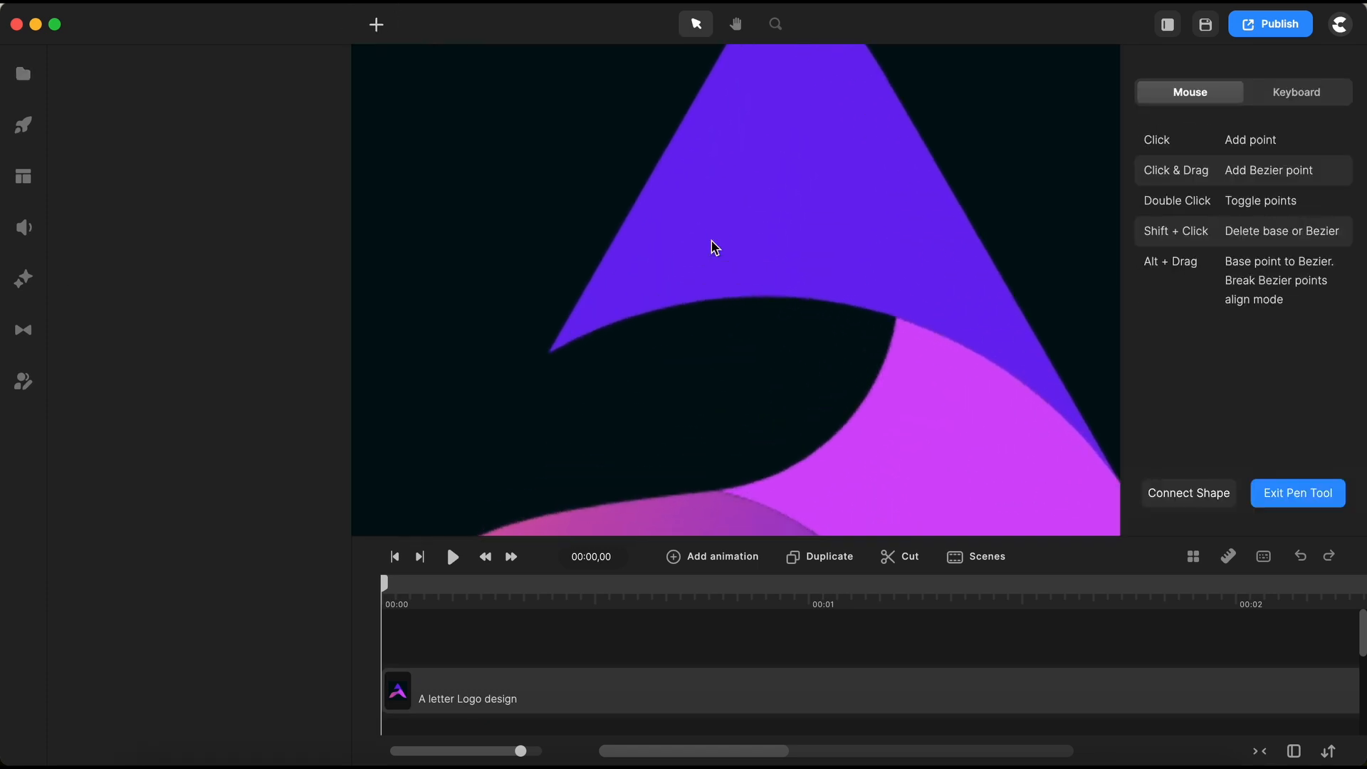
scroll(566, 358, up, 3)
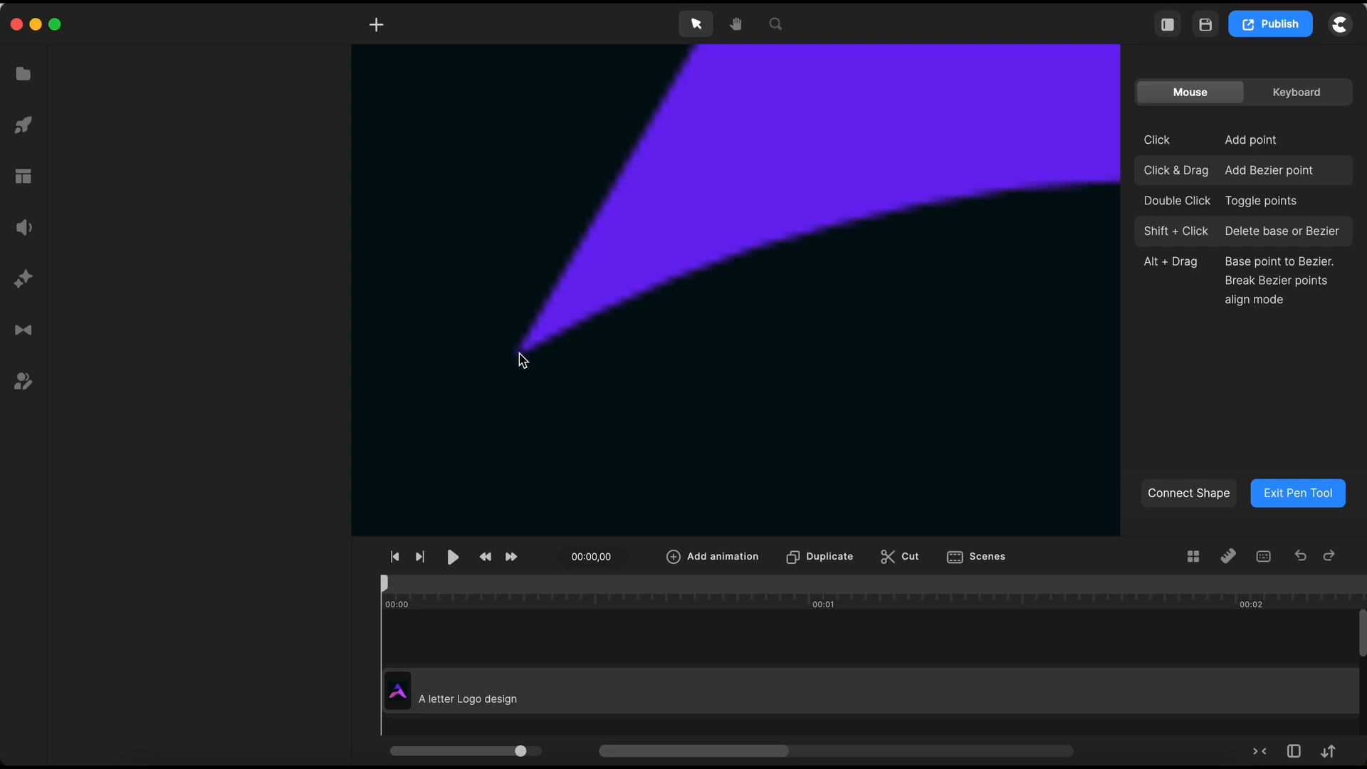
click(518, 354)
scroll(696, 226, down, 5)
scroll(662, 254, up, 4)
click(662, 253)
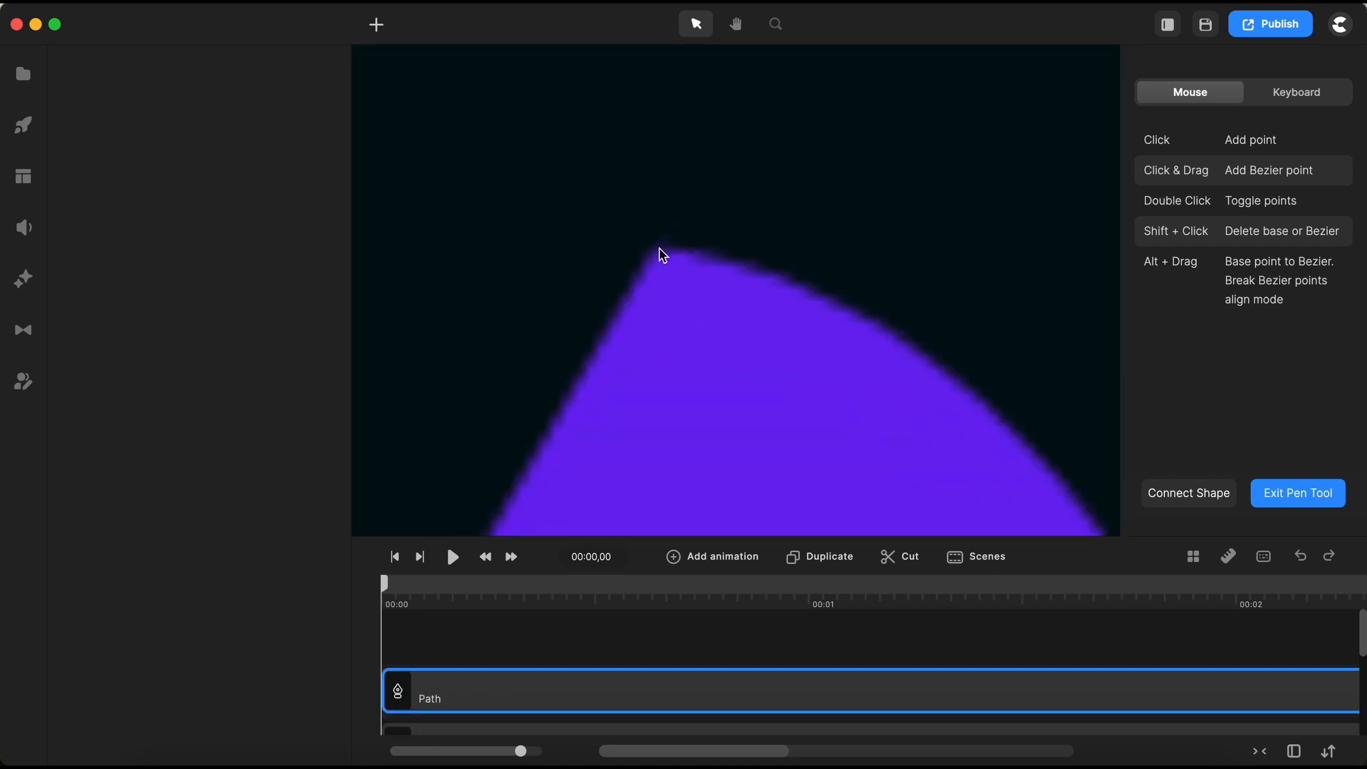
scroll(685, 275, up, 2)
scroll(746, 302, up, 4)
click(718, 305)
Step: Add path points at the purple shape's lower-right tip and the middle of its lower edge, and close the path at the left tip
scroll(771, 319, down, 6)
scroll(843, 457, up, 7)
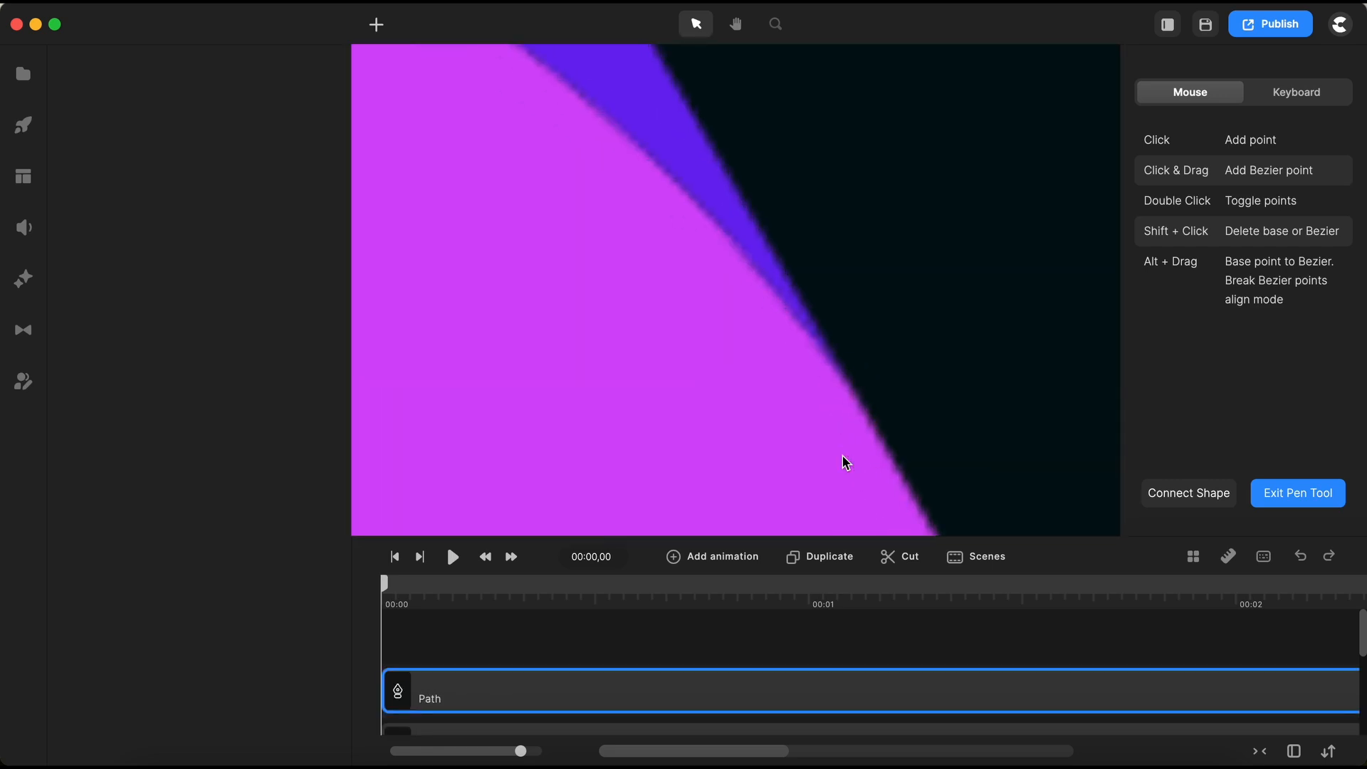
click(846, 382)
scroll(846, 382, down, 6)
scroll(729, 296, up, 4)
click(729, 295)
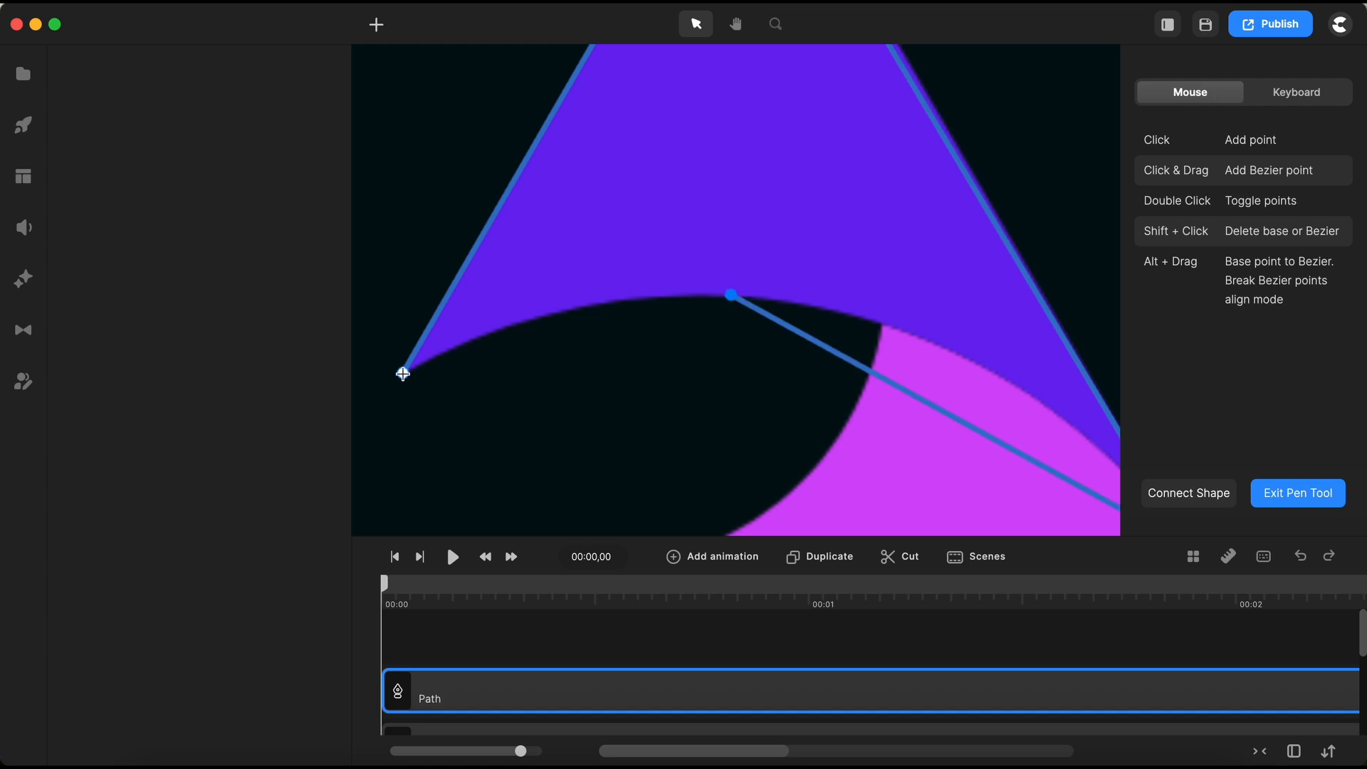
click(400, 371)
Step: Turn the lower edge's middle point into a Bezier point that follows the purple shape's arc, and finish point editing
scroll(720, 304, up, 2)
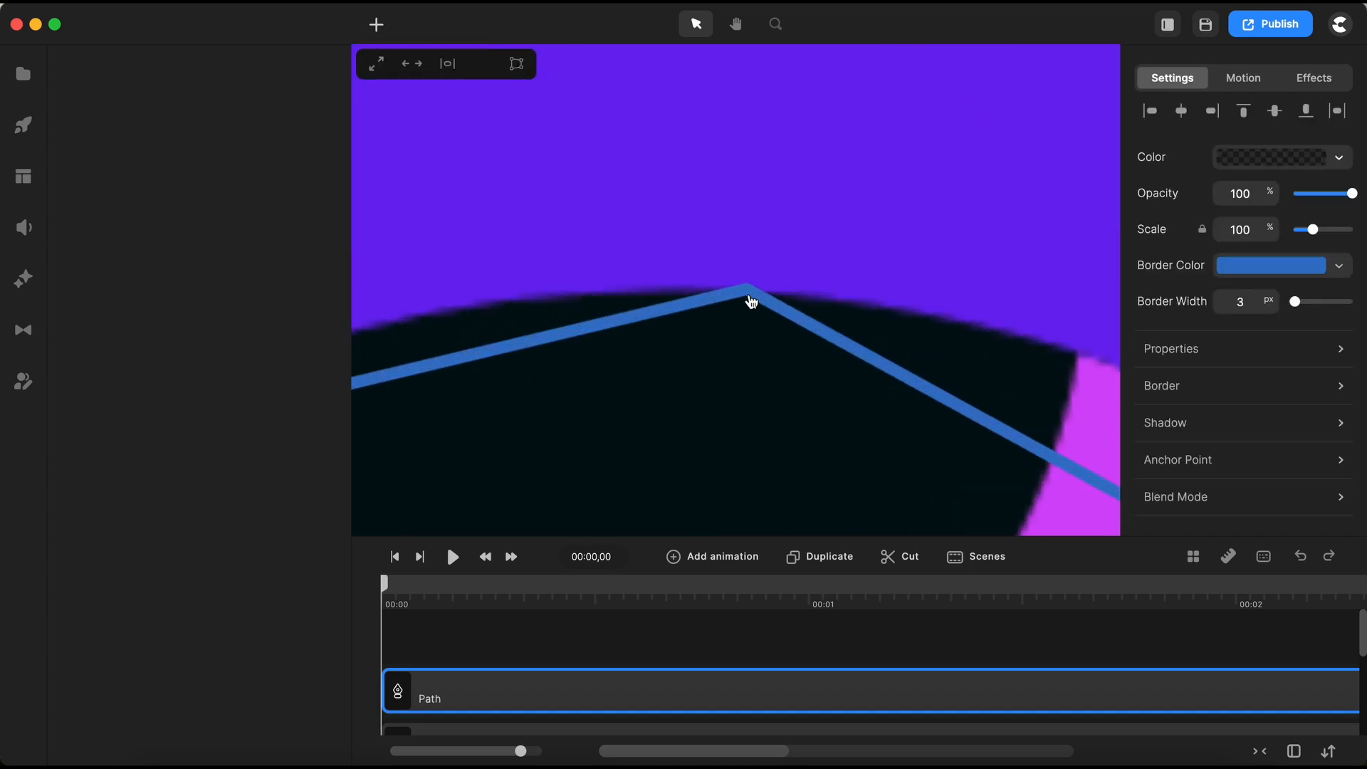
click(746, 291)
scroll(775, 323, down, 5)
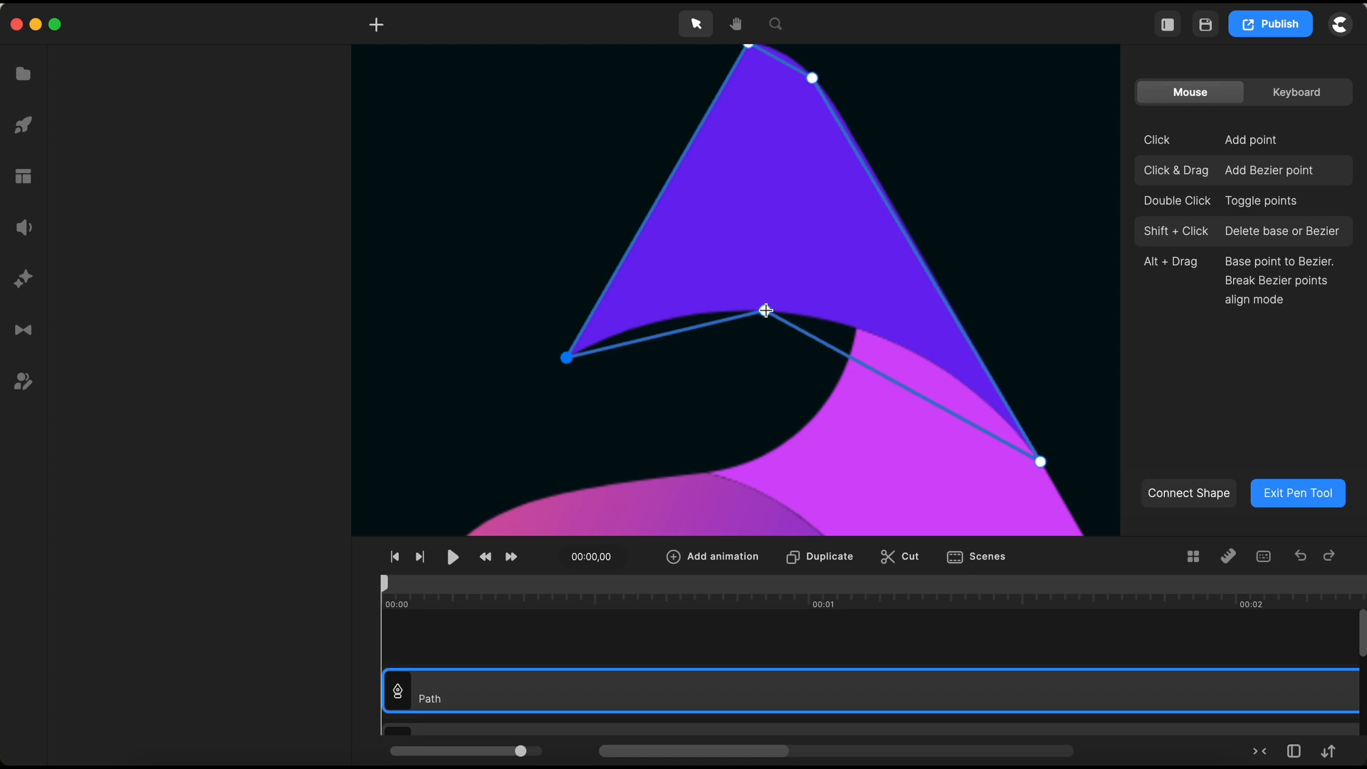
drag(766, 310, 638, 309)
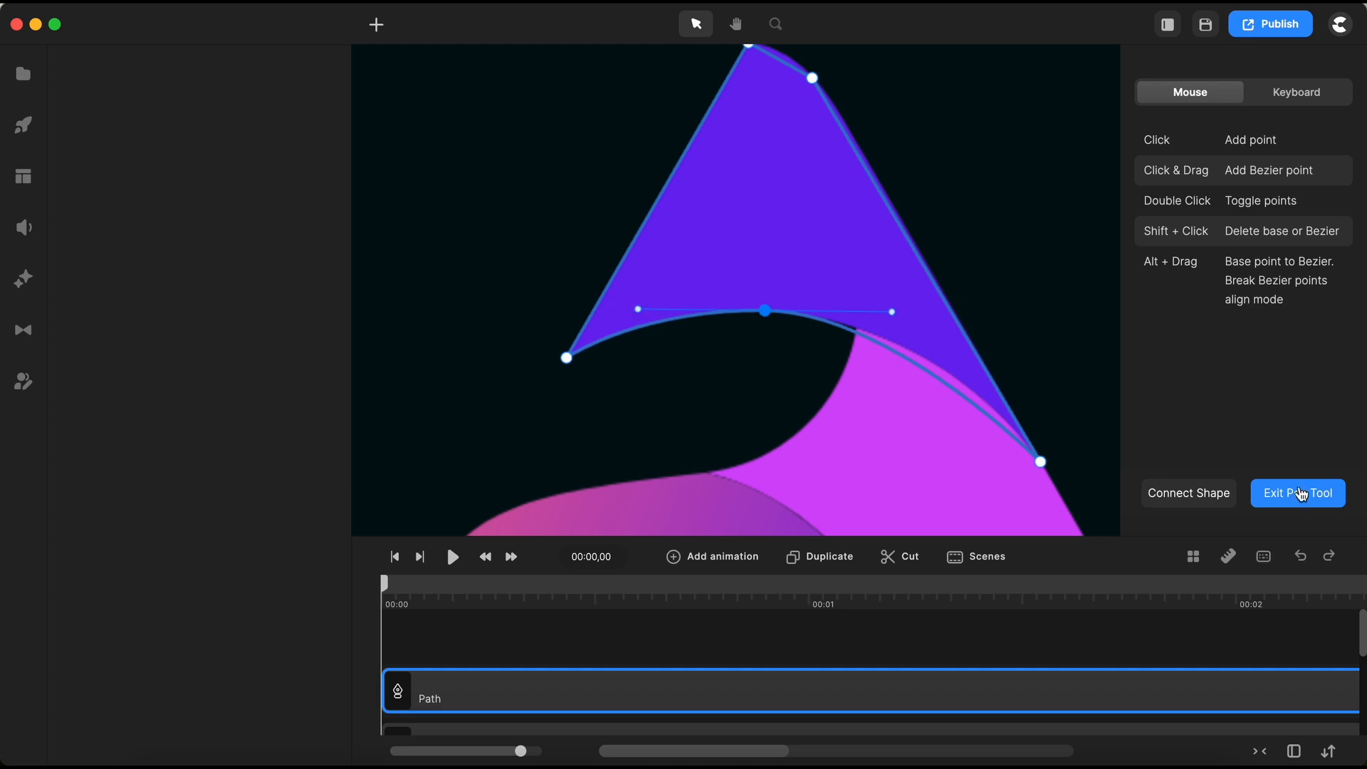
click(1300, 493)
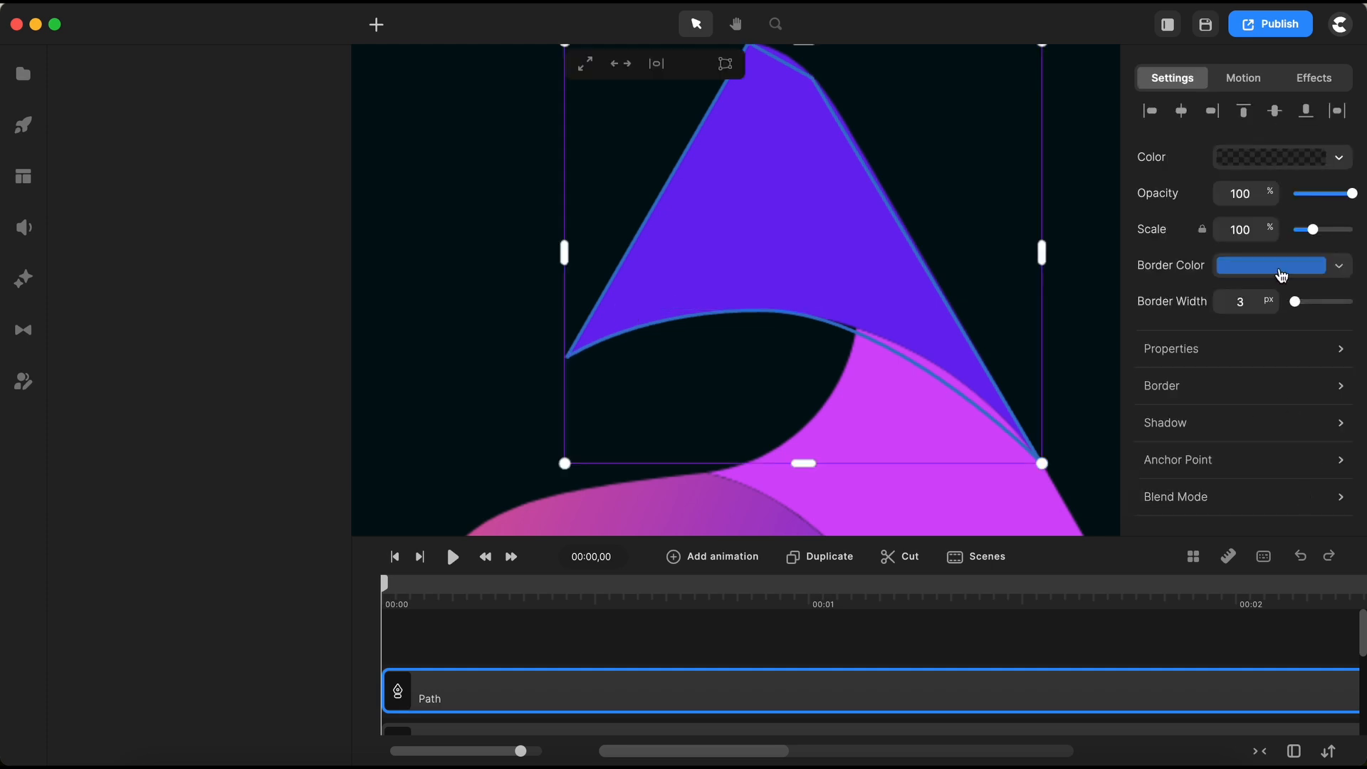
Step: Give the traced path a yellow 9 px border and reduce its opacity to 39%
click(1282, 275)
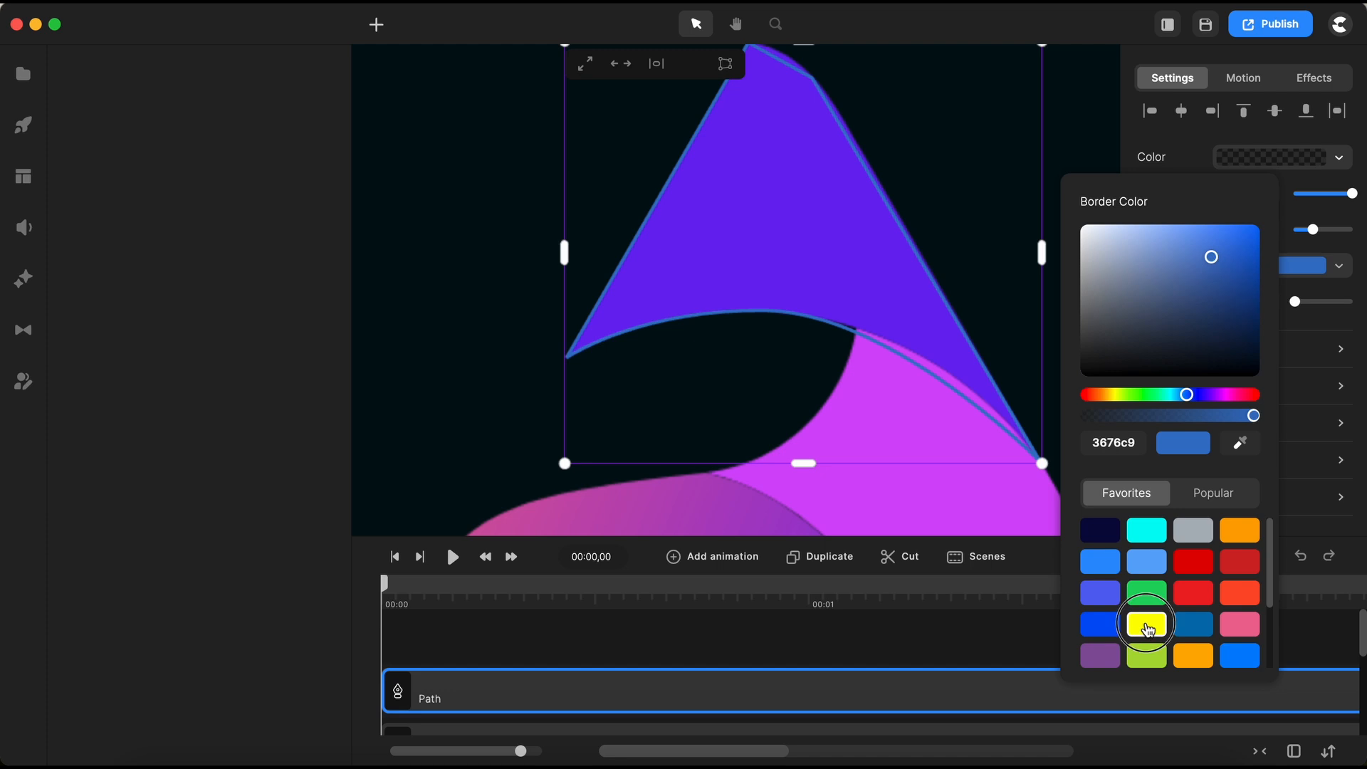
click(1147, 627)
click(1346, 219)
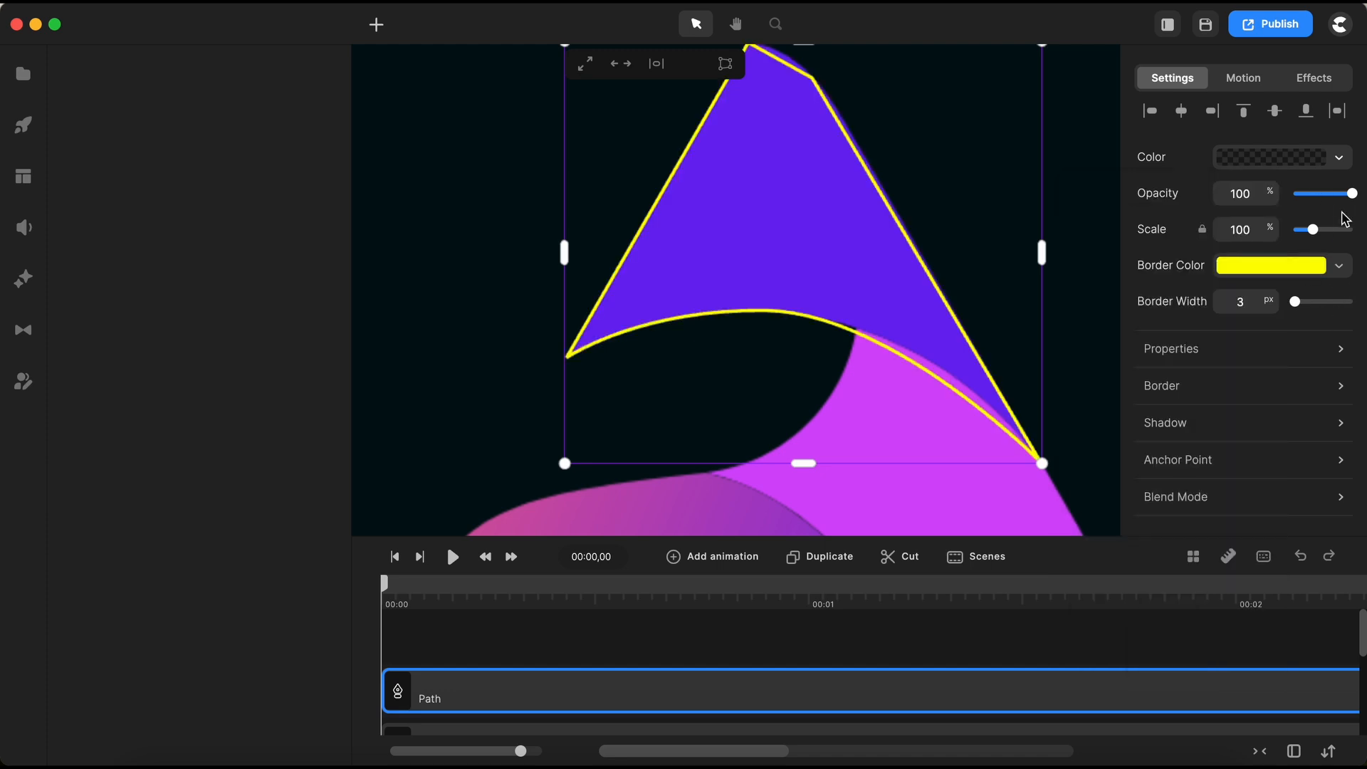
drag(1353, 194, 1336, 195)
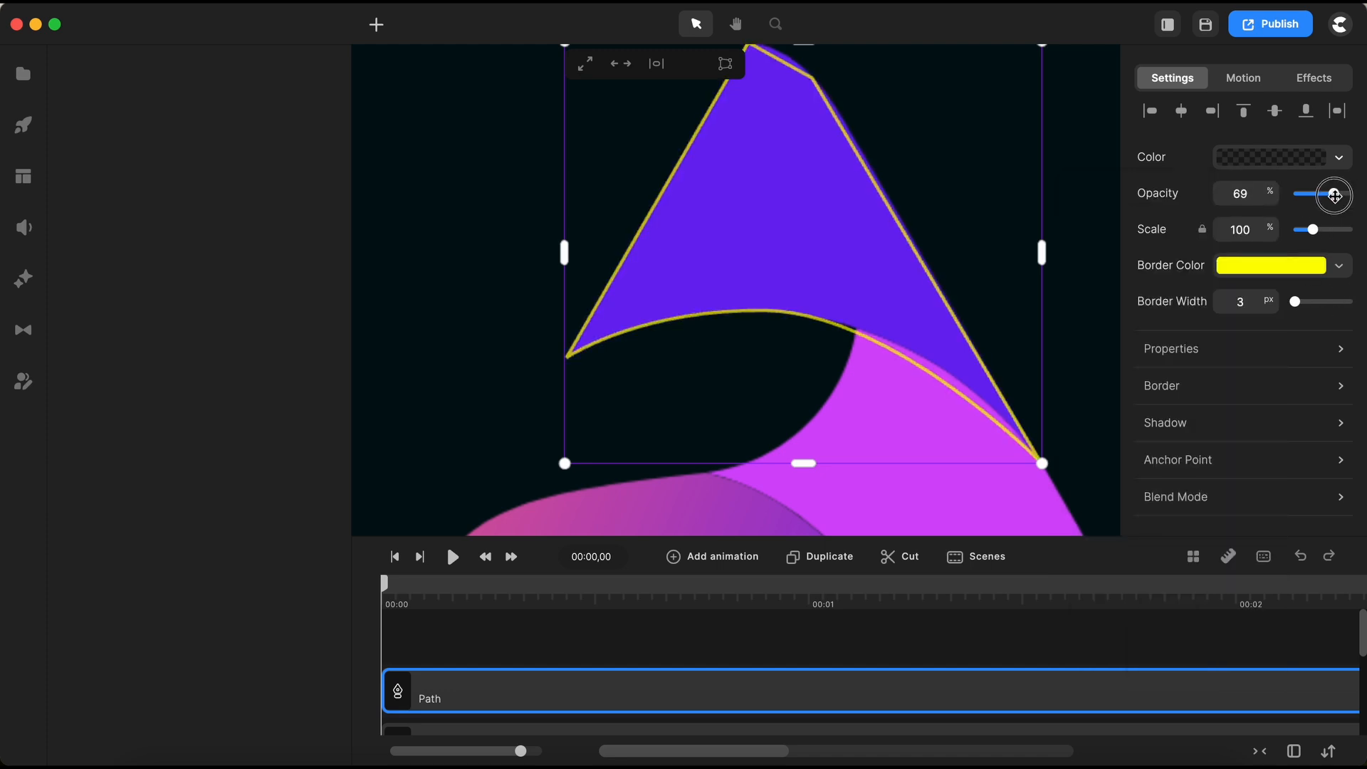
drag(1295, 302, 1298, 302)
click(1162, 385)
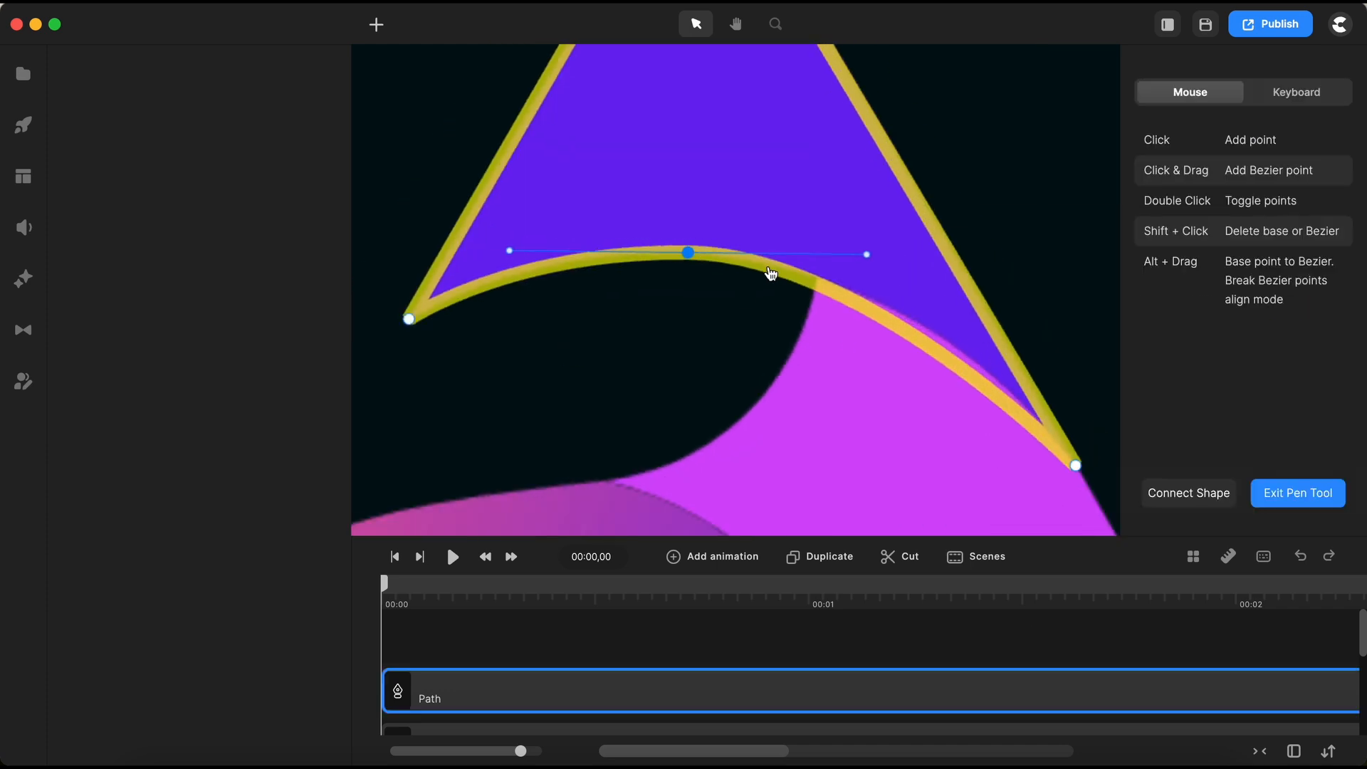
drag(1333, 193, 1316, 193)
Step: Adjust the path's points and Bezier handles so its rounded peak, outer tips and lower arc follow the purple shape
scroll(757, 257, left, 3)
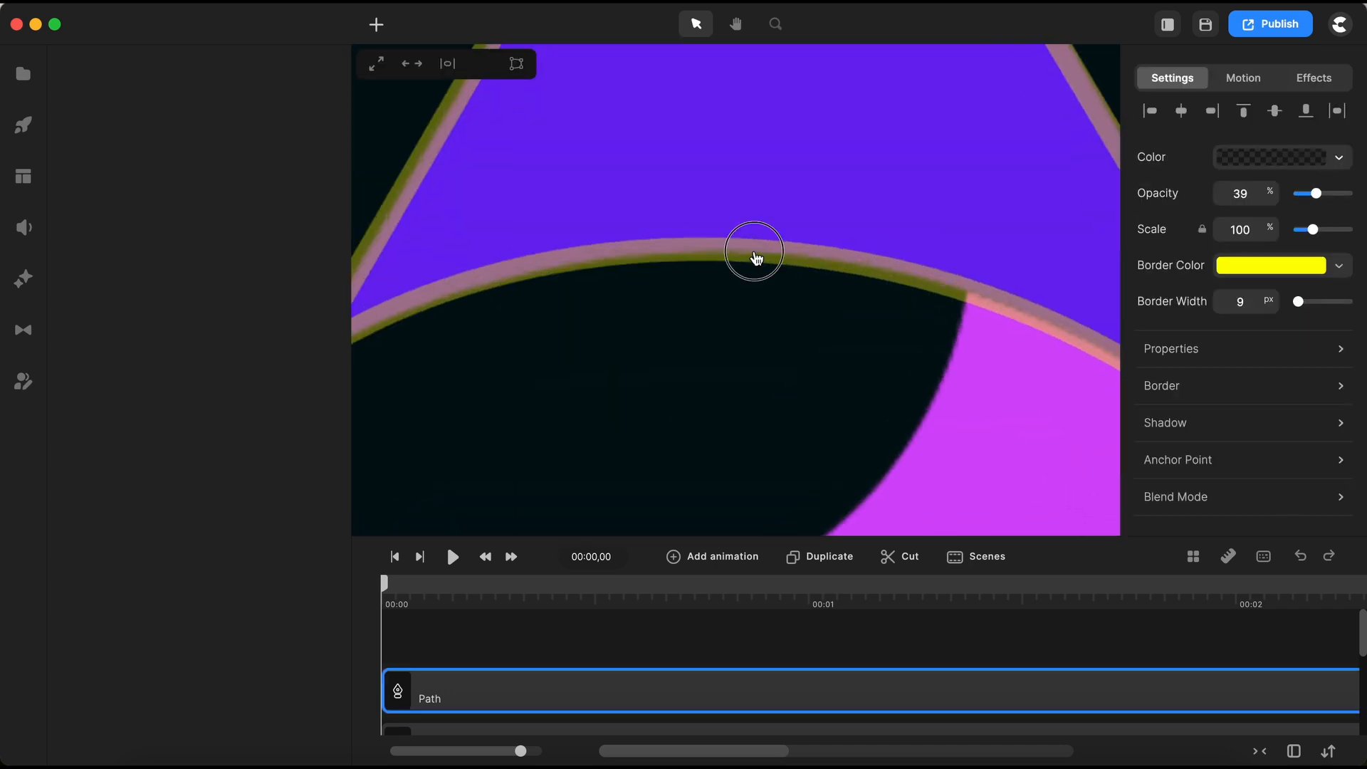
double_click(757, 258)
scroll(757, 258, left, 5)
drag(425, 308, 407, 332)
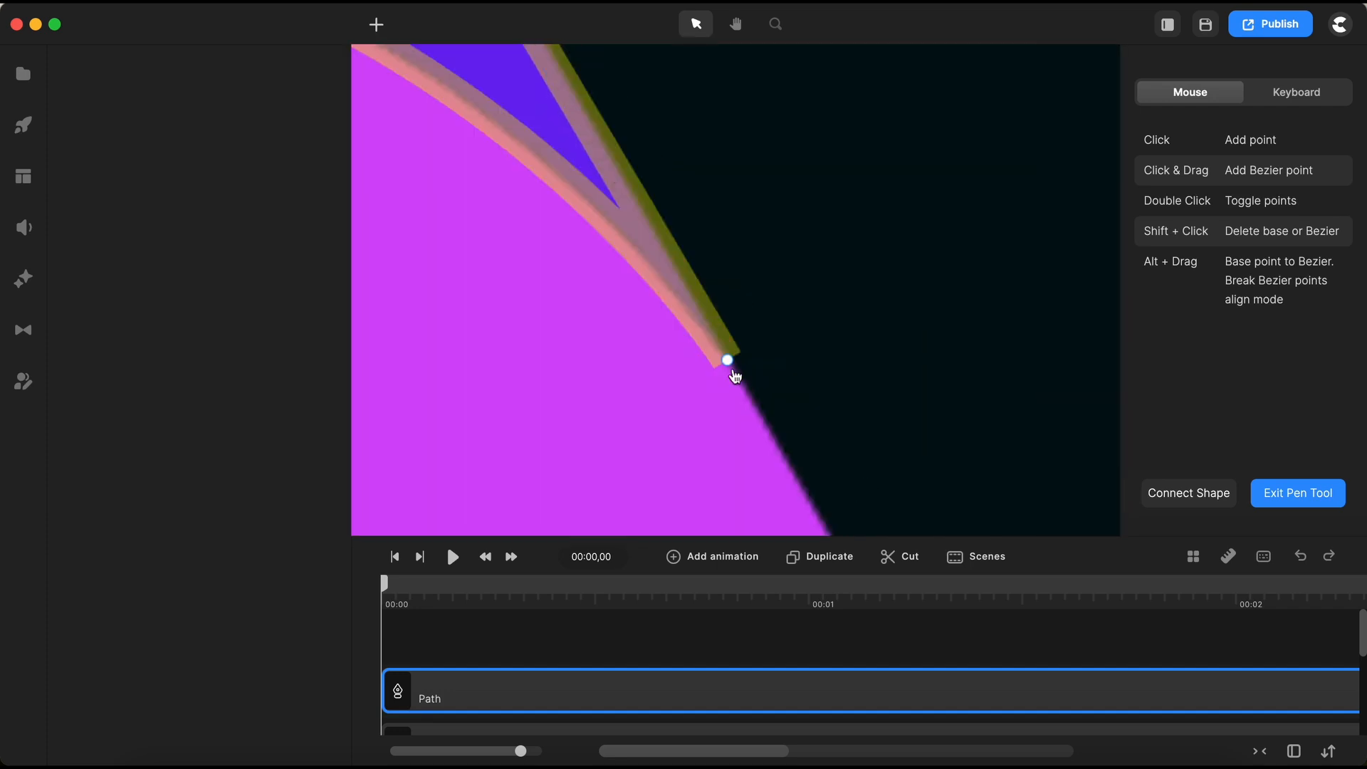
mouse_move(724, 360)
mouse_down()
mouse_move(826, 385)
mouse_move(762, 302)
mouse_up()
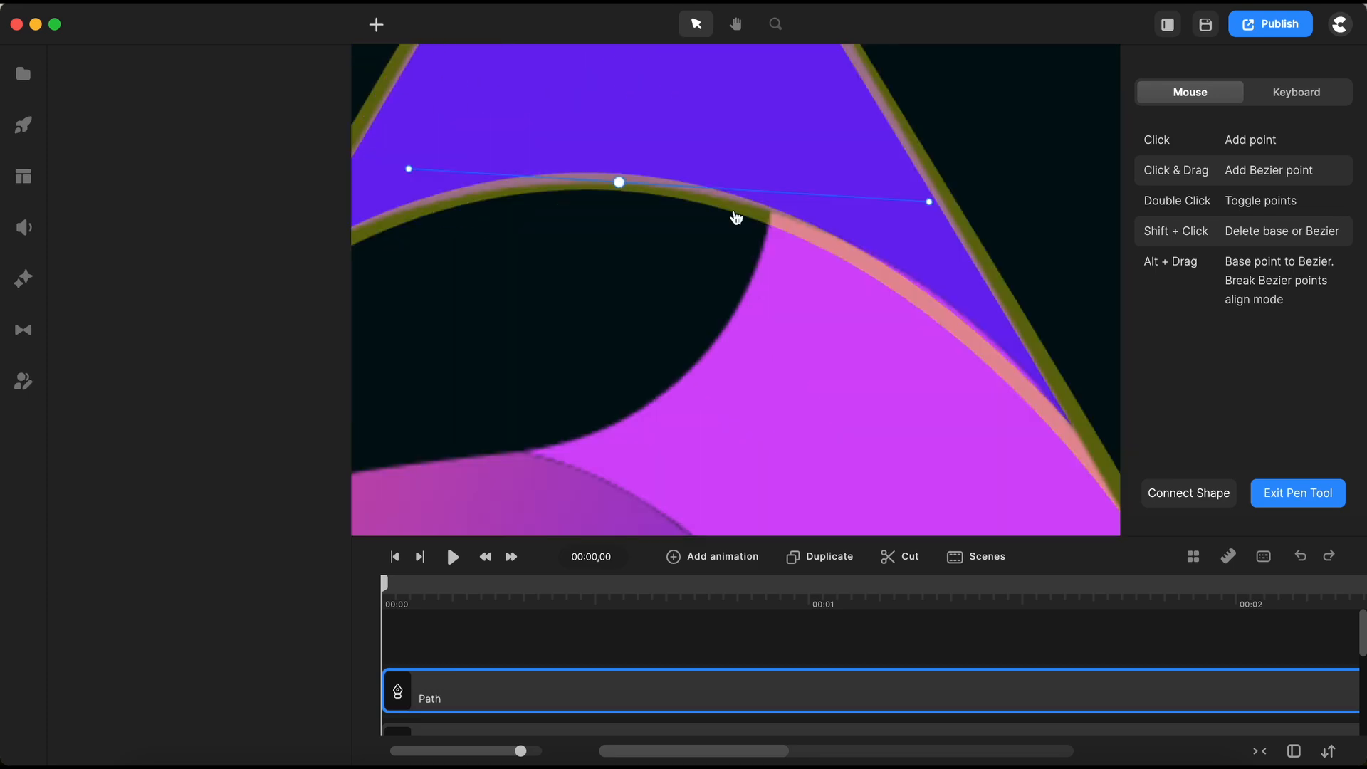
drag(931, 201, 962, 208)
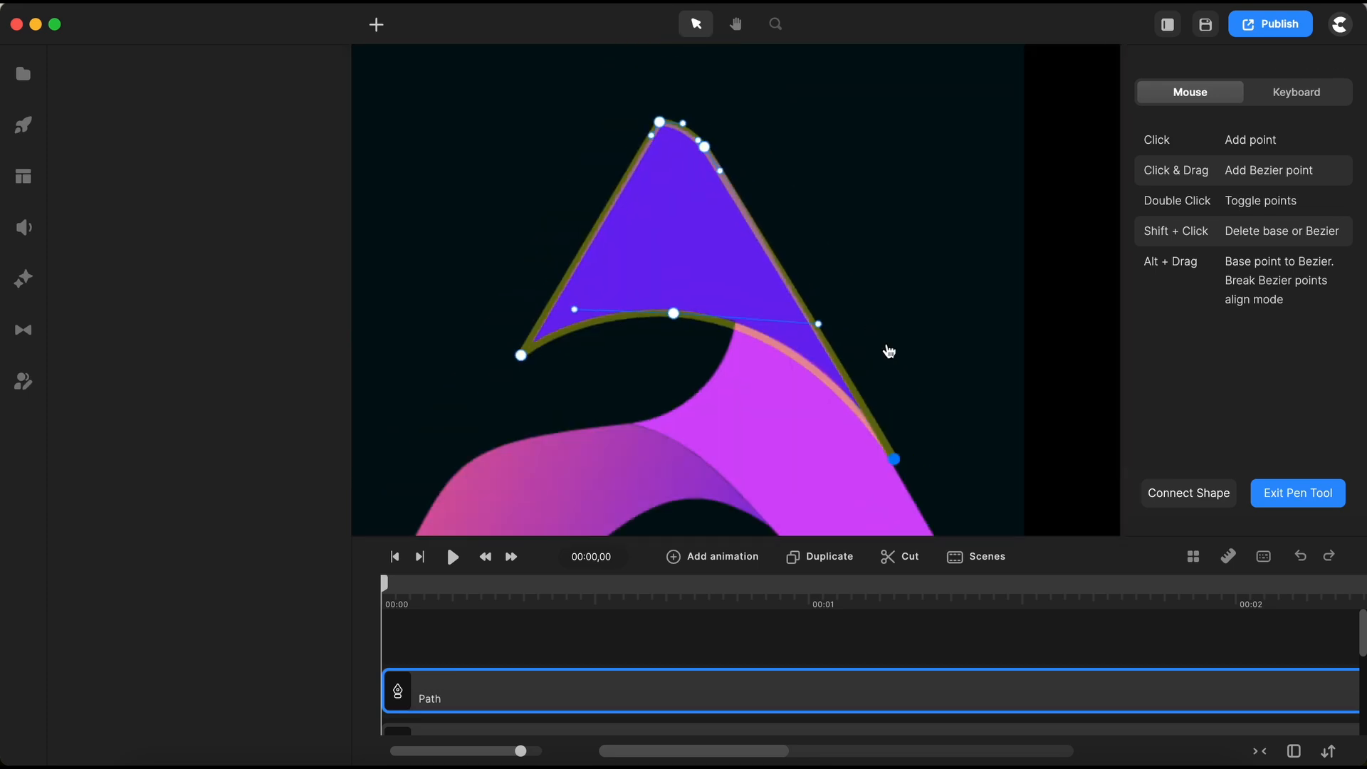
click(1310, 498)
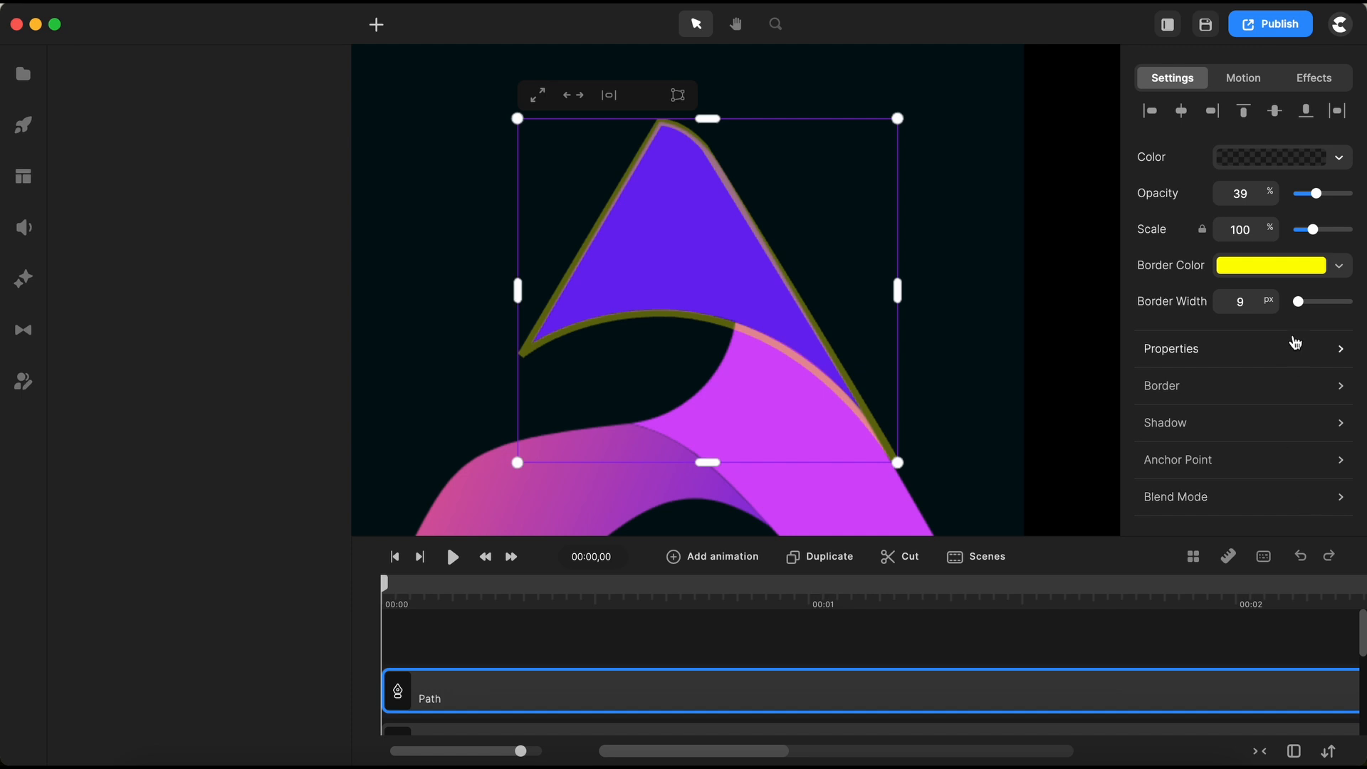
Step: Give the path a borderless fill in the purple sampled from the logo, at 100% opacity
drag(1287, 300, 1261, 303)
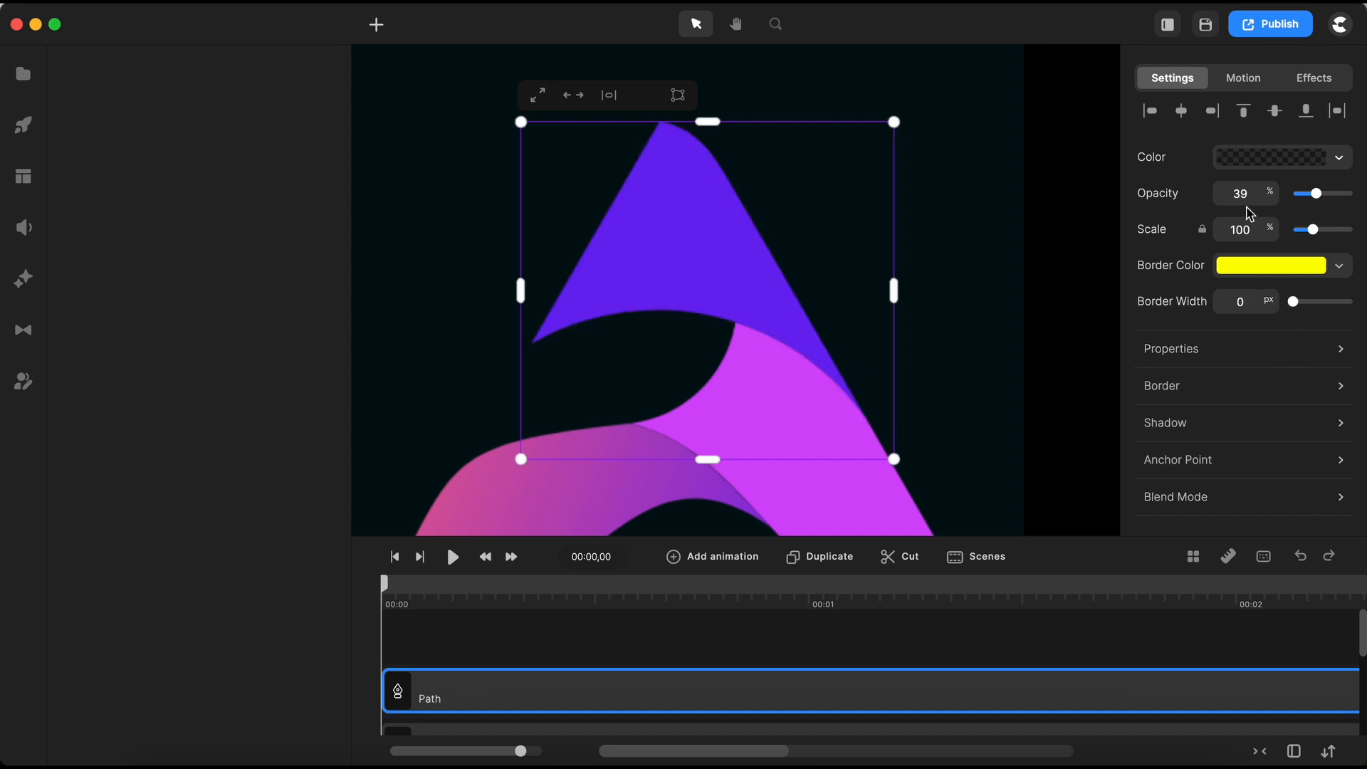
click(1262, 162)
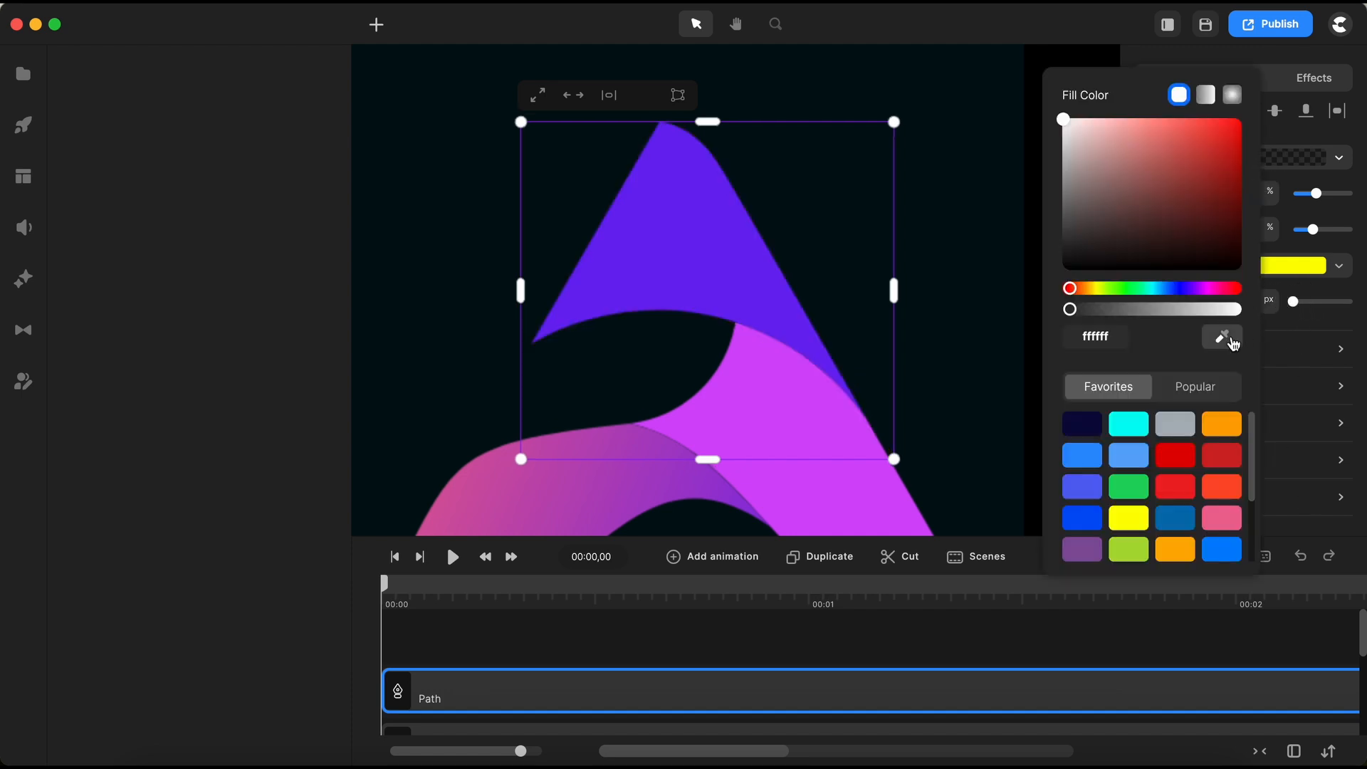
click(1225, 342)
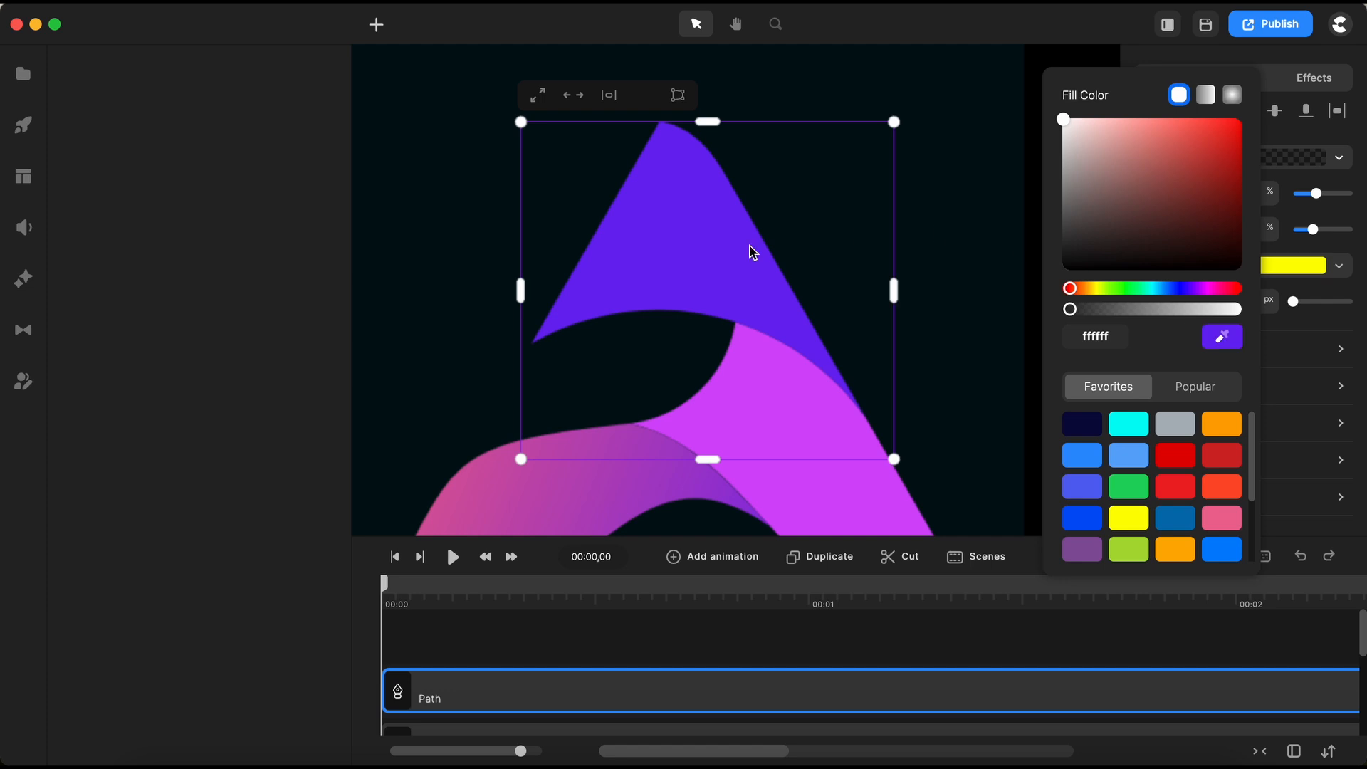
click(709, 251)
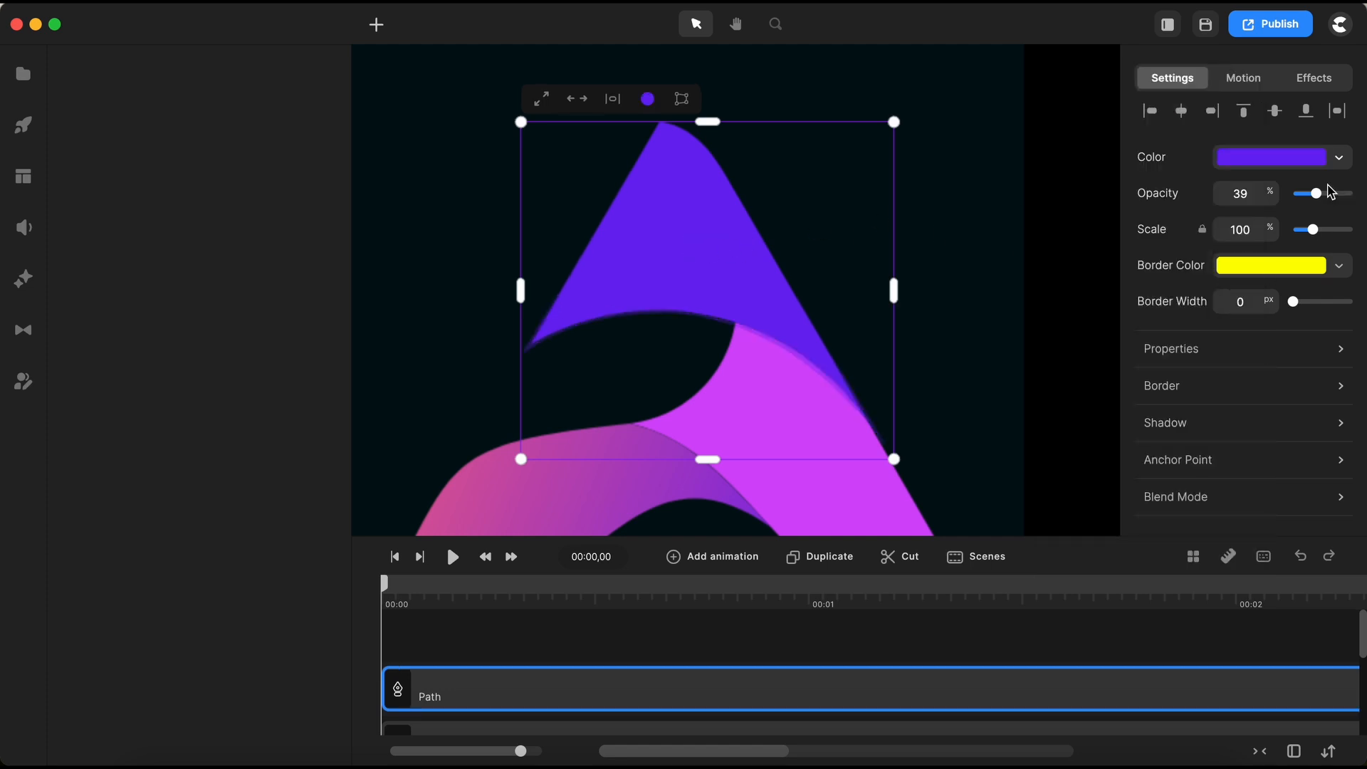
drag(1317, 193, 1358, 195)
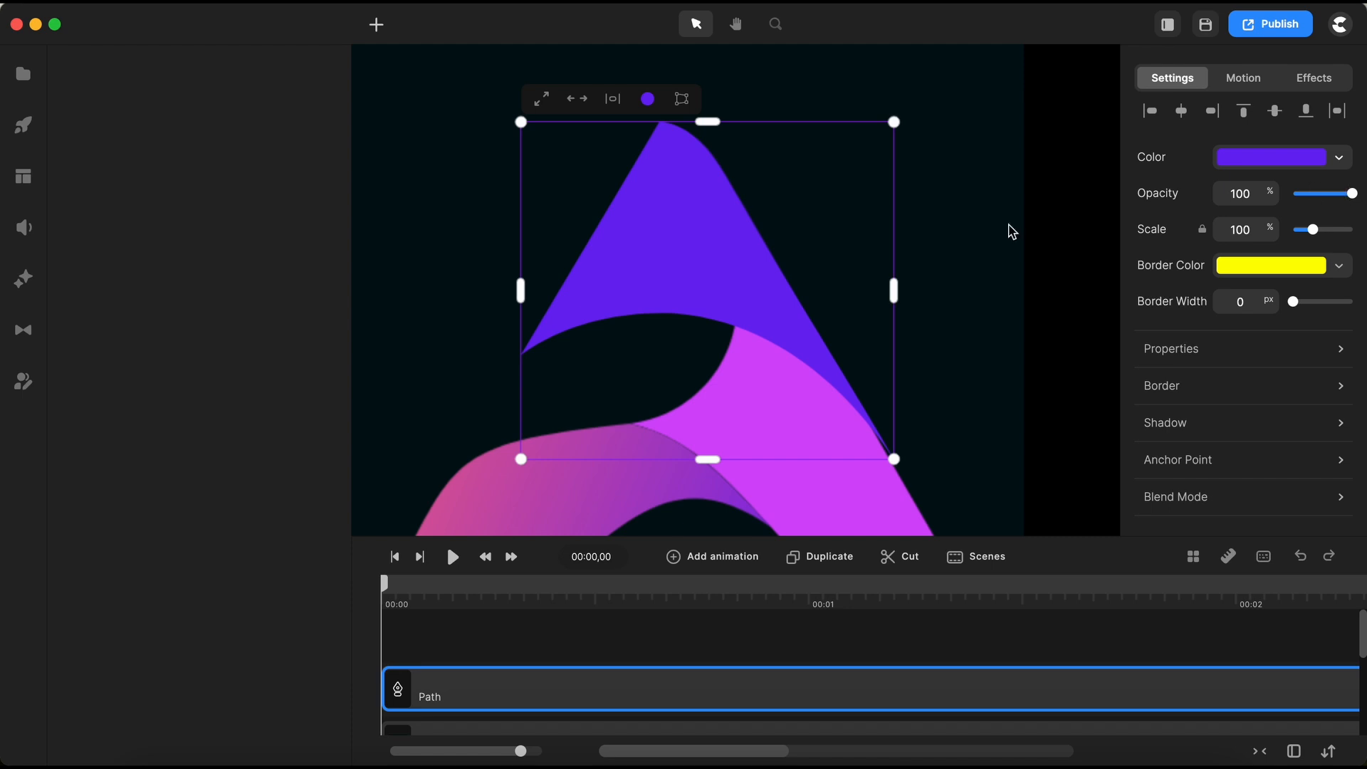
Step: Move the purple path's lower-right tip point onto the outer edge of the magenta shape to remove the overshoot
click(977, 293)
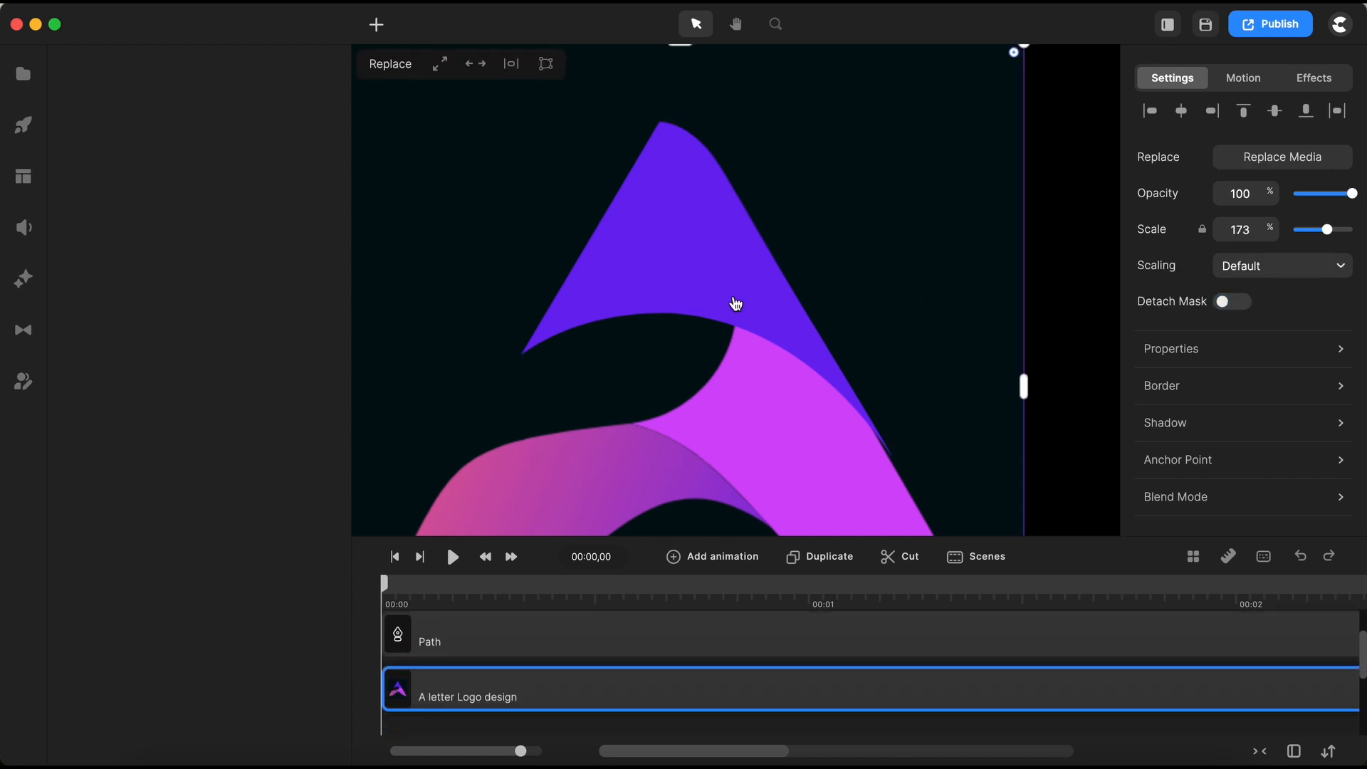
scroll(736, 304, down, 5)
scroll(767, 391, up, 6)
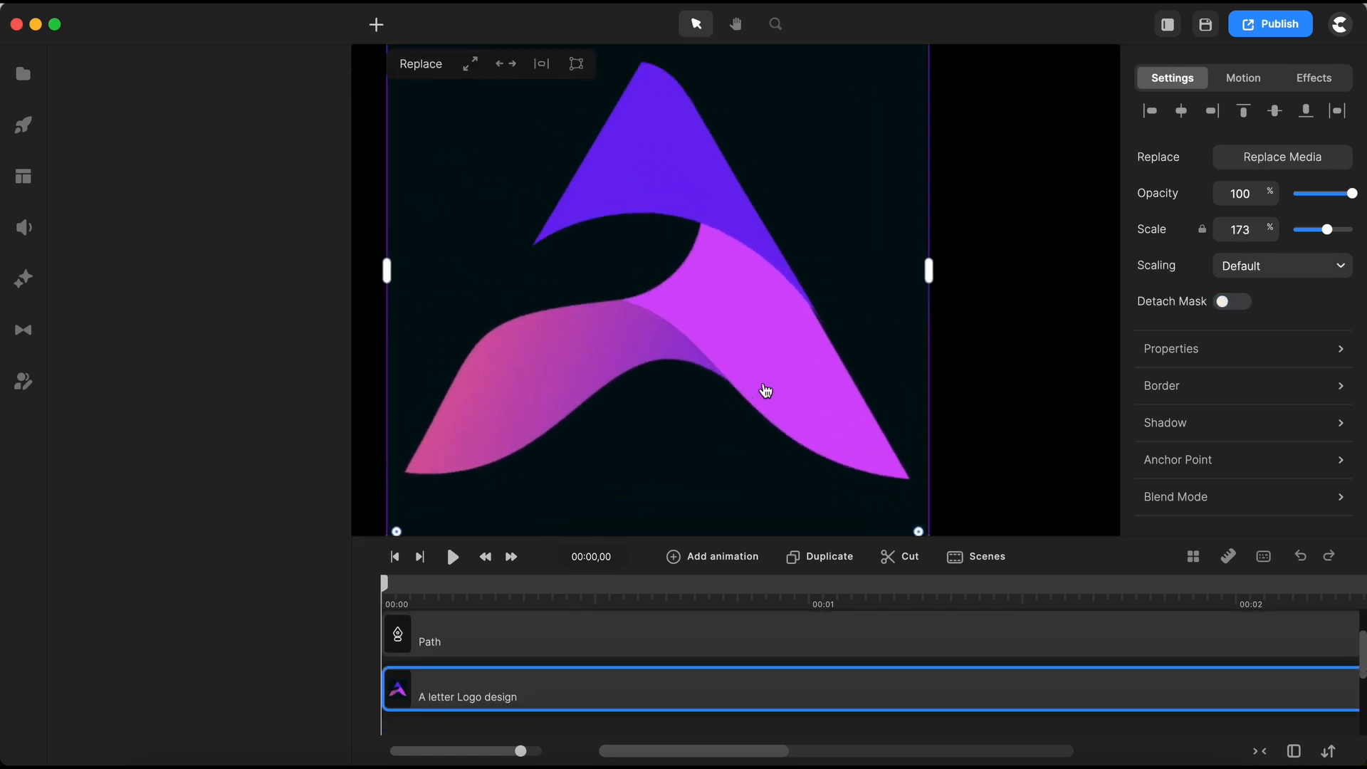
scroll(766, 391, up, 2)
scroll(834, 321, up, 3)
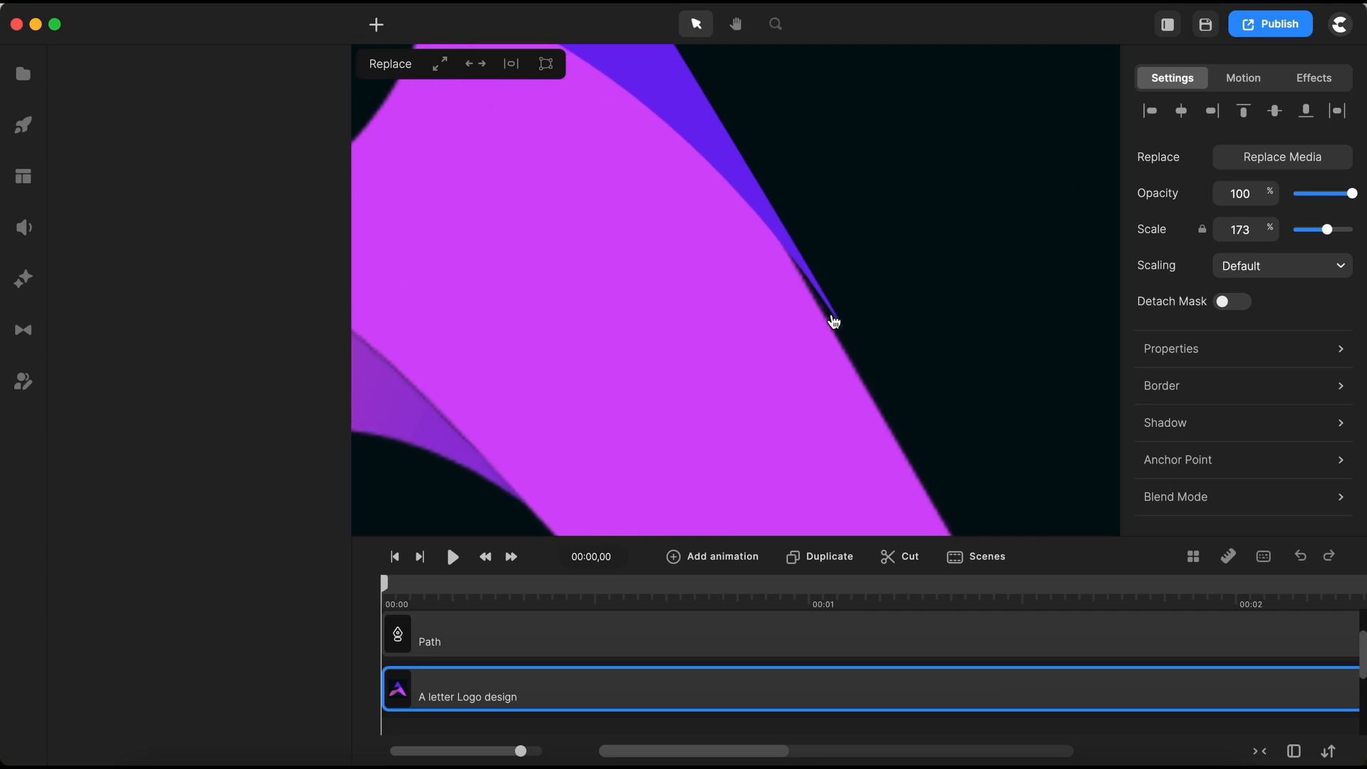
scroll(813, 365, down, 1)
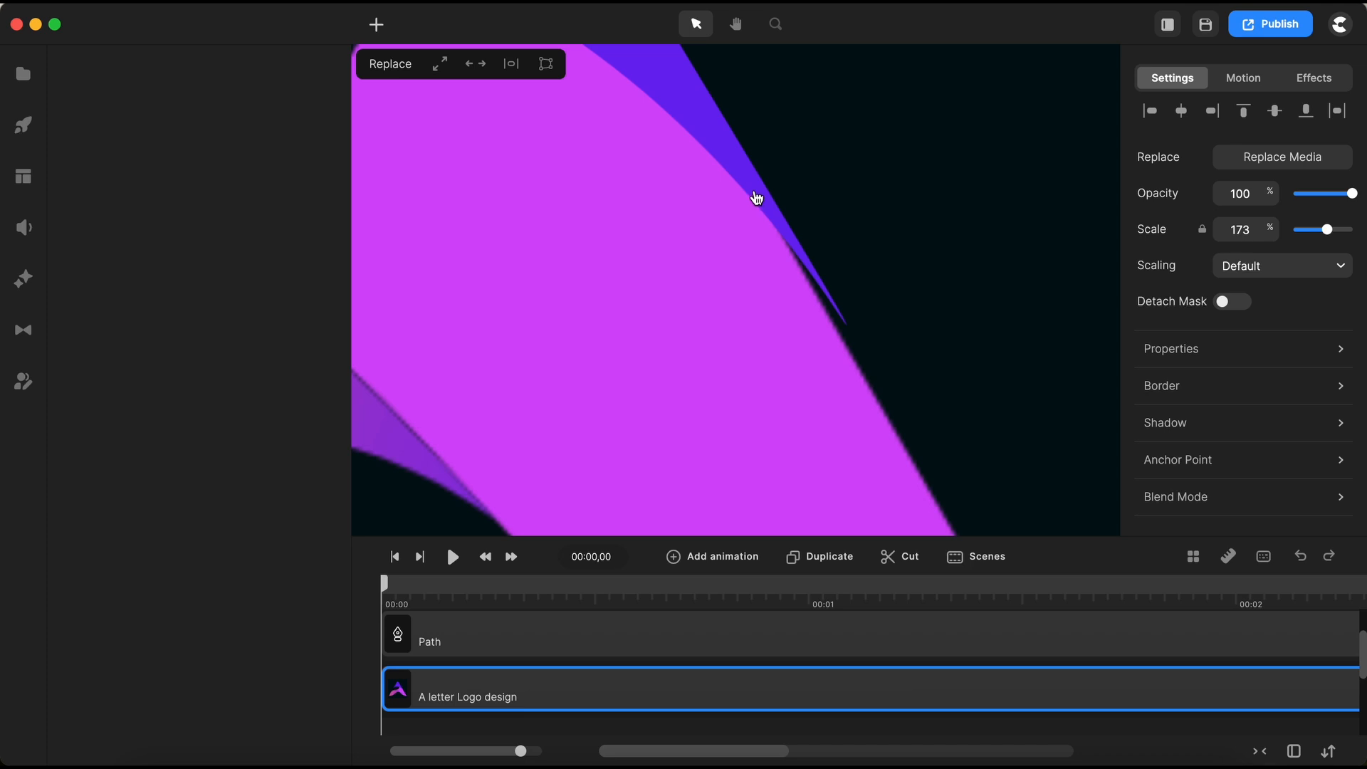
double_click(752, 189)
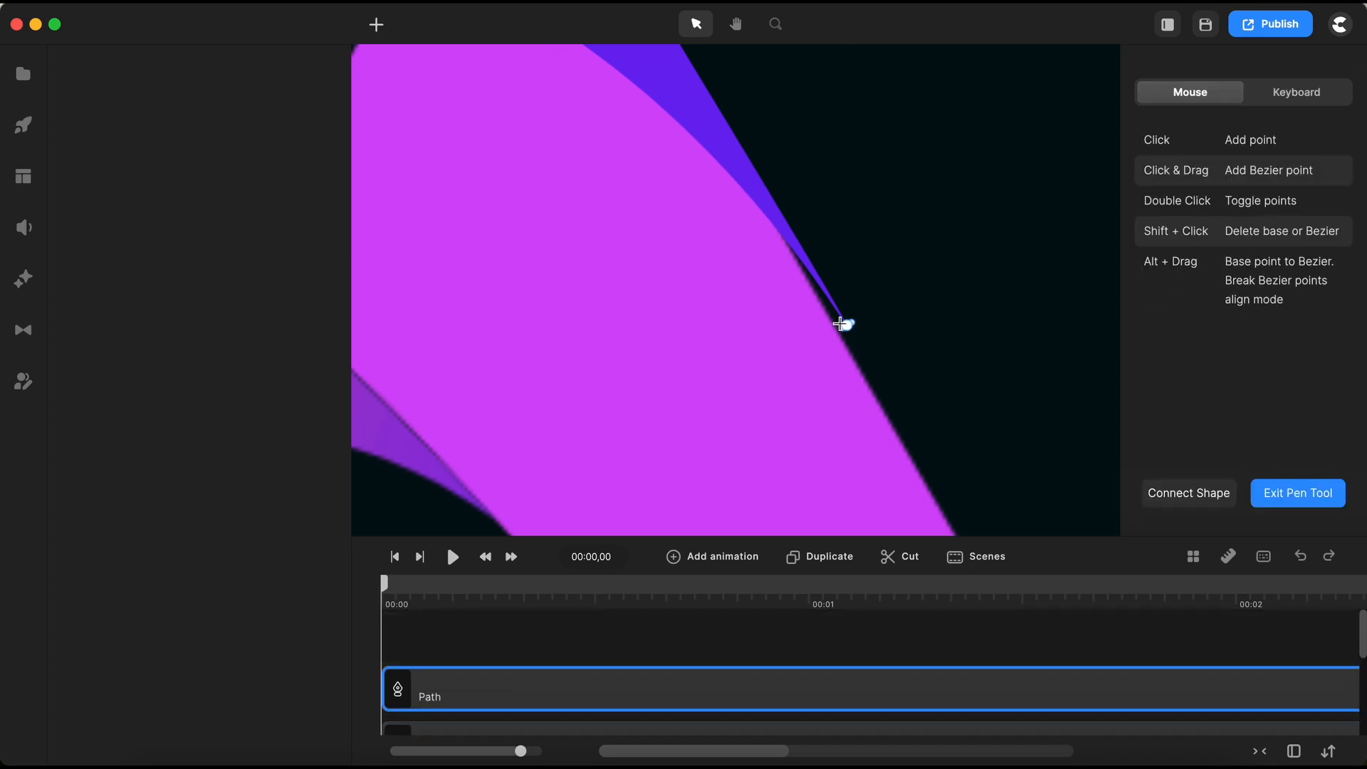
scroll(841, 324, up, 2)
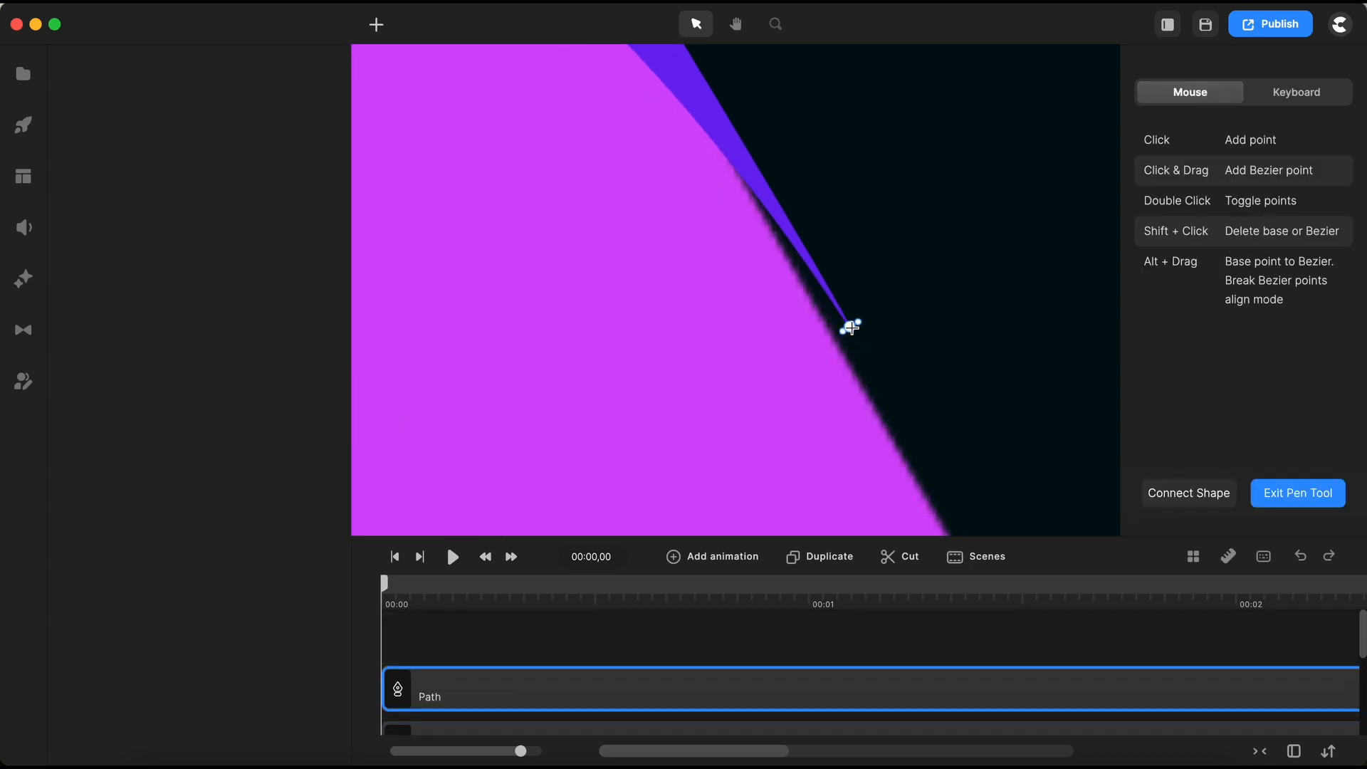
drag(850, 326, 780, 234)
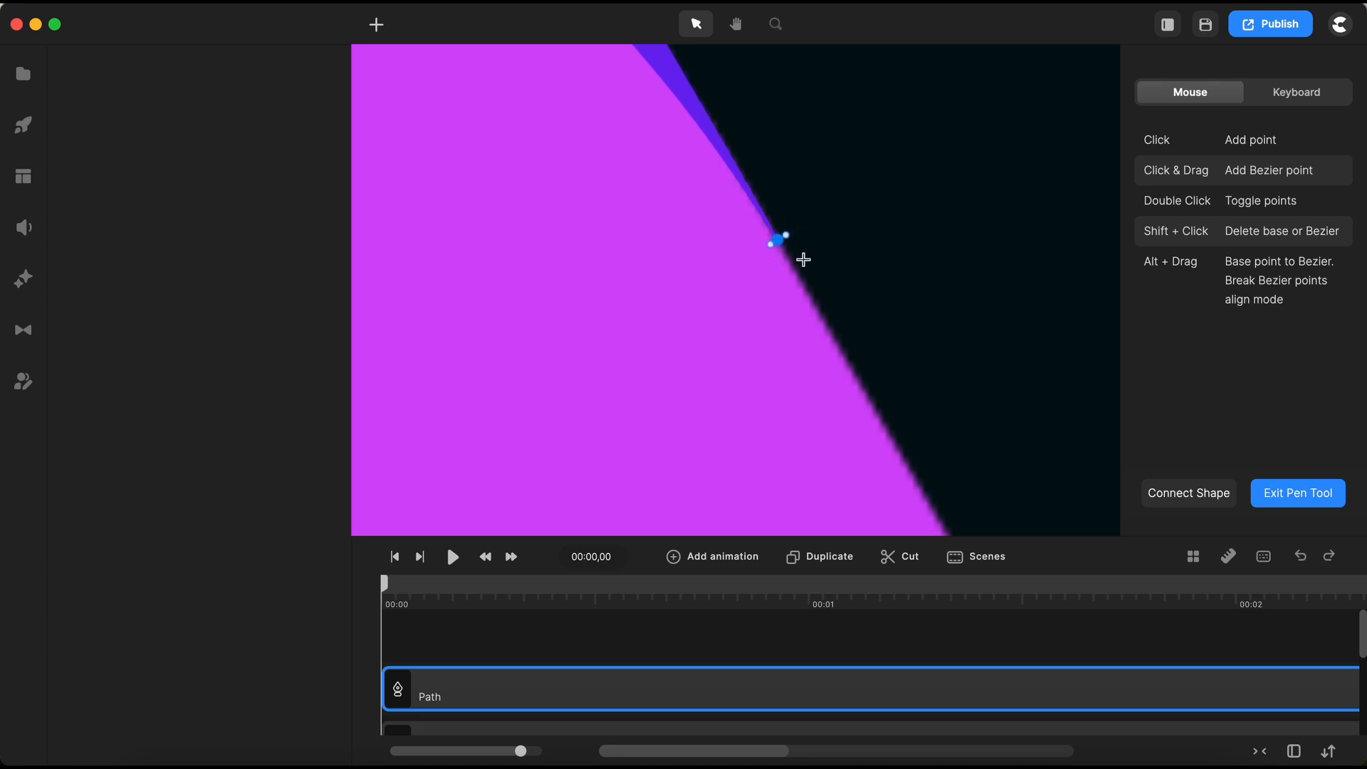
scroll(855, 306, down, 3)
scroll(855, 306, down, 3)
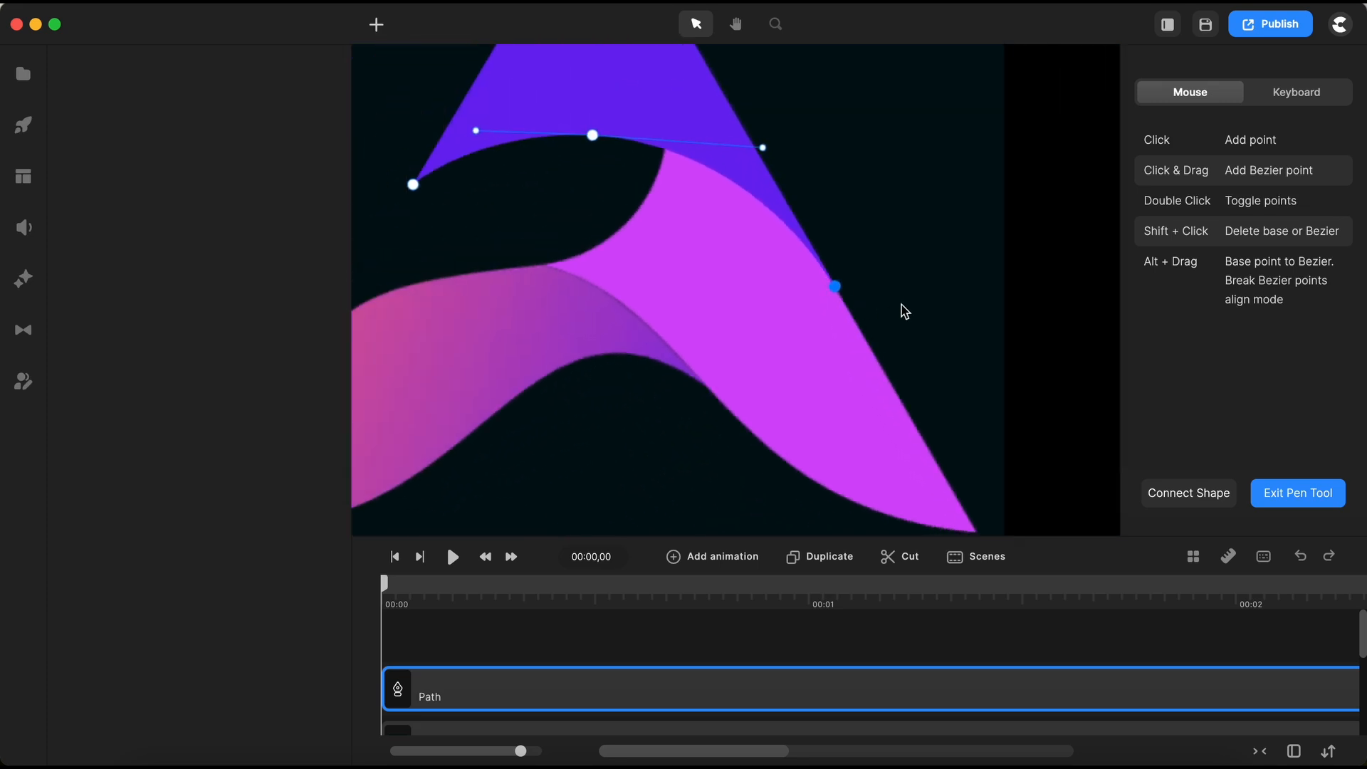
Step: Finish editing the purple path and inspect how its lower-right tip meets the magenta shape's outer edge
click(1293, 498)
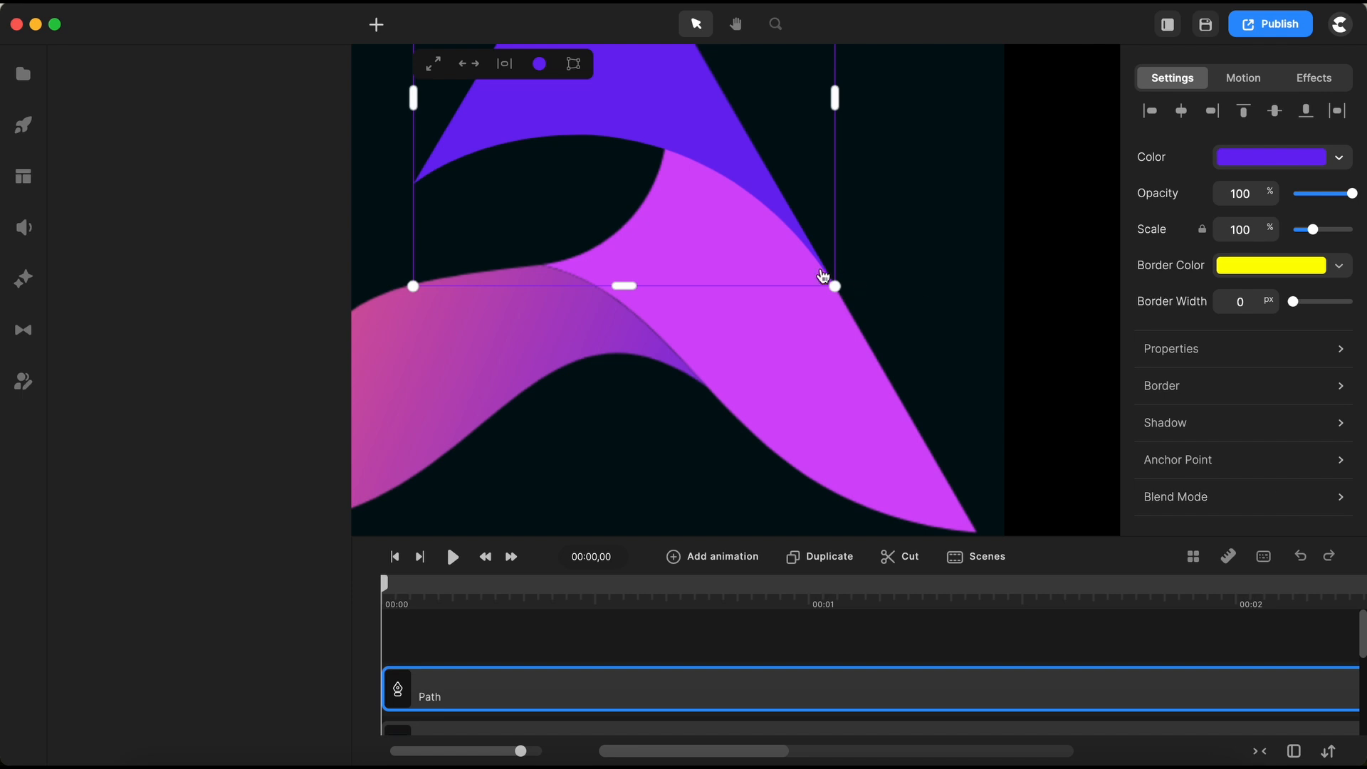
scroll(812, 279, up, 3)
scroll(888, 330, up, 3)
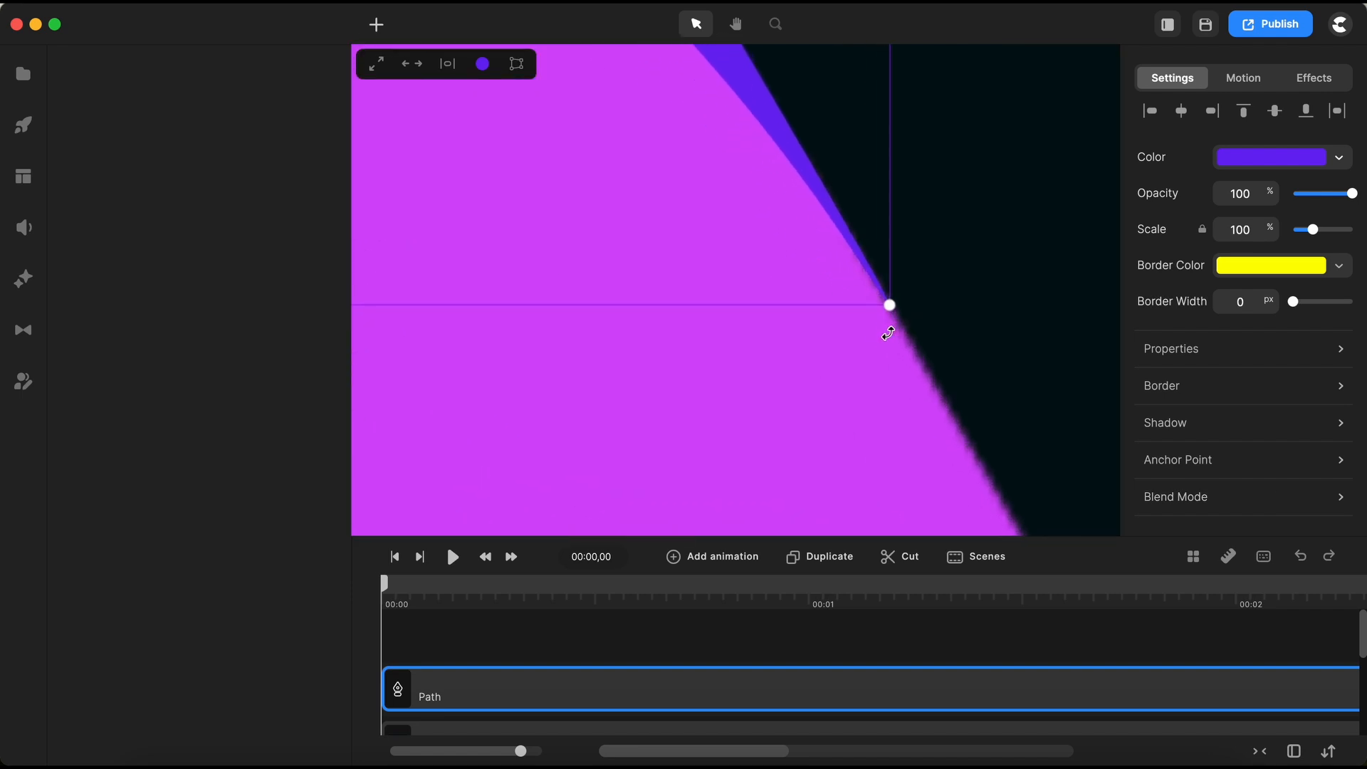
scroll(888, 333, down, 3)
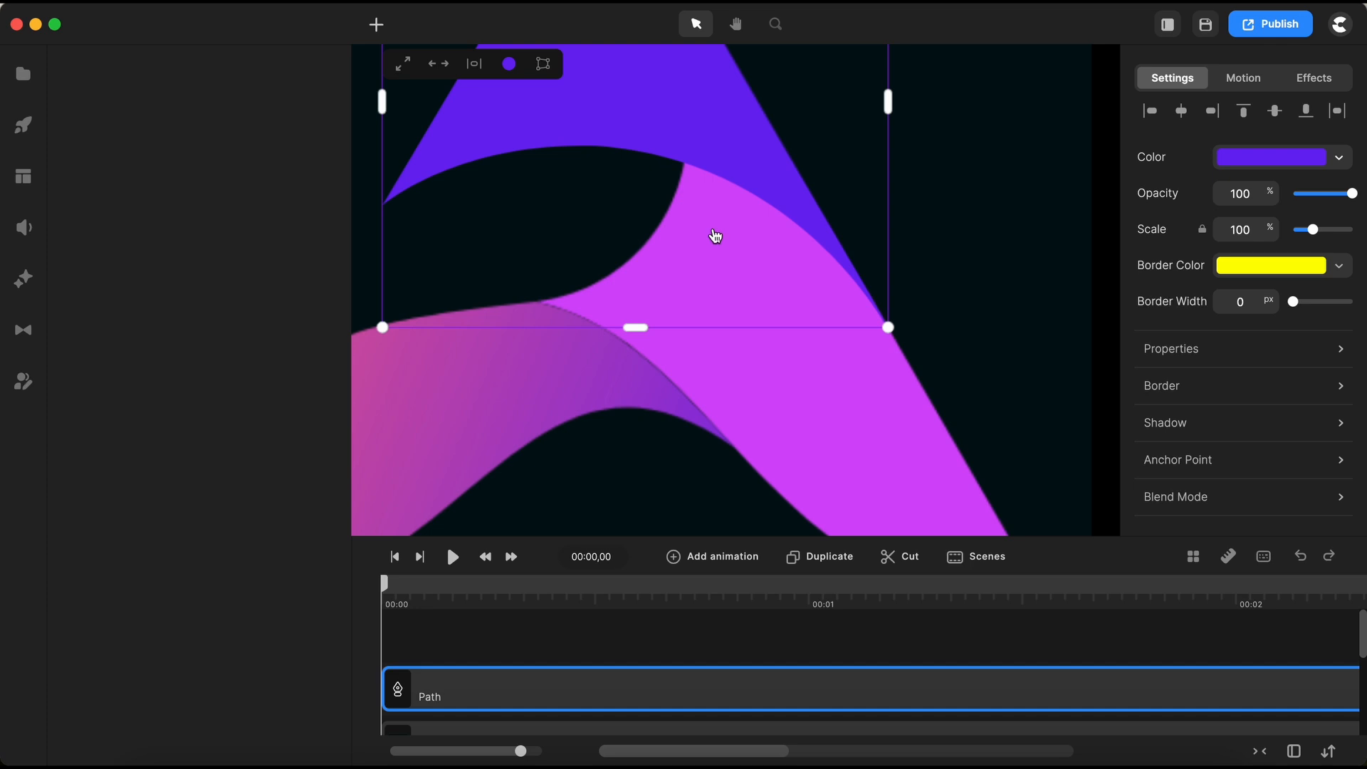
click(631, 650)
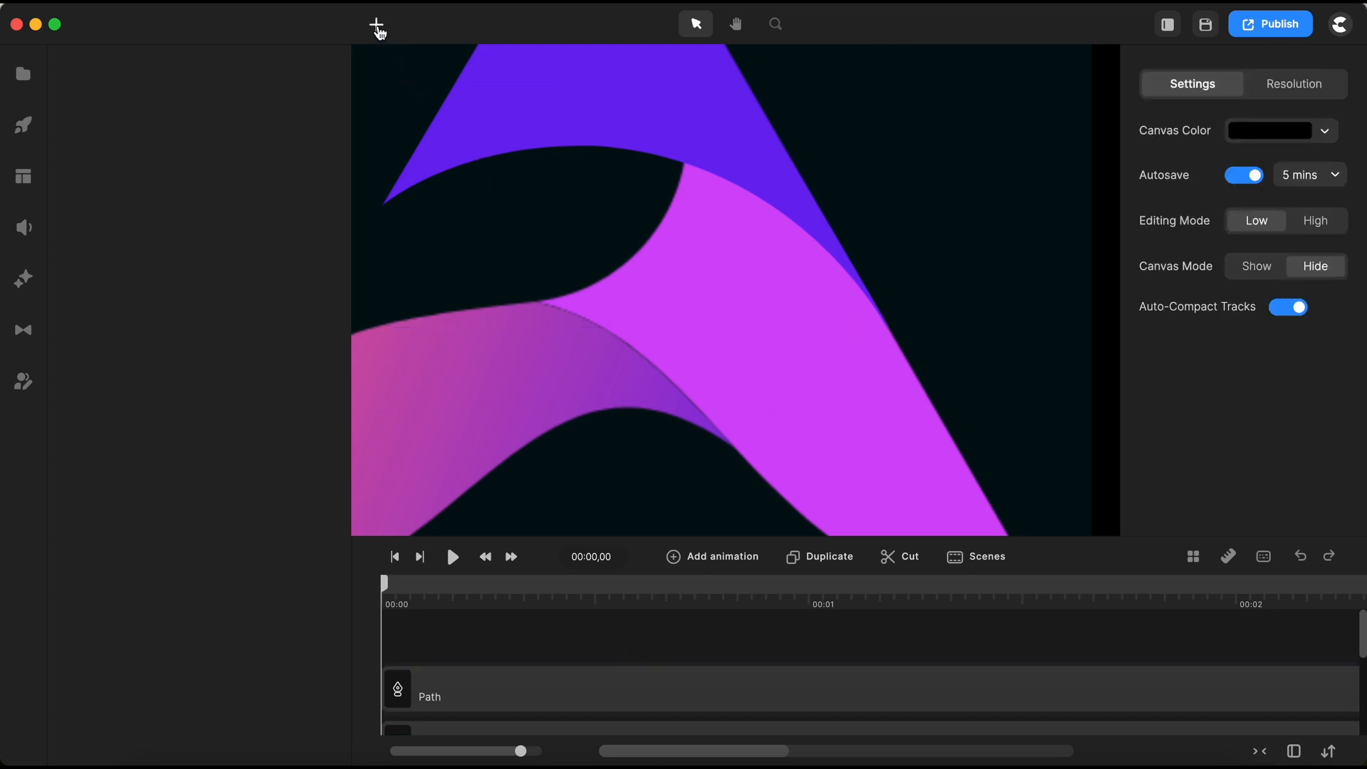
Step: Start a new Pen path and place its points around the outline of the magenta shape
click(377, 27)
click(406, 107)
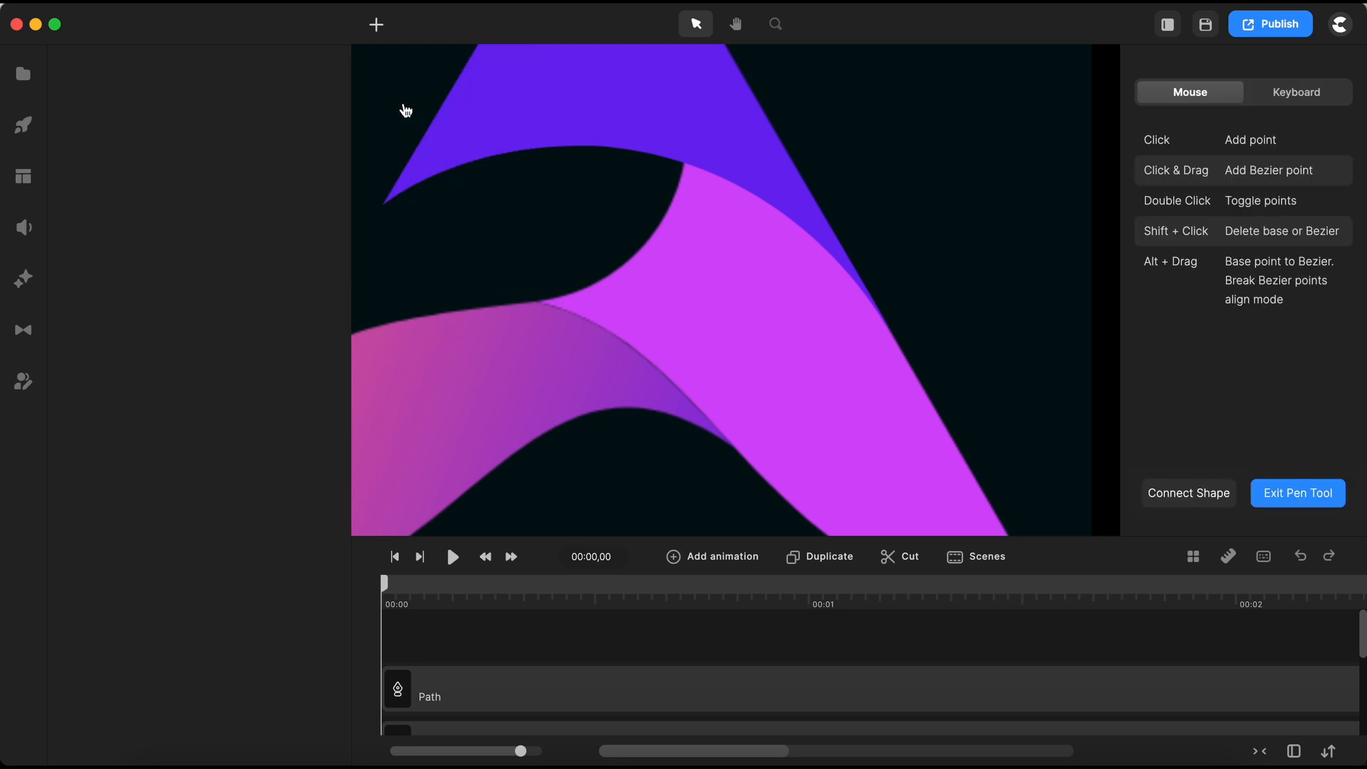
scroll(539, 320, up, 5)
click(527, 233)
click(841, 228)
click(877, 104)
scroll(926, 214, right, 5)
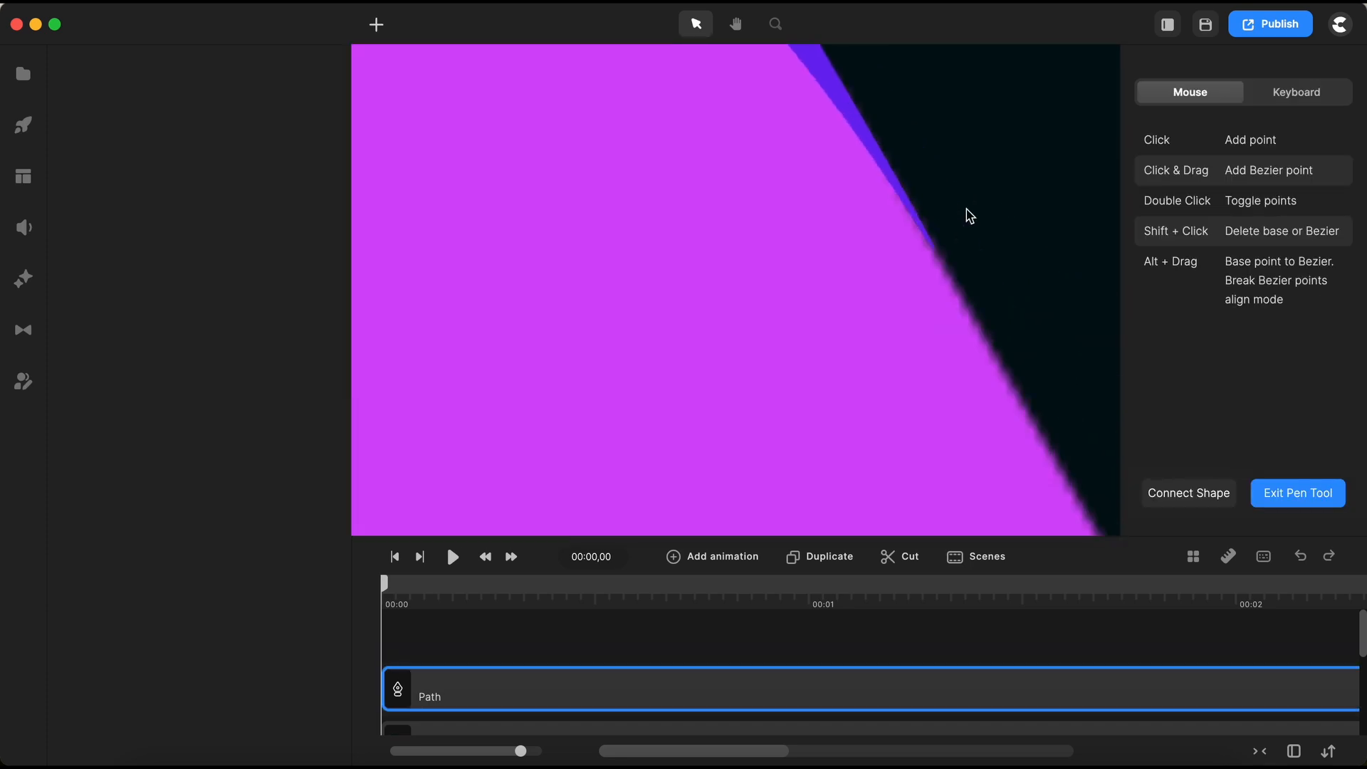
click(933, 221)
scroll(947, 242, down, 8)
click(969, 246)
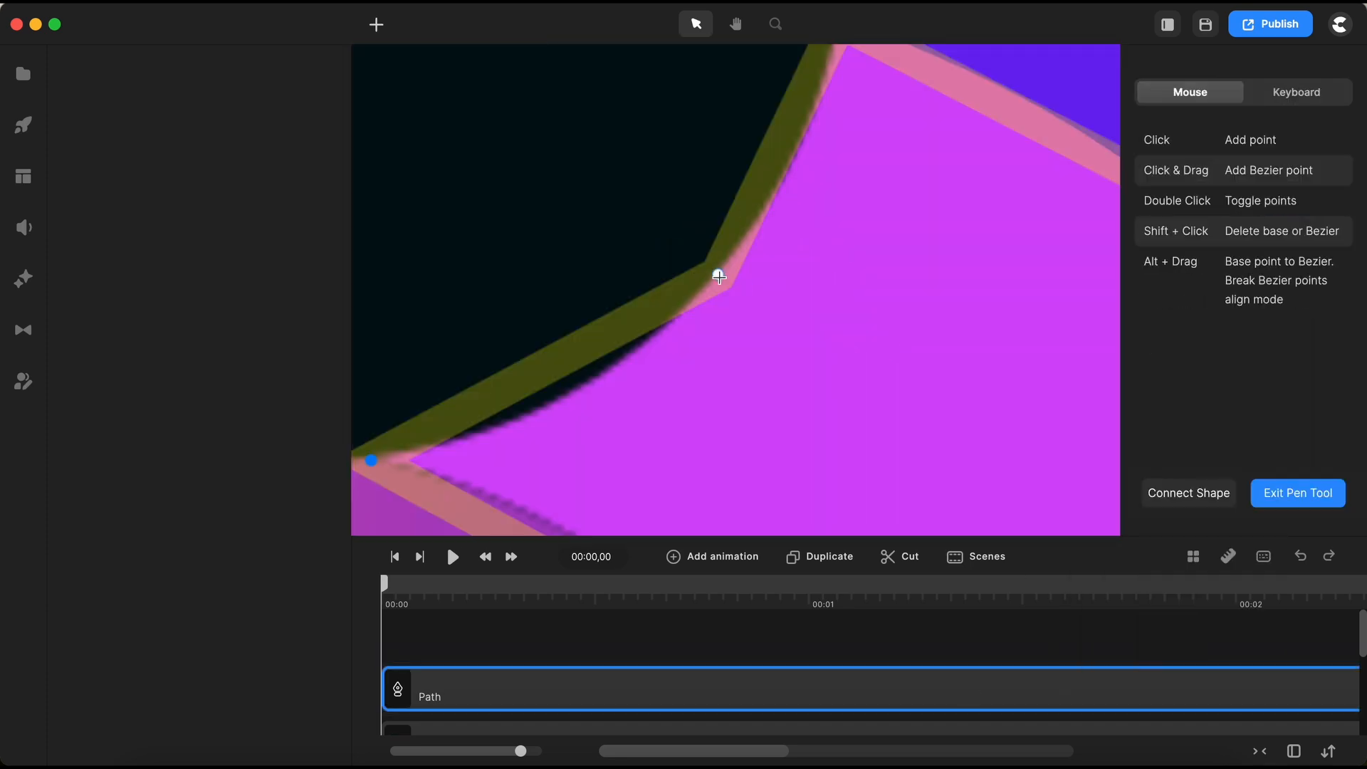
Step: Bend the path's inner edge and its boundary with the gradient shape into Bezier curves that follow the magenta outline
drag(719, 276, 622, 401)
scroll(788, 207, down, 5)
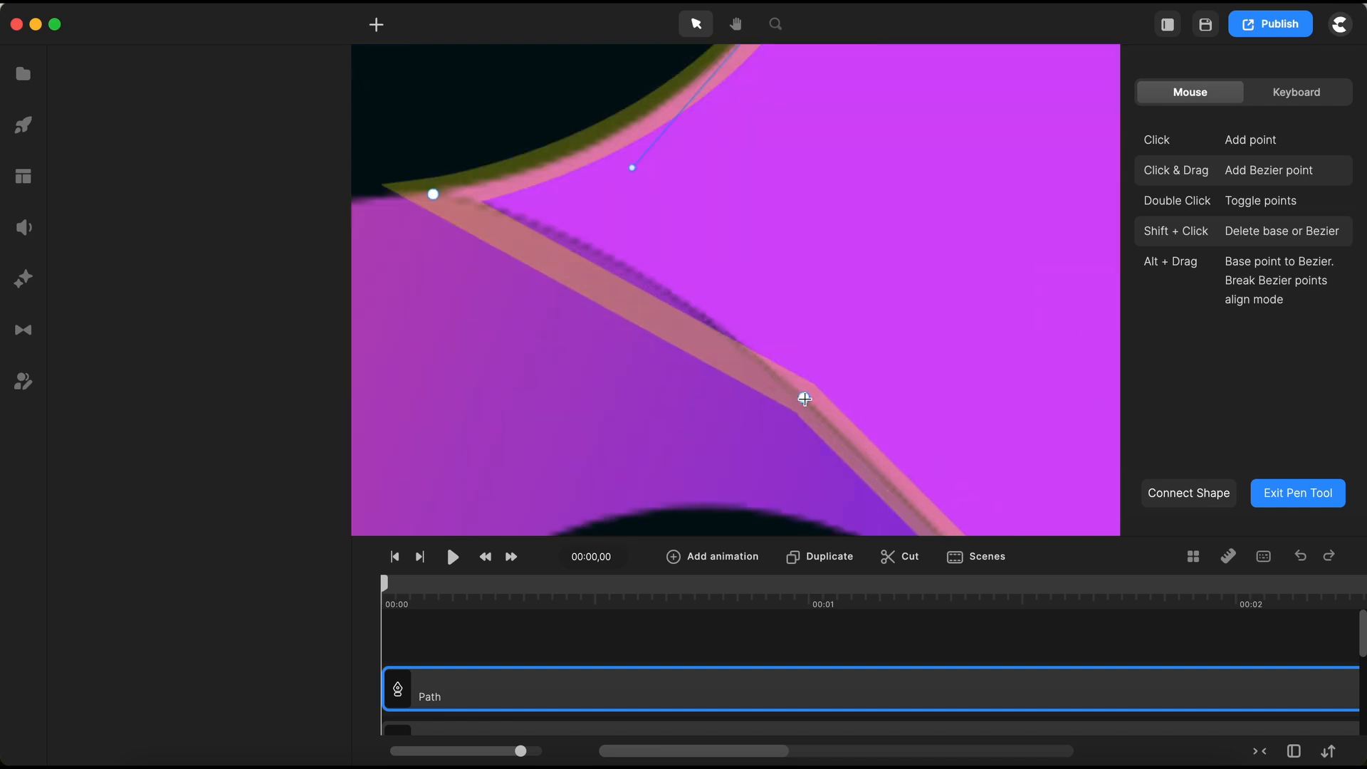
scroll(421, 198, up, 5)
click(458, 190)
scroll(726, 299, down, 10)
drag(729, 361, 809, 438)
scroll(809, 437, down, 5)
drag(597, 268, 741, 378)
scroll(741, 379, down, 5)
scroll(885, 199, up, 5)
Step: Curve the path's upper and outer edge points along the magenta shape and give the path a matching magenta fill
click(775, 128)
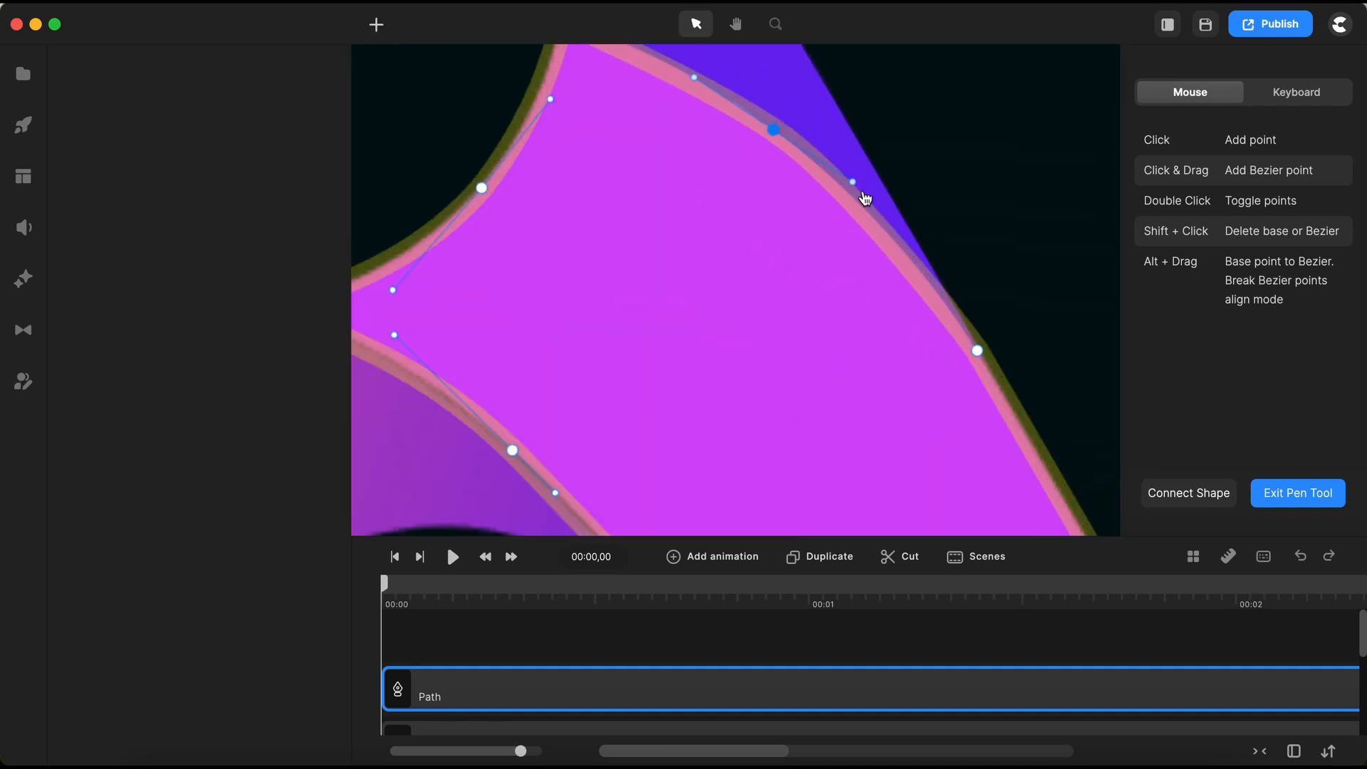
drag(853, 181, 879, 200)
scroll(878, 200, up, 5)
drag(790, 232, 701, 158)
click(920, 319)
scroll(920, 318, down, 5)
scroll(855, 275, up, 5)
drag(817, 216, 840, 257)
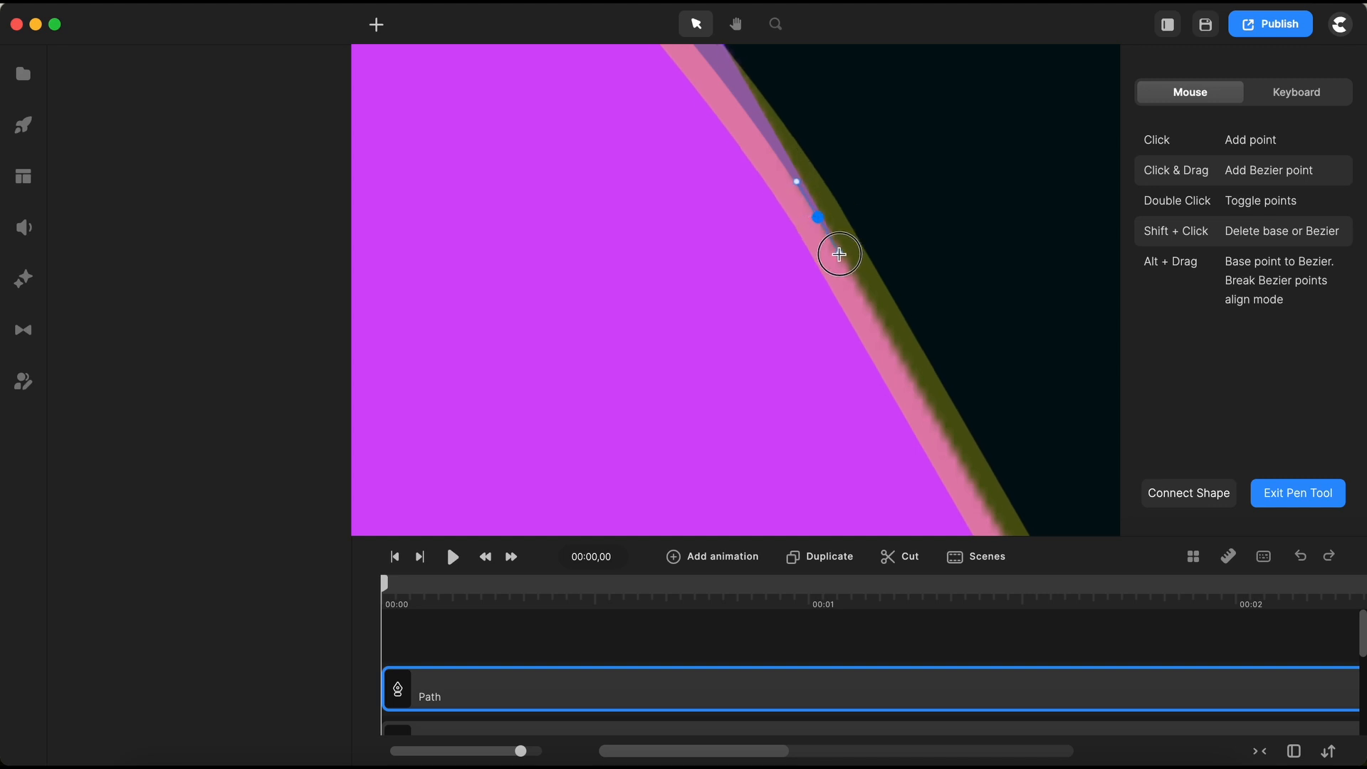
scroll(840, 256, down, 10)
click(1298, 493)
click(1288, 164)
Step: Trace the pink-to-purple gradient shape with a new closed Pen path, placing points around its whole outline
click(401, 99)
scroll(400, 99, up, 2)
scroll(413, 356, up, 5)
click(436, 385)
click(467, 317)
click(582, 180)
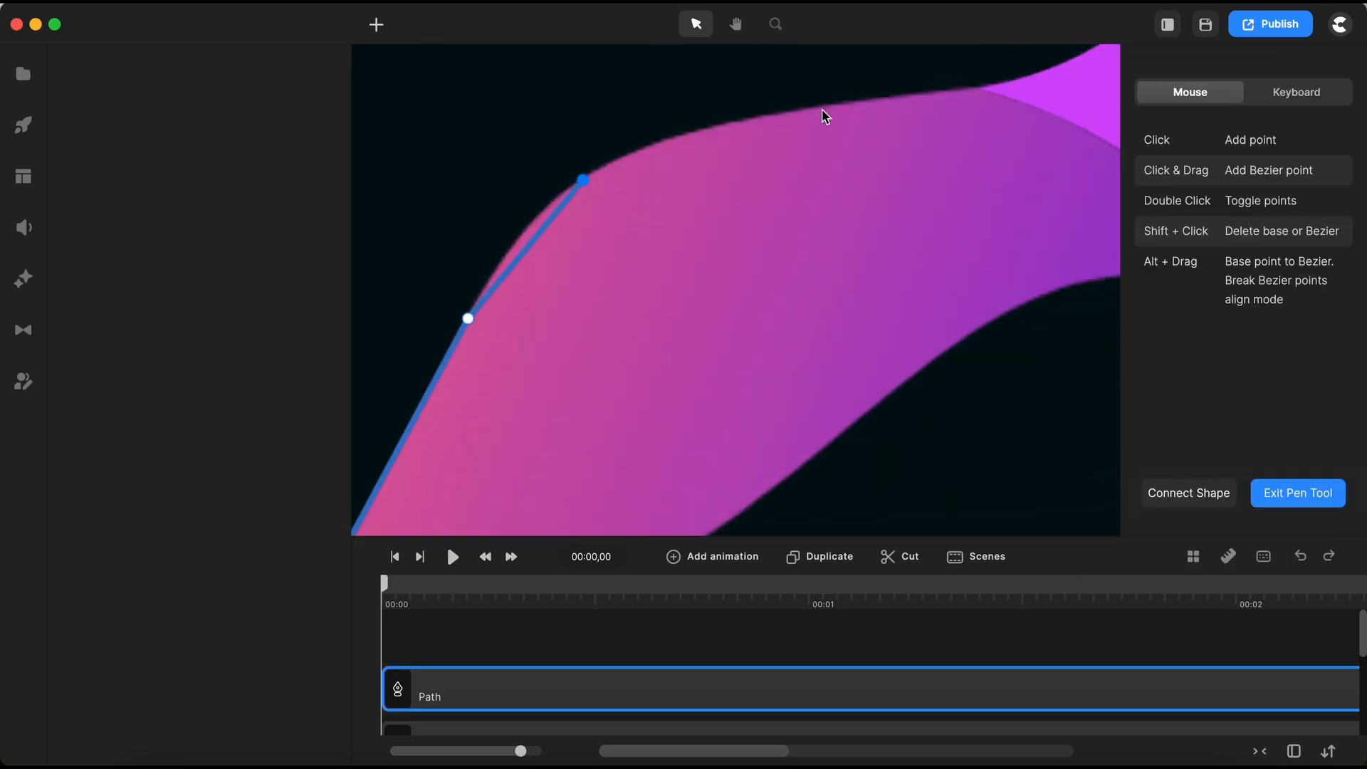
click(975, 90)
scroll(1019, 206, up, 5)
click(832, 155)
click(1051, 369)
click(827, 278)
scroll(833, 285, down, 5)
click(480, 455)
Step: Give the traced path a yellow fefe00 border and reduce its opacity so the reference shows through
click(1298, 493)
click(1297, 266)
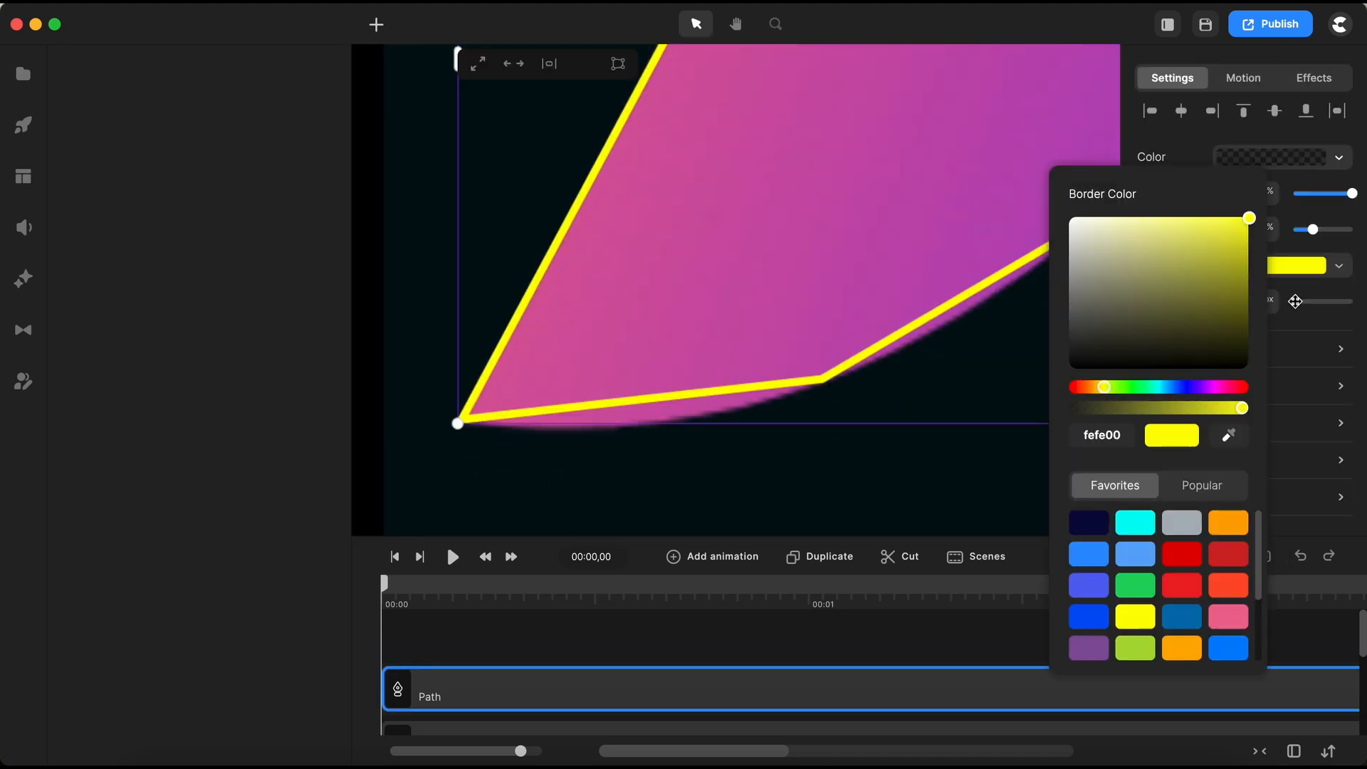
drag(1351, 193, 1304, 193)
Step: Turn the points on the path's upper-left bend into Bezier points and fit their handles to the rounded outline
double_click(818, 332)
scroll(750, 234, up, 10)
drag(750, 234, 791, 160)
scroll(792, 160, down, 5)
drag(580, 384, 631, 299)
drag(751, 195, 781, 174)
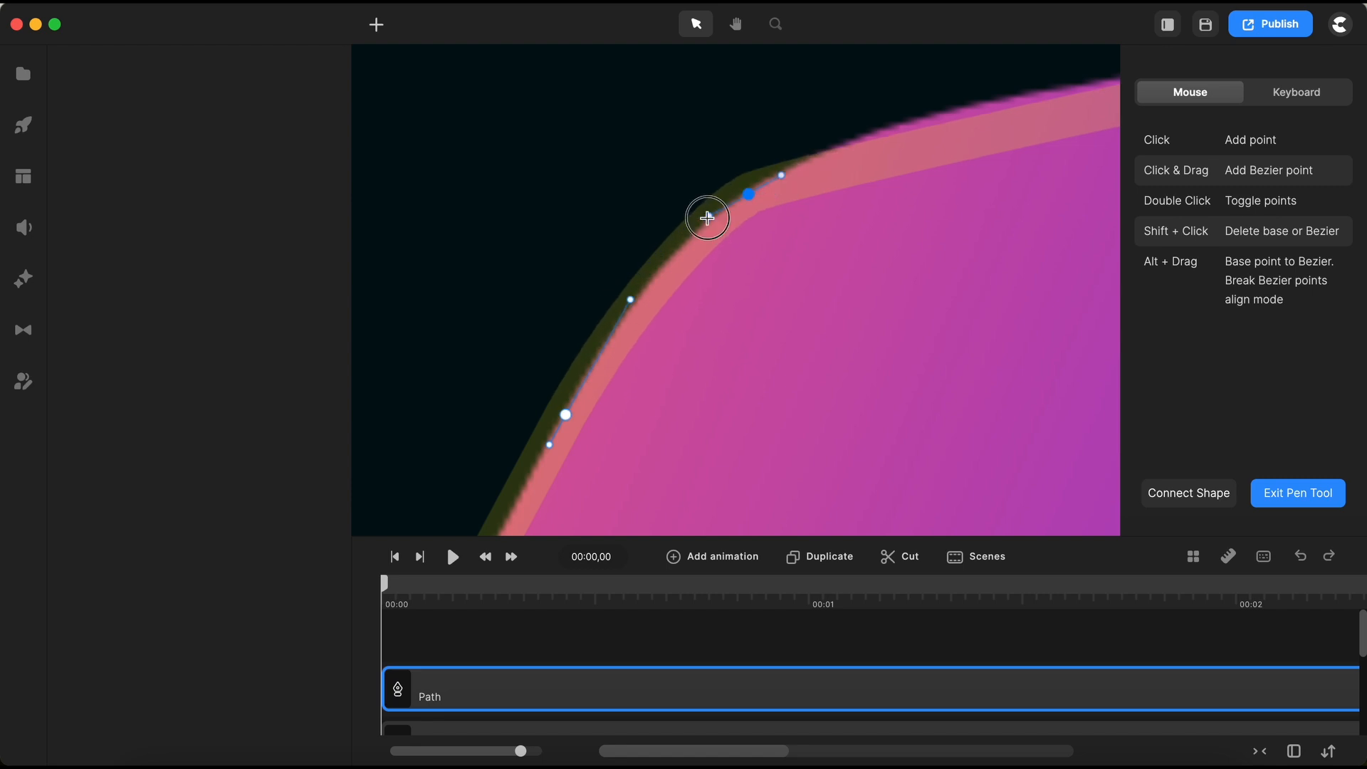
scroll(672, 249, down, 3)
drag(712, 217, 739, 193)
Step: Curve the path's edge along the magenta boundary and move its right tip point onto the shape's corner
scroll(739, 193, down, 5)
scroll(850, 249, up, 5)
scroll(902, 285, down, 3)
drag(801, 228, 915, 301)
scroll(1010, 330, up, 10)
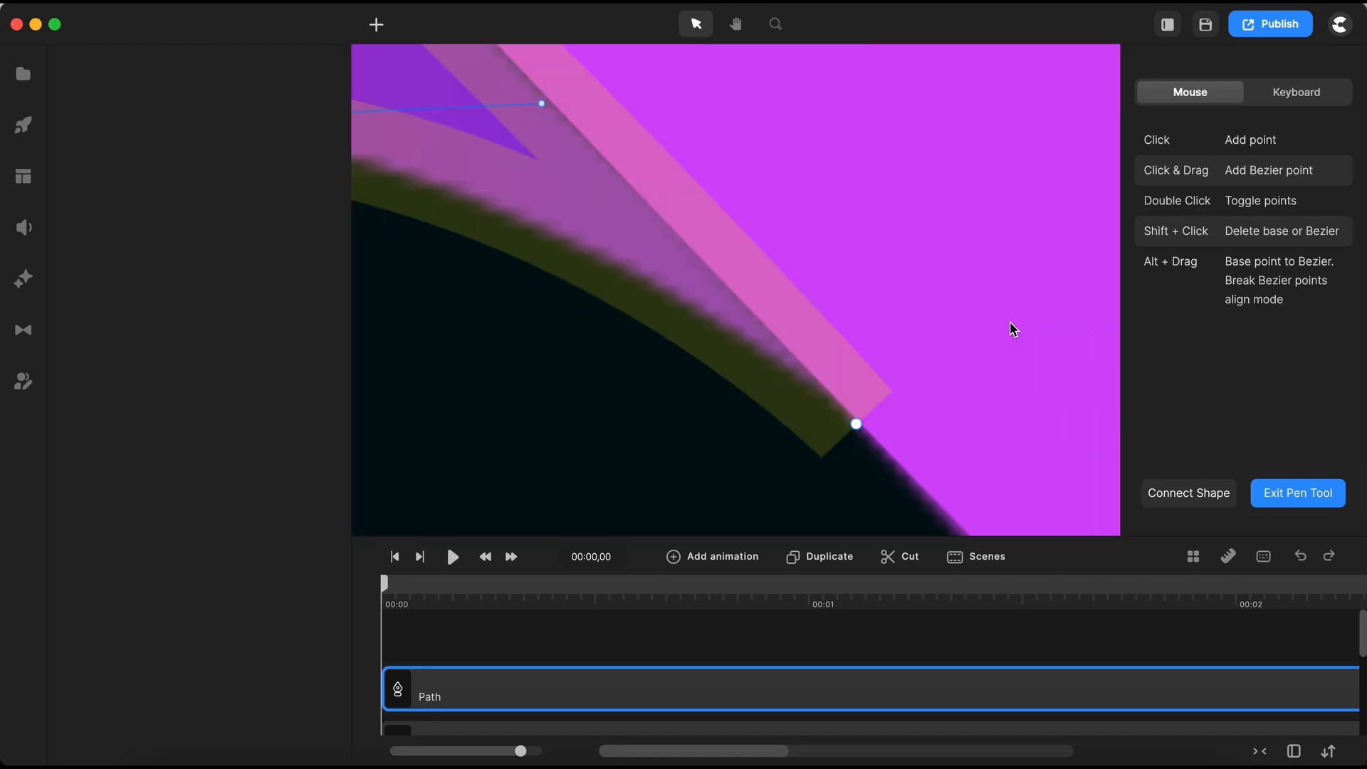
drag(855, 424, 868, 439)
scroll(869, 439, down, 10)
Step: Adjust the Bezier handles of the path's lower points so its bottom edge follows the gradient shape's S-shaped arc
drag(756, 303, 719, 306)
double_click(531, 472)
drag(586, 458, 644, 432)
scroll(643, 430, up, 5)
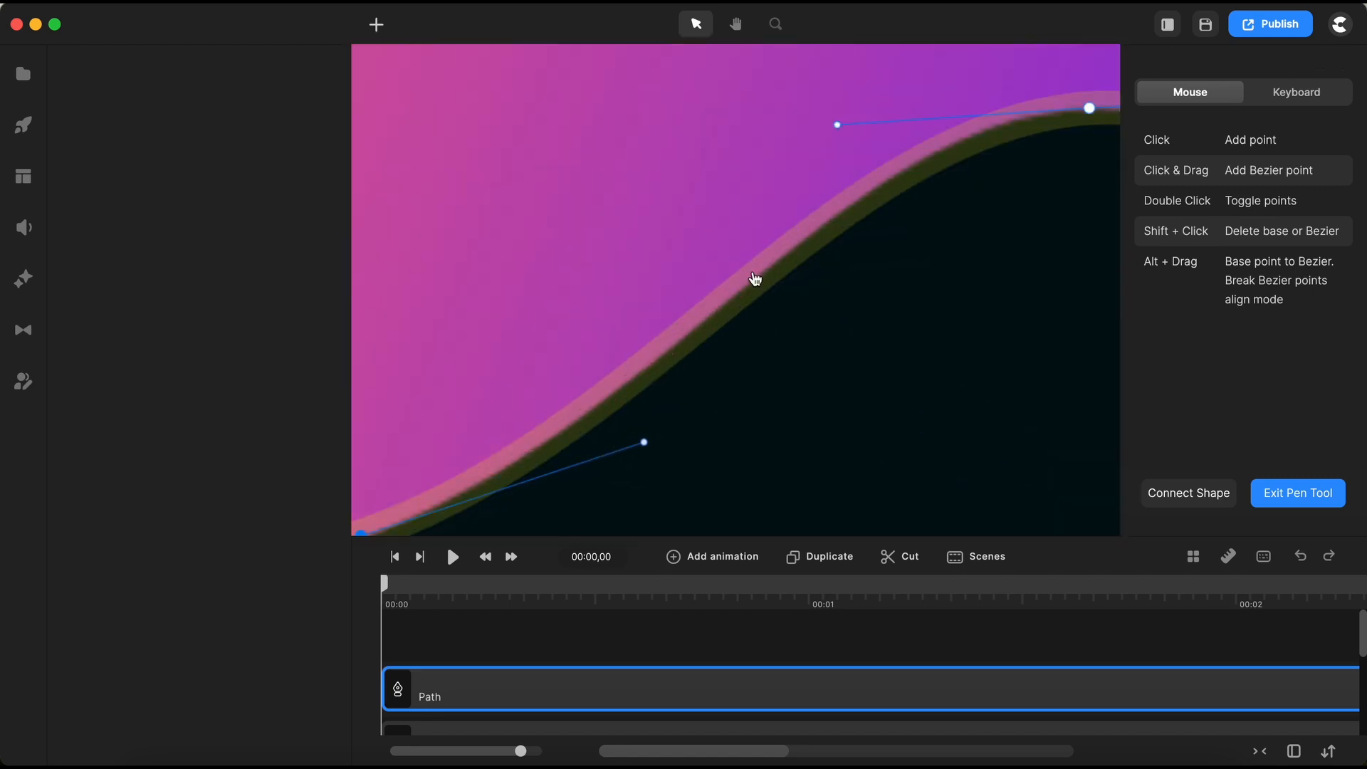
drag(836, 126, 820, 123)
scroll(828, 326, down, 5)
scroll(539, 461, up, 5)
drag(655, 358, 509, 400)
Step: Give the path a linear gradient fill with a fully opaque first stop and move it below the original shape
click(1298, 493)
click(1300, 158)
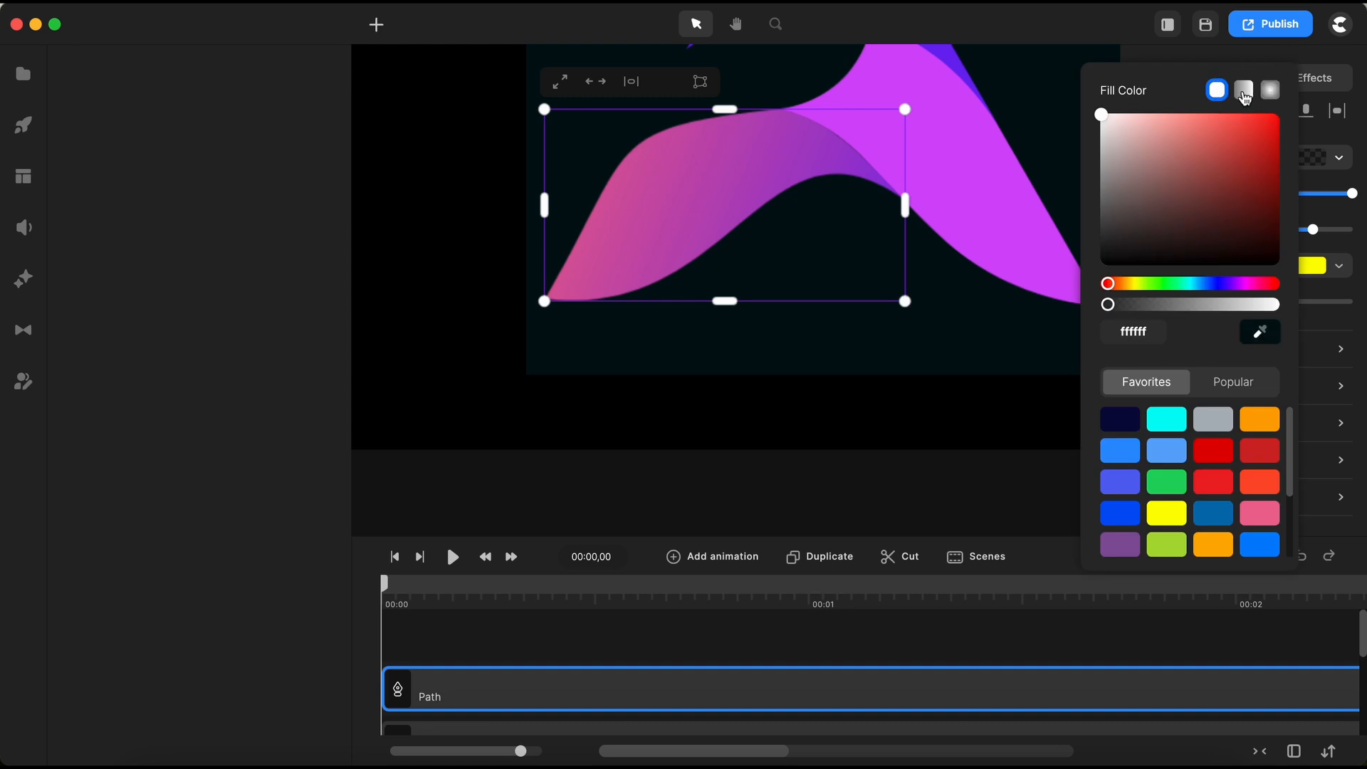
click(1244, 91)
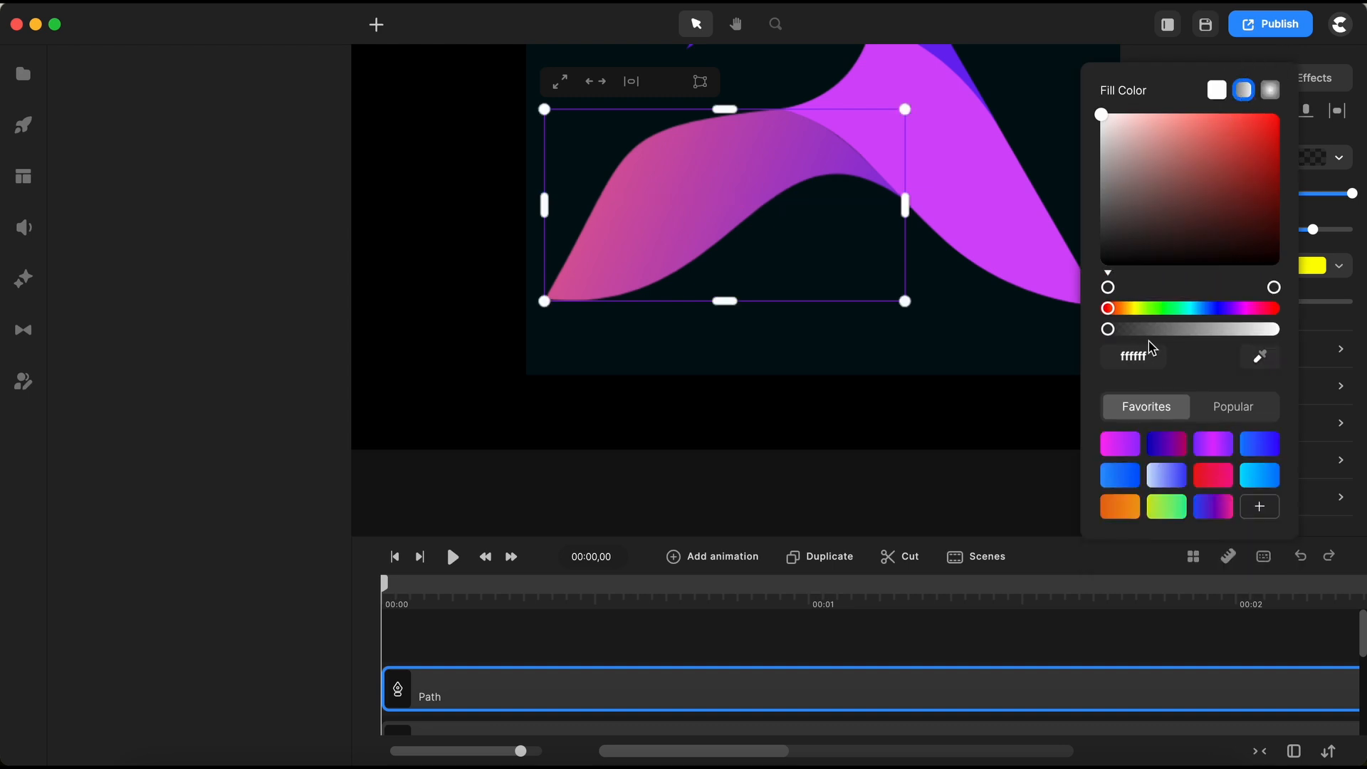
drag(1109, 332, 1300, 328)
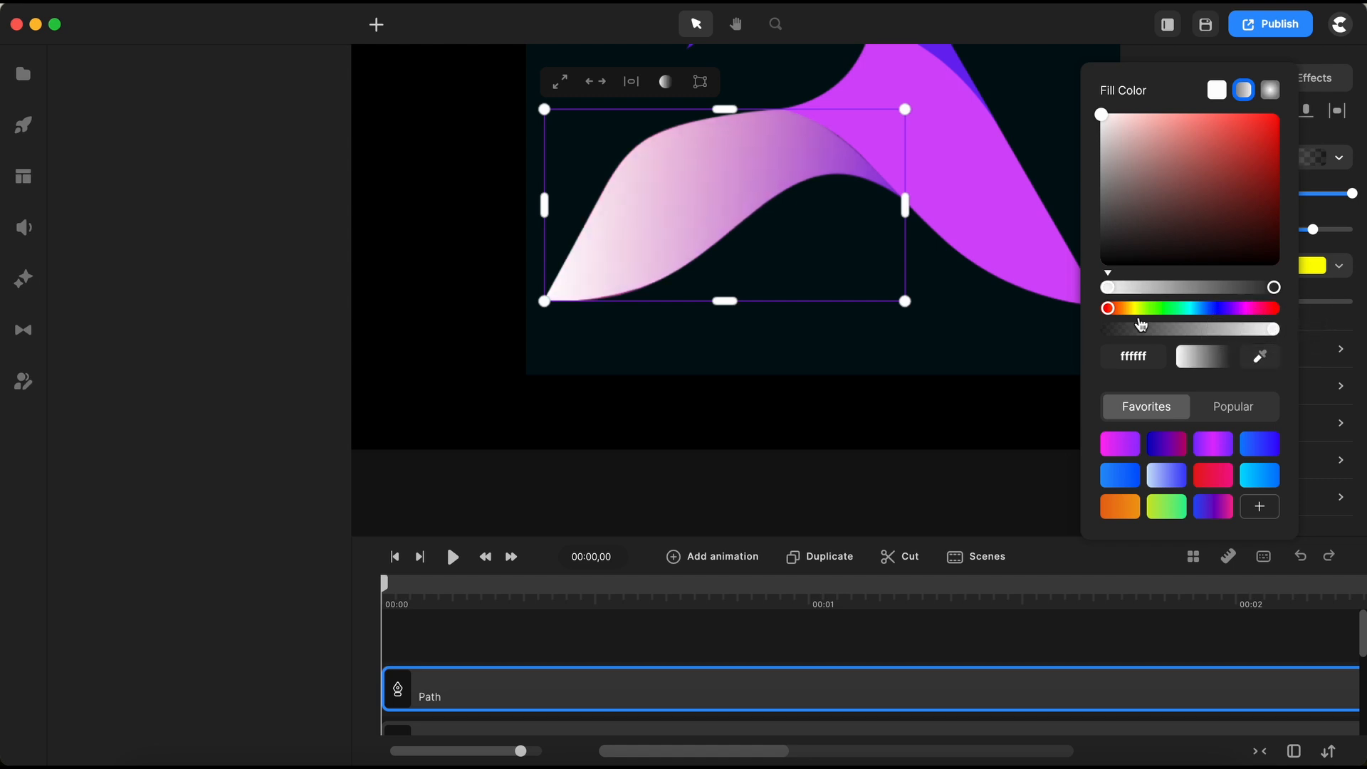
drag(698, 187, 696, 308)
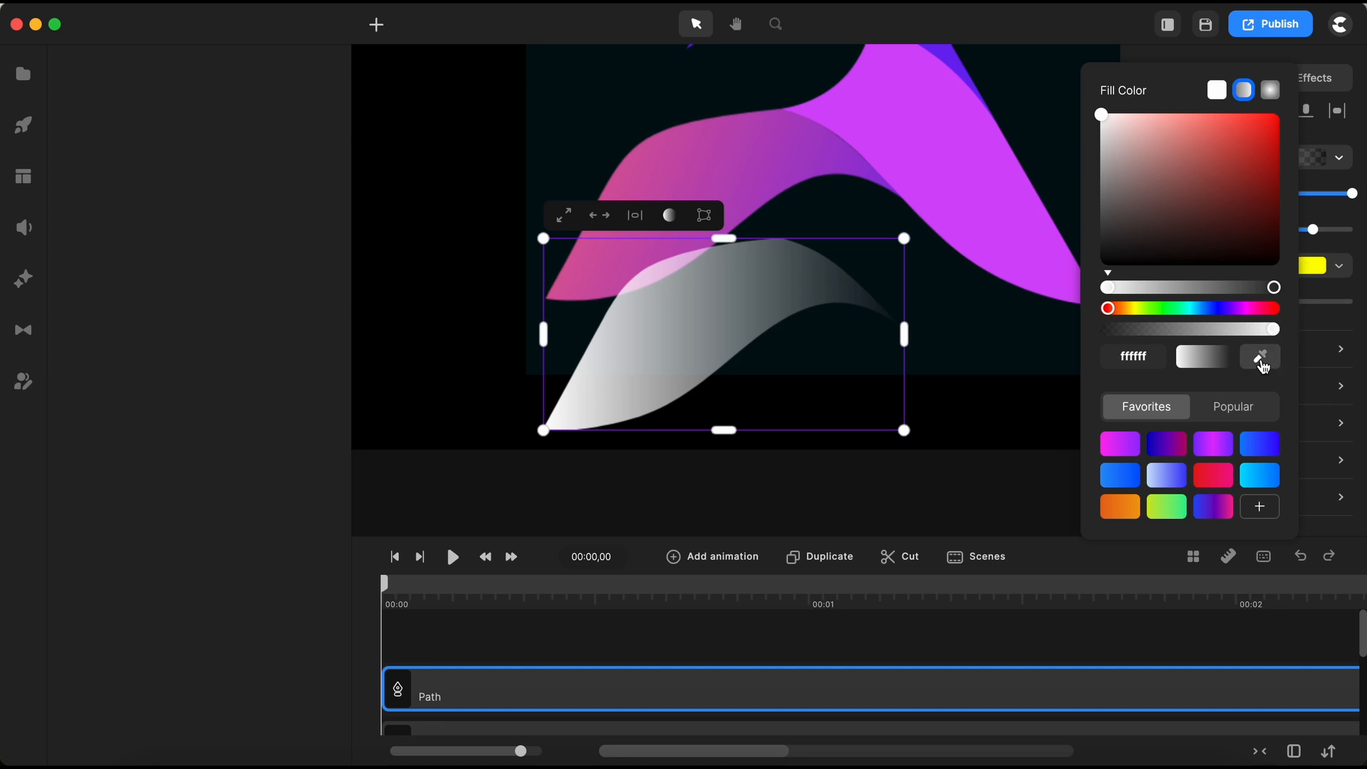
Step: Sample pink d456a1 for the gradient's start and purple 9835d6 for its end from the logo, making the end stop opaque
click(574, 291)
click(1273, 289)
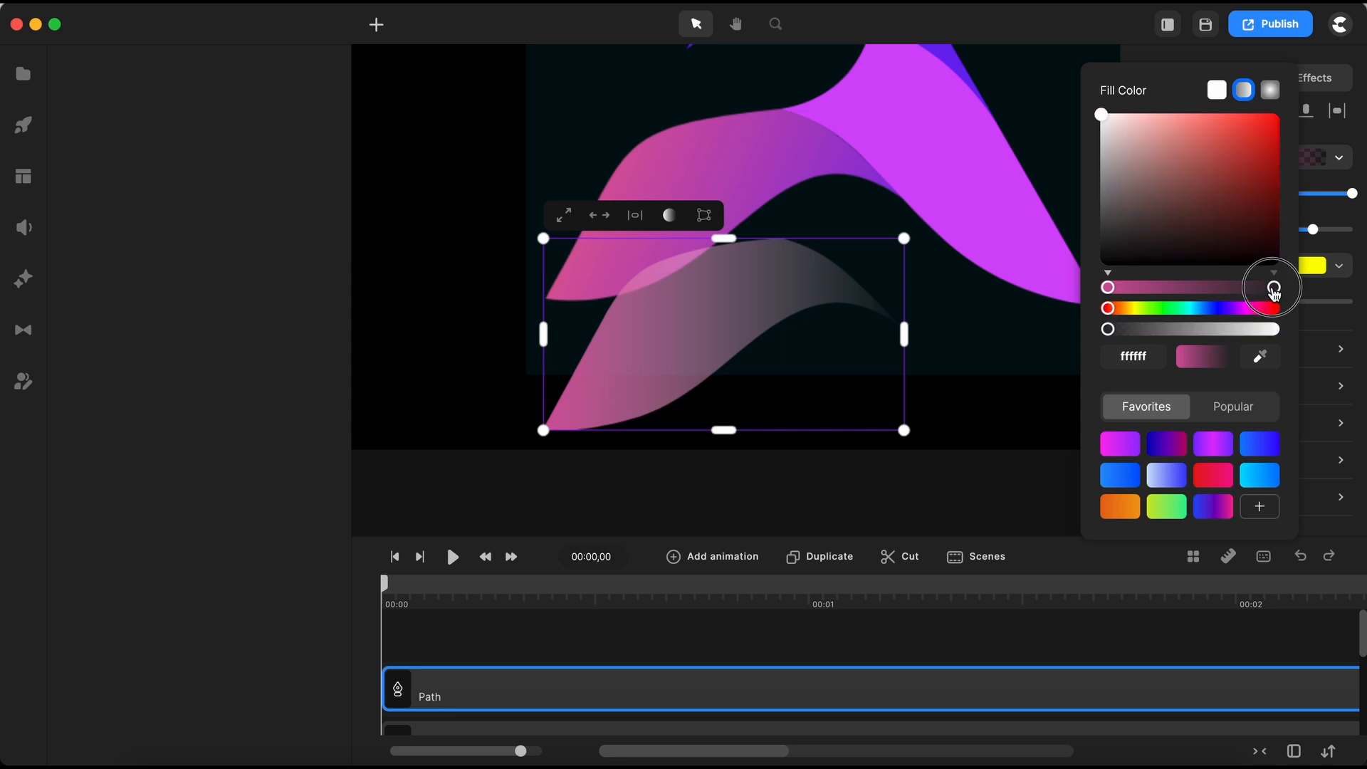
drag(1113, 337, 1299, 333)
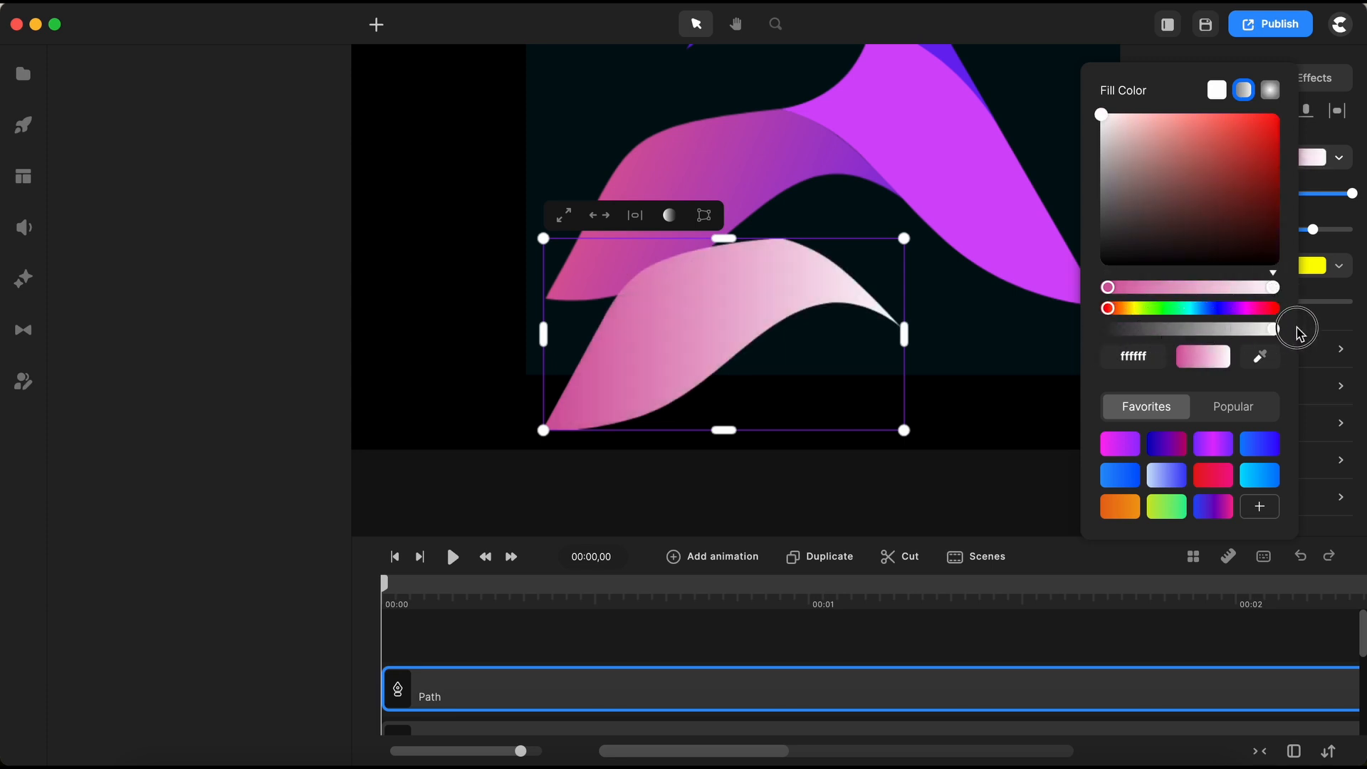
click(868, 175)
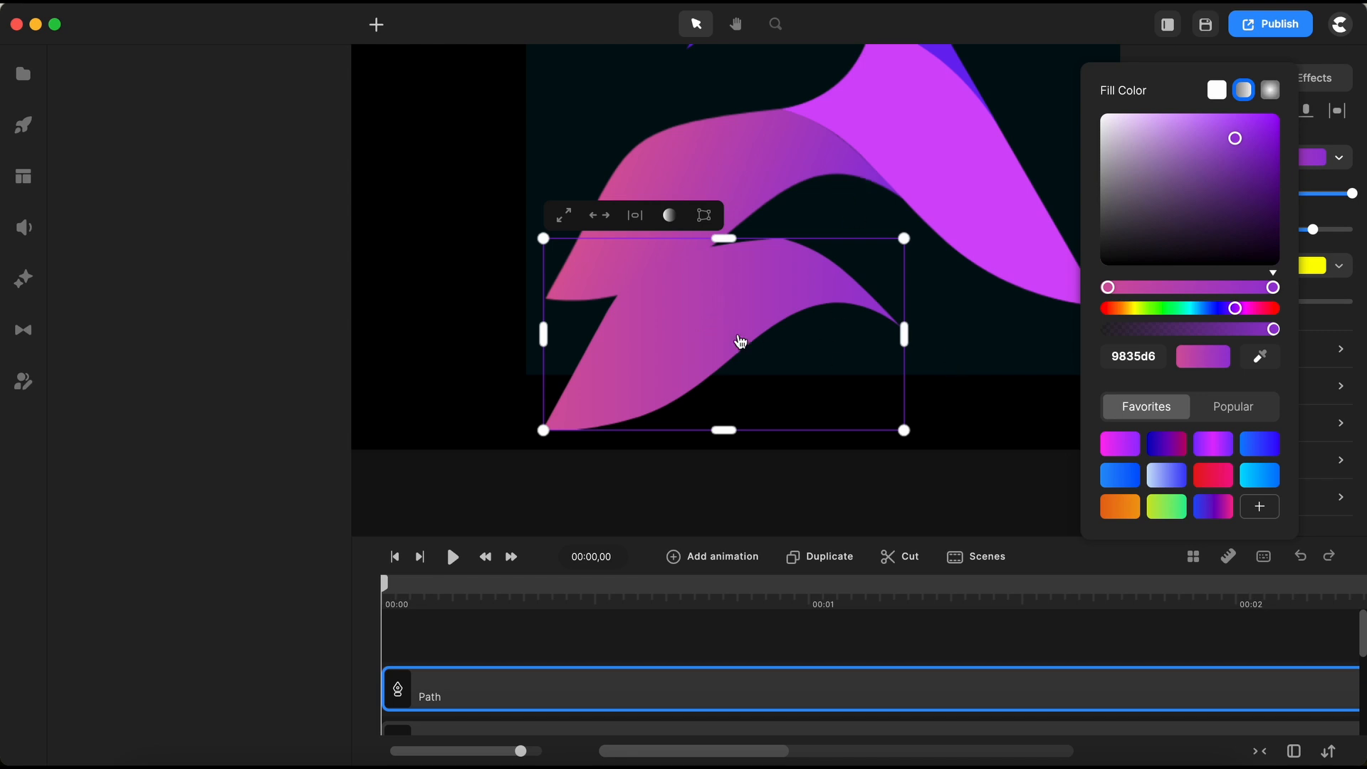
Step: Move the gradient-filled path back over the original pink-to-purple shape and deselect it
drag(701, 338, 705, 207)
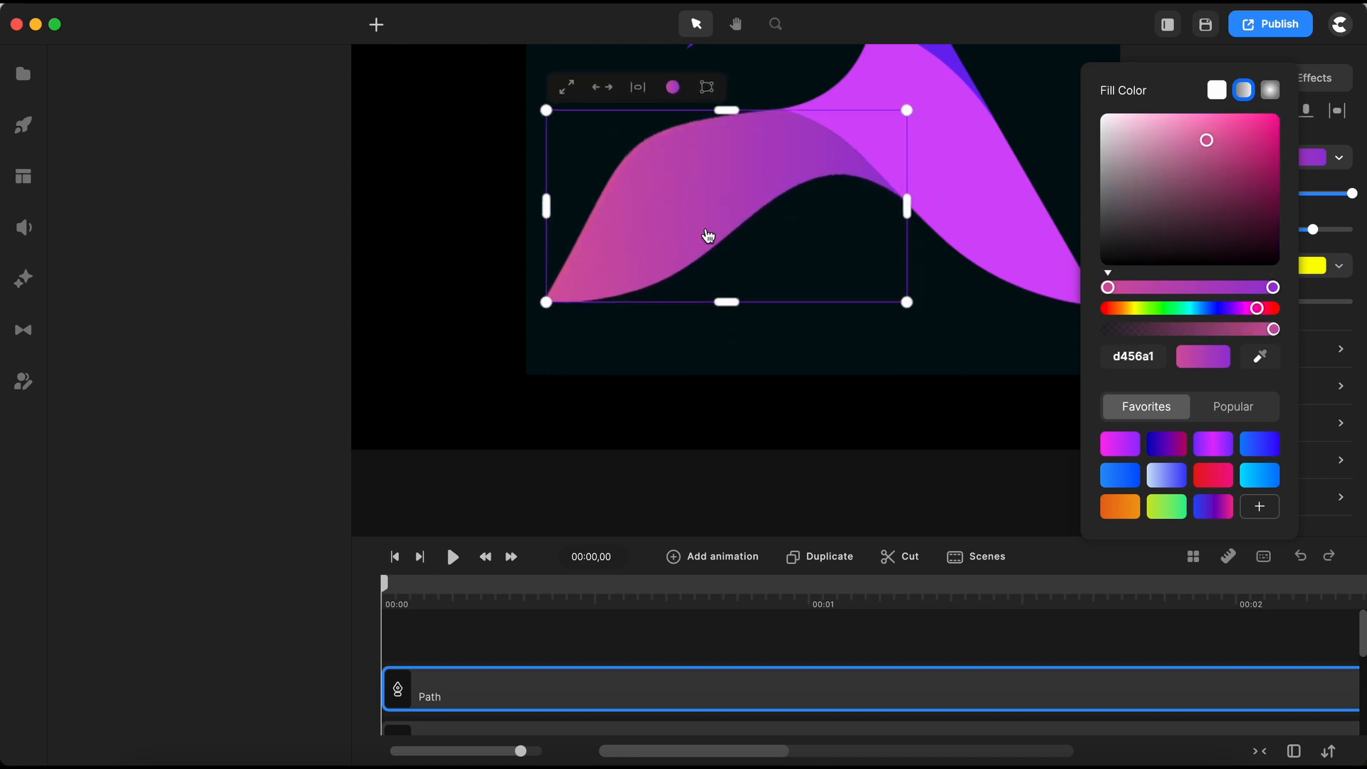
click(721, 425)
scroll(825, 285, down, 3)
scroll(860, 199, up, 5)
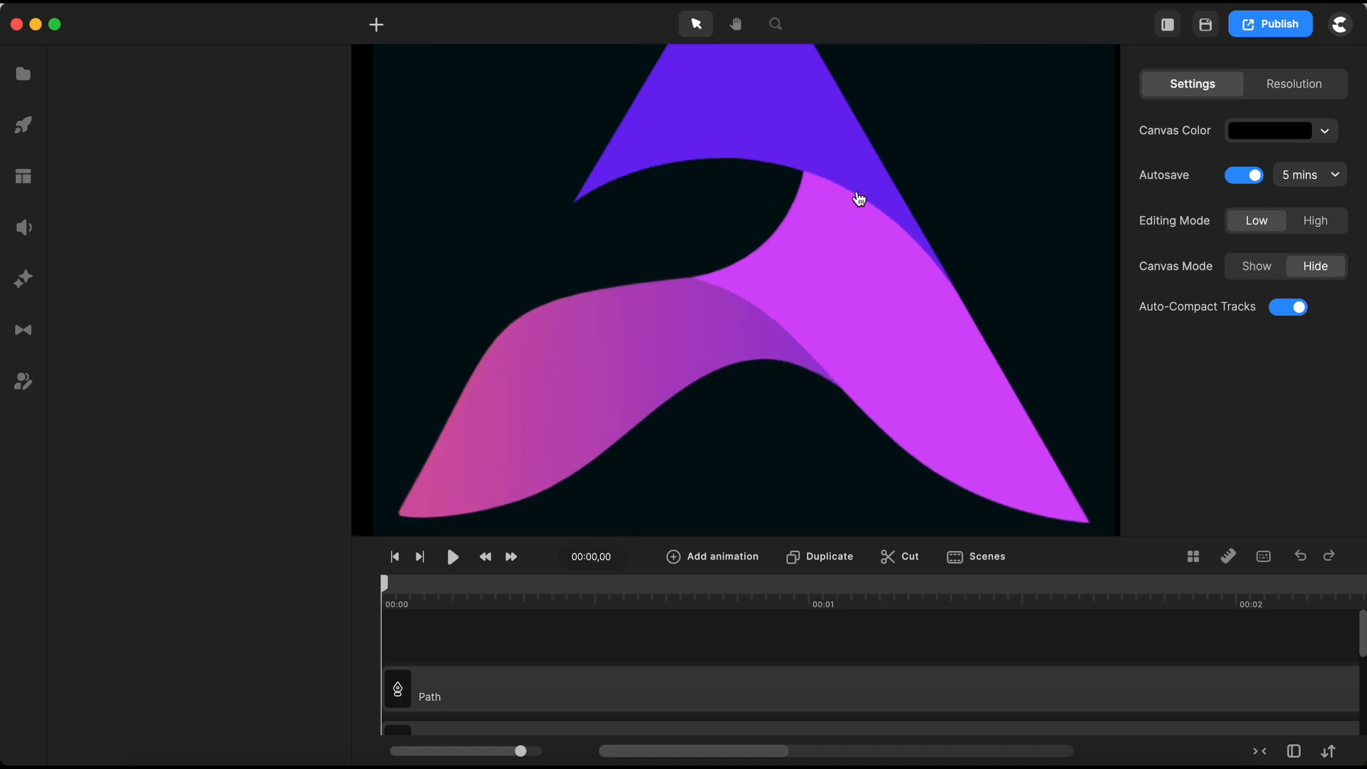
scroll(804, 243, down, 3)
scroll(755, 178, up, 2)
Step: Change the upper purple shape's fill to a linear gradient with a lighter purple a376f7 start
click(757, 158)
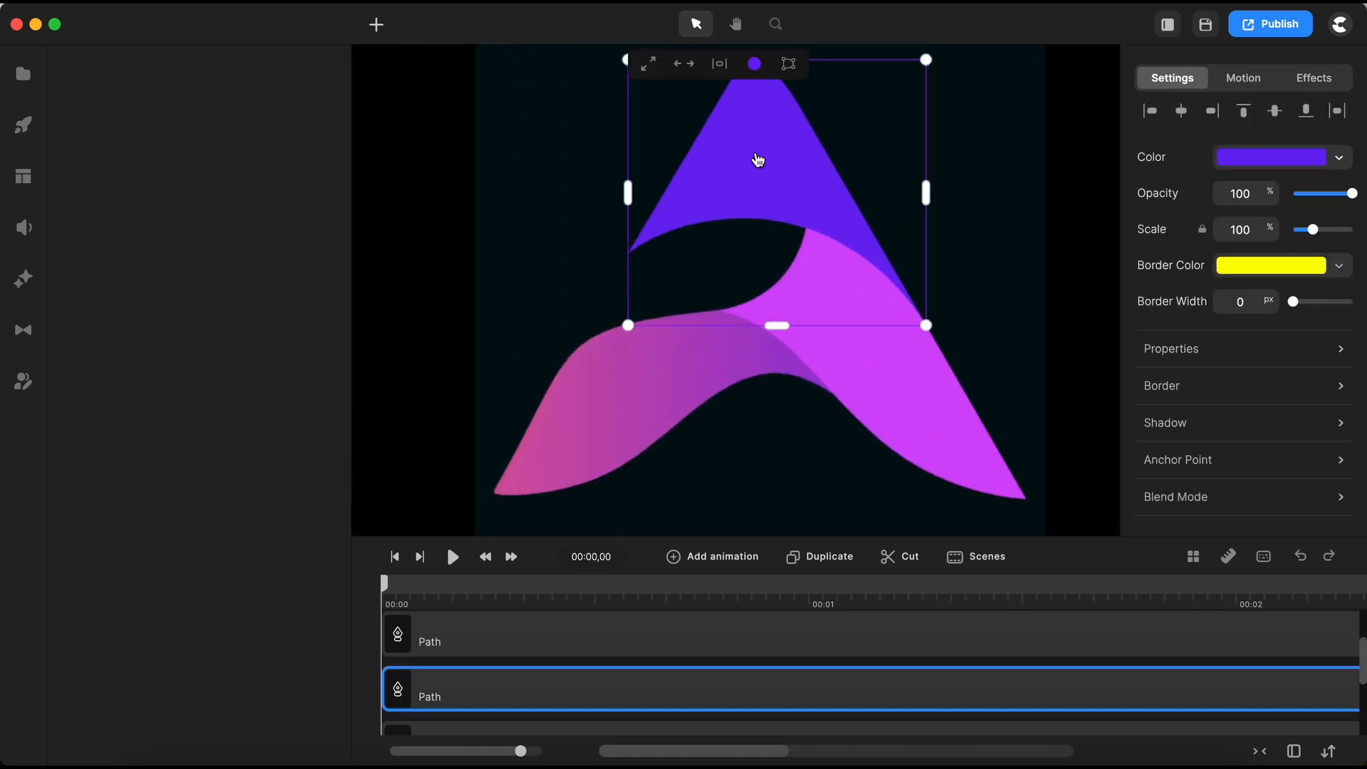
click(1307, 158)
click(1250, 87)
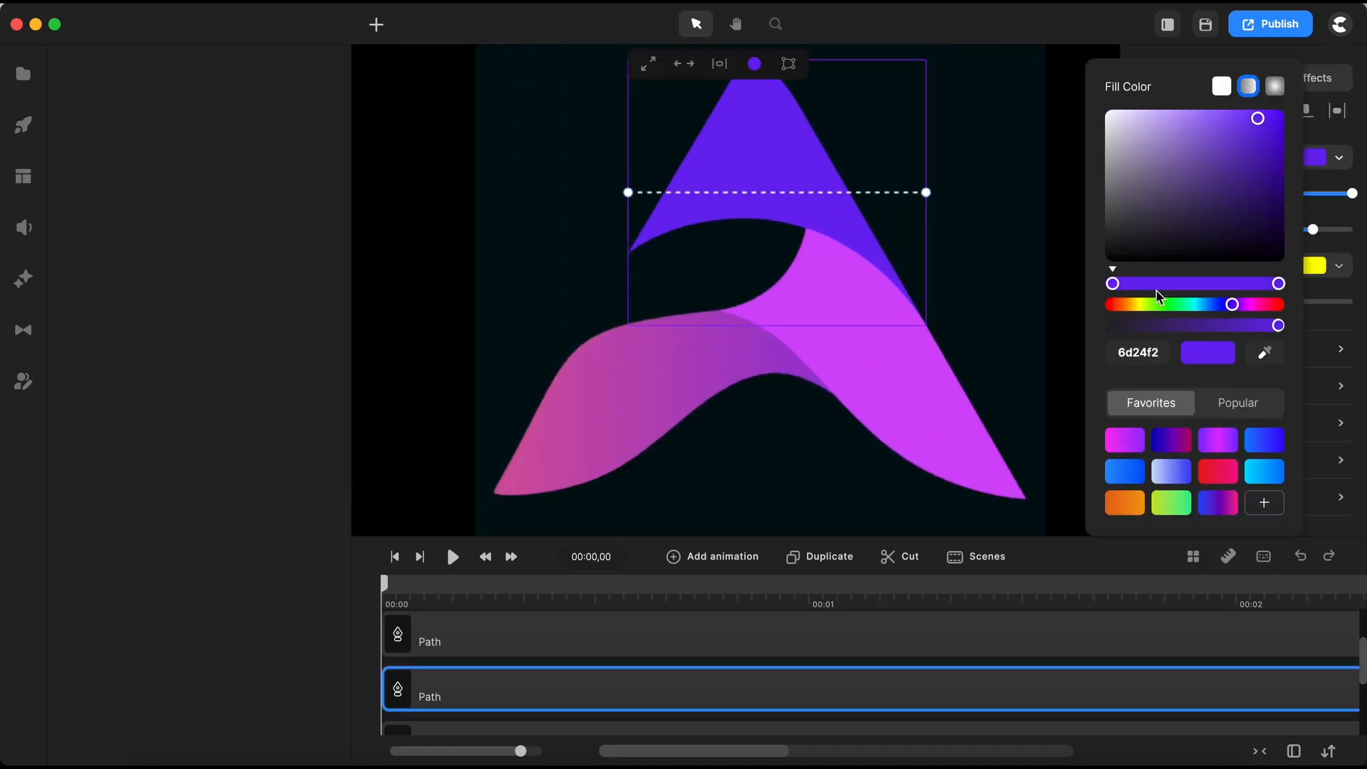
drag(1260, 122, 1199, 115)
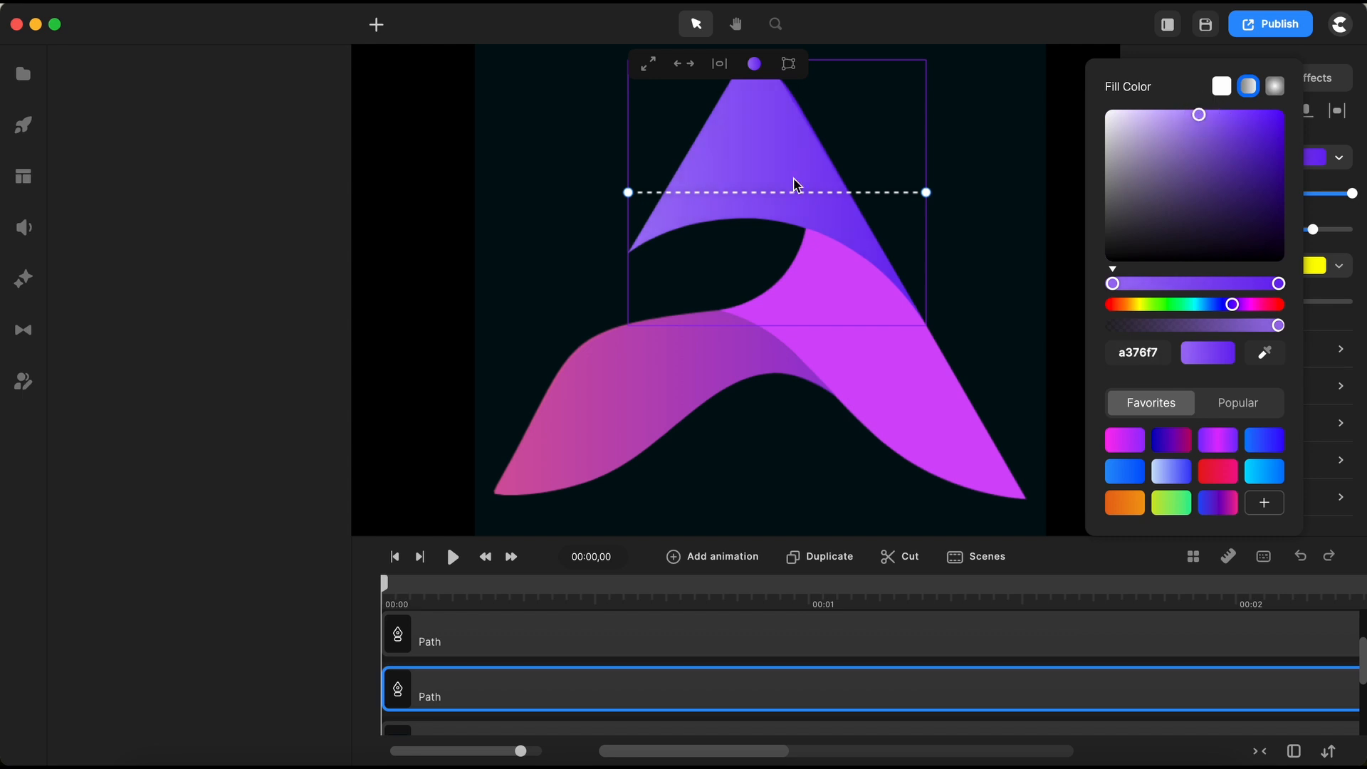
Step: Angle the purple shape's gradient diagonally from its upper-left side to its lower-right area and set the start color to b554f9
drag(628, 192, 692, 123)
drag(924, 194, 817, 196)
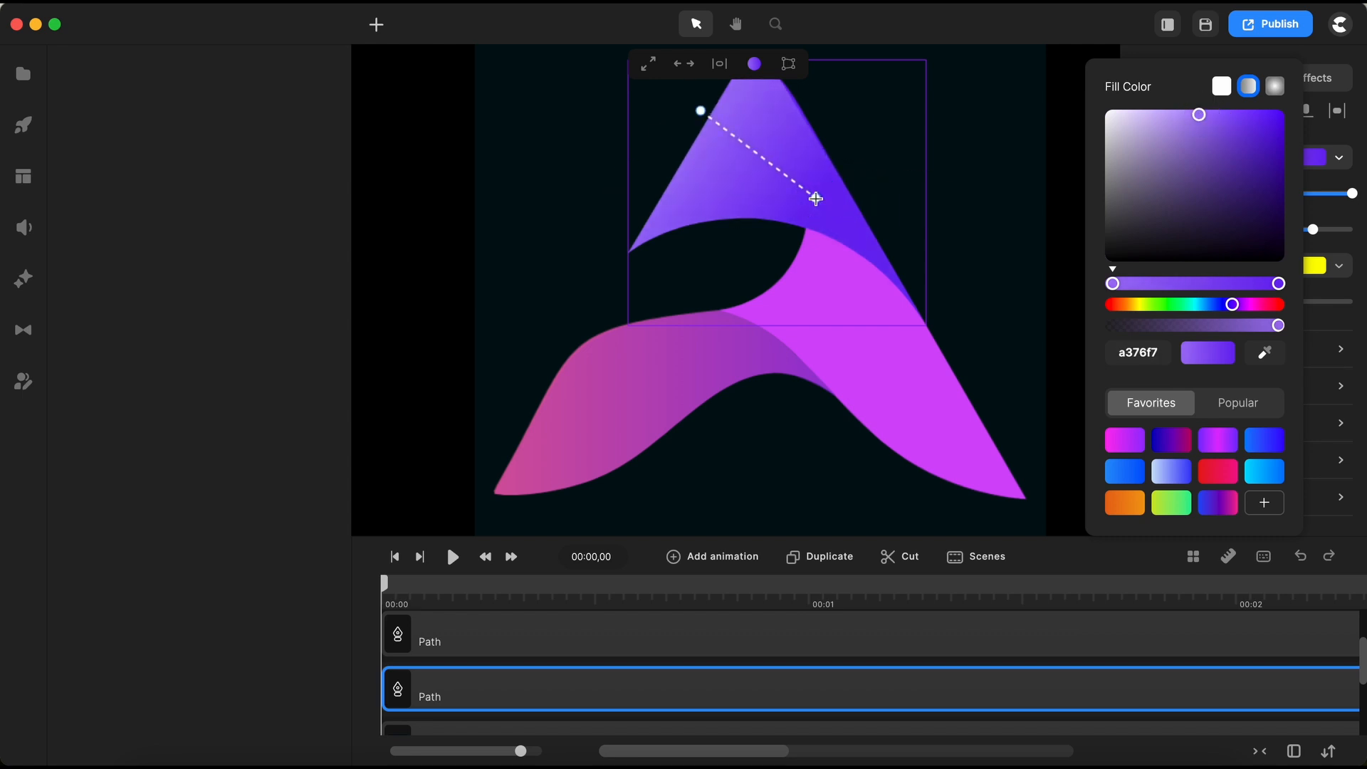
drag(1237, 311, 1242, 312)
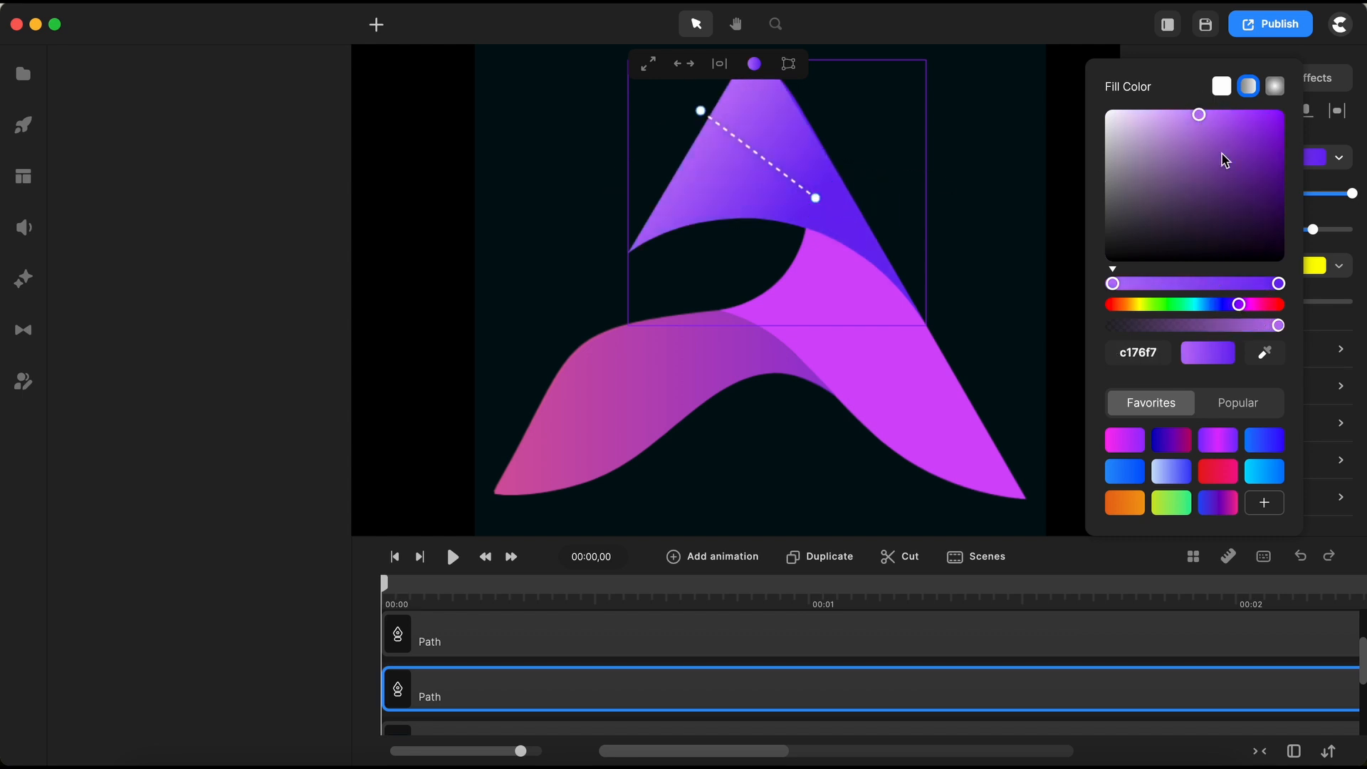
drag(1225, 160, 1222, 120)
scroll(890, 186, down, 3)
scroll(790, 146, up, 3)
scroll(823, 235, down, 2)
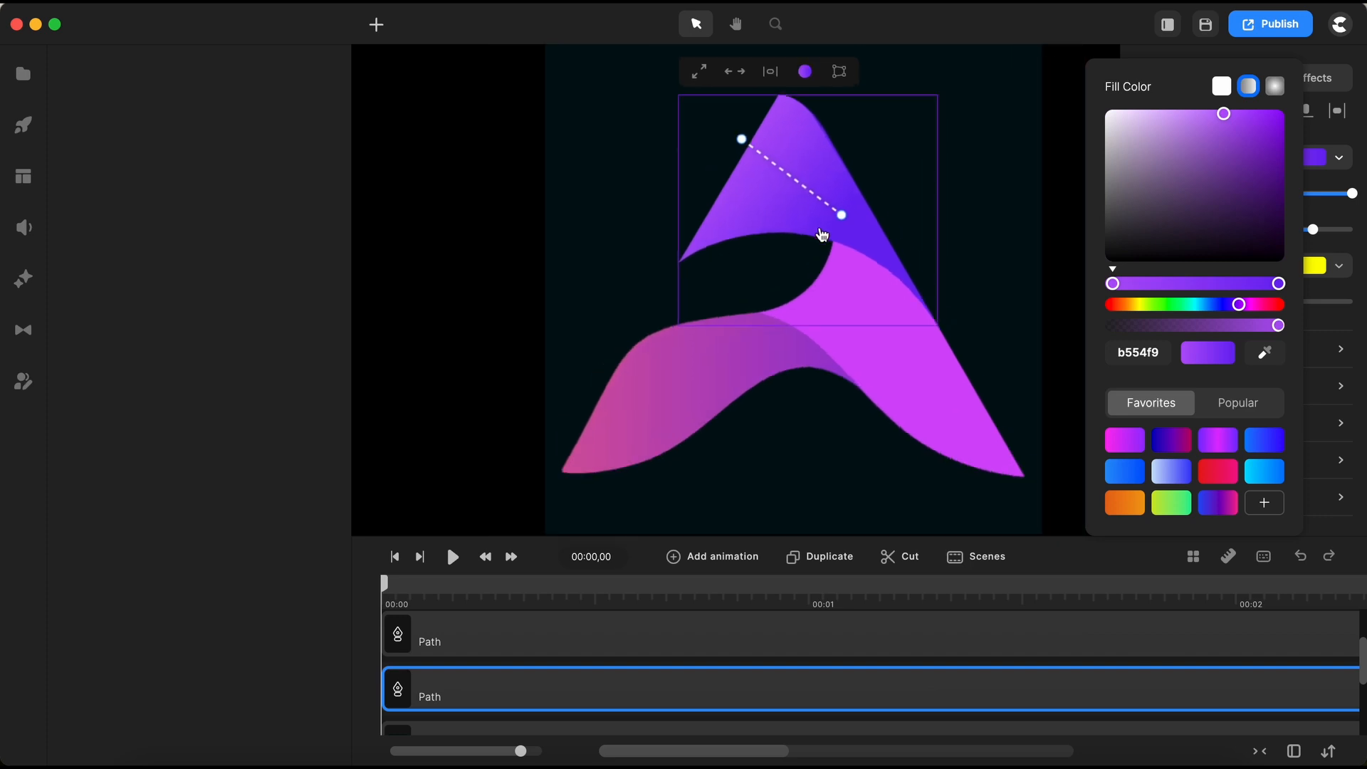
Step: Give the magenta shape a diagonal linear gradient fill whose start color is pink f948be
click(957, 407)
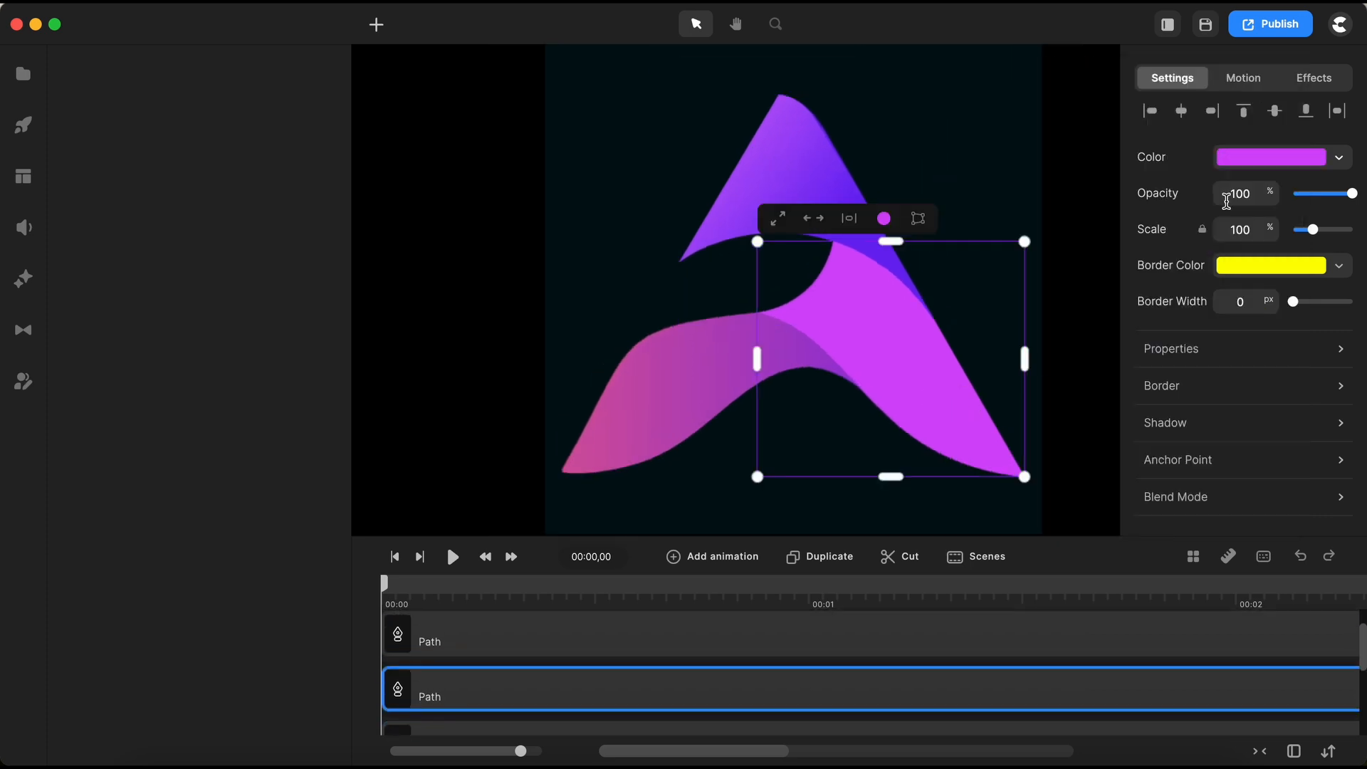
click(1295, 171)
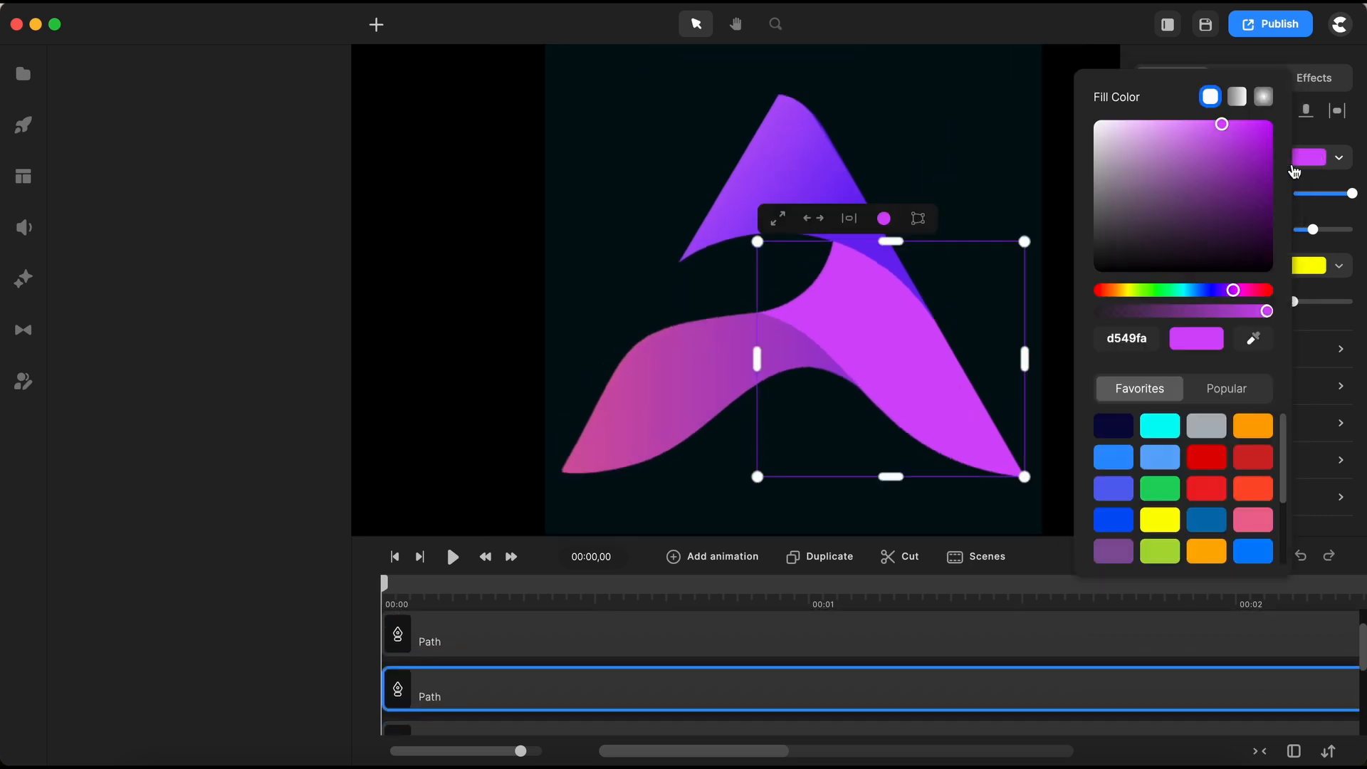
click(1238, 98)
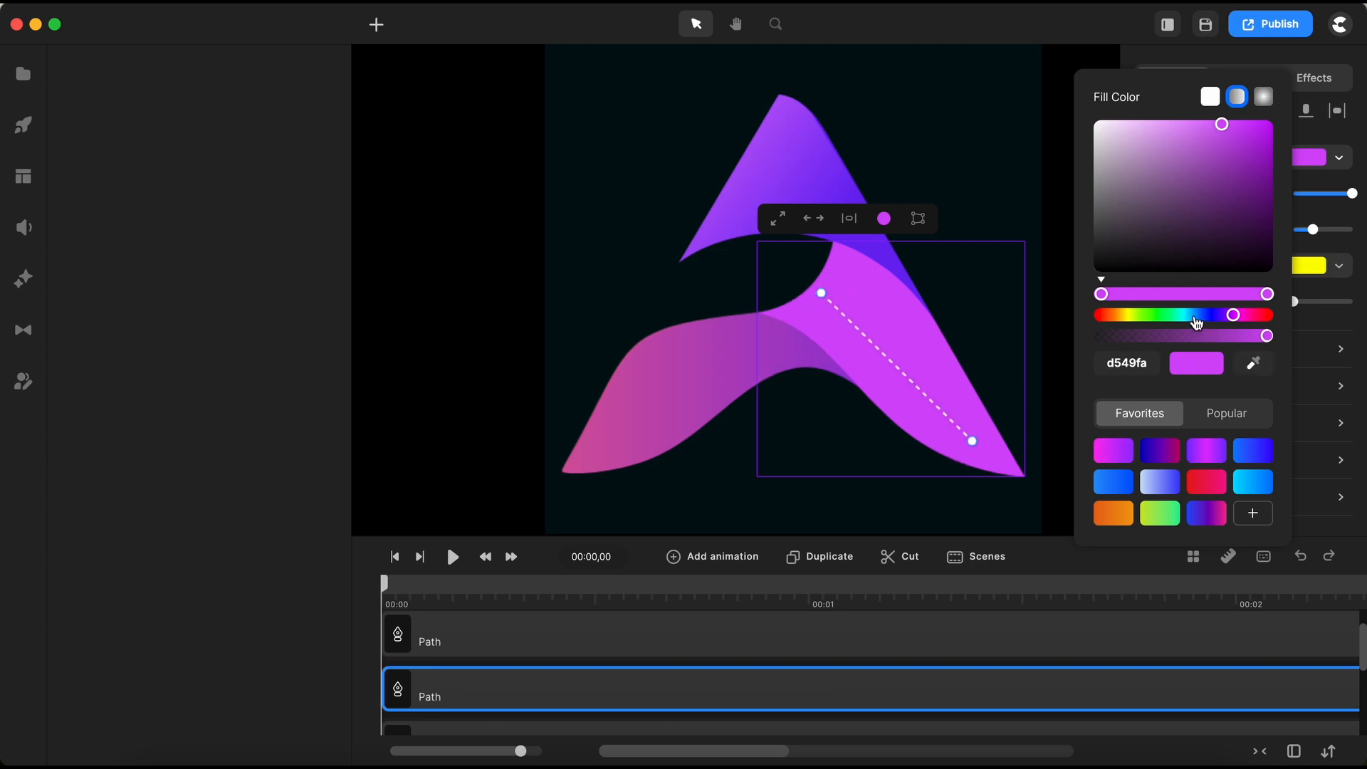
click(1195, 317)
click(1243, 317)
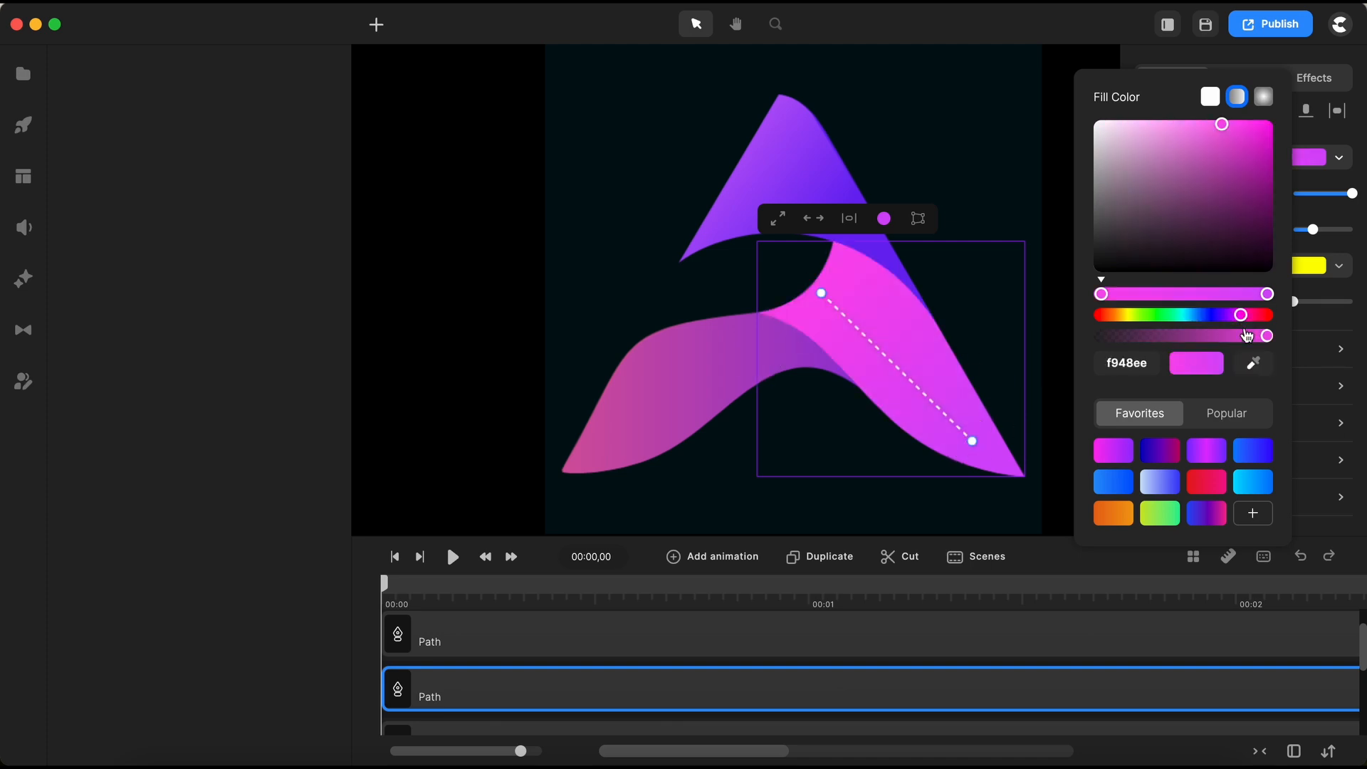
click(1249, 315)
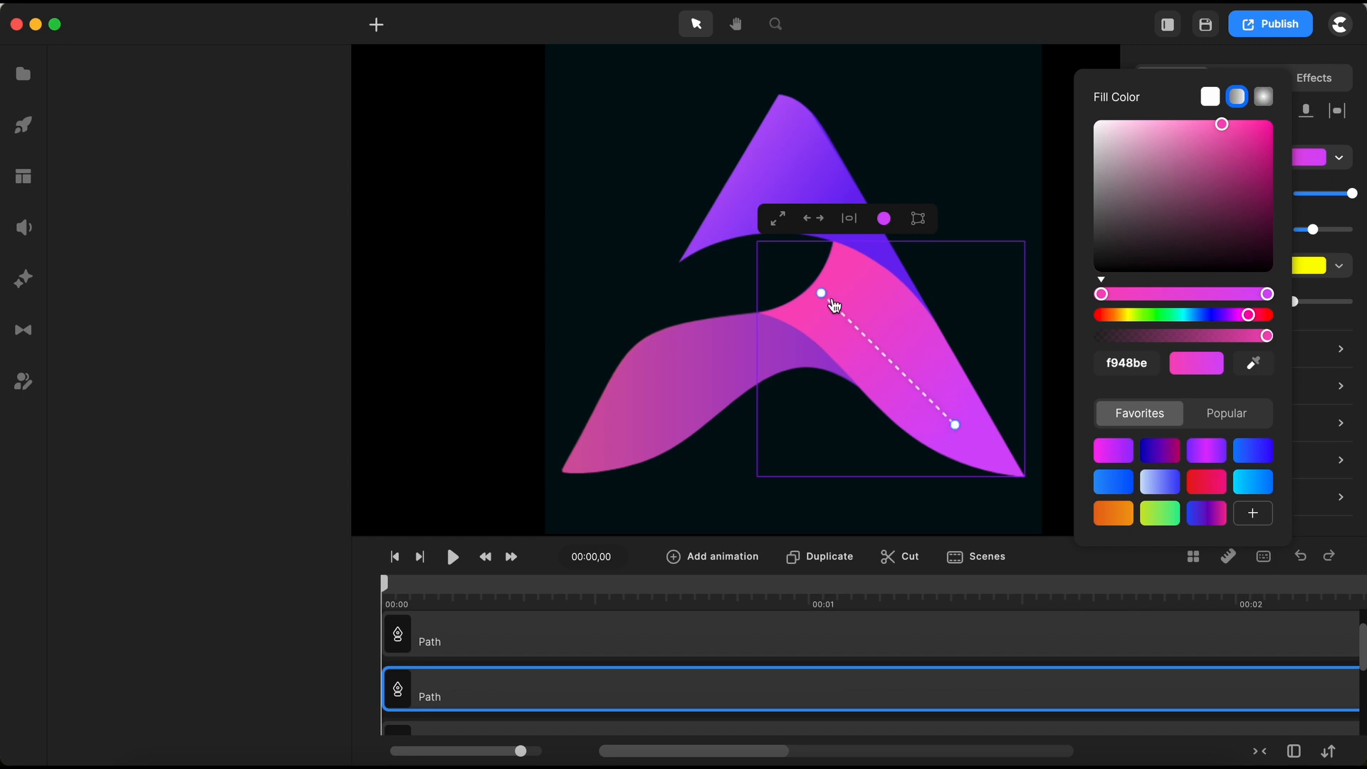
Step: Extend the magenta shape's diagonal gradient by moving its start point out to the shape's upper-left corner, and deselect the shape
drag(824, 295, 774, 243)
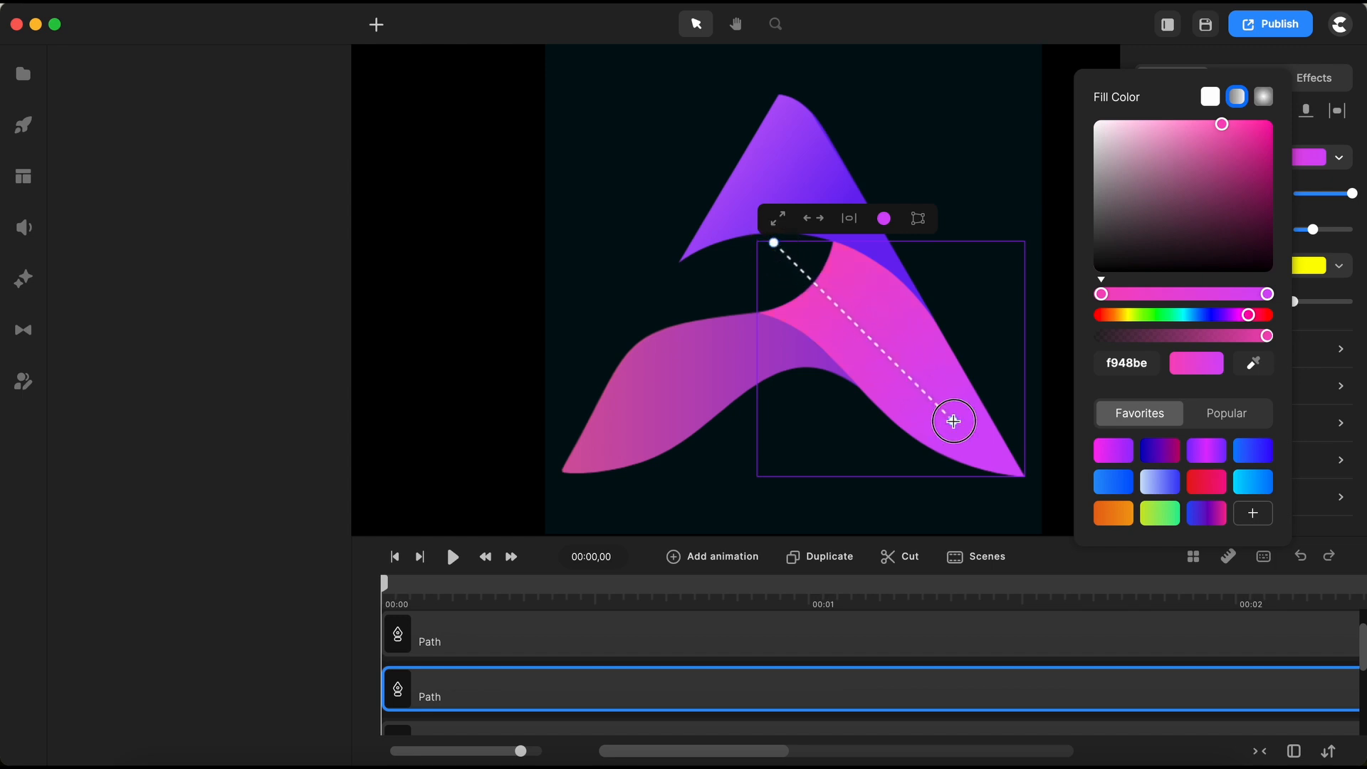
click(531, 477)
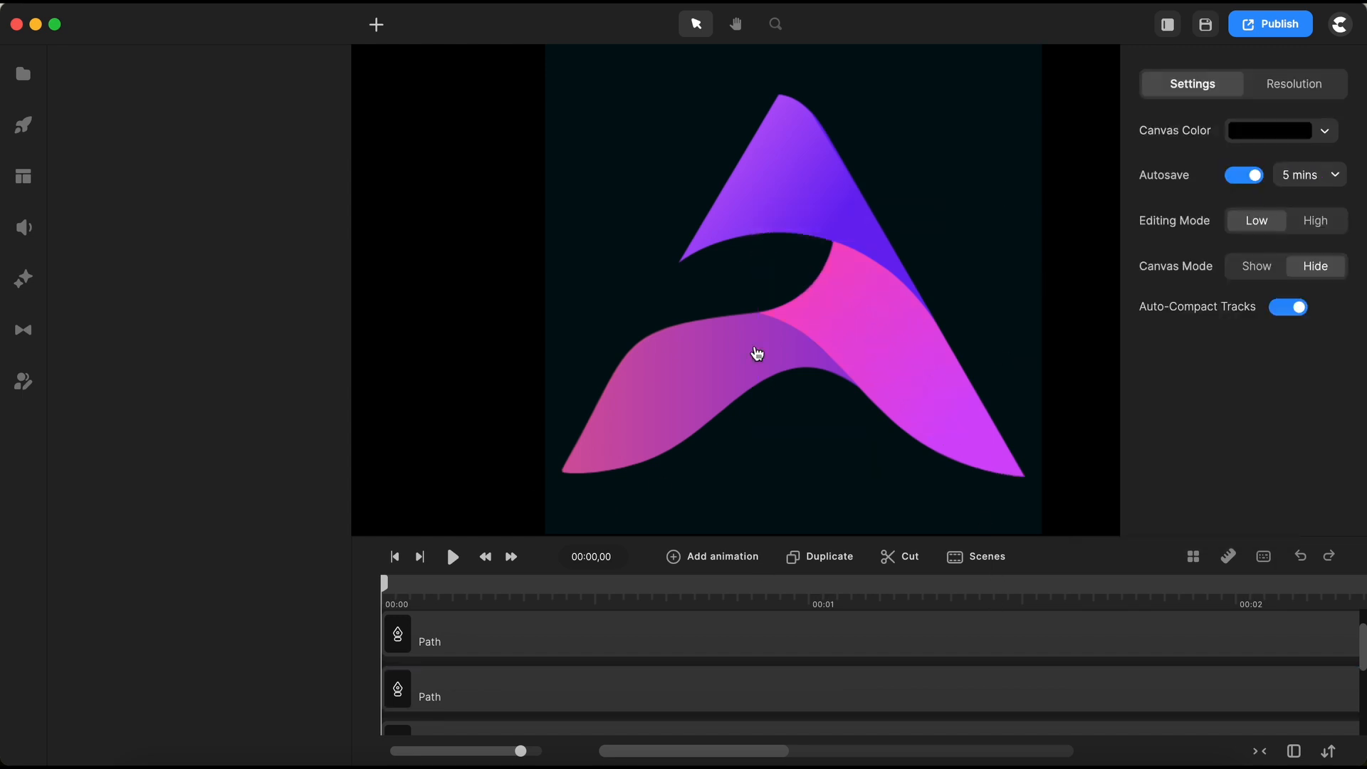
Step: Hide the original A letter Logo design image beneath the traced paths, with the whole canvas and more timeline tracks in view
key(super+0)
drag(777, 537, 782, 466)
drag(848, 535, 668, 553)
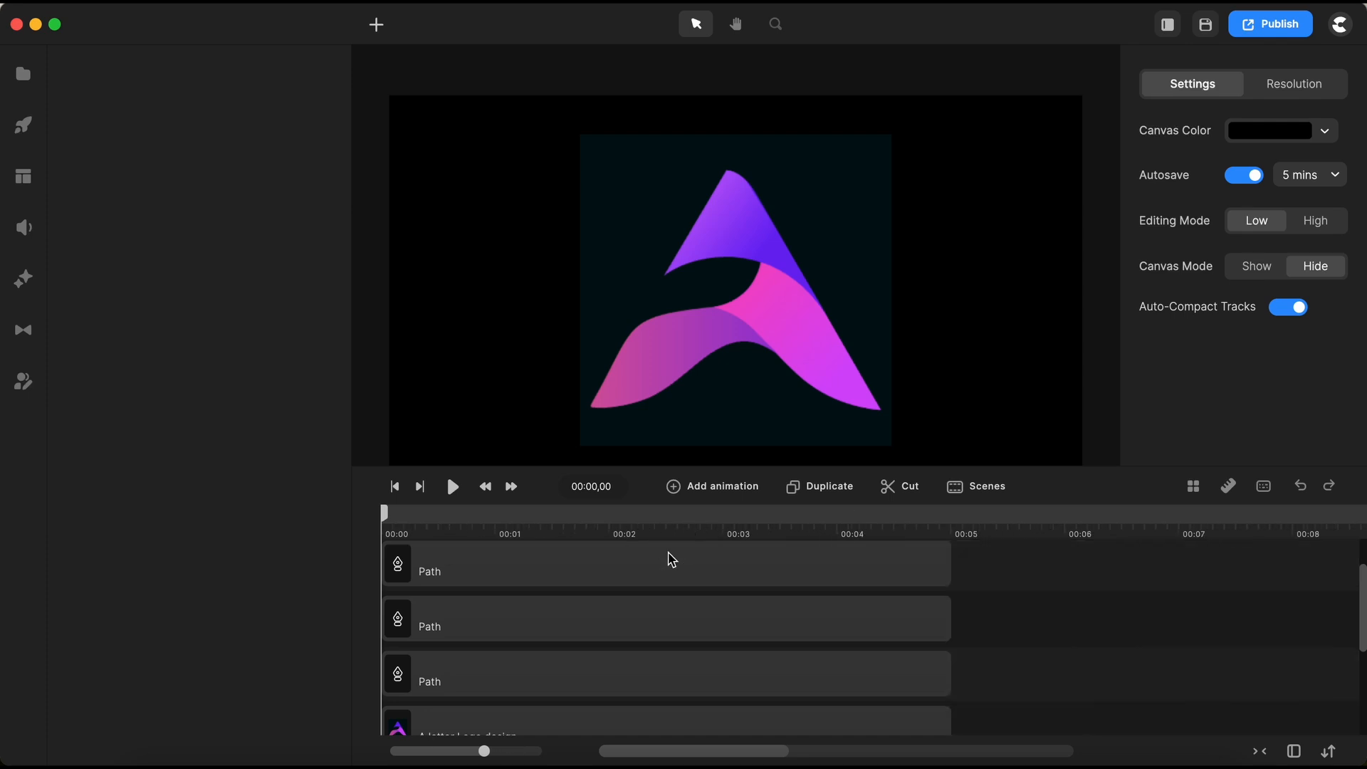
scroll(672, 560, down, 2)
click(656, 685)
right_click(656, 685)
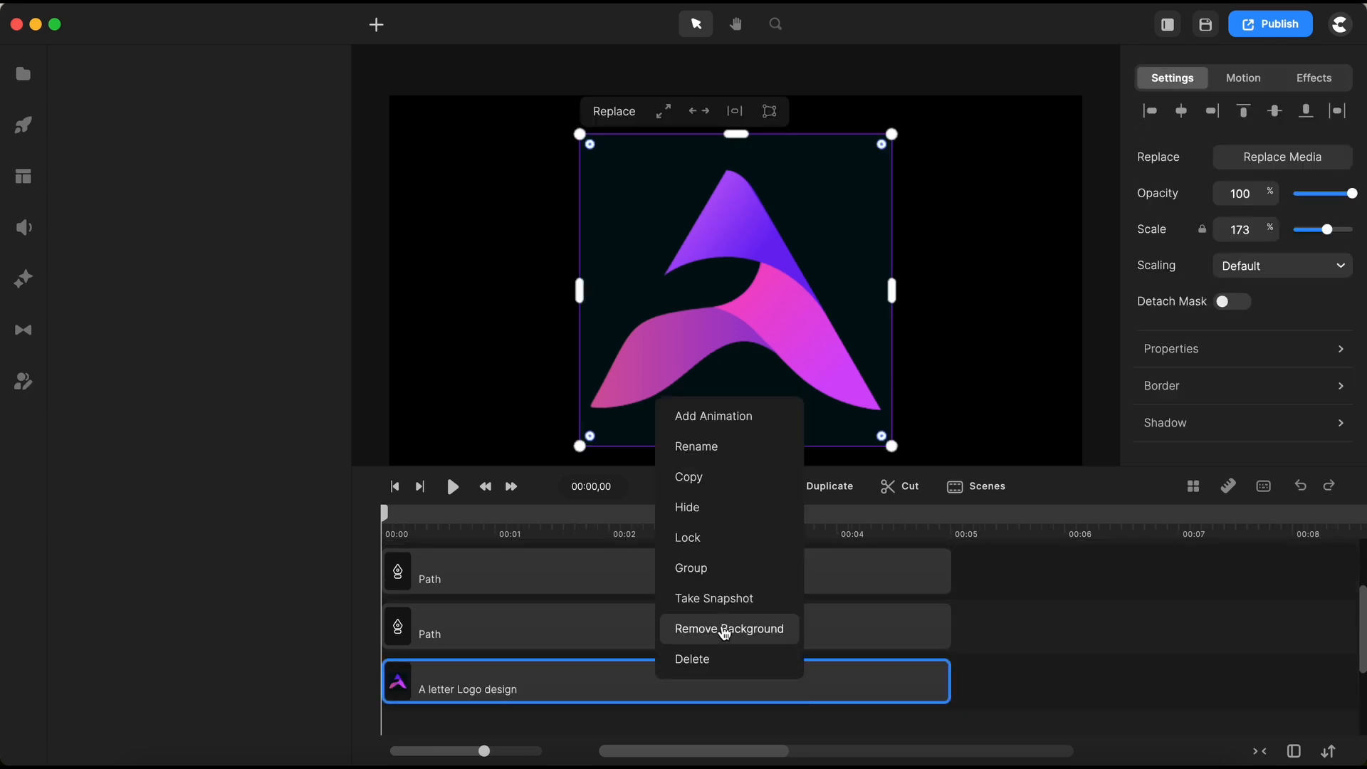
click(708, 512)
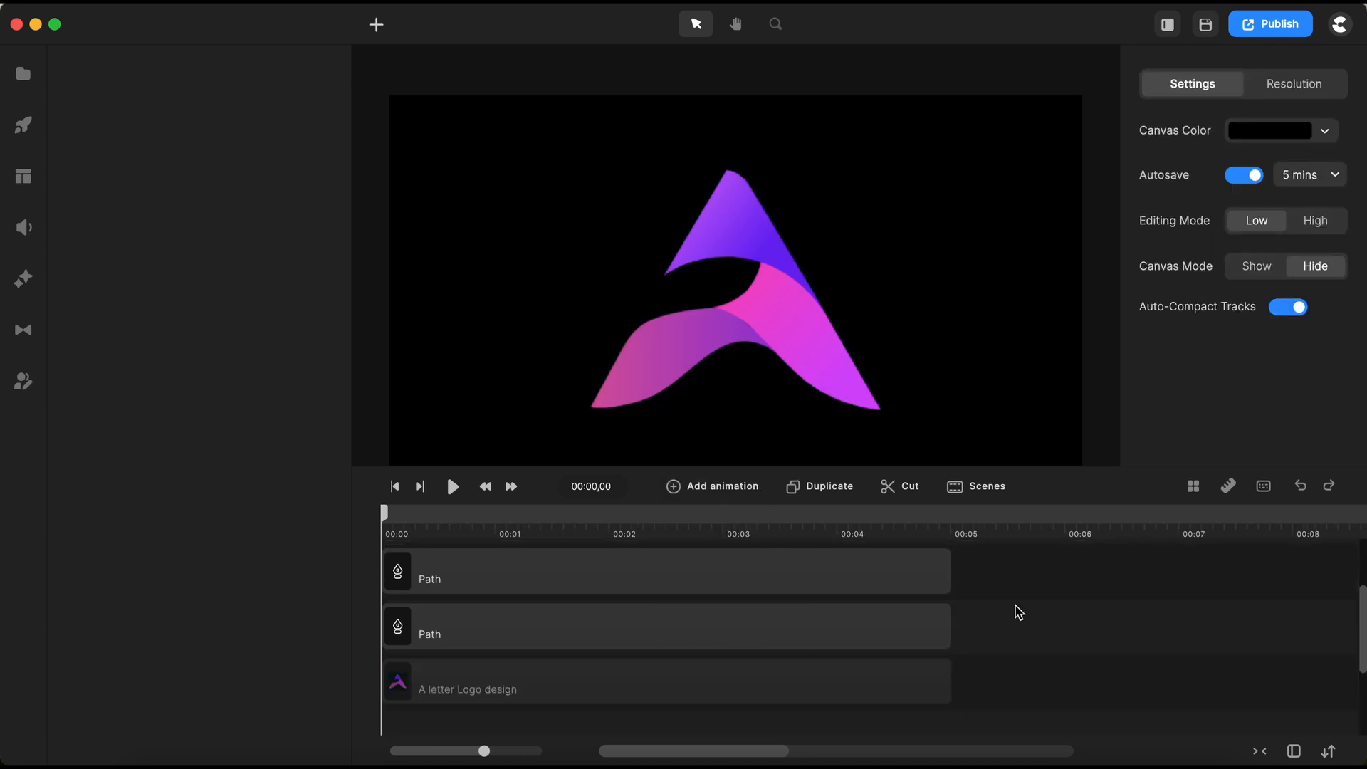
Step: Select the three path layers together and move the traced logo slightly up and to the right on the canvas
scroll(790, 623, down, 2)
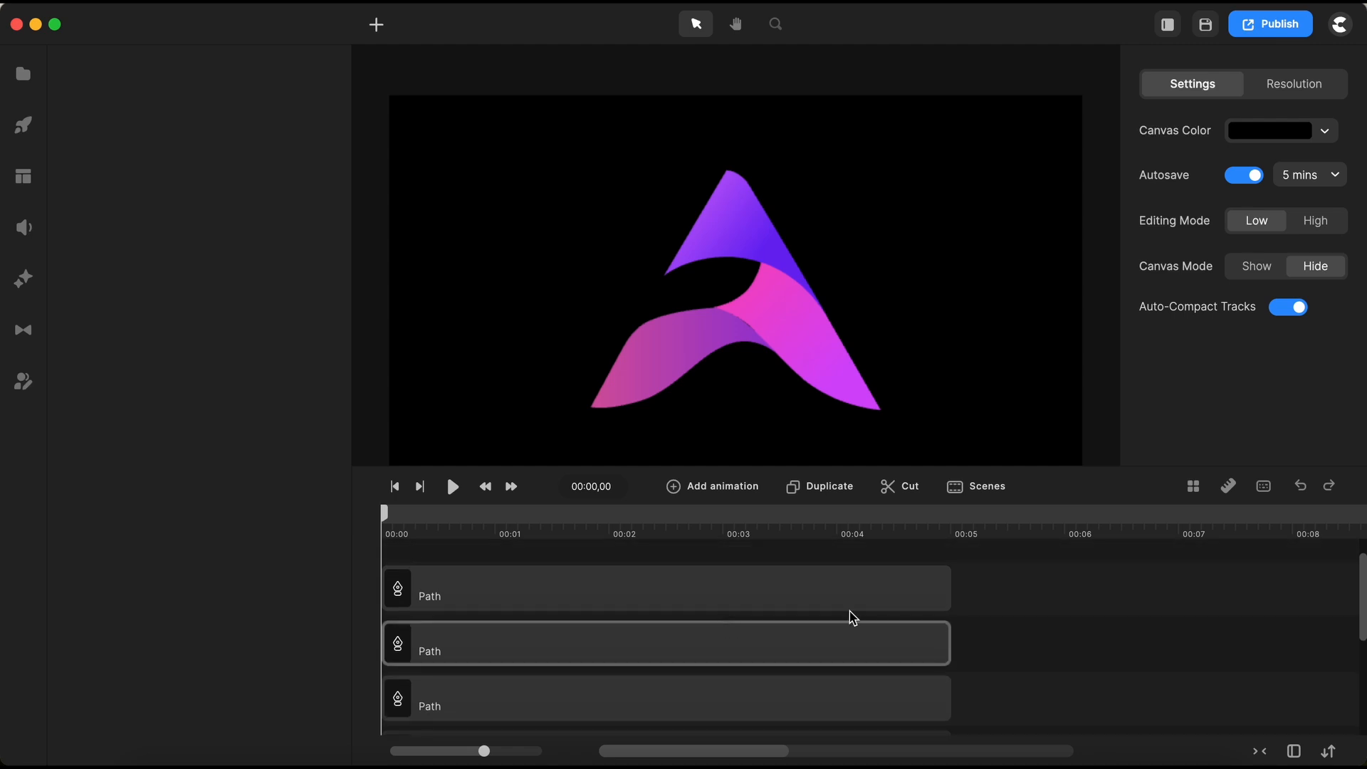
drag(979, 583, 819, 709)
mouse_move(773, 309)
mouse_down()
mouse_move(738, 290)
mouse_move(788, 295)
mouse_up()
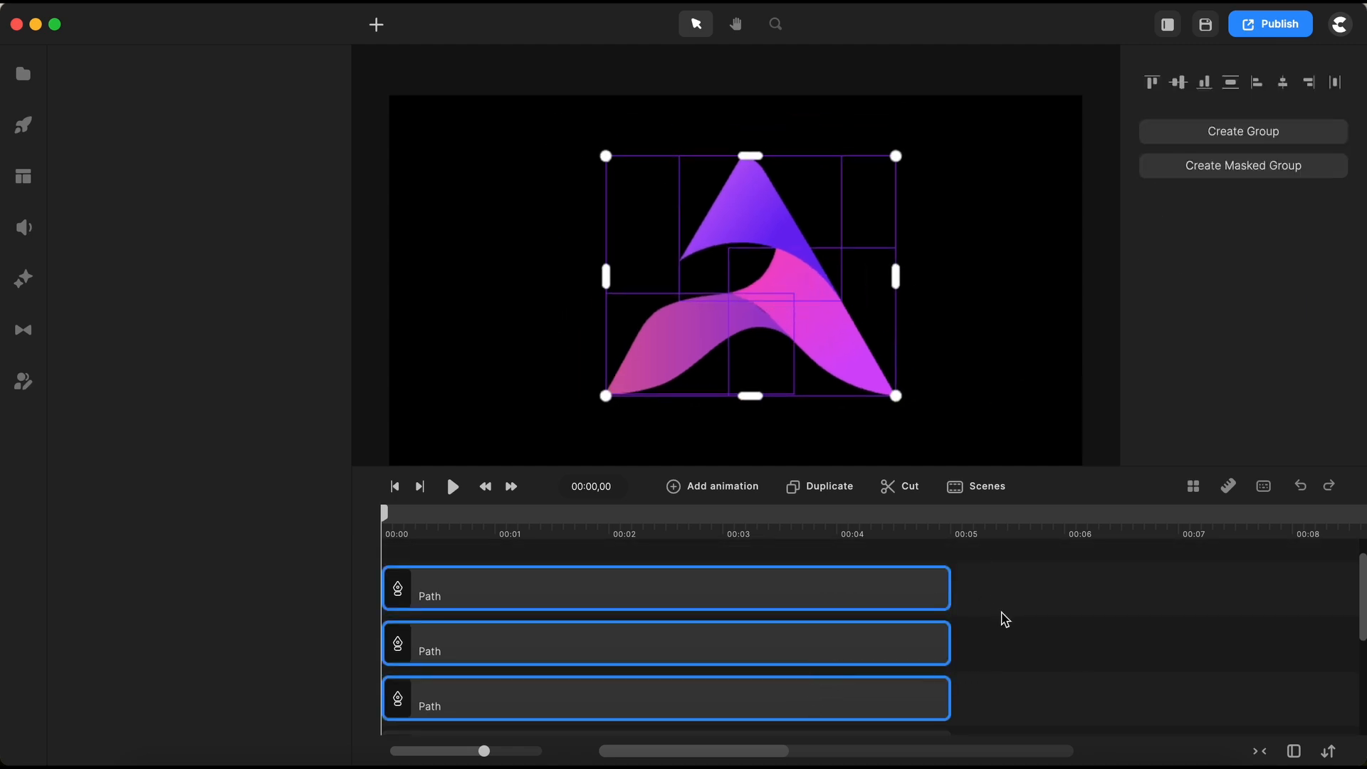
click(1005, 618)
drag(774, 231, 804, 196)
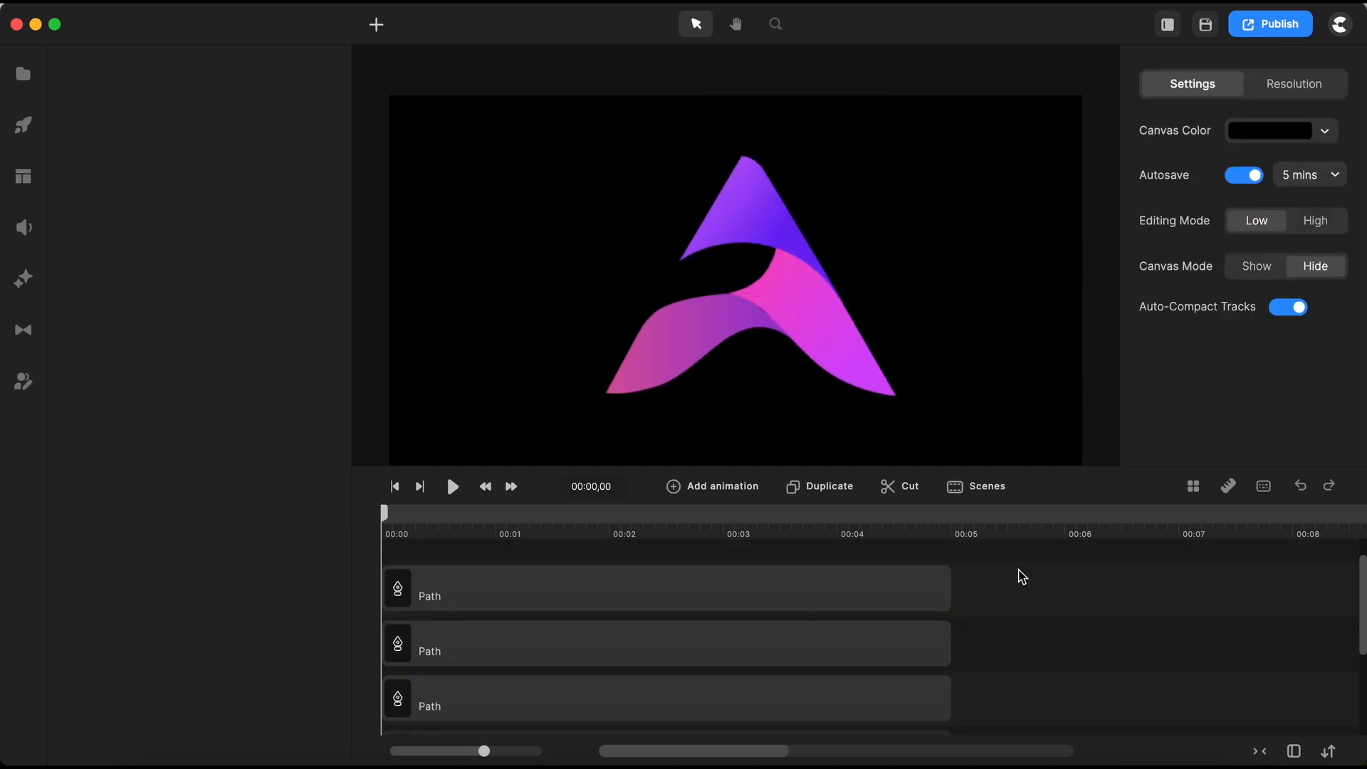
drag(774, 230, 800, 178)
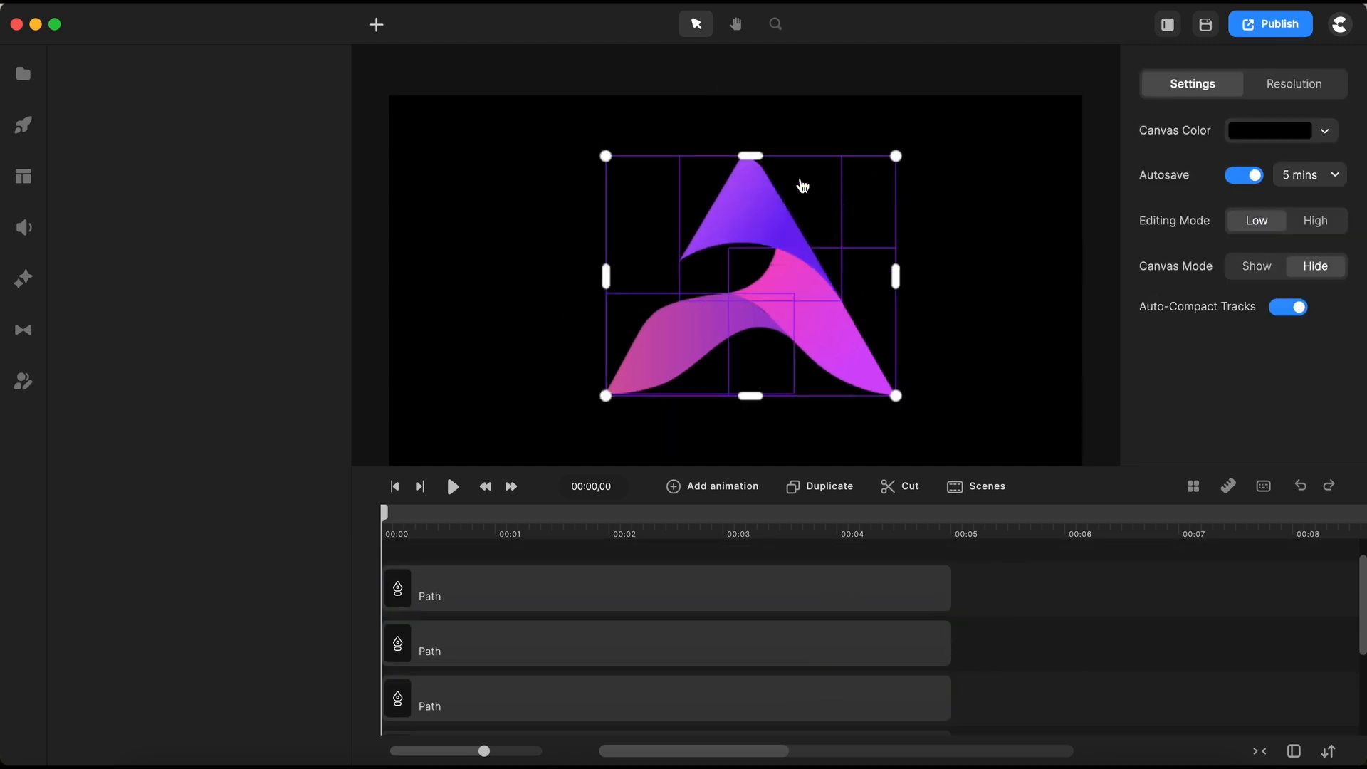
click(1015, 615)
drag(844, 335, 937, 360)
Step: Combine the three path layers into one group
drag(978, 582, 841, 720)
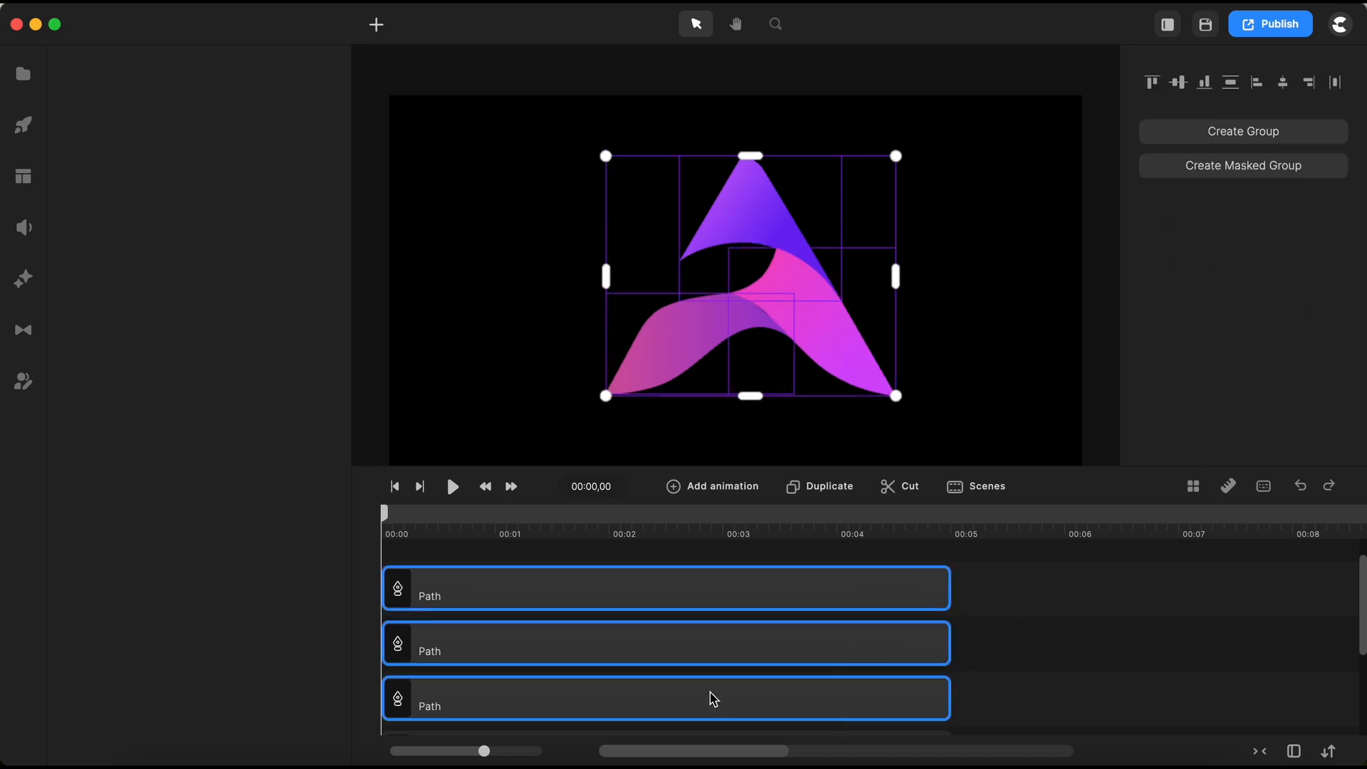
right_click(714, 700)
click(754, 617)
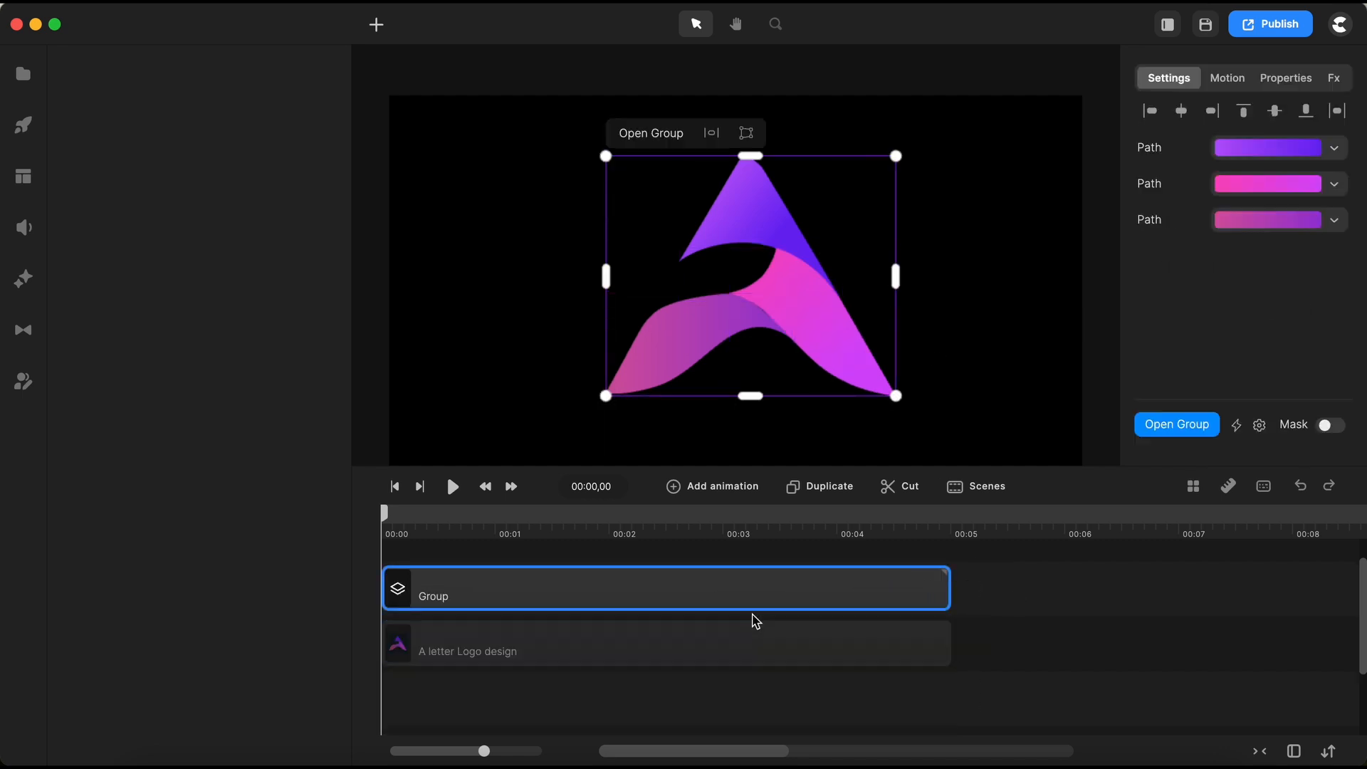
Step: Rename the group as Logo Group and save it to My Scenes for reuse
right_click(606, 593)
click(650, 289)
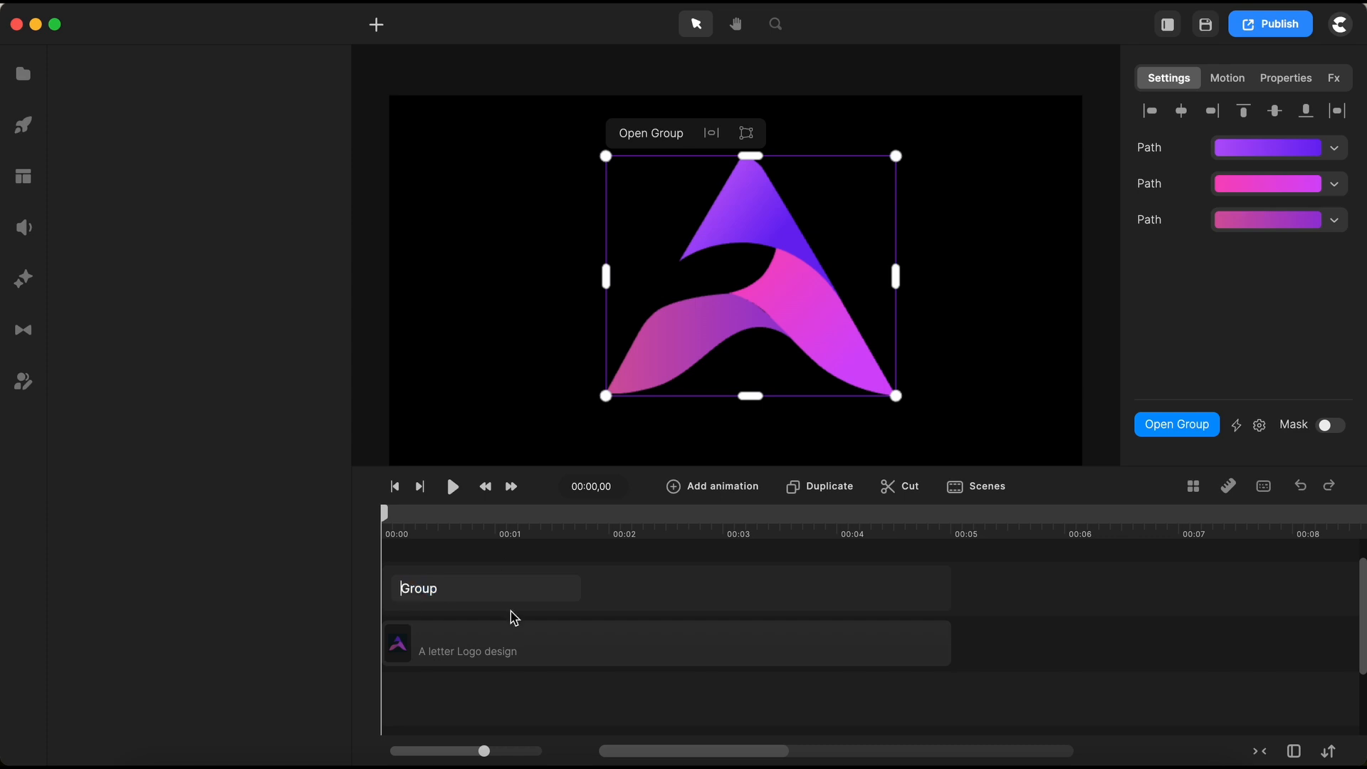
text(Logo)
click(1160, 669)
right_click(657, 600)
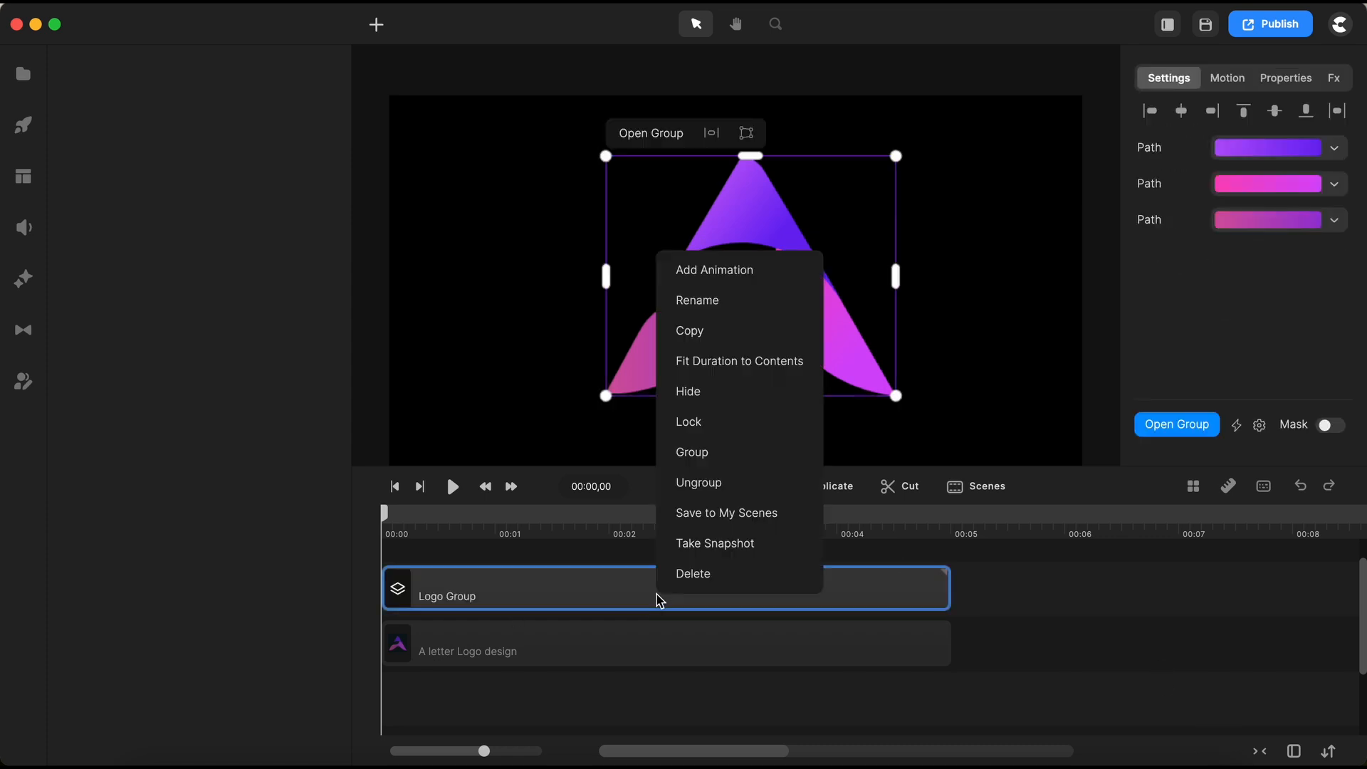
click(735, 520)
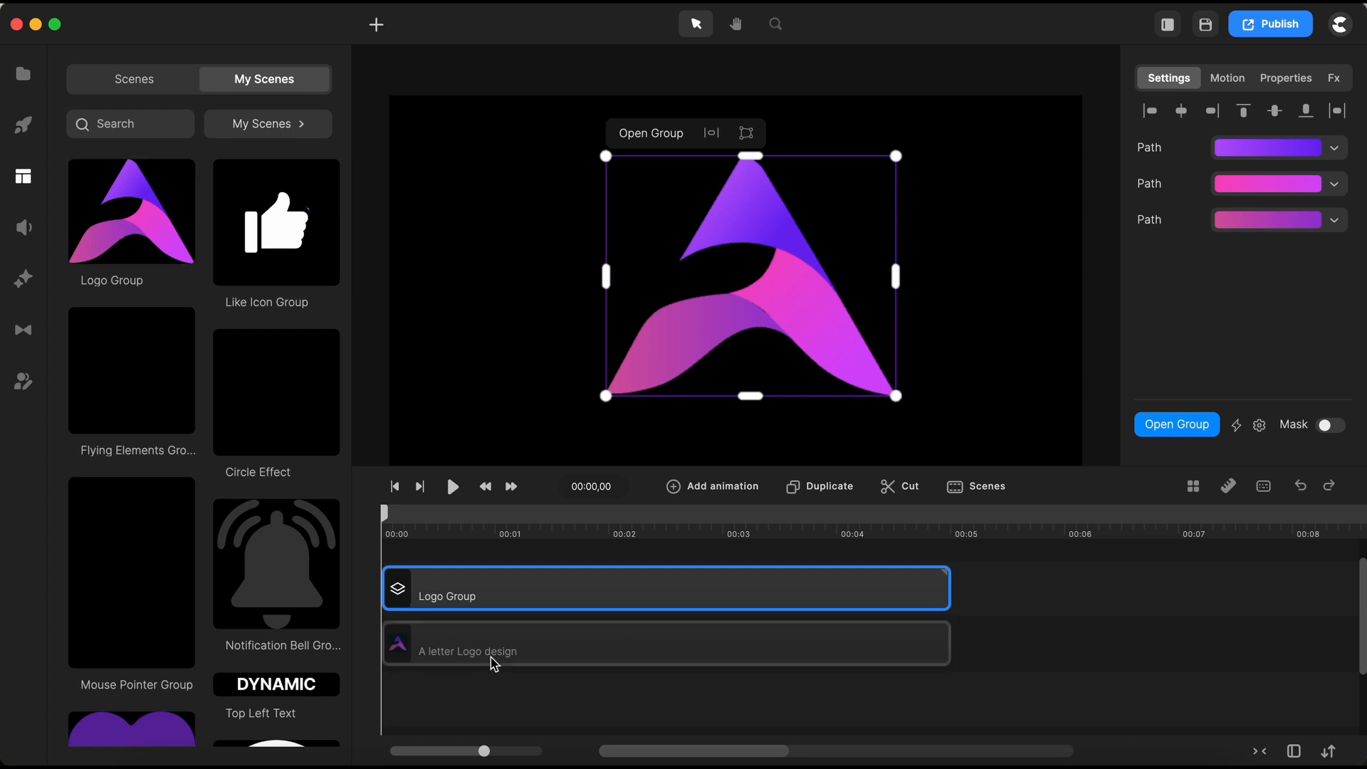
Step: Add the saved Logo Group scene to the project and place it directly after the first Logo Group on the same track
scroll(490, 656, up, 1)
scroll(845, 531, down, 3)
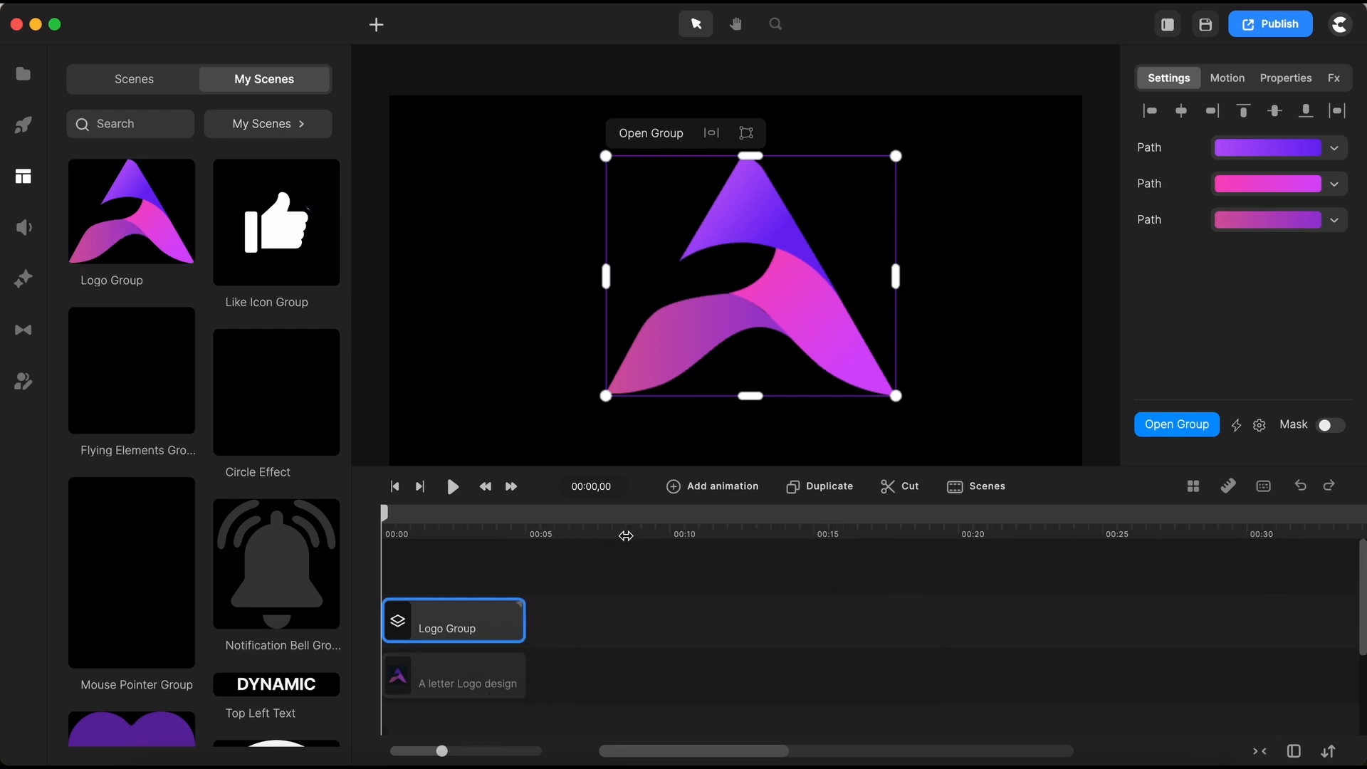
click(620, 632)
drag(143, 226, 699, 326)
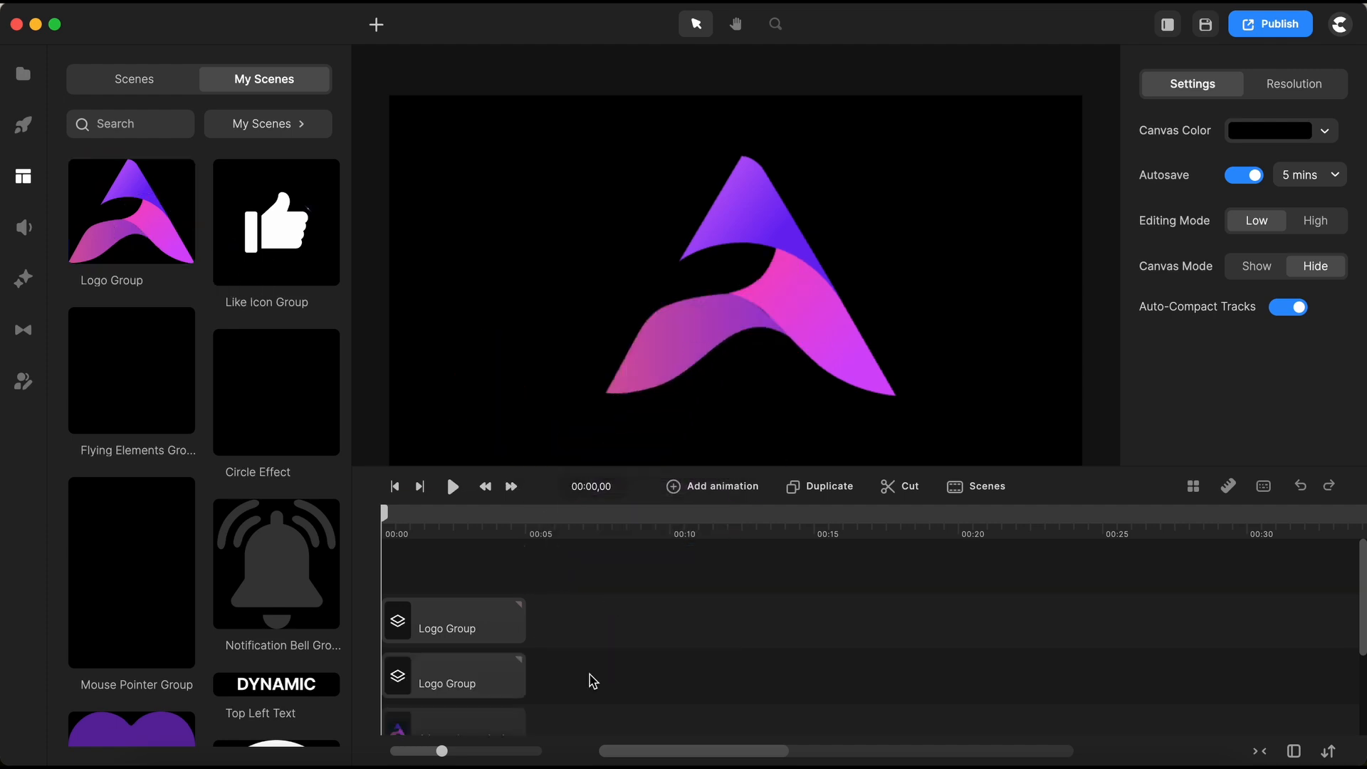
drag(449, 629, 591, 677)
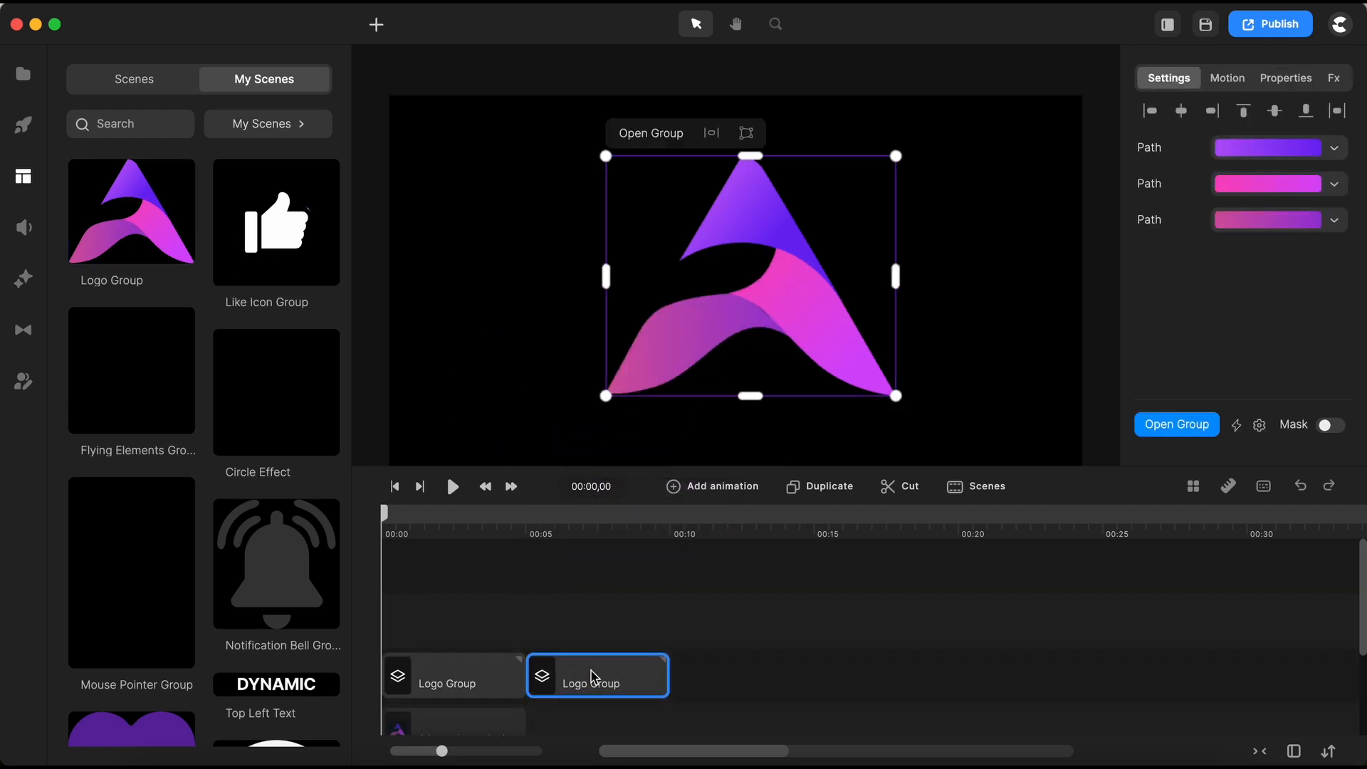
click(589, 525)
click(811, 627)
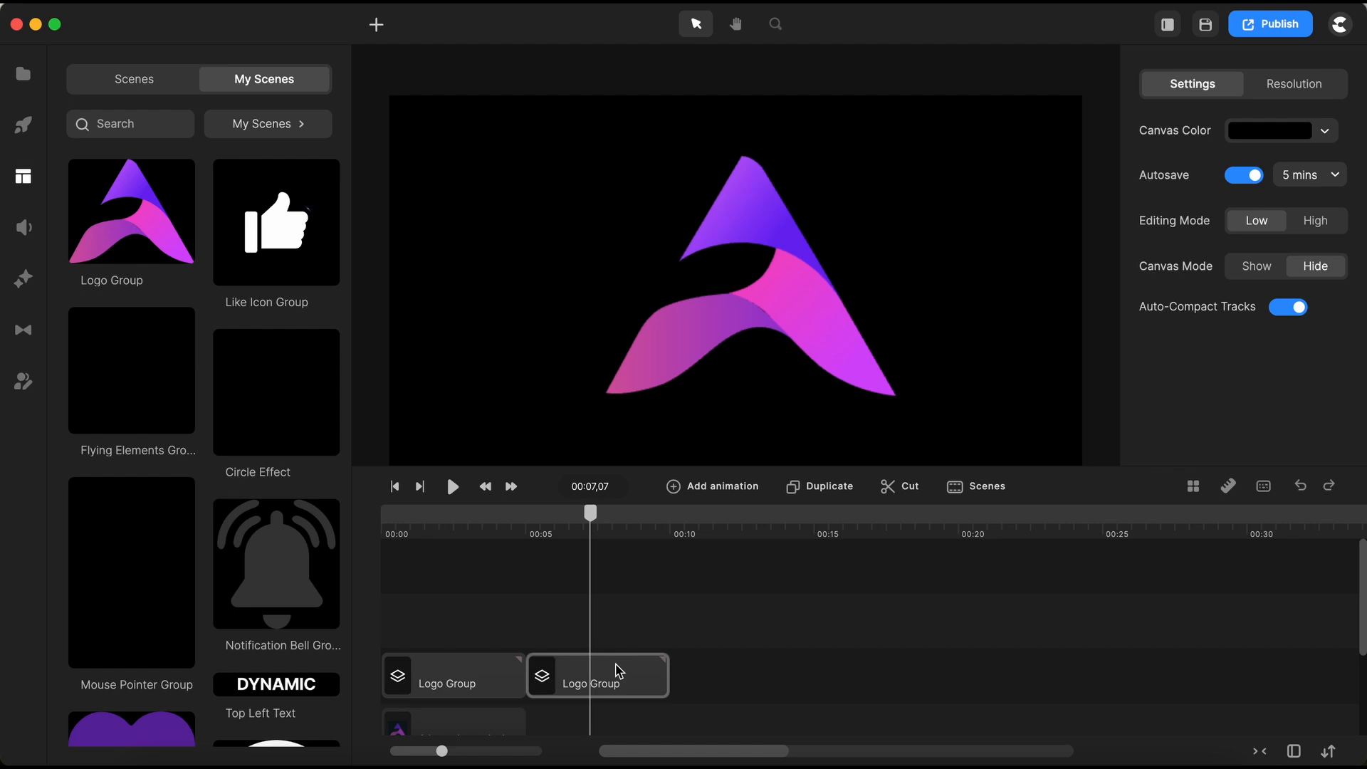
click(617, 669)
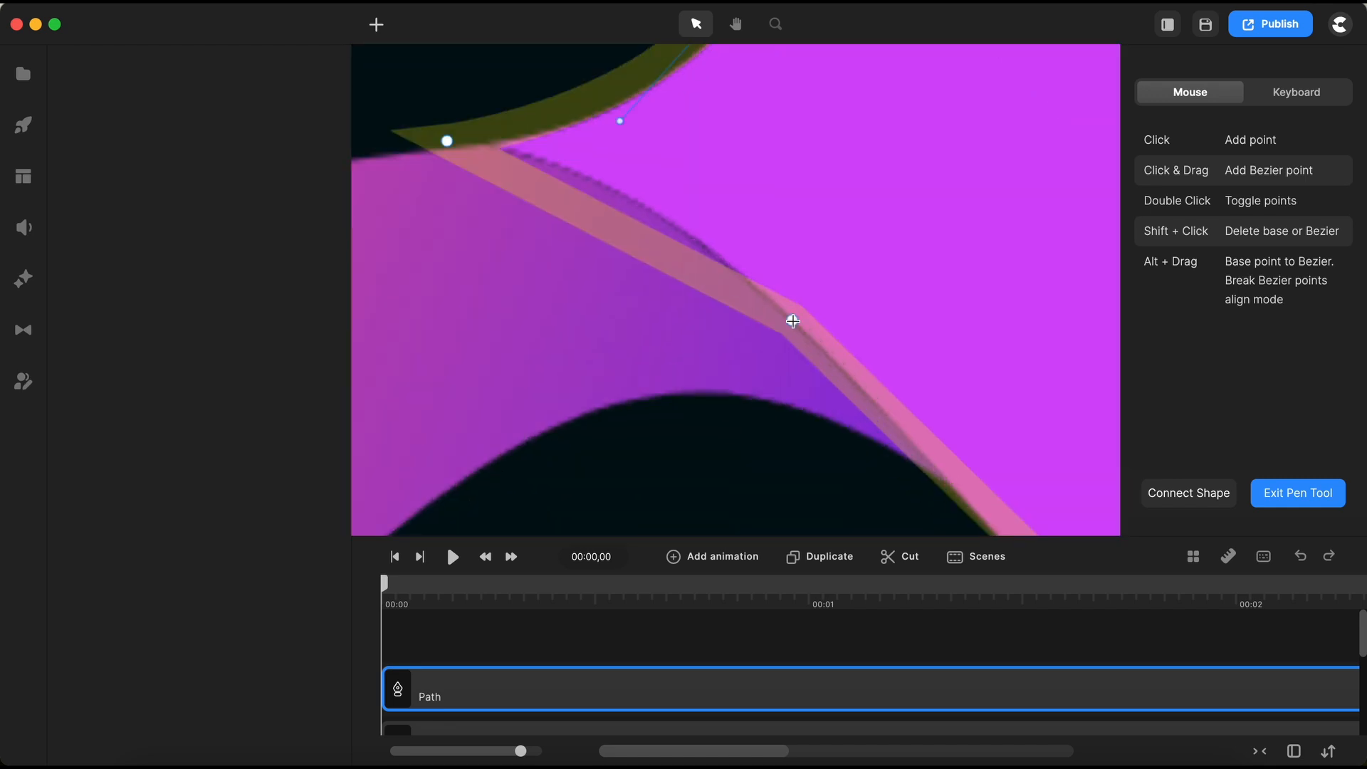
Step: Turn the base point on the magenta path's lower-left edge into a Bezier point to follow the shape's curve
drag(781, 329, 651, 225)
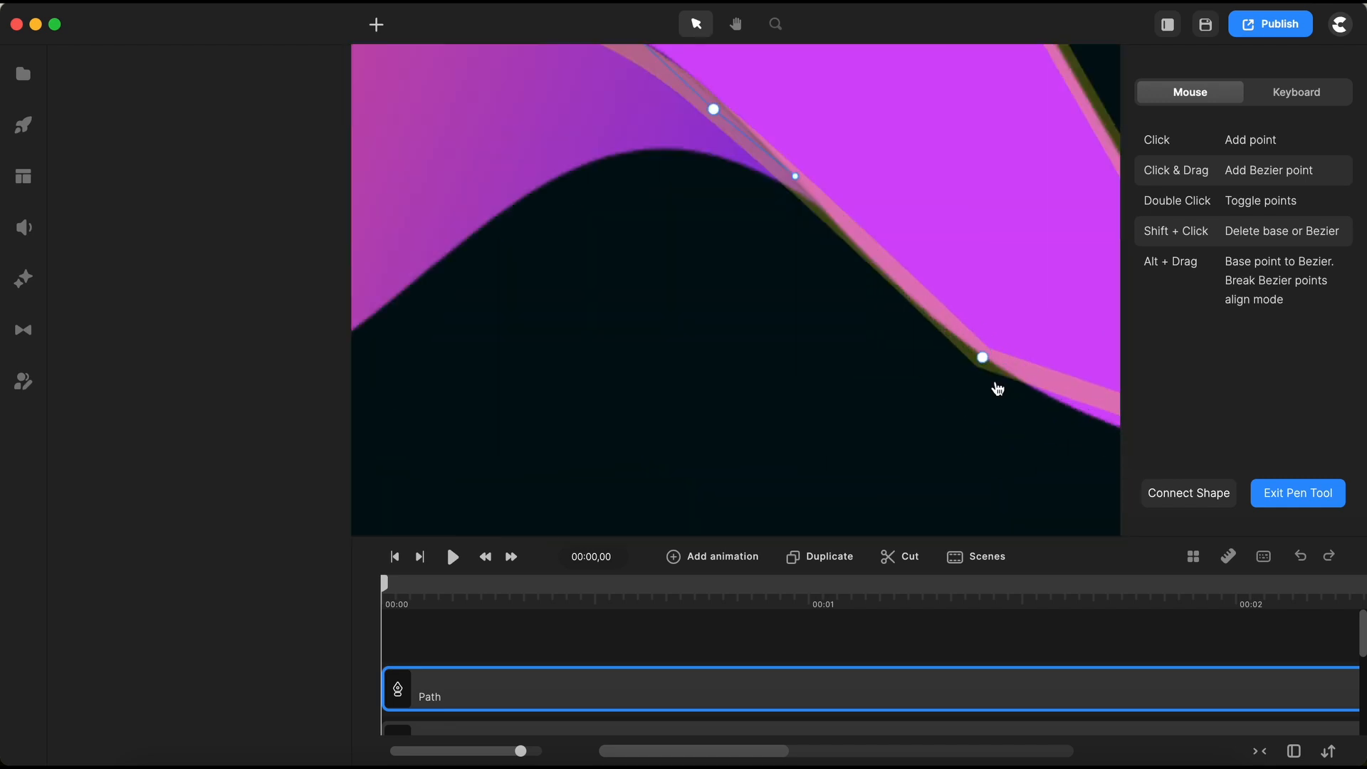